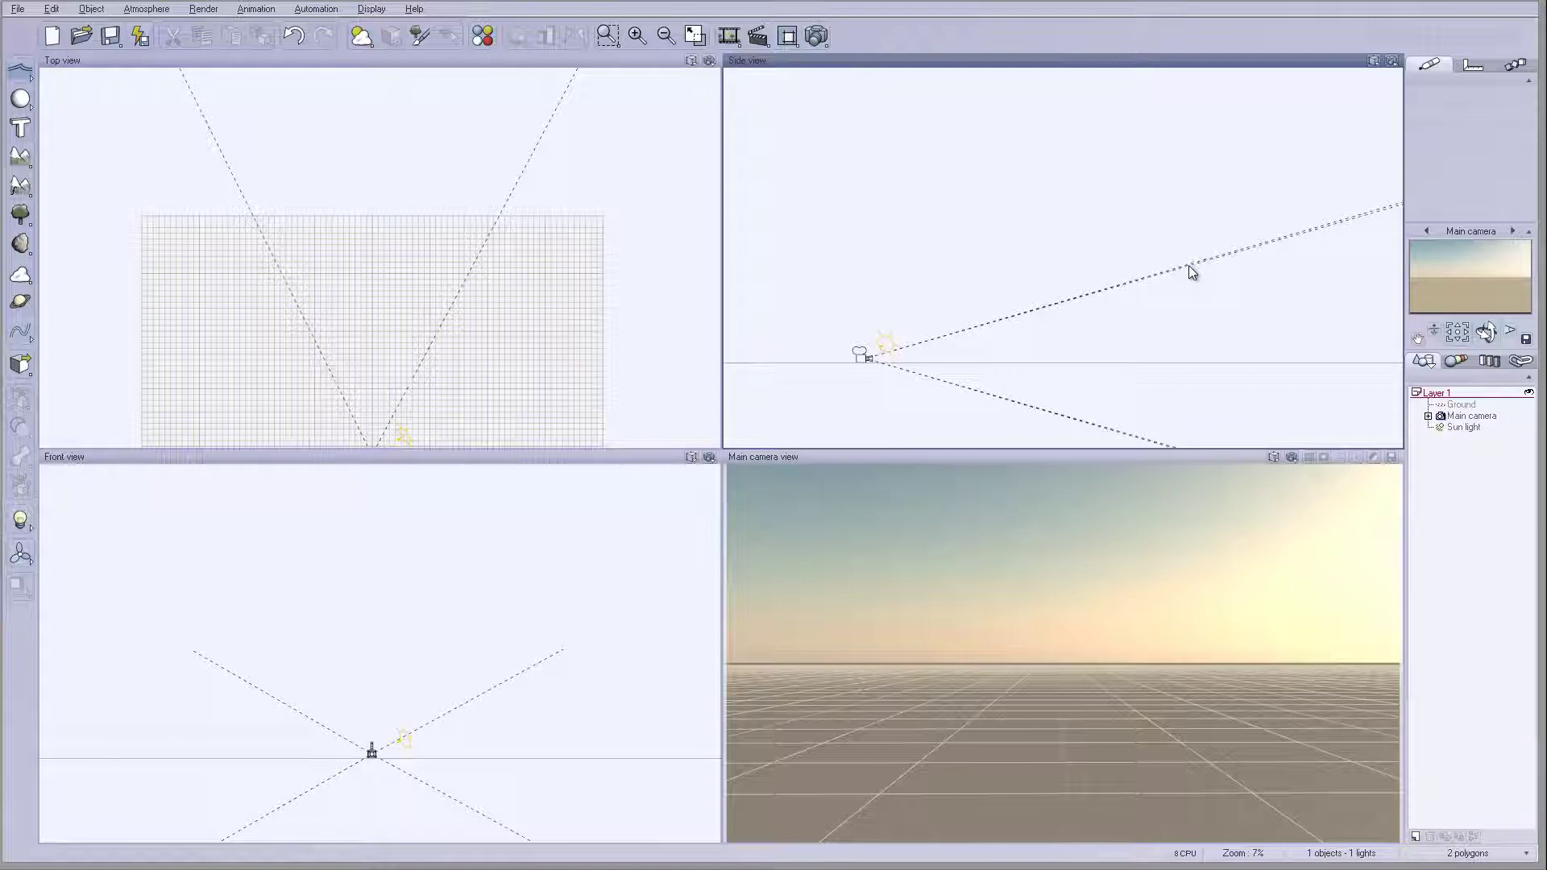
Create a heightfield terrain and position it in front of the main camera
right_click_drag(646, 314, 667, 250)
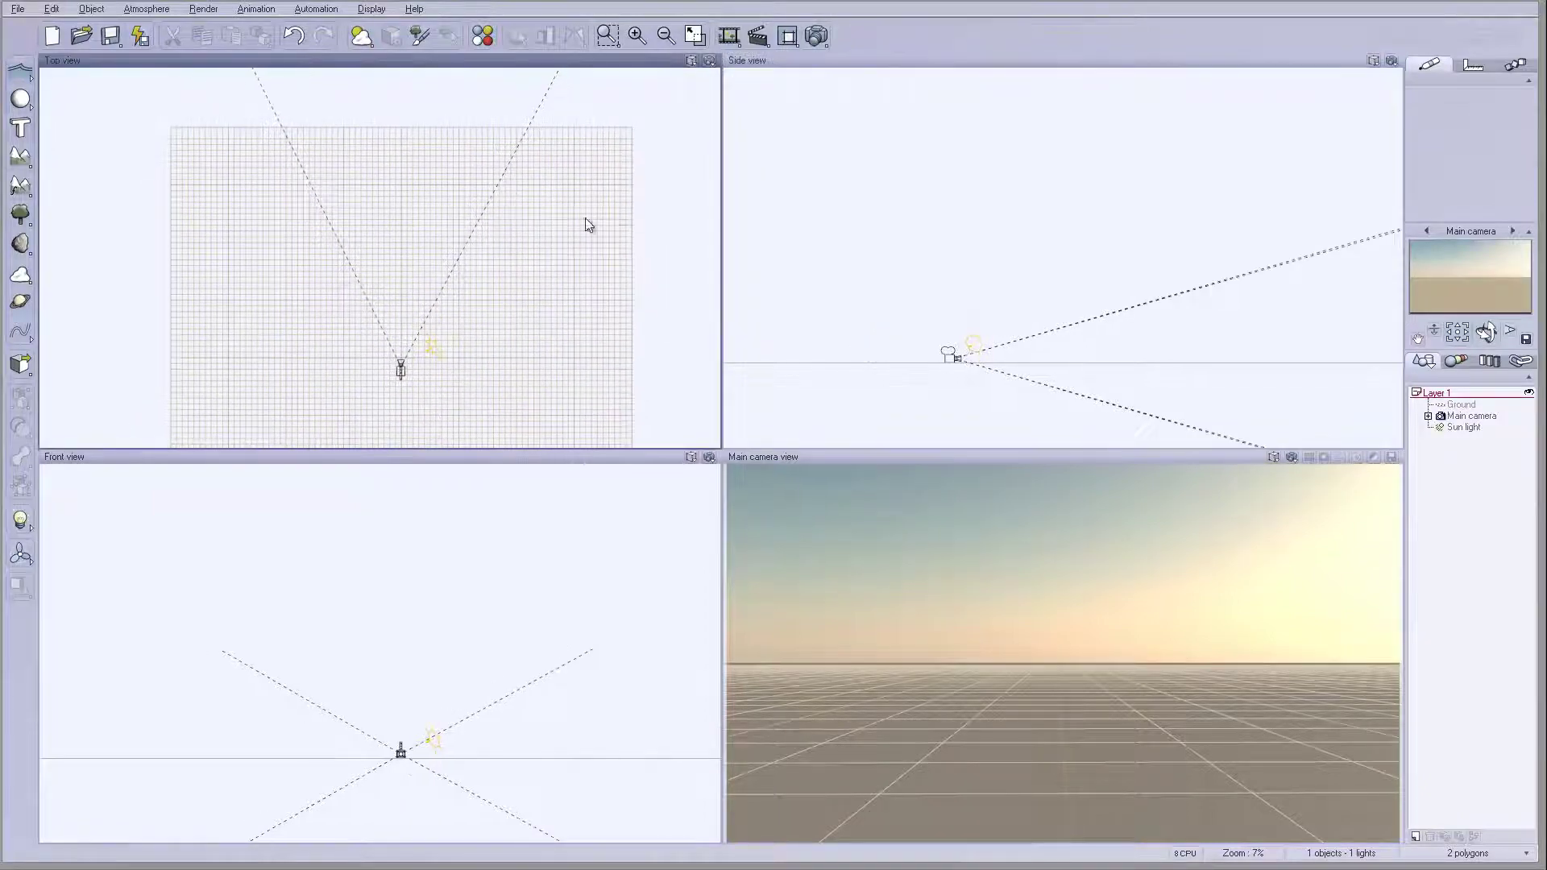
left_click(21, 157)
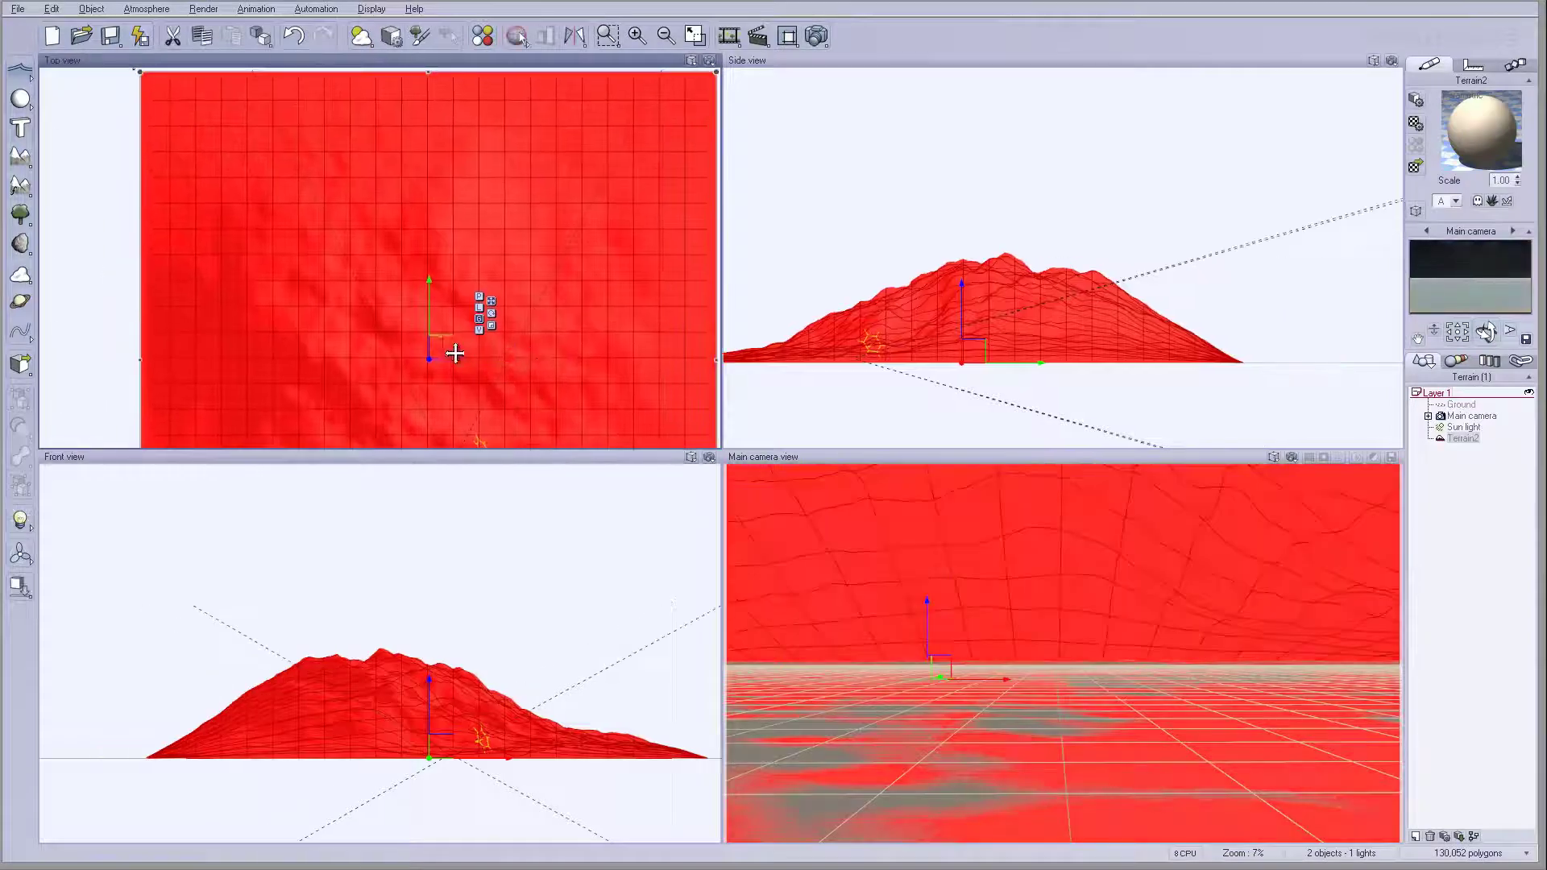
left_click_drag(465, 262, 497, 240)
scroll(551, 250, "down", 3)
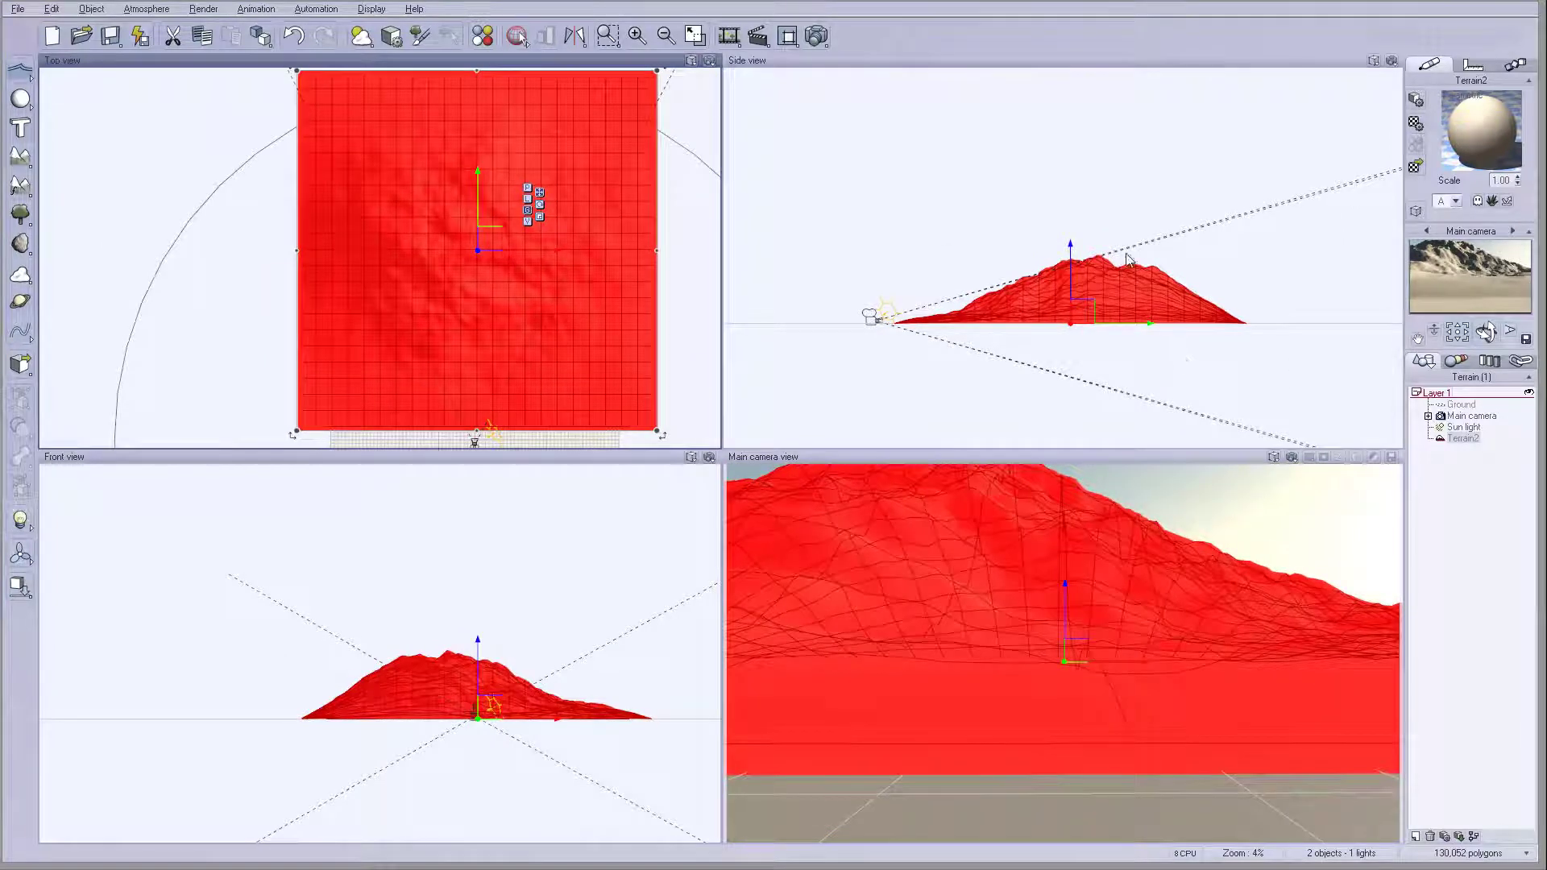
Open the terrain for editing and raise its resolution to 4096x4096
right_click(501, 263)
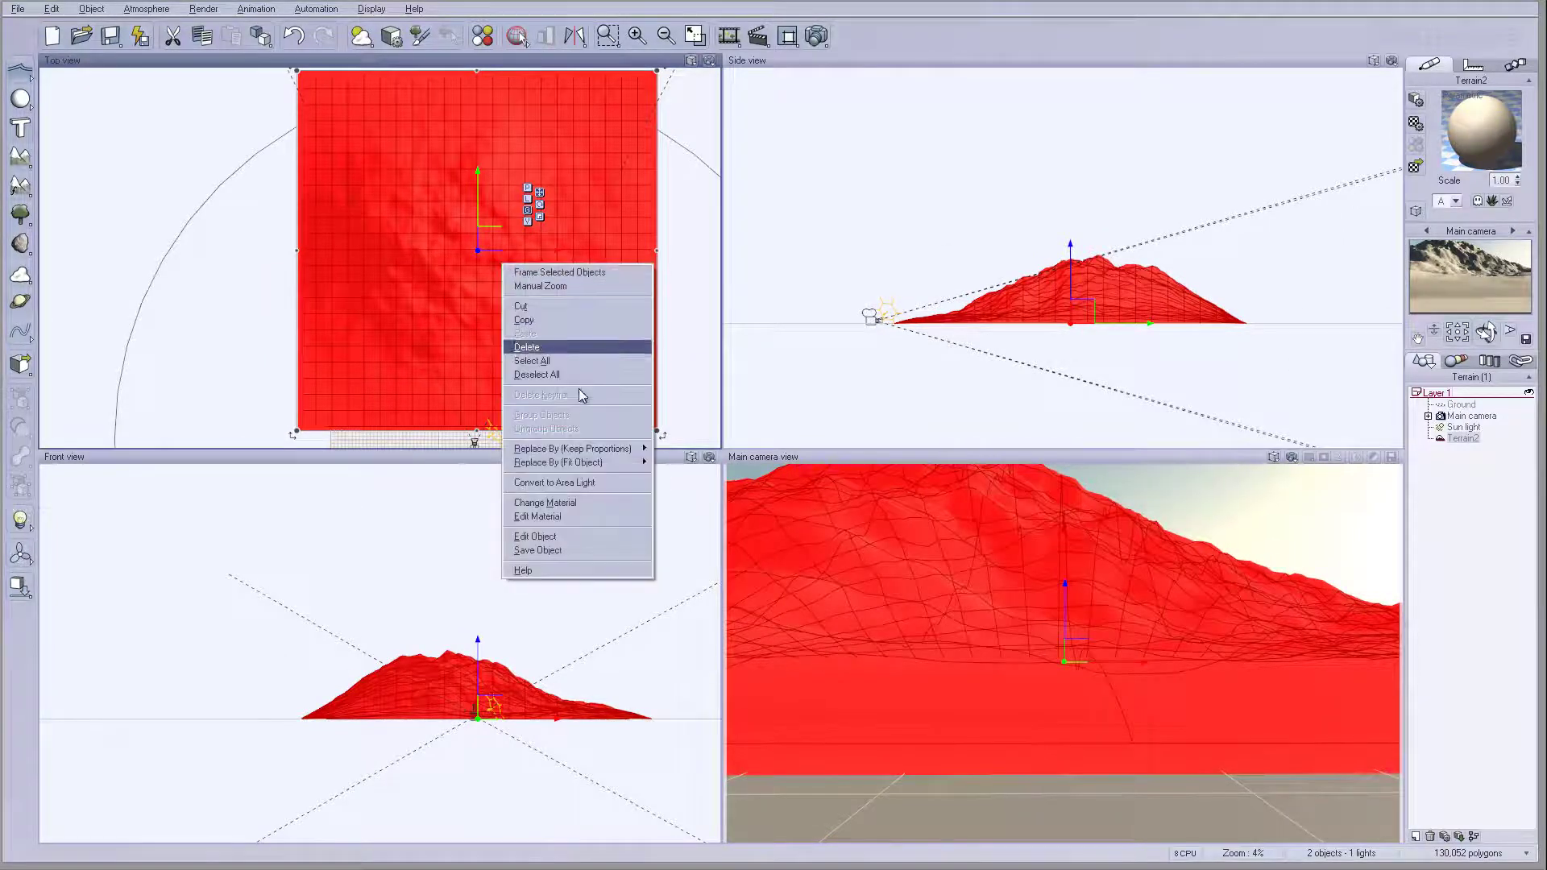
left_click(601, 539)
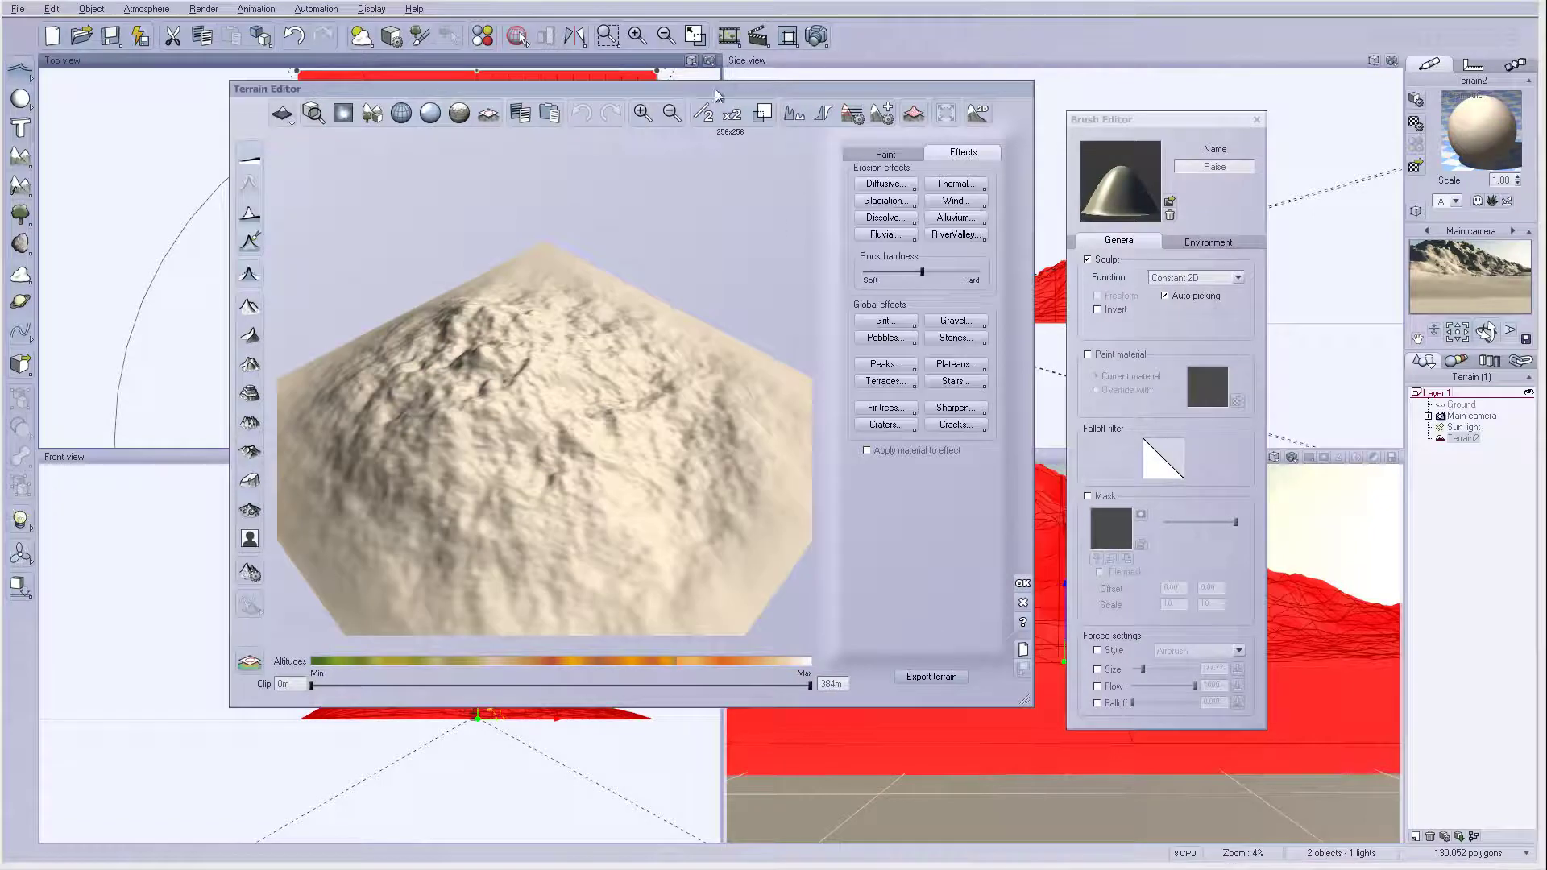
left_click(730, 117)
left_click(731, 117)
left_click(731, 117)
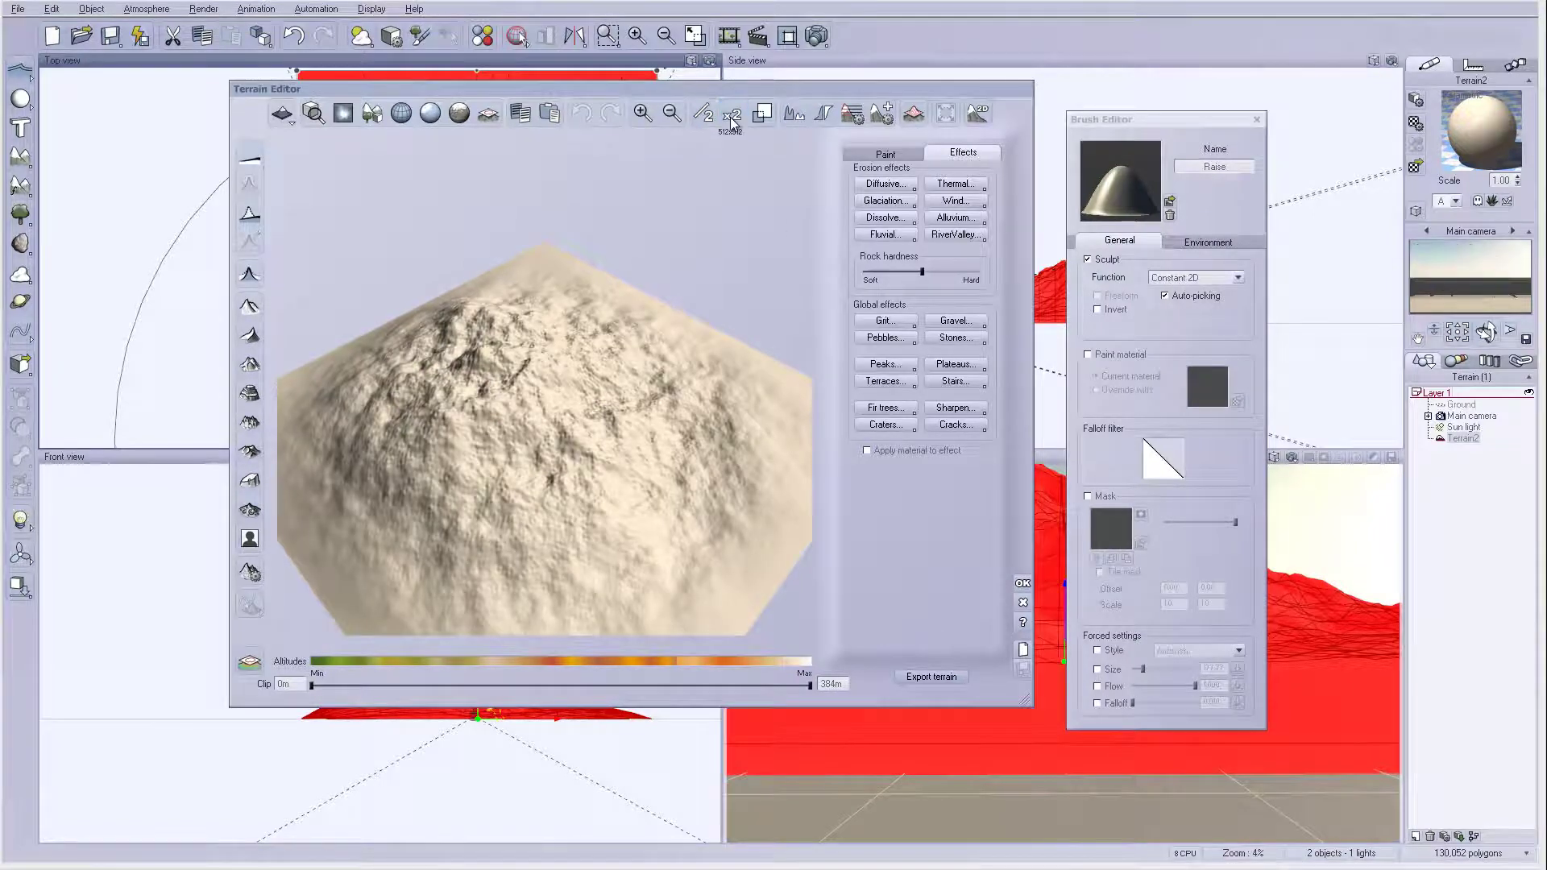
left_click(731, 116)
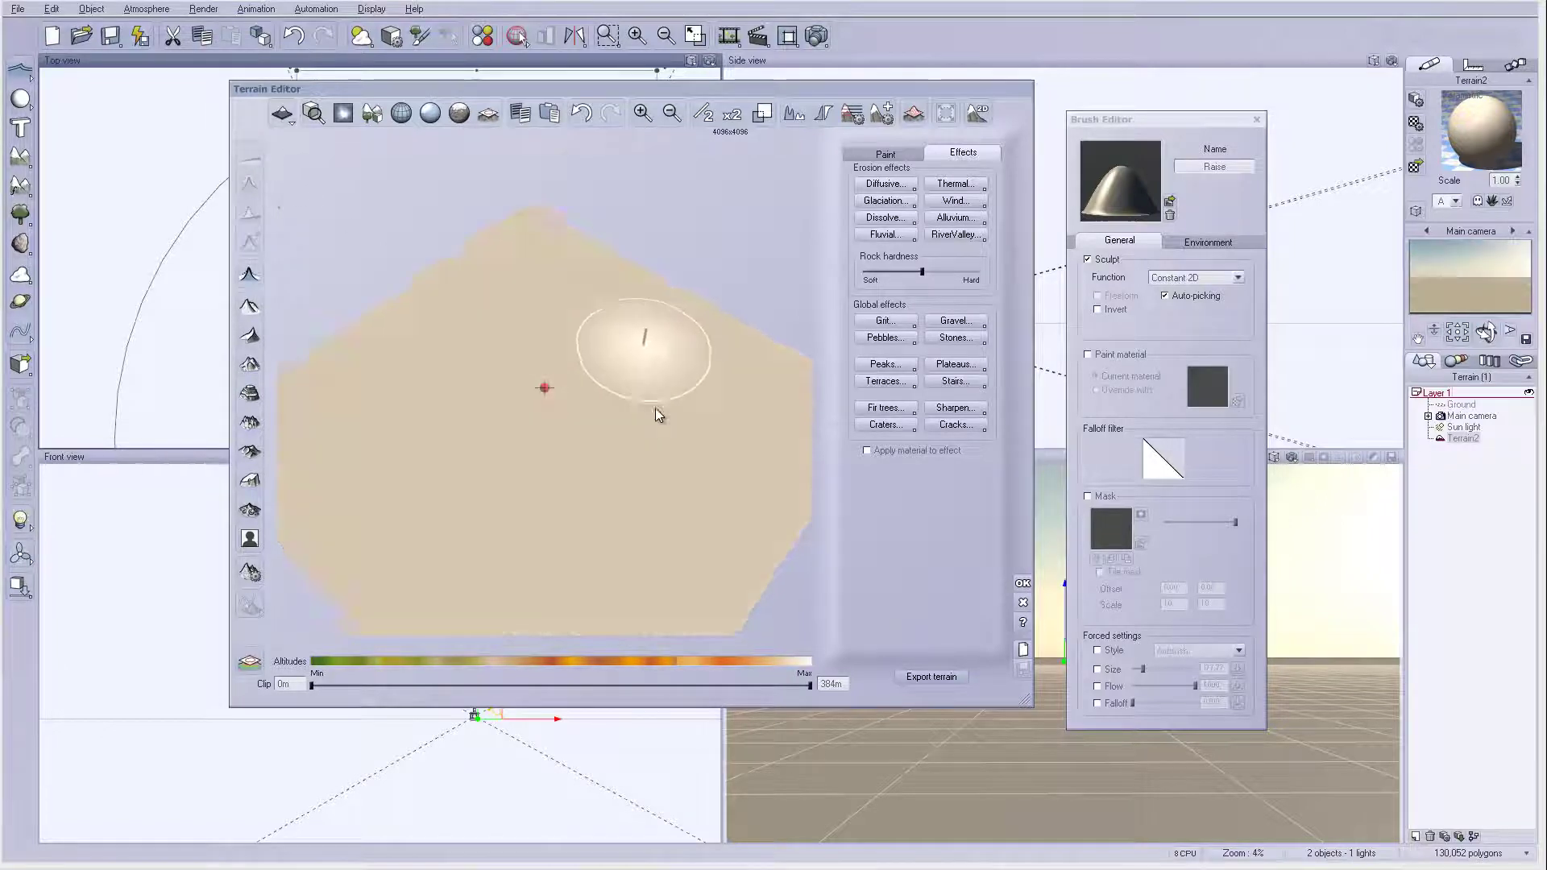
Load highfield.tif from the Maps-SnowMountain folder as the picture for importing terrain data
right_click_drag(562, 294, 559, 384)
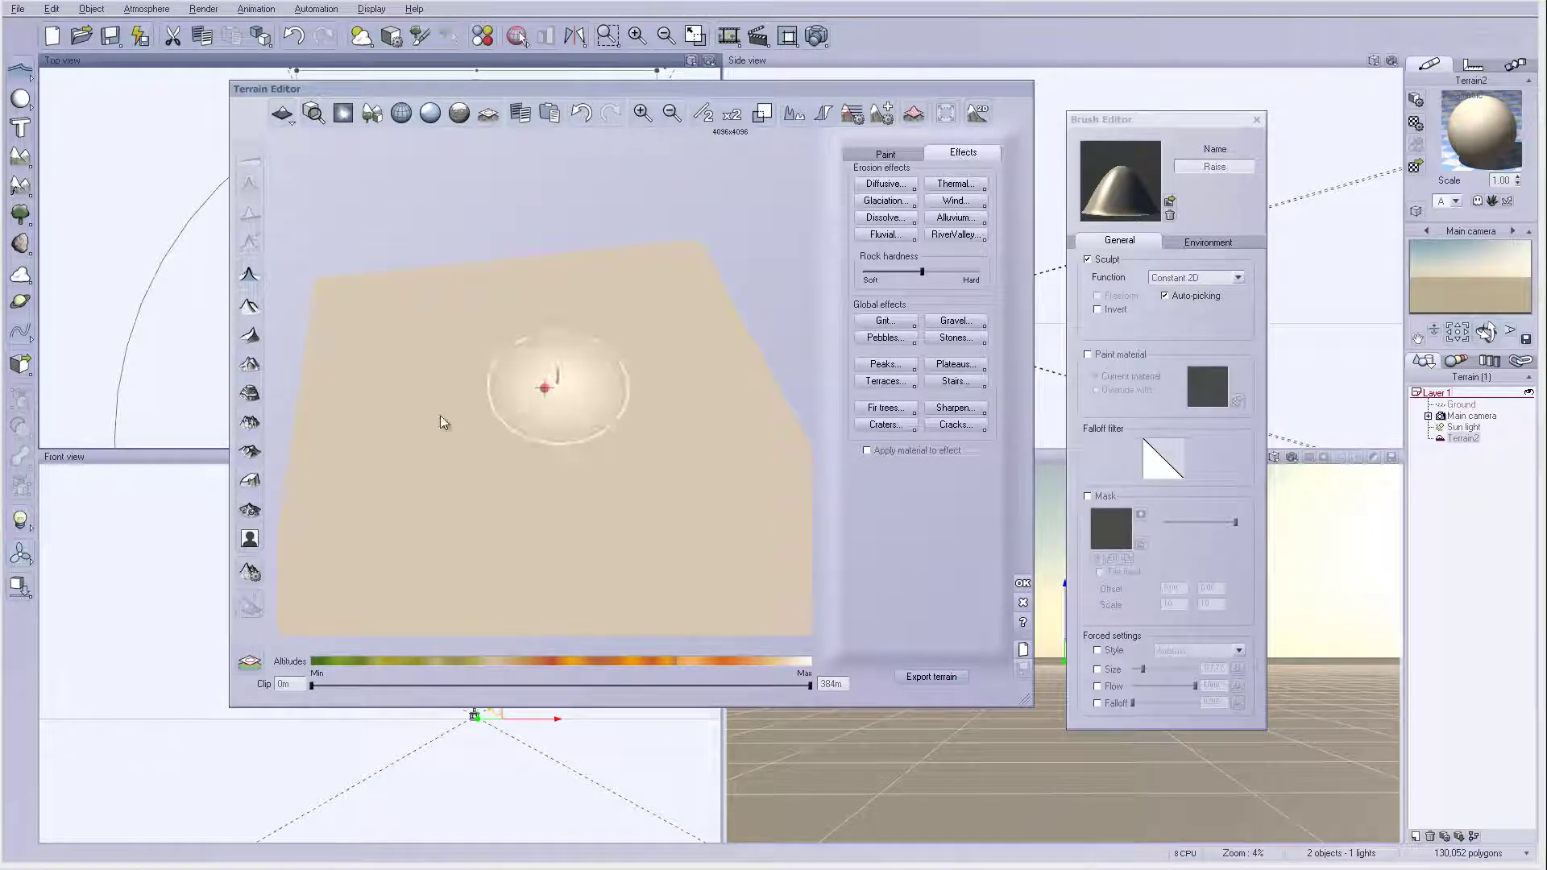
left_click(250, 539)
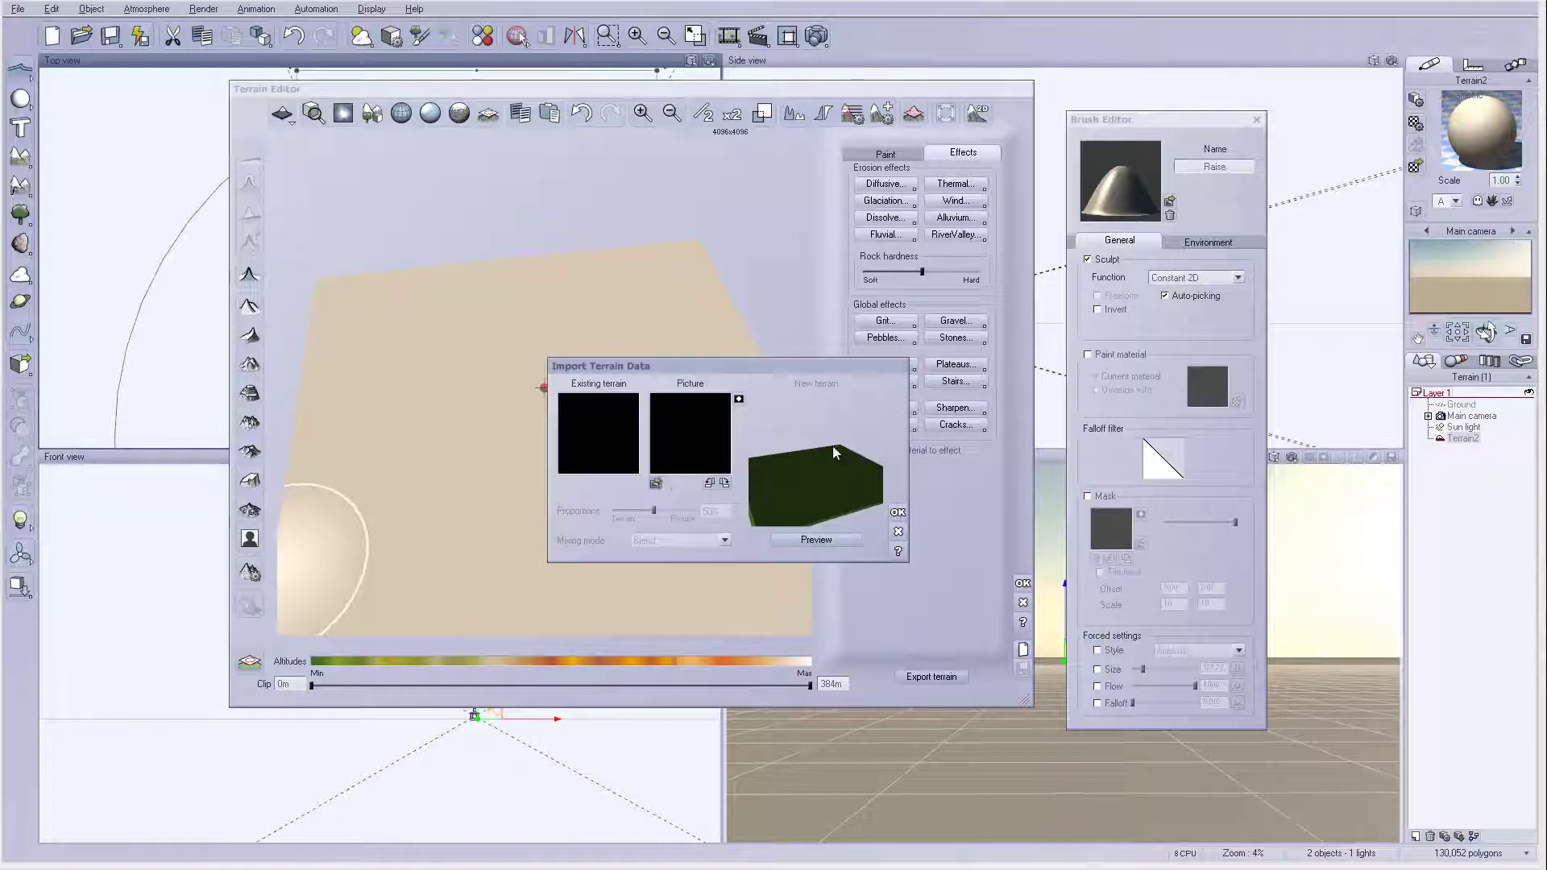
left_click(655, 483)
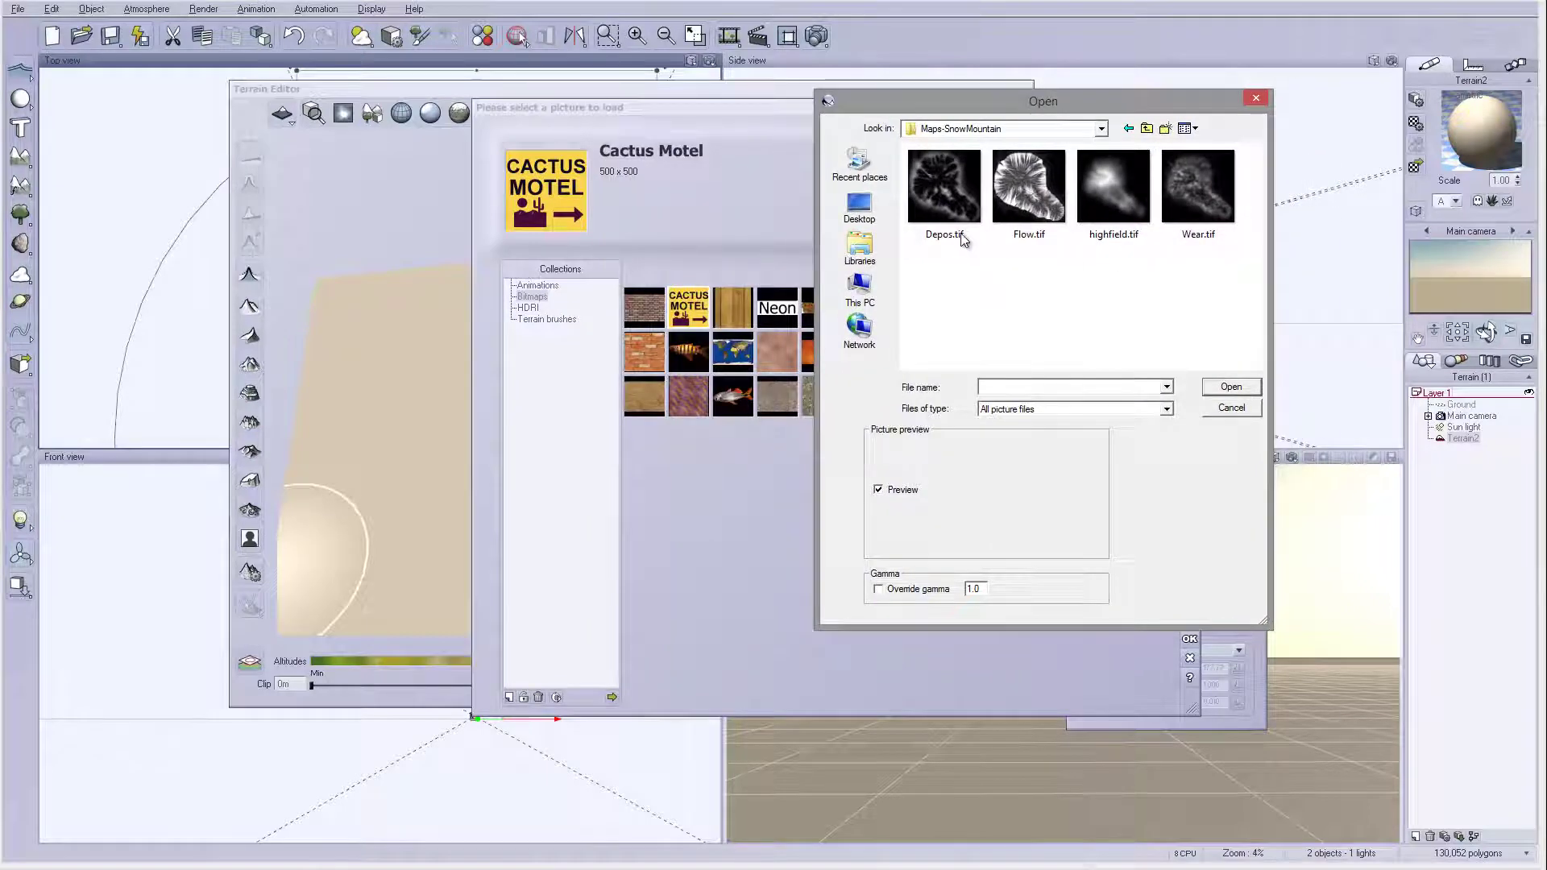
left_click(1091, 187)
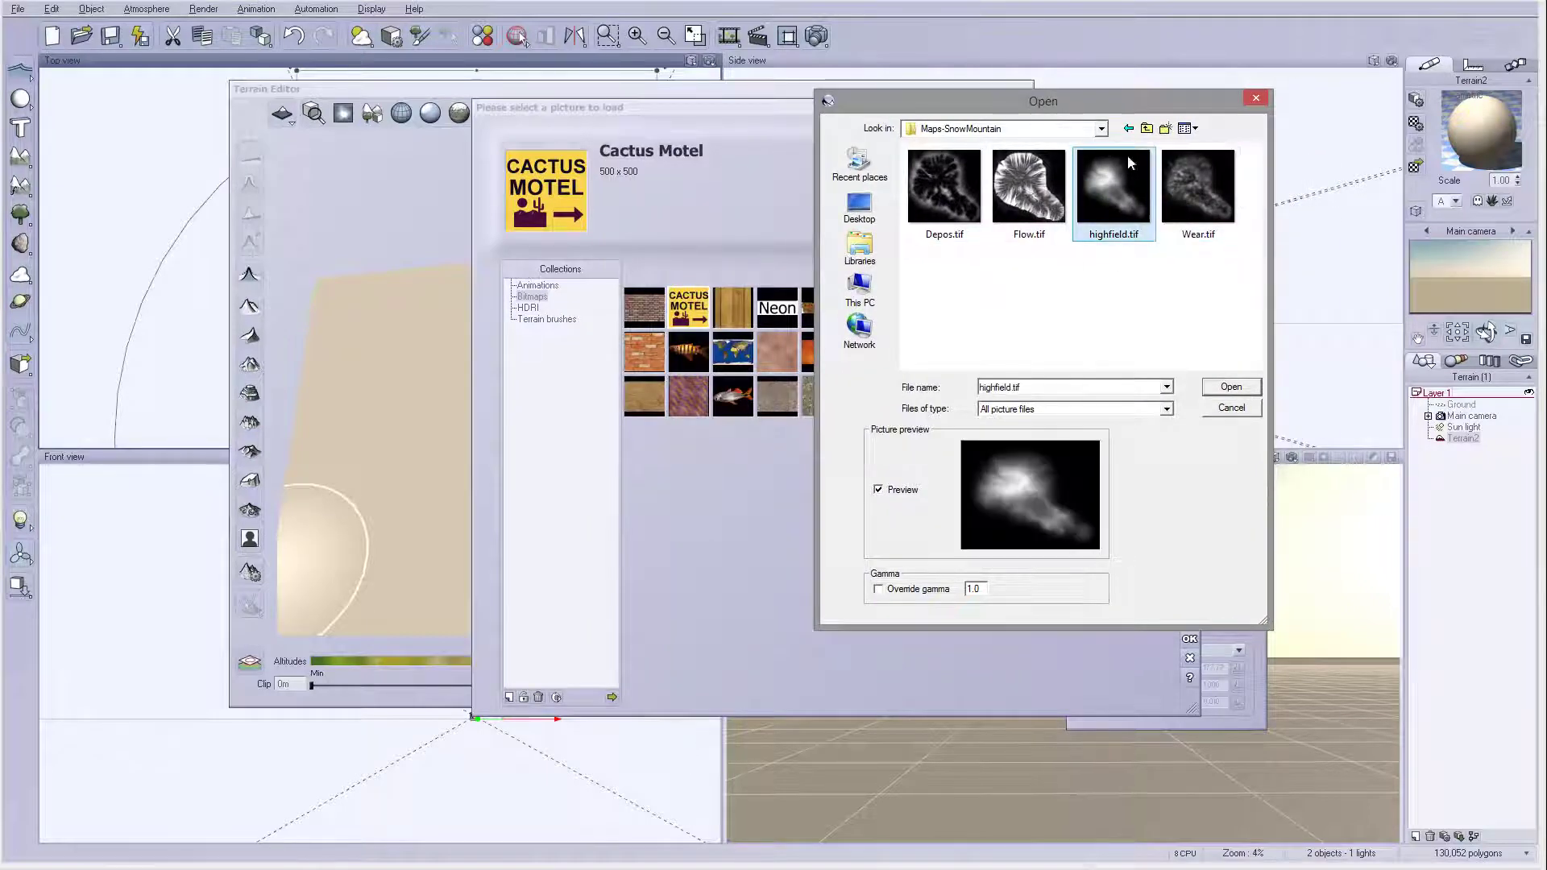
left_click(1231, 387)
Import the picture in Blend mode with the proportions at 59% towards the picture, and accept the edited terrain
mouse_move(786, 483)
left_mouse_down()
mouse_move(778, 514)
mouse_move(790, 483)
left_mouse_up()
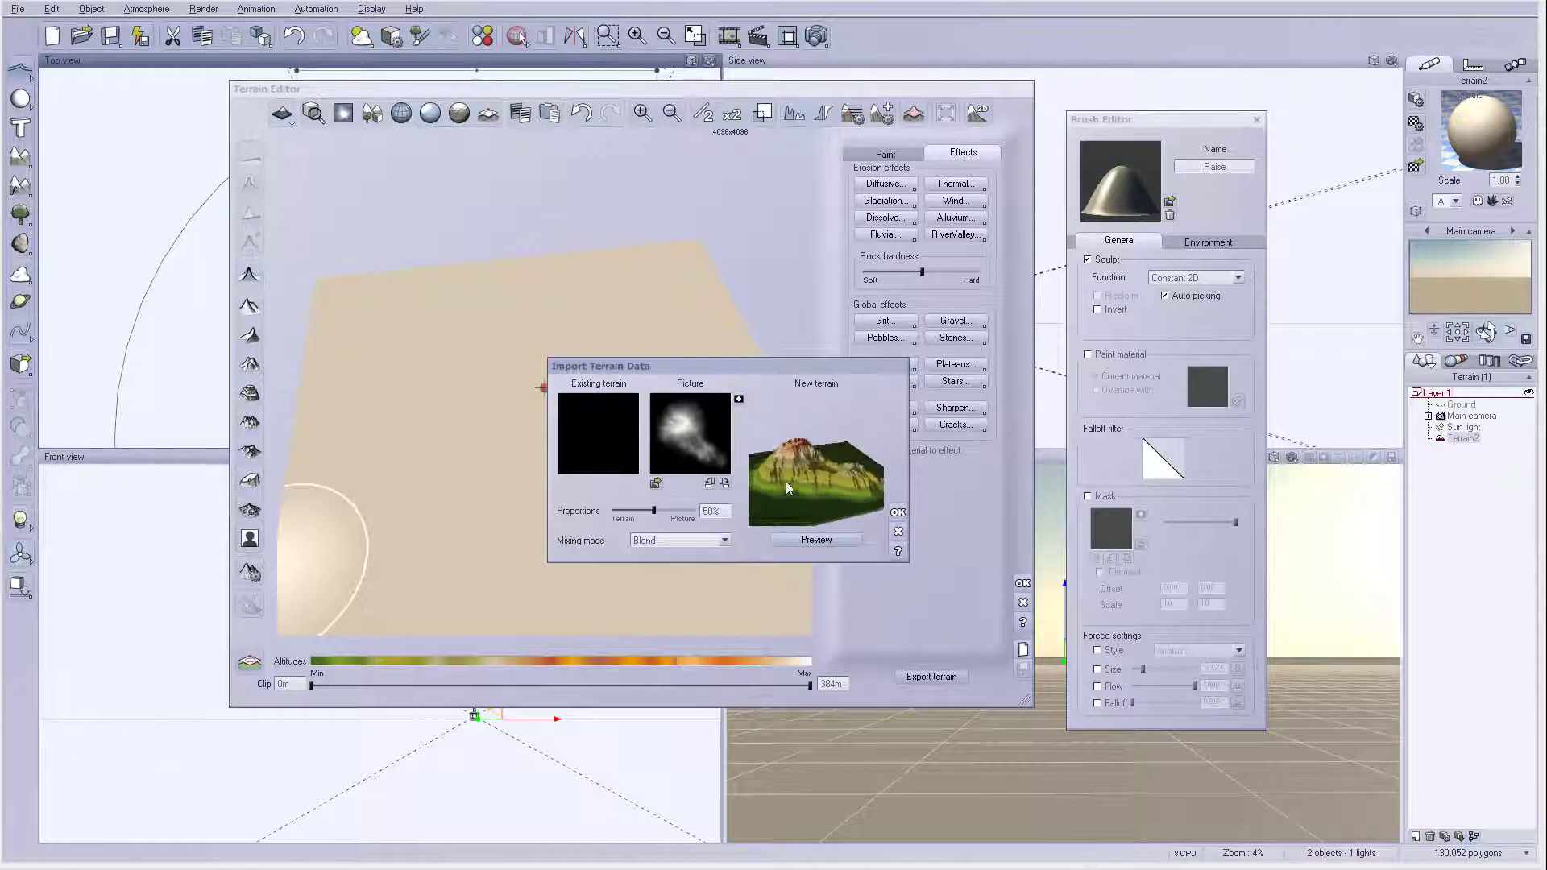
mouse_move(654, 512)
left_mouse_down()
mouse_move(698, 513)
mouse_move(661, 513)
left_mouse_up()
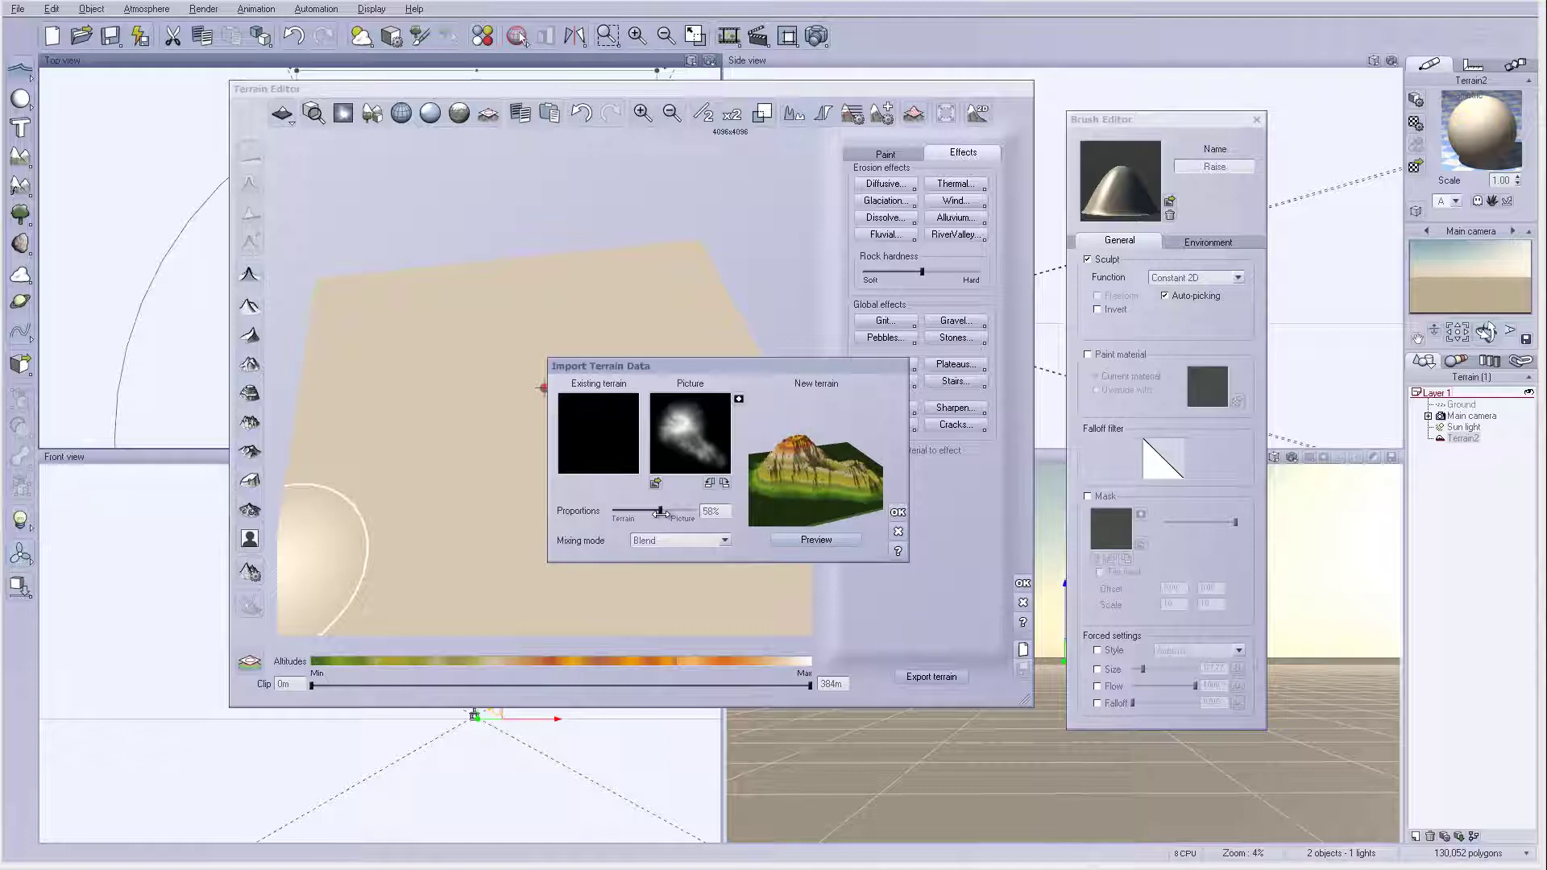
left_click_drag(661, 513, 663, 513)
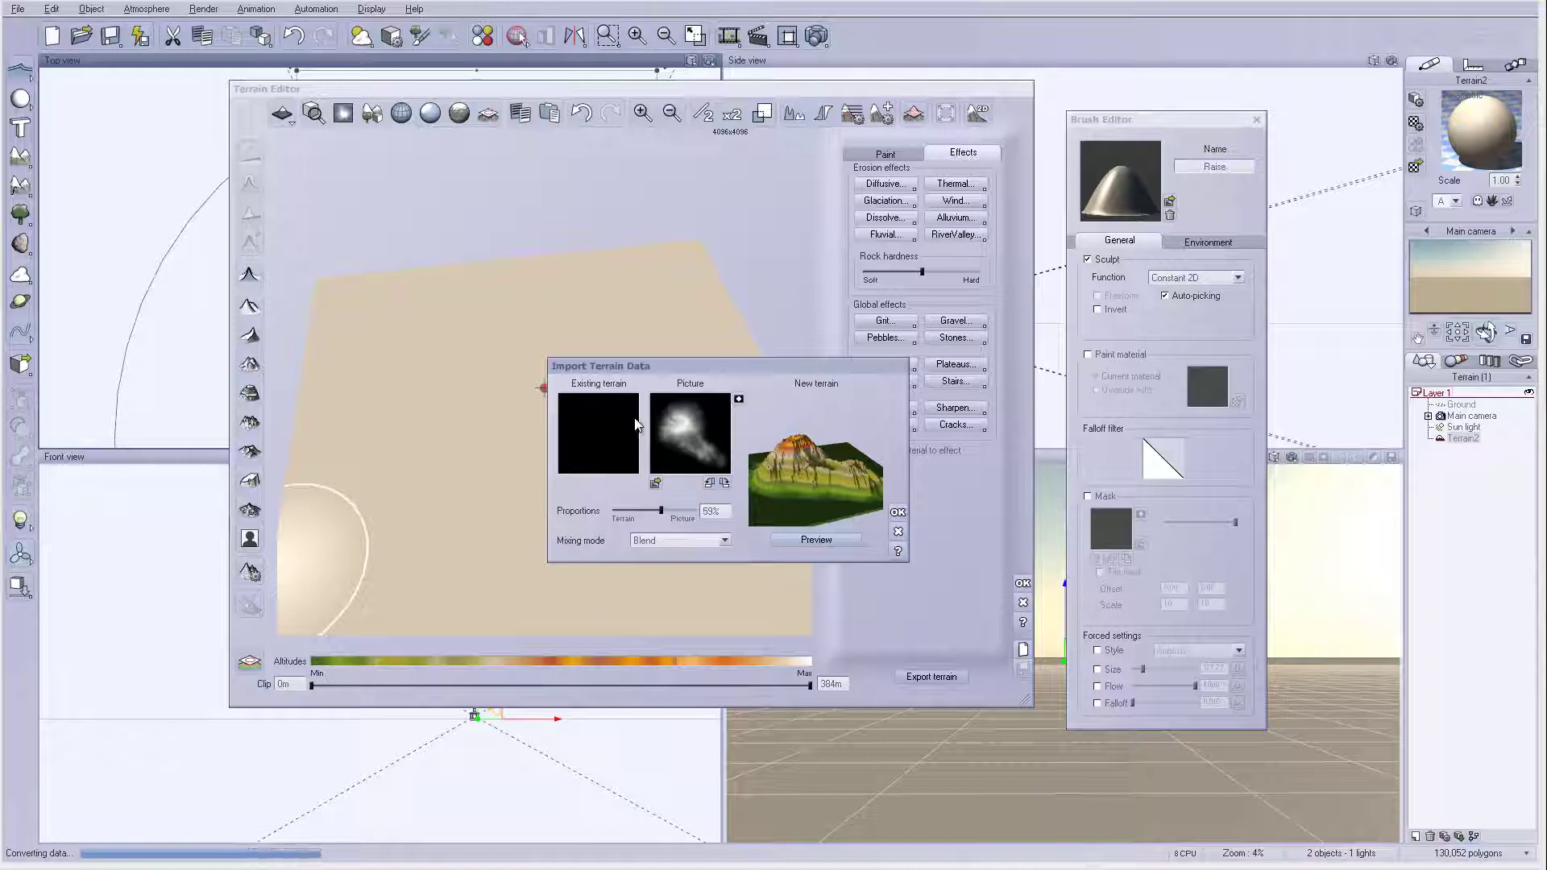
left_click(897, 514)
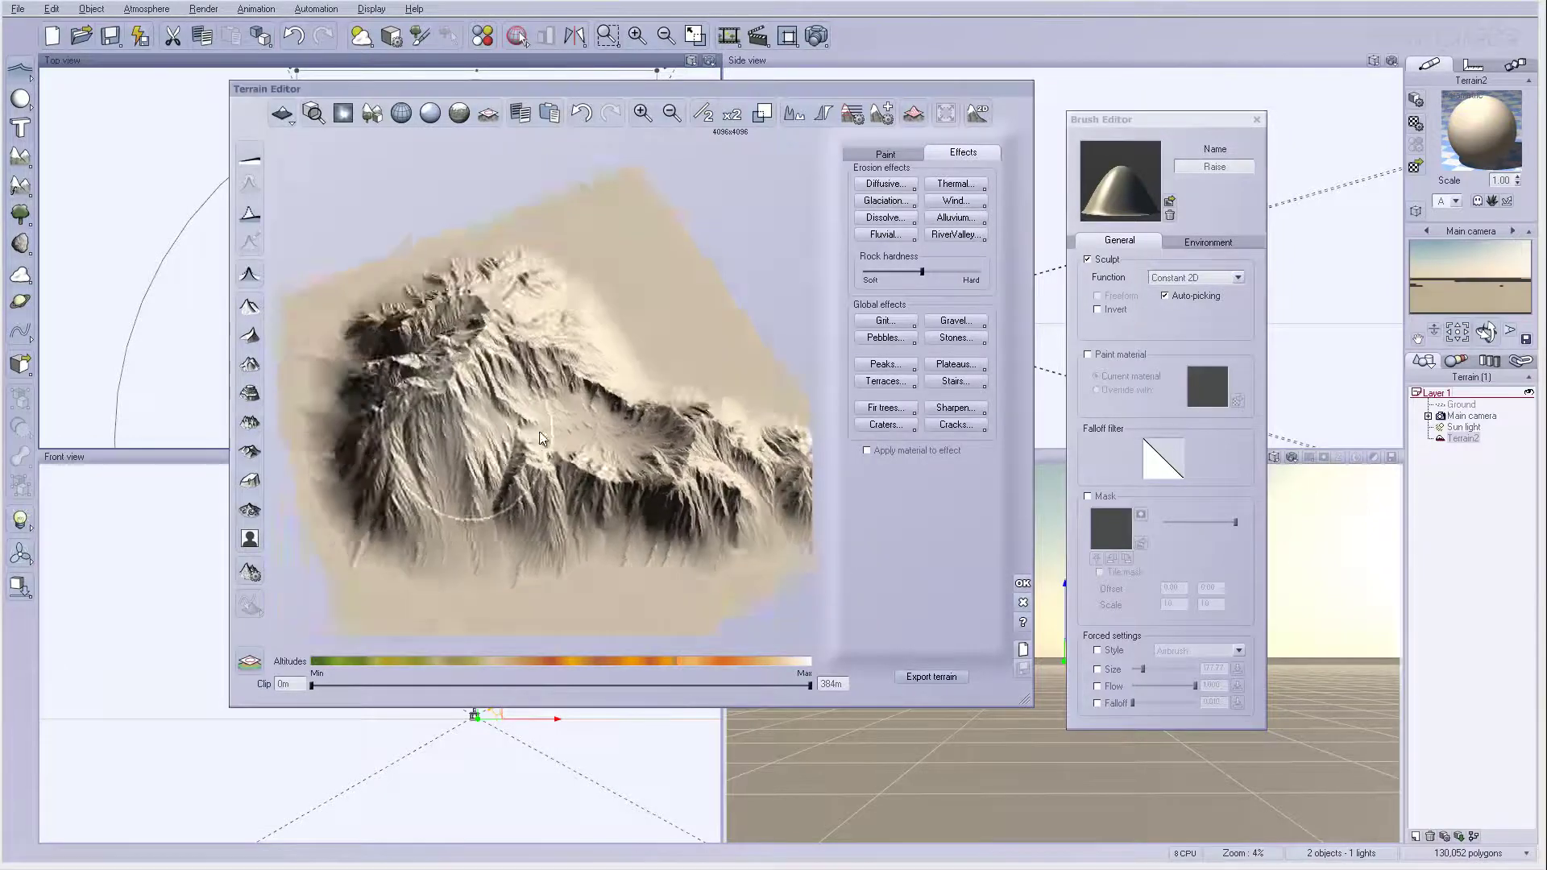
left_click_drag(617, 308, 835, 556)
left_click(1022, 586)
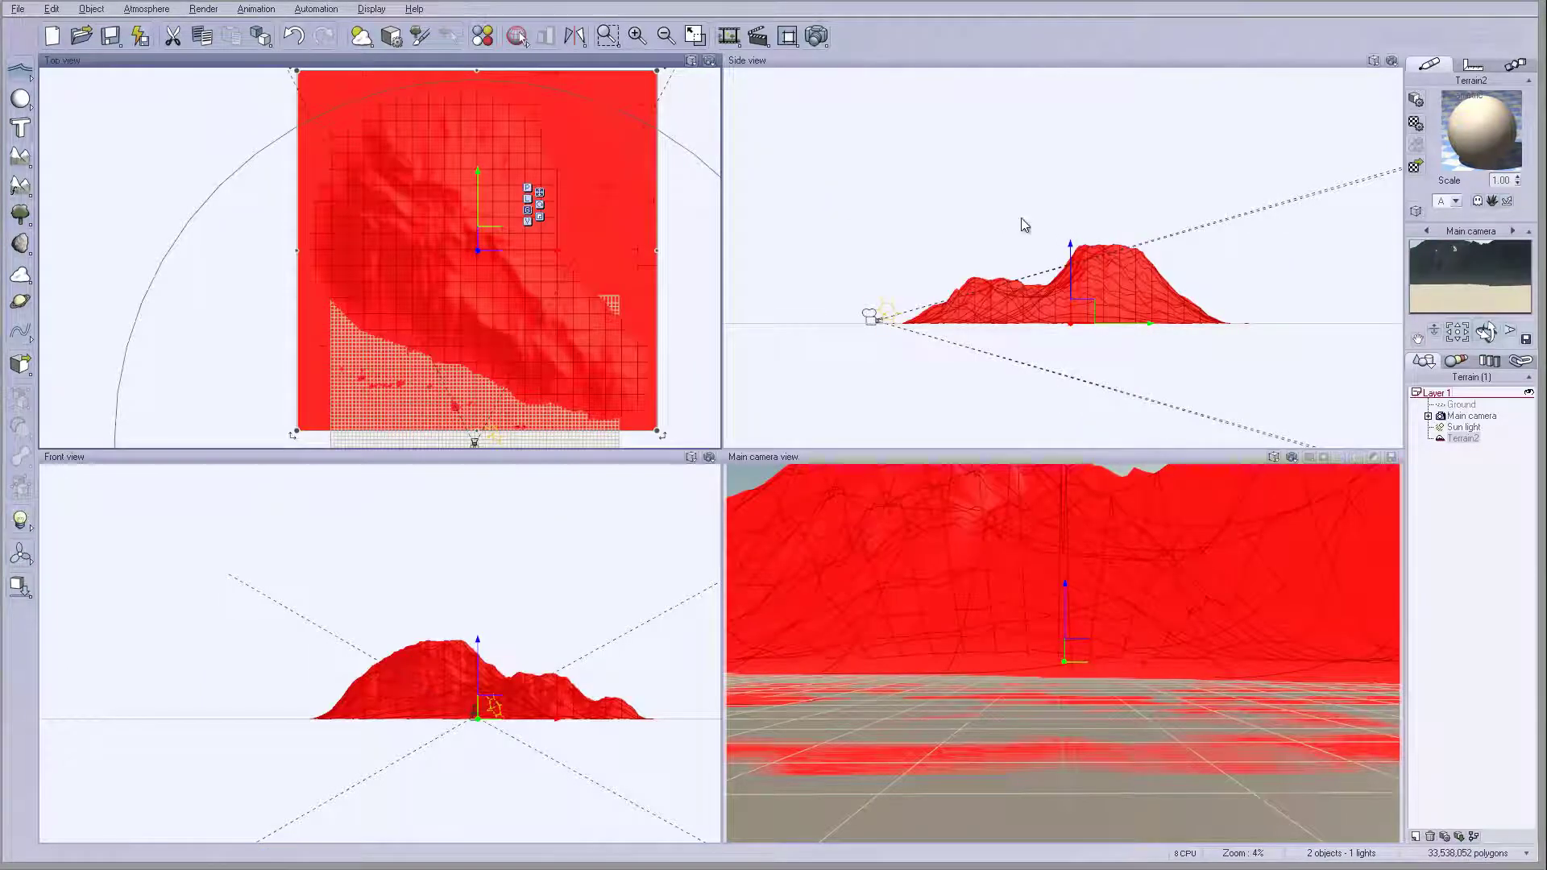
Move the terrain slightly farther from the camera, and place the main camera farther back at a height of about 242, framing the mountain
left_click_drag(1066, 285, 1110, 283)
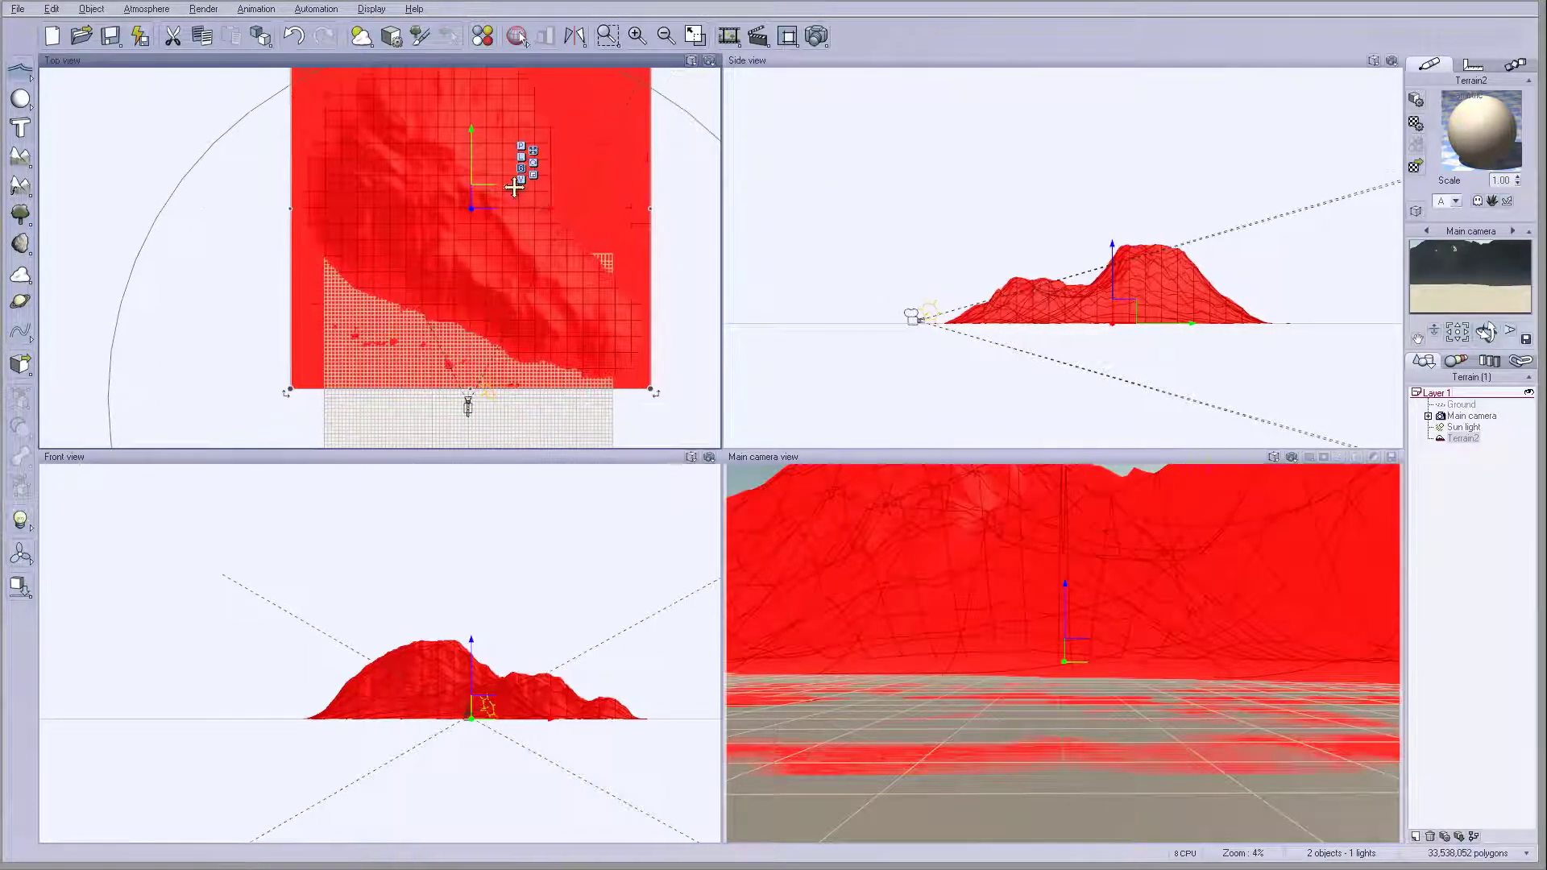
left_click_drag(475, 200, 476, 189)
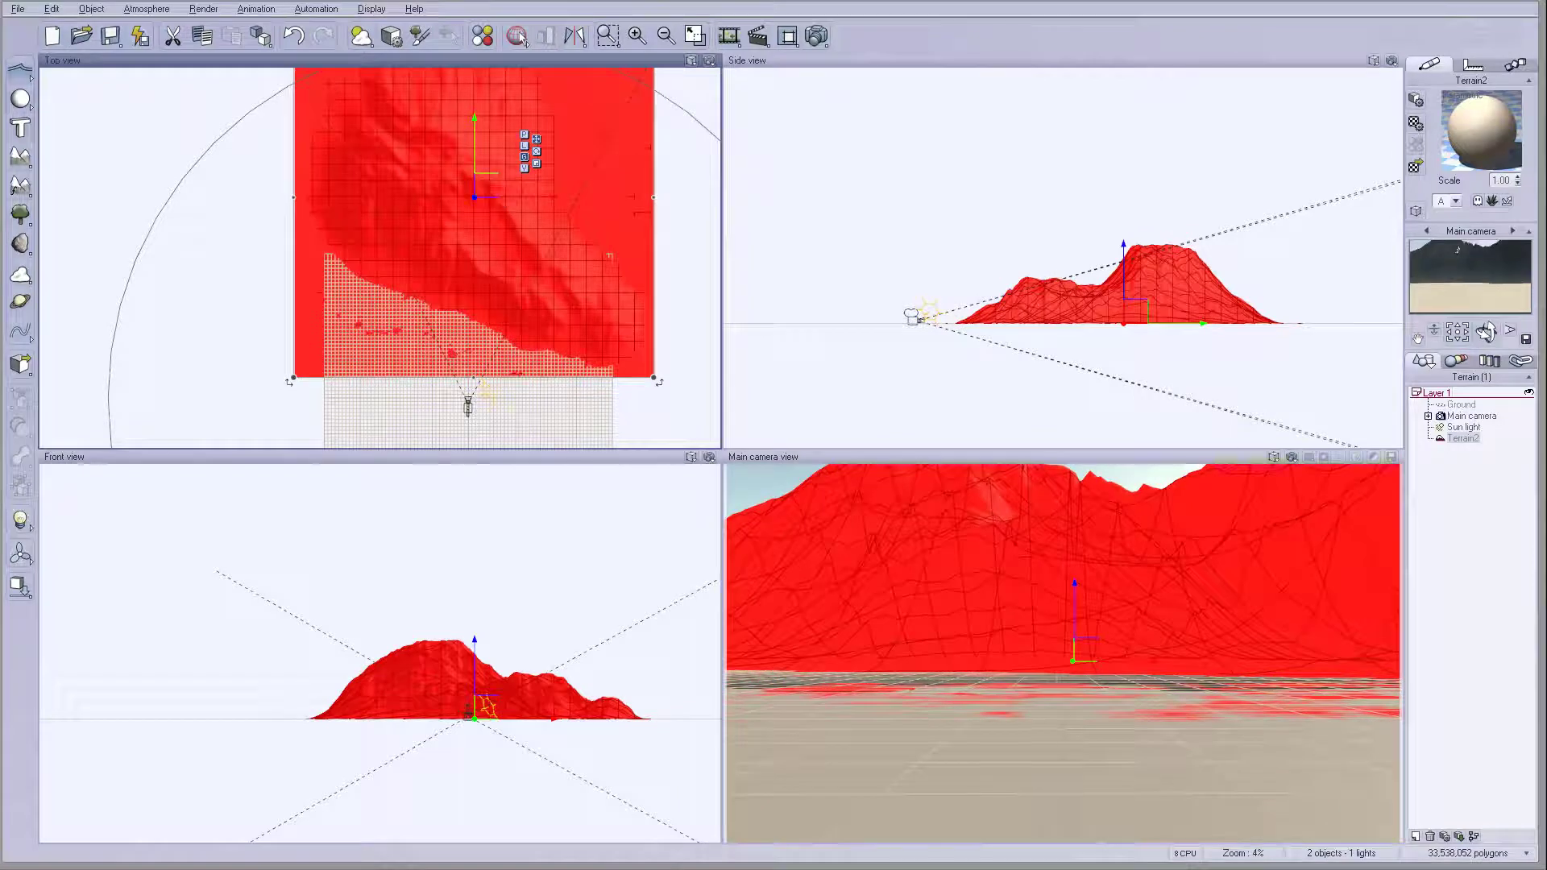
left_click(1471, 417)
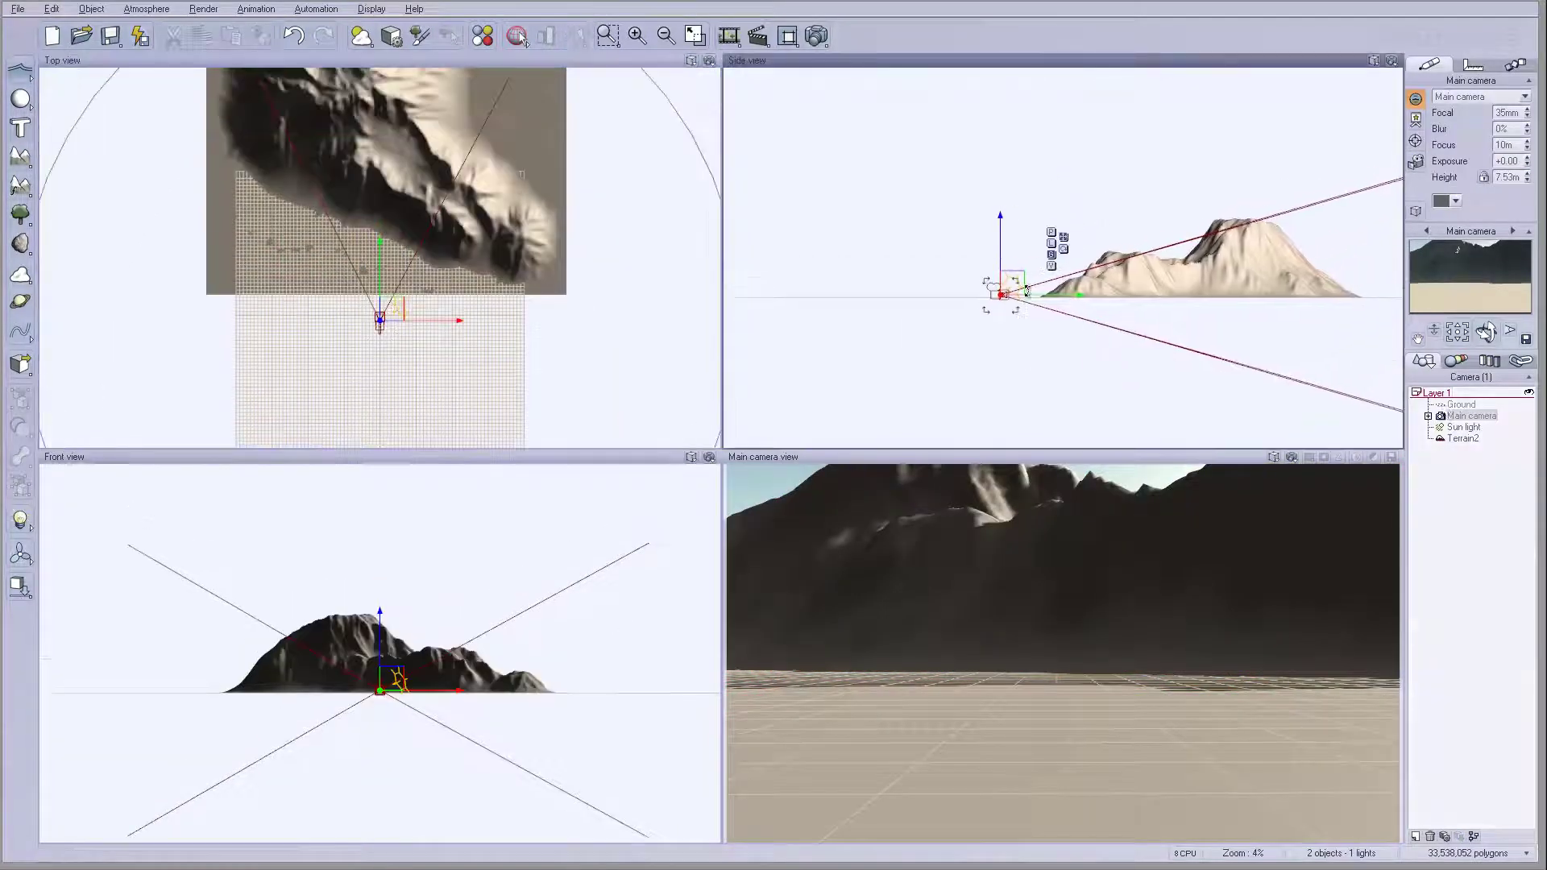
left_click_drag(1010, 273, 900, 207)
left_click_drag(1486, 332, 1189, 615)
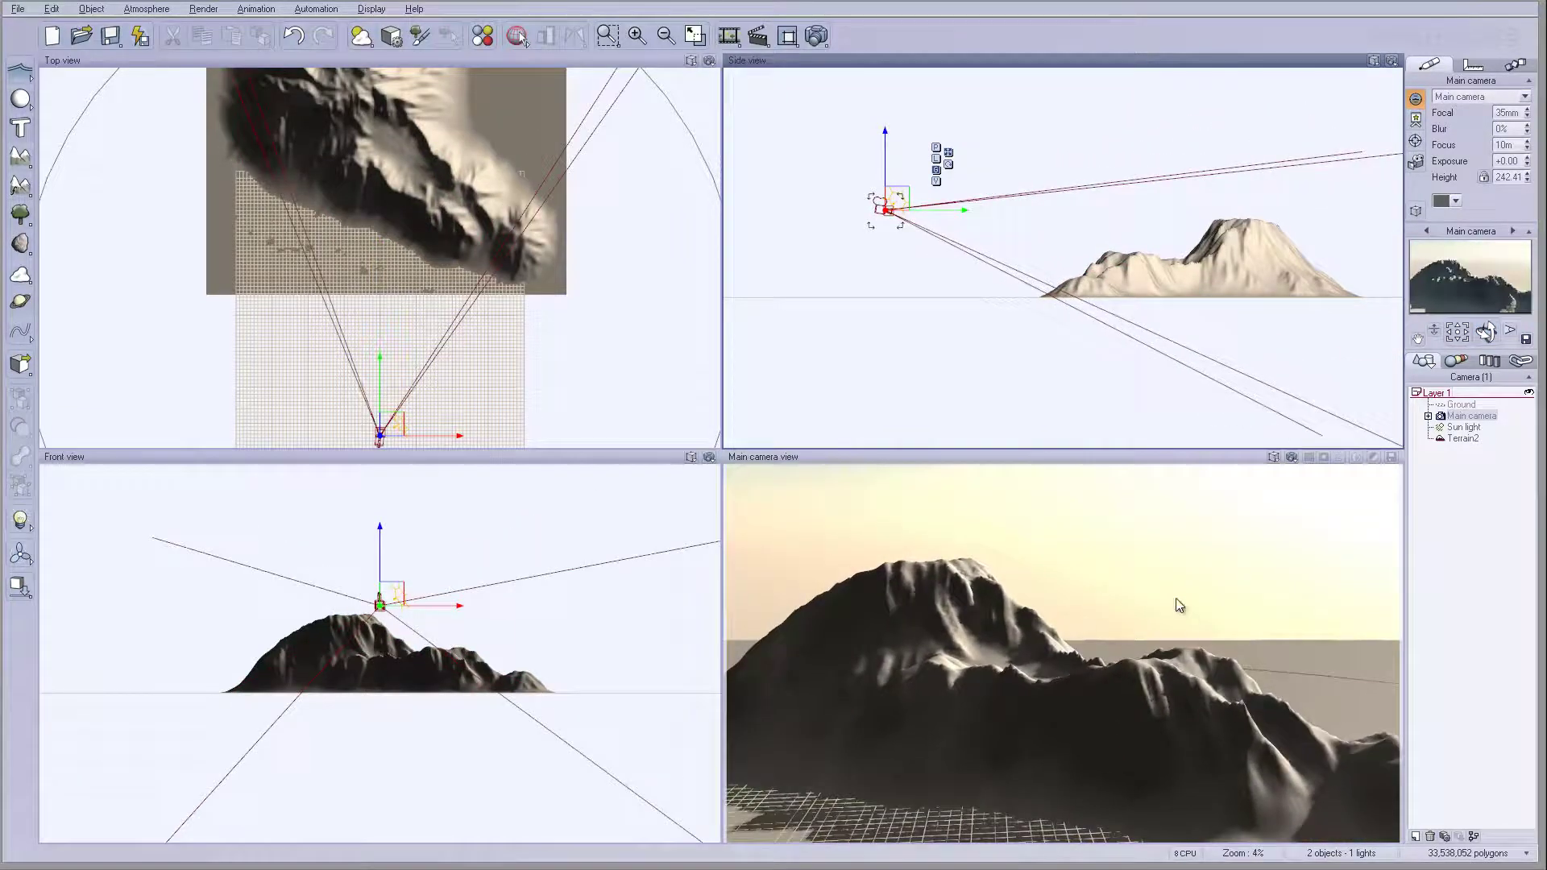
Move the sun light behind and slightly above the camera so it lights the front of the mountain
left_click(1463, 427)
left_click_drag(416, 268, 399, 300)
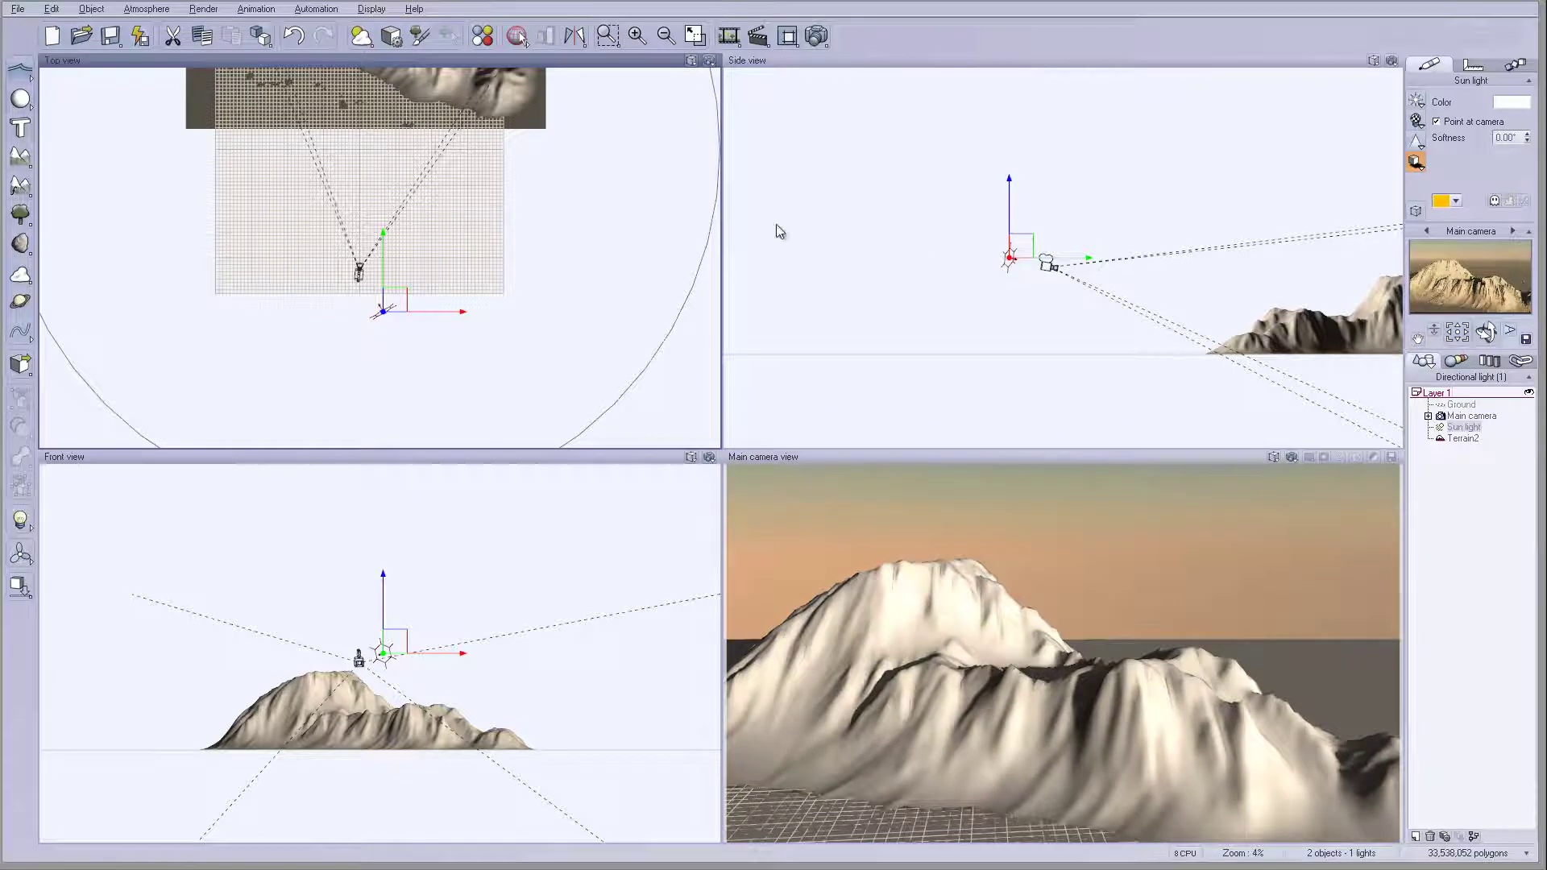
left_click_drag(1027, 235, 1038, 219)
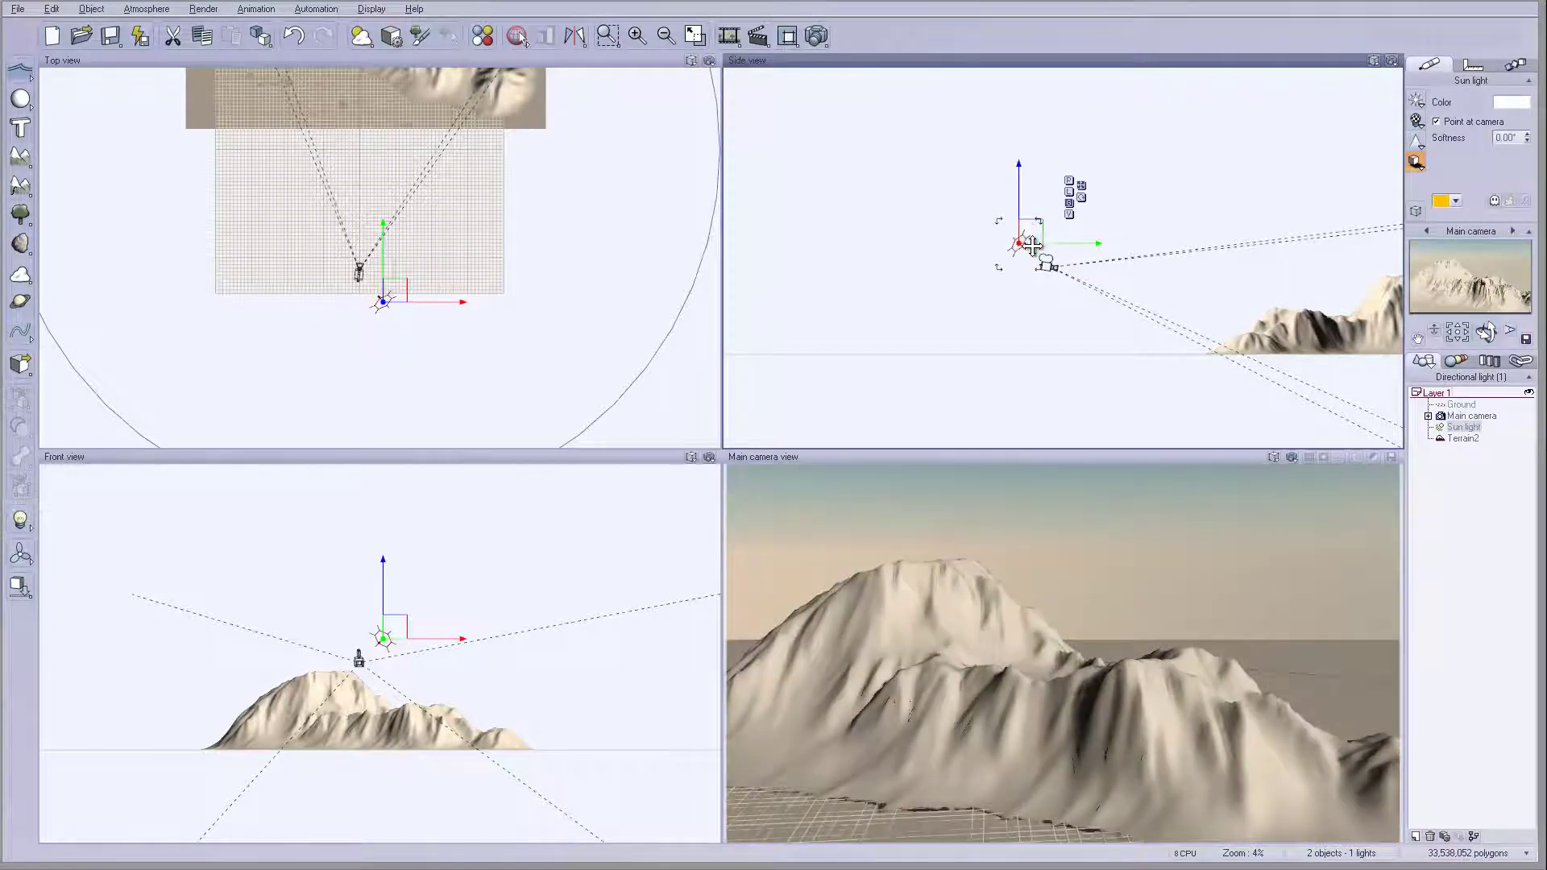
left_click_drag(1028, 235, 1024, 242)
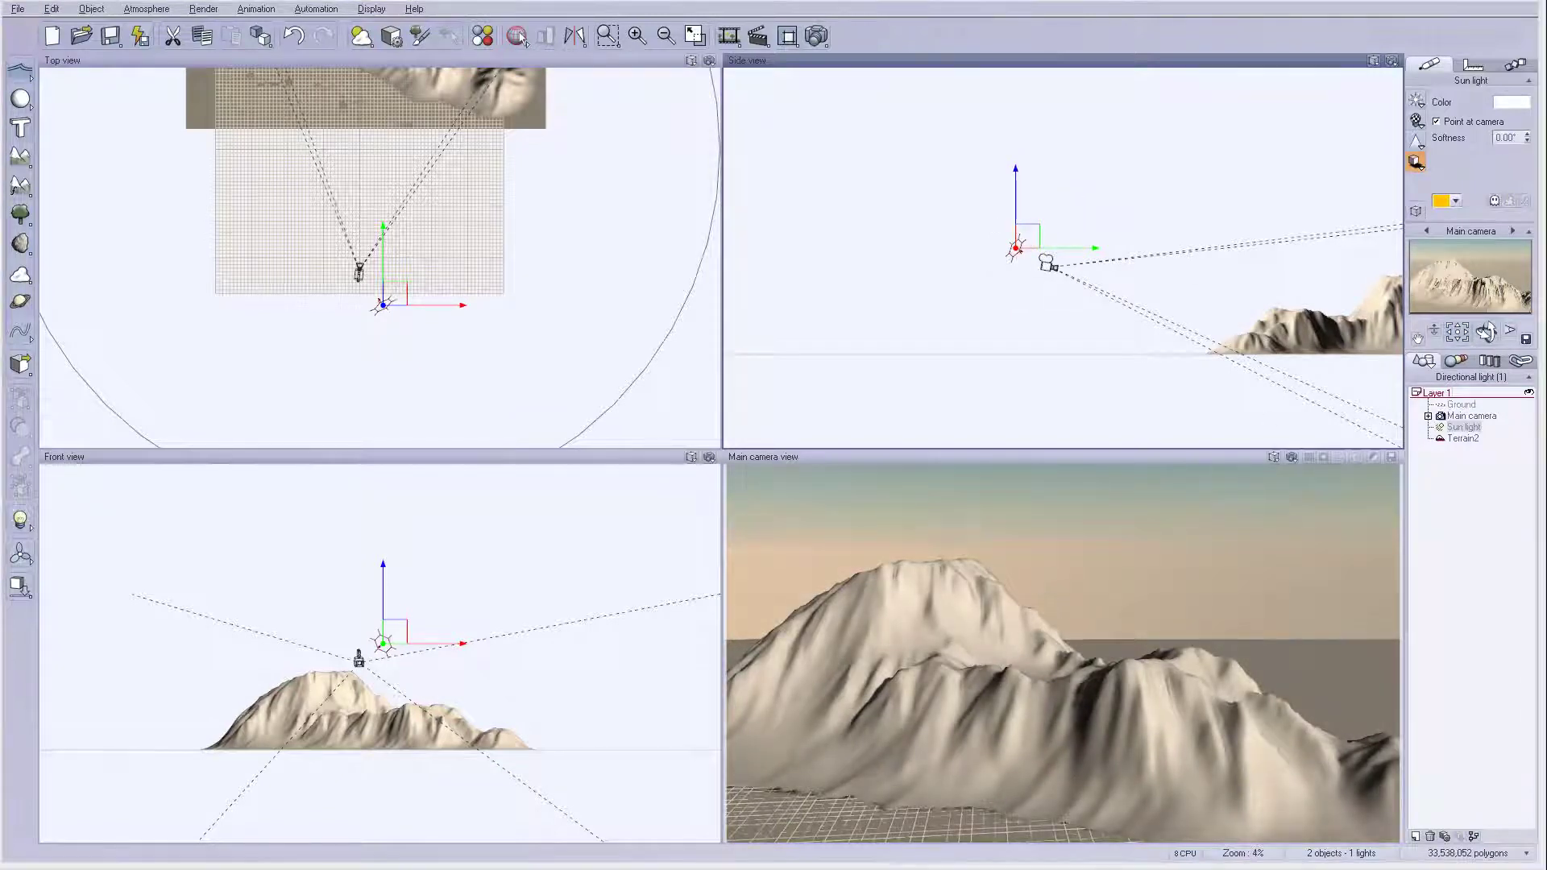
Replace the terrain's material with the dark grass-and-rock Default preset from the Landscapes collection
left_click(1464, 440)
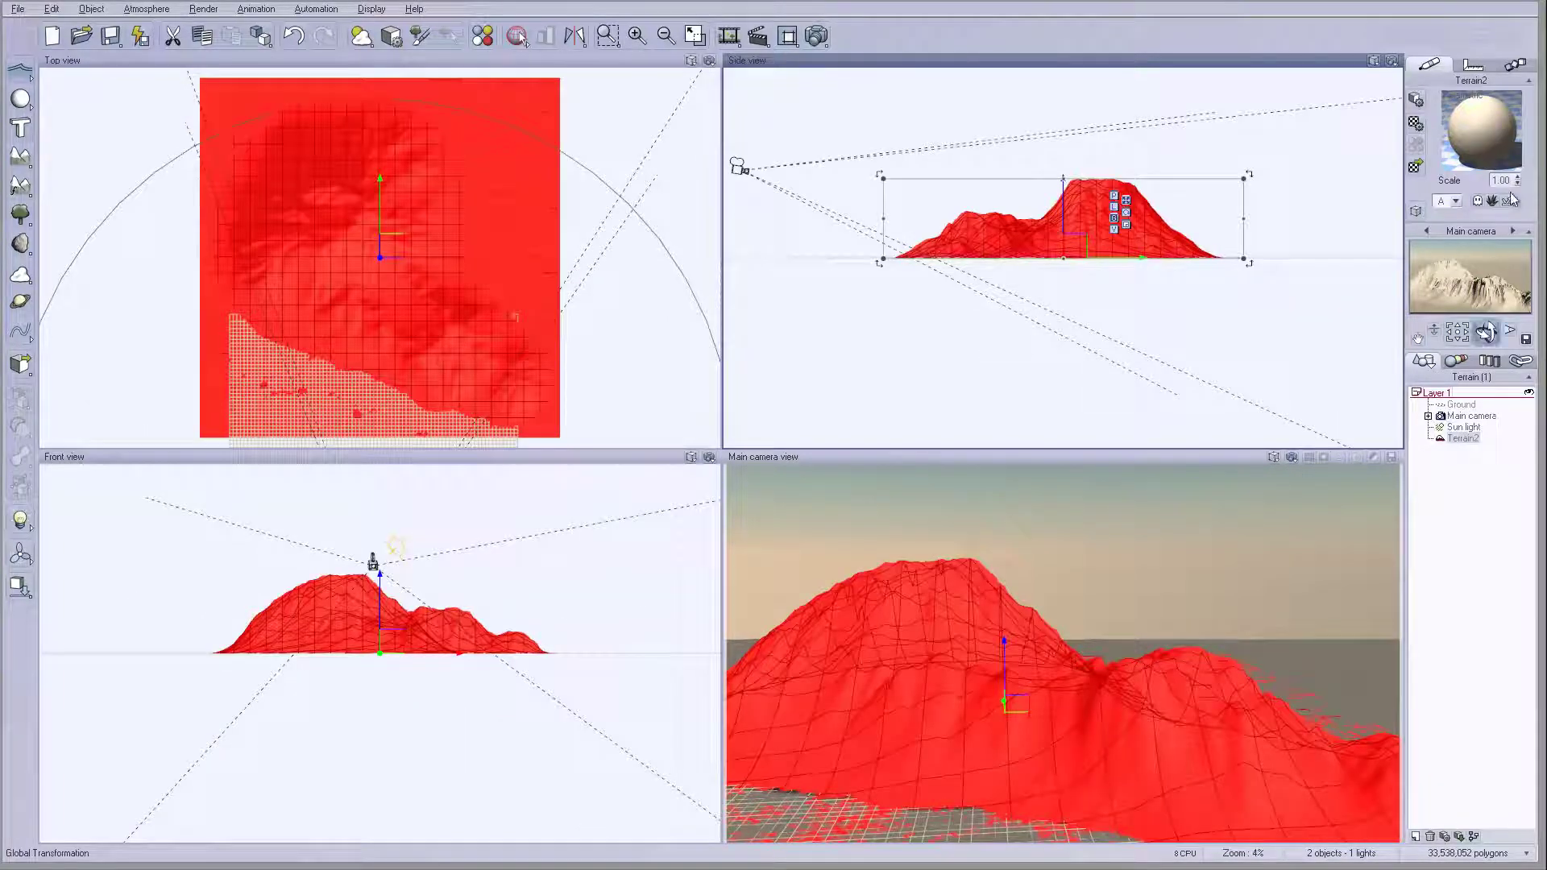
double_click(1479, 148)
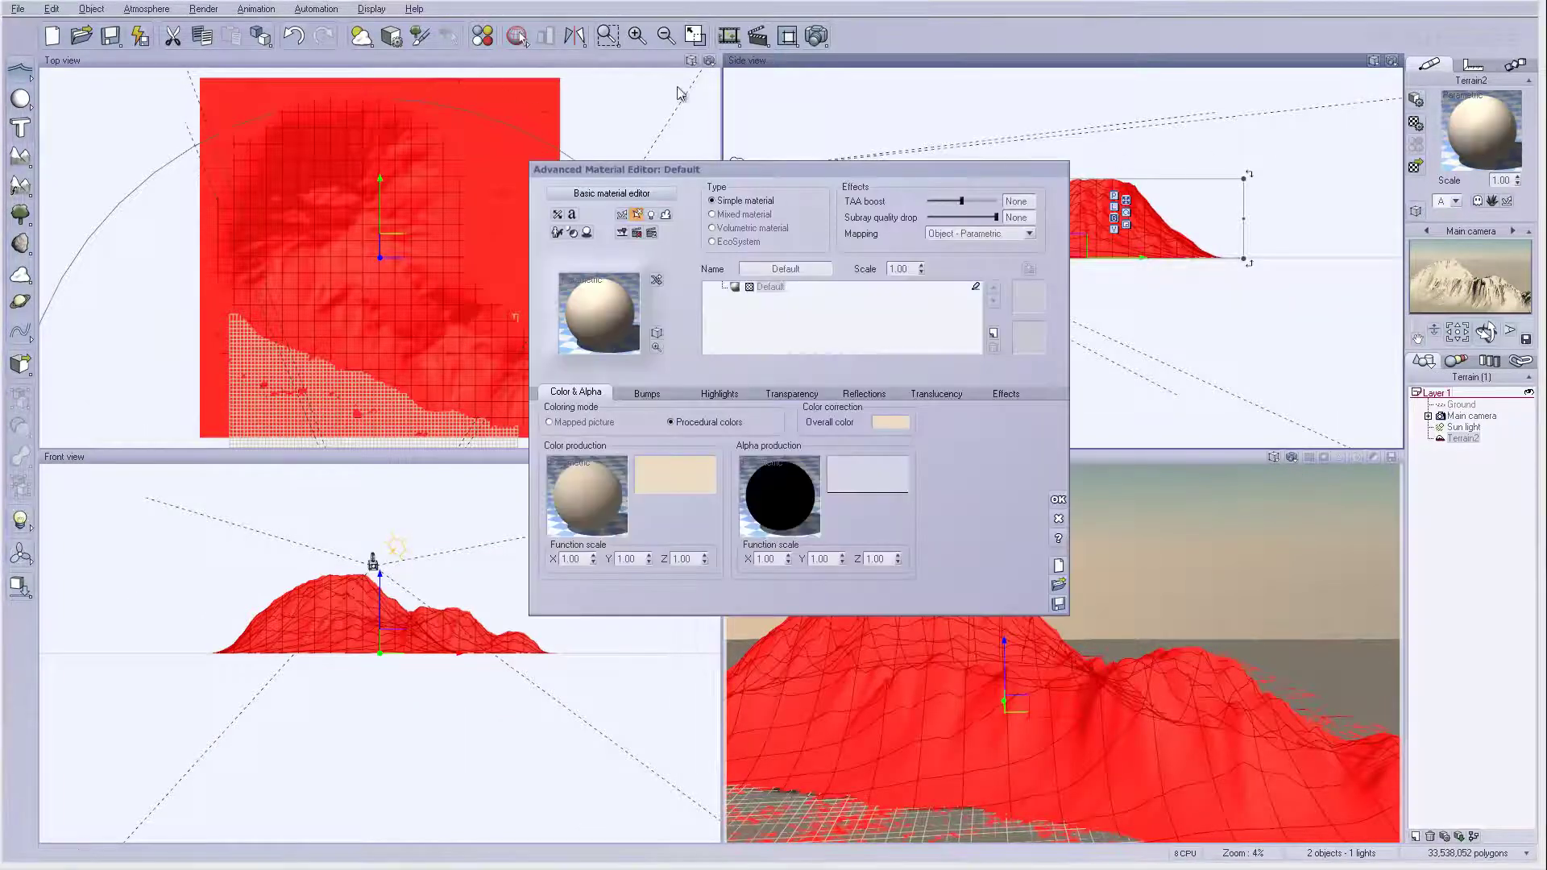
left_click_drag(900, 168, 904, 125)
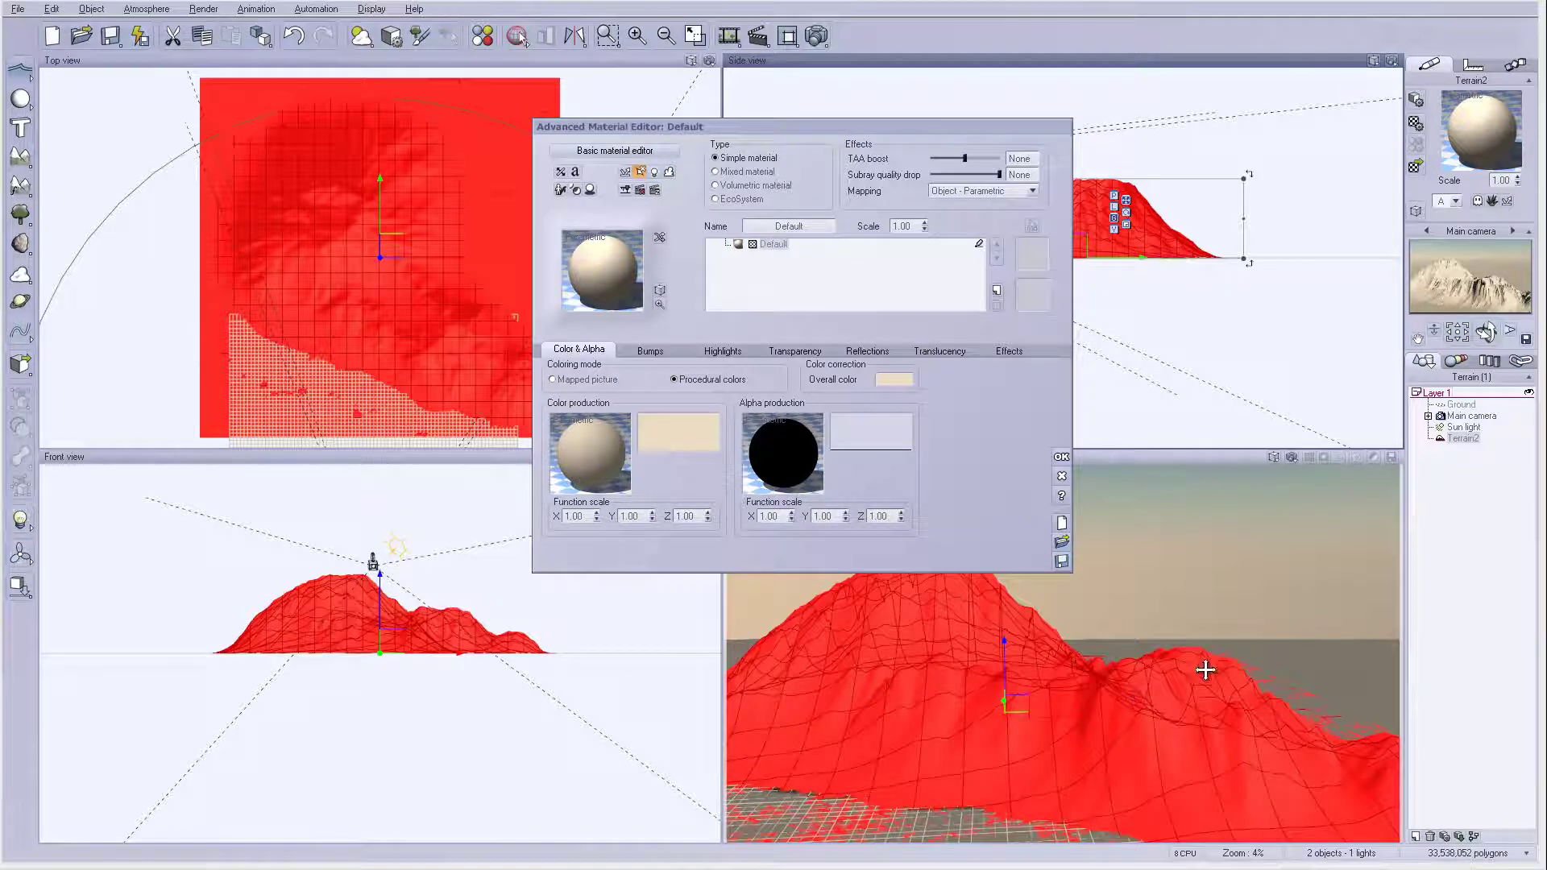
double_click(595, 284)
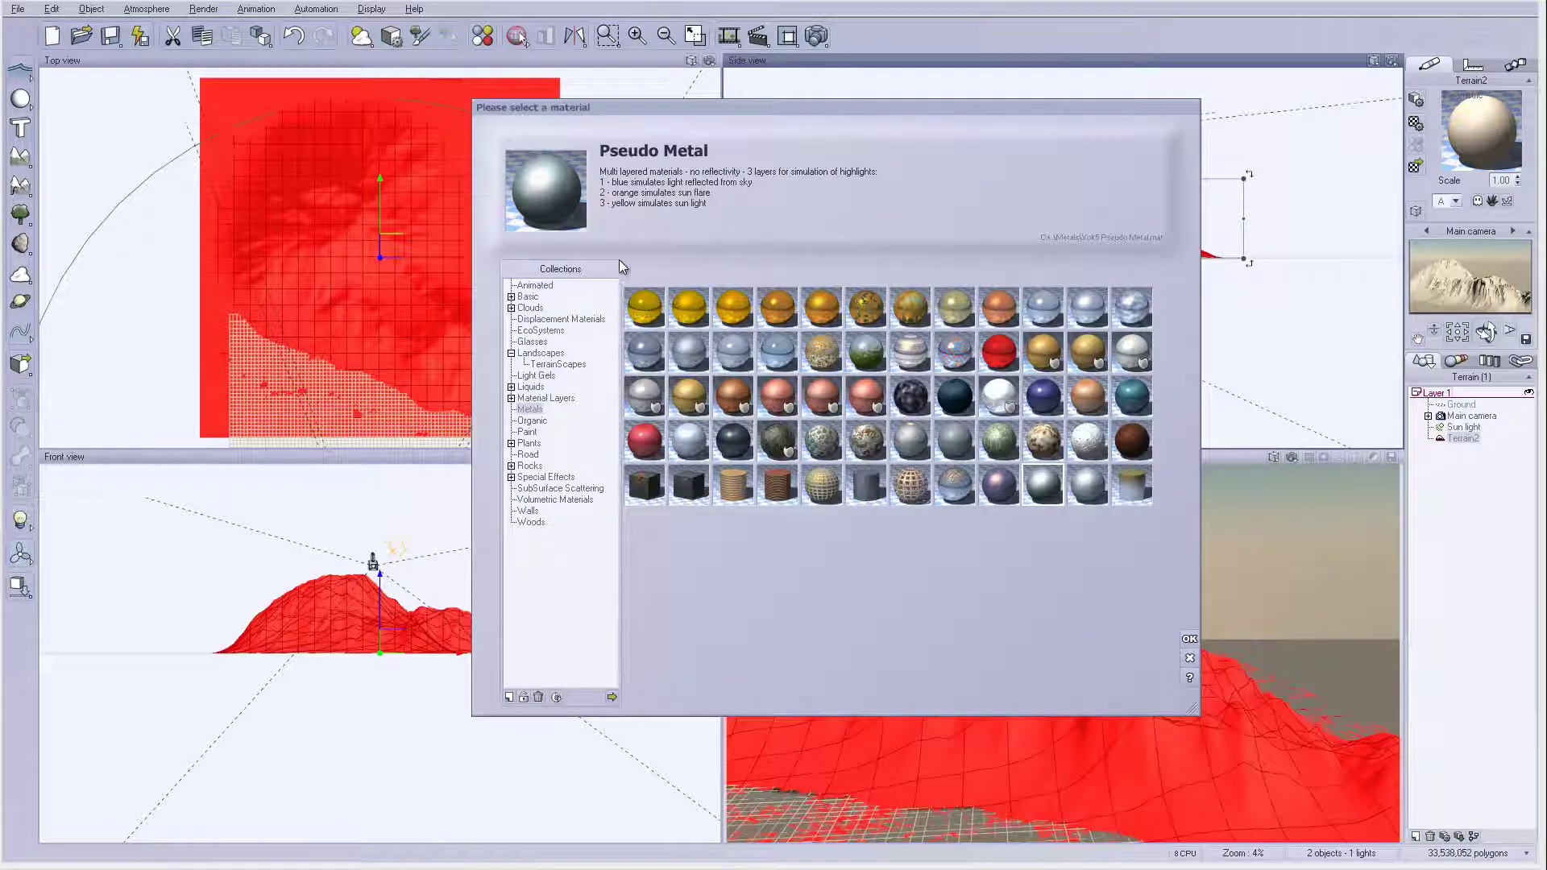
left_click(535, 354)
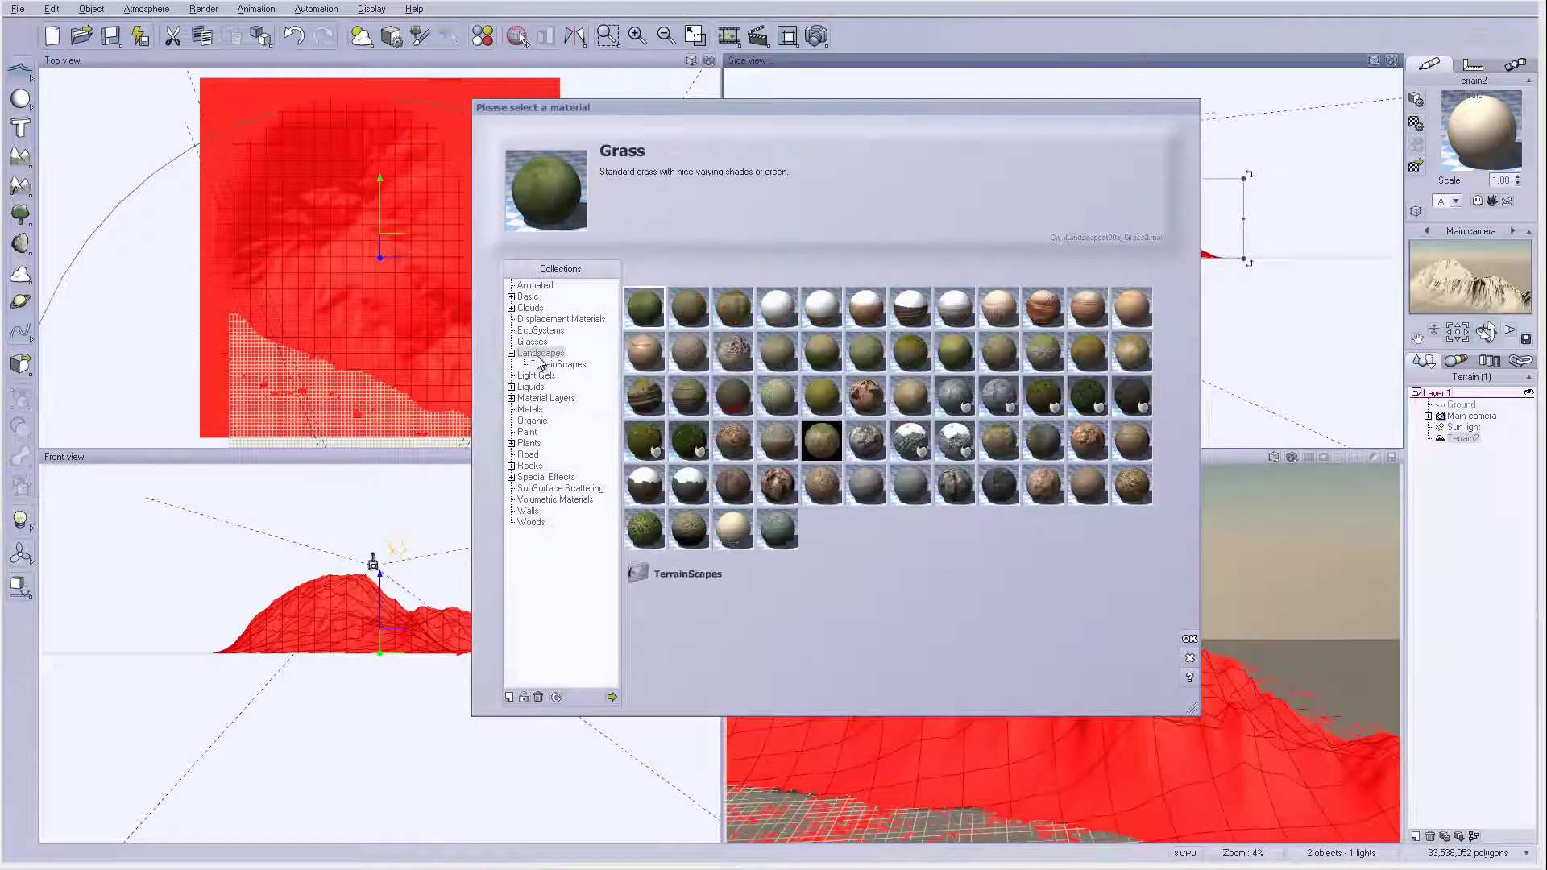
left_click(999, 484)
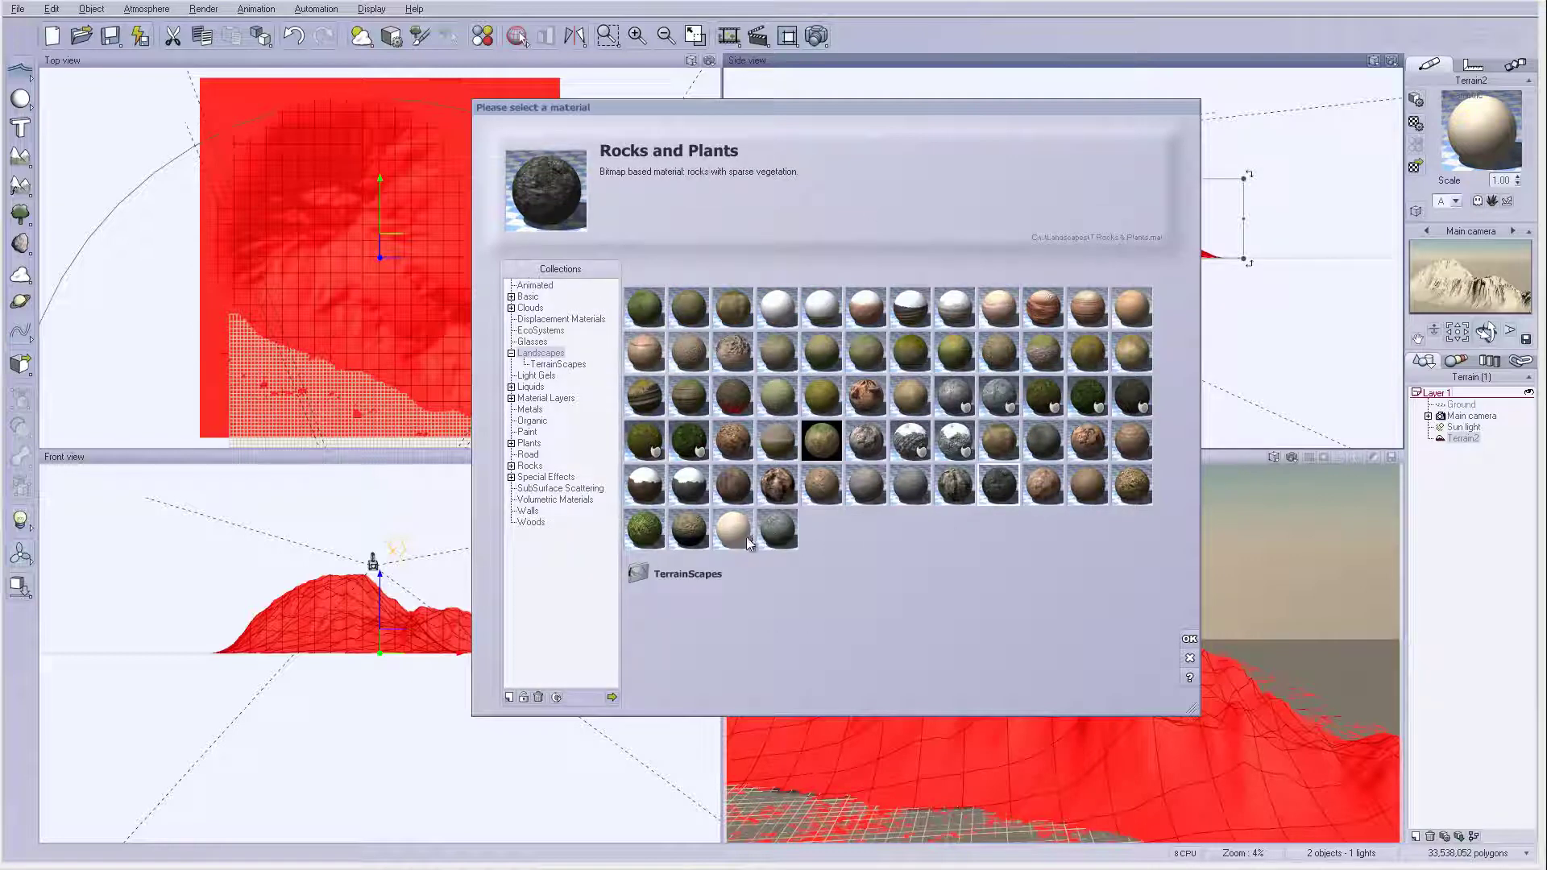
left_click(1049, 440)
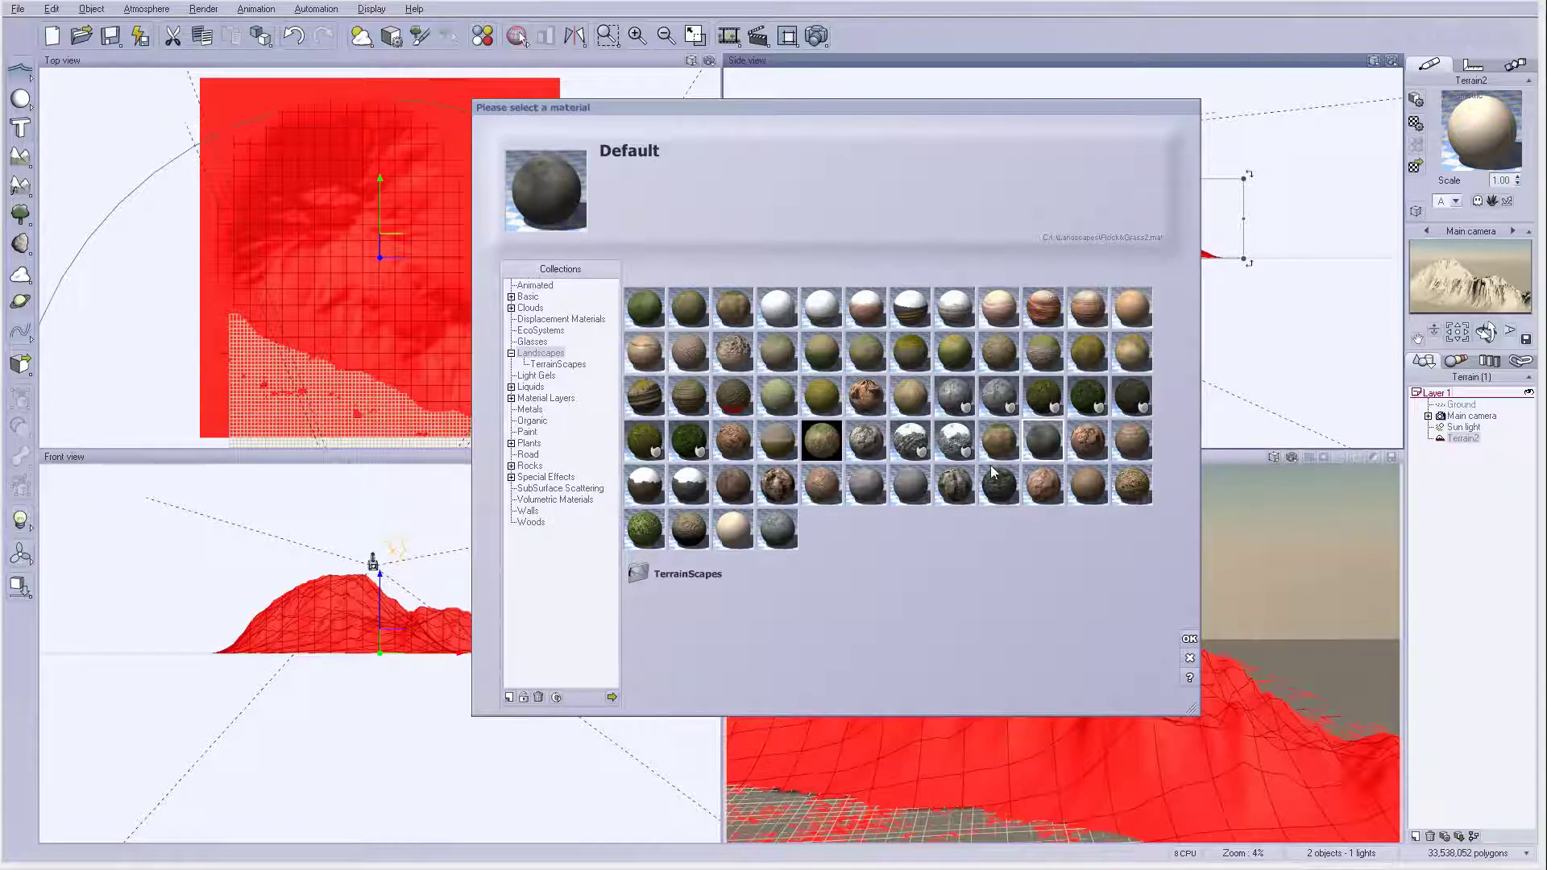
left_click(1003, 486)
left_click(1047, 437)
left_click(1189, 638)
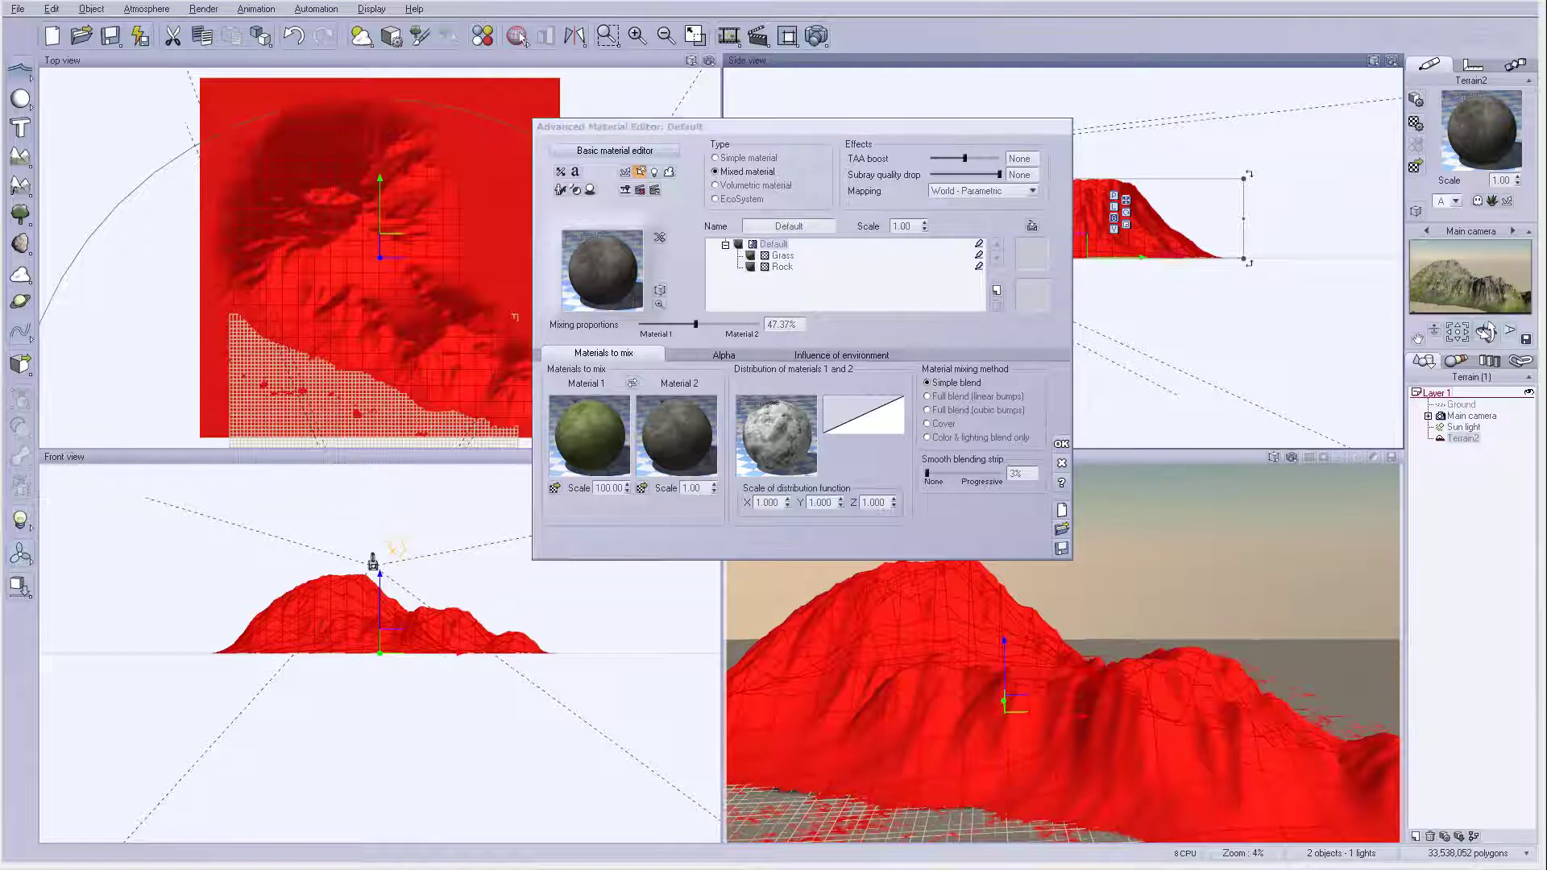
Open the Grass layer of the terrain's mixed material and darken its overall color to a dark olive green
double_click(590, 427)
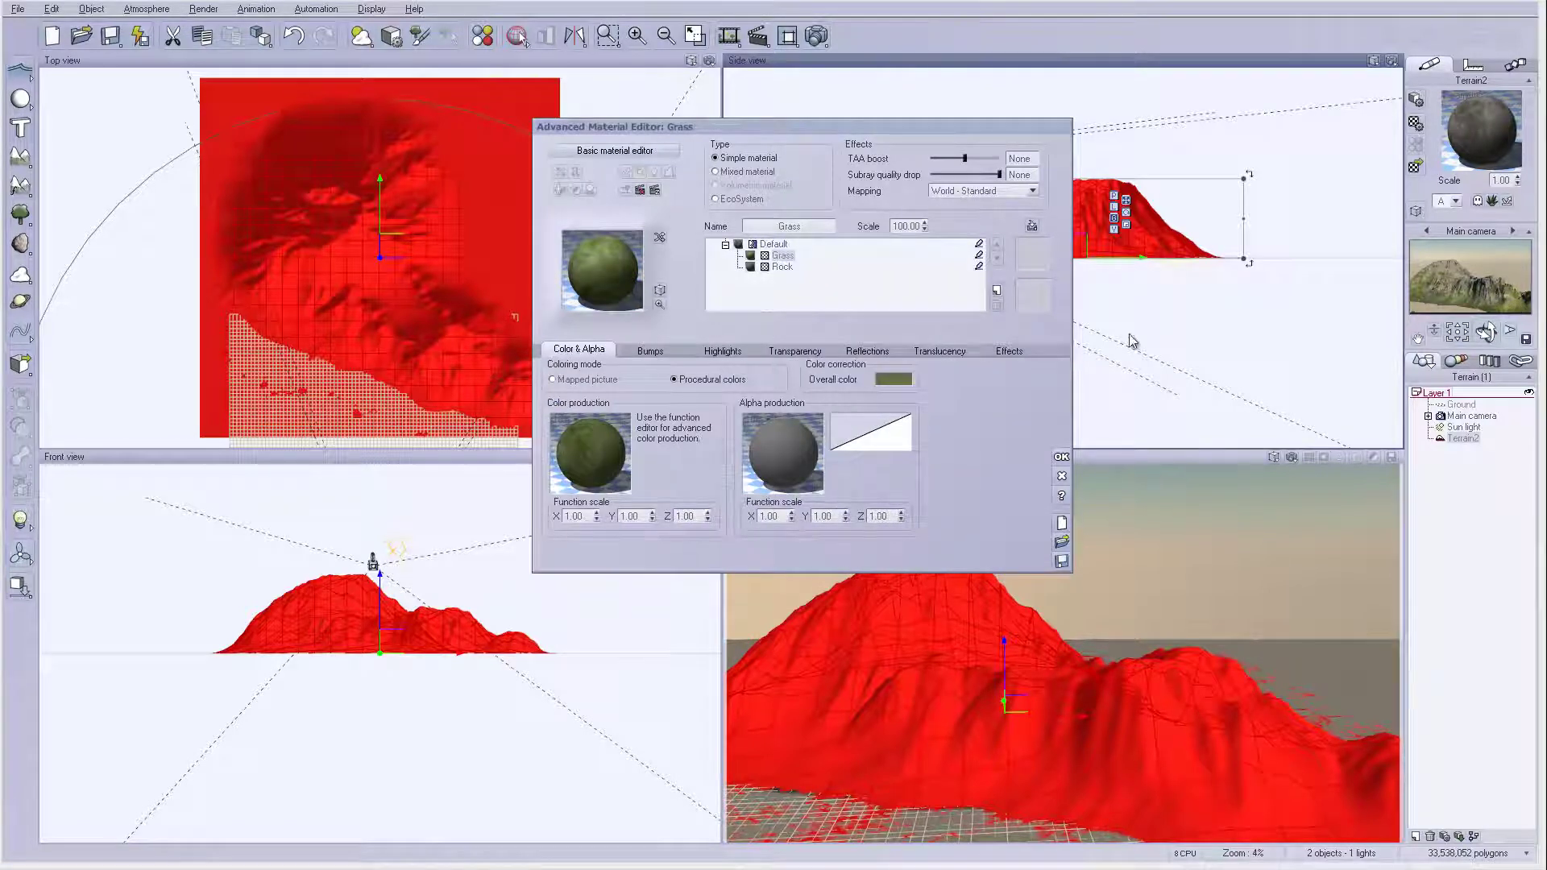
left_click(894, 379)
left_click(1009, 427)
left_click_drag(1009, 435, 1011, 447)
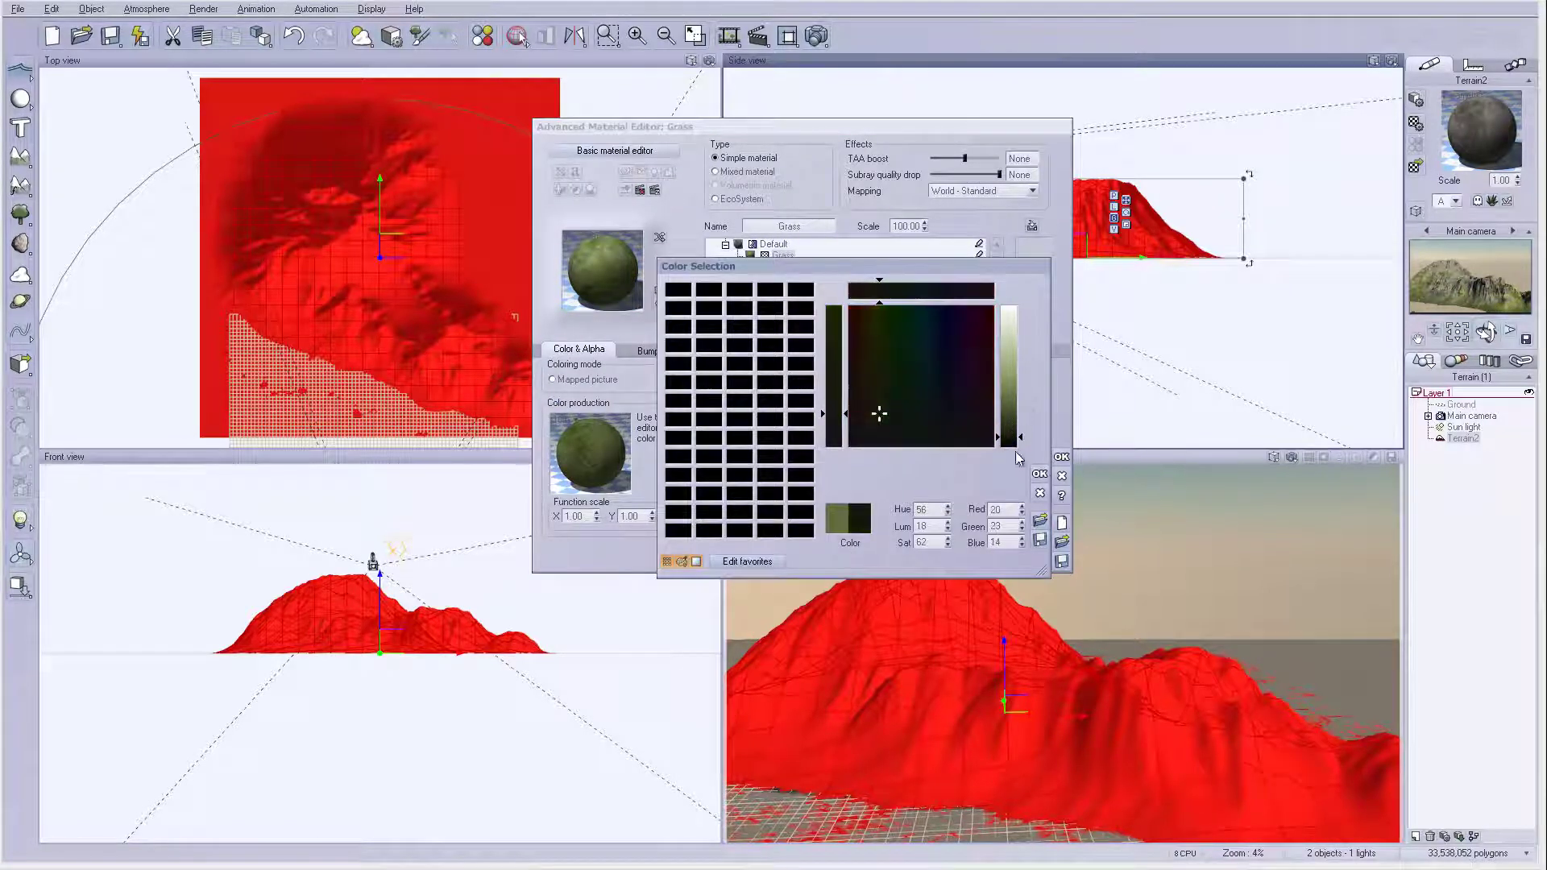
left_click(1039, 474)
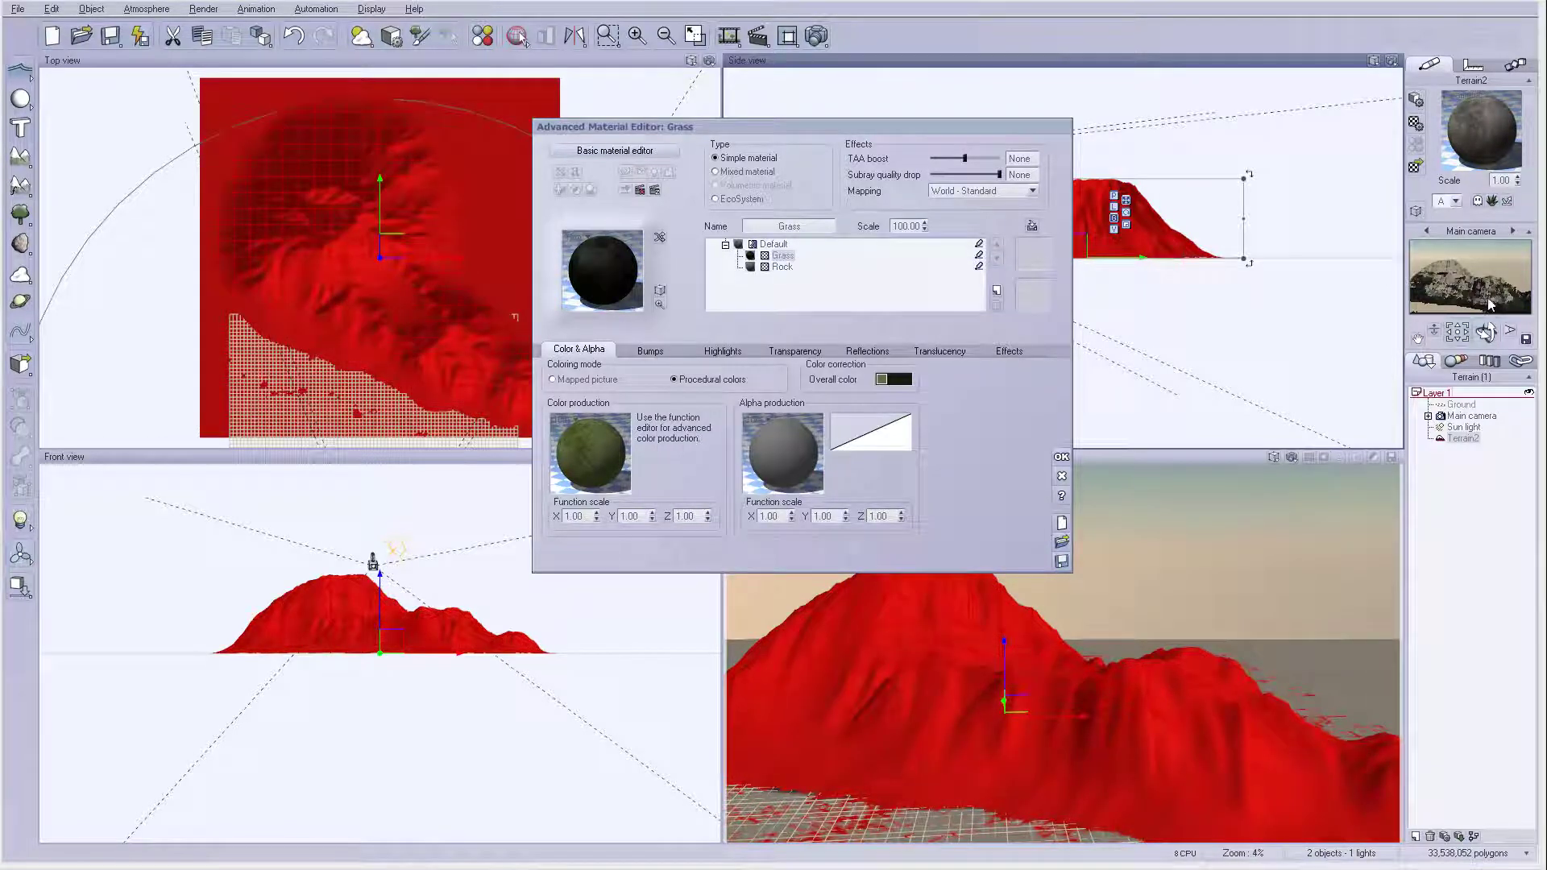
left_click(893, 379)
left_click_drag(1022, 431, 1020, 414)
left_click(1044, 467)
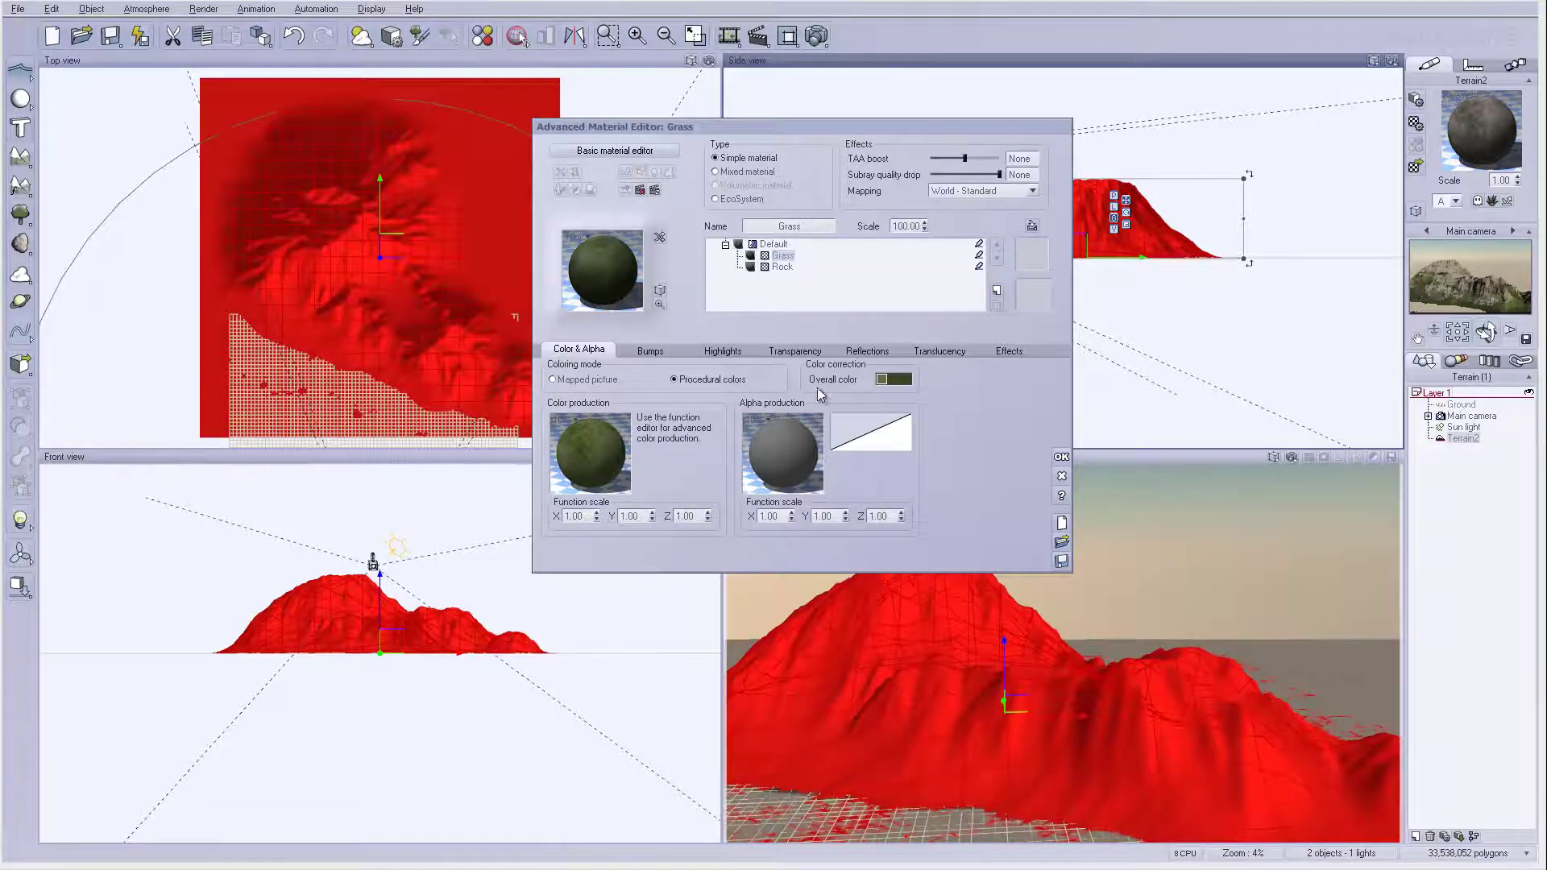
Change the Rock layer's overall color to a dark brownish gray and apply the edited material
left_click(778, 266)
left_click(894, 378)
left_click_drag(1020, 369, 1018, 389)
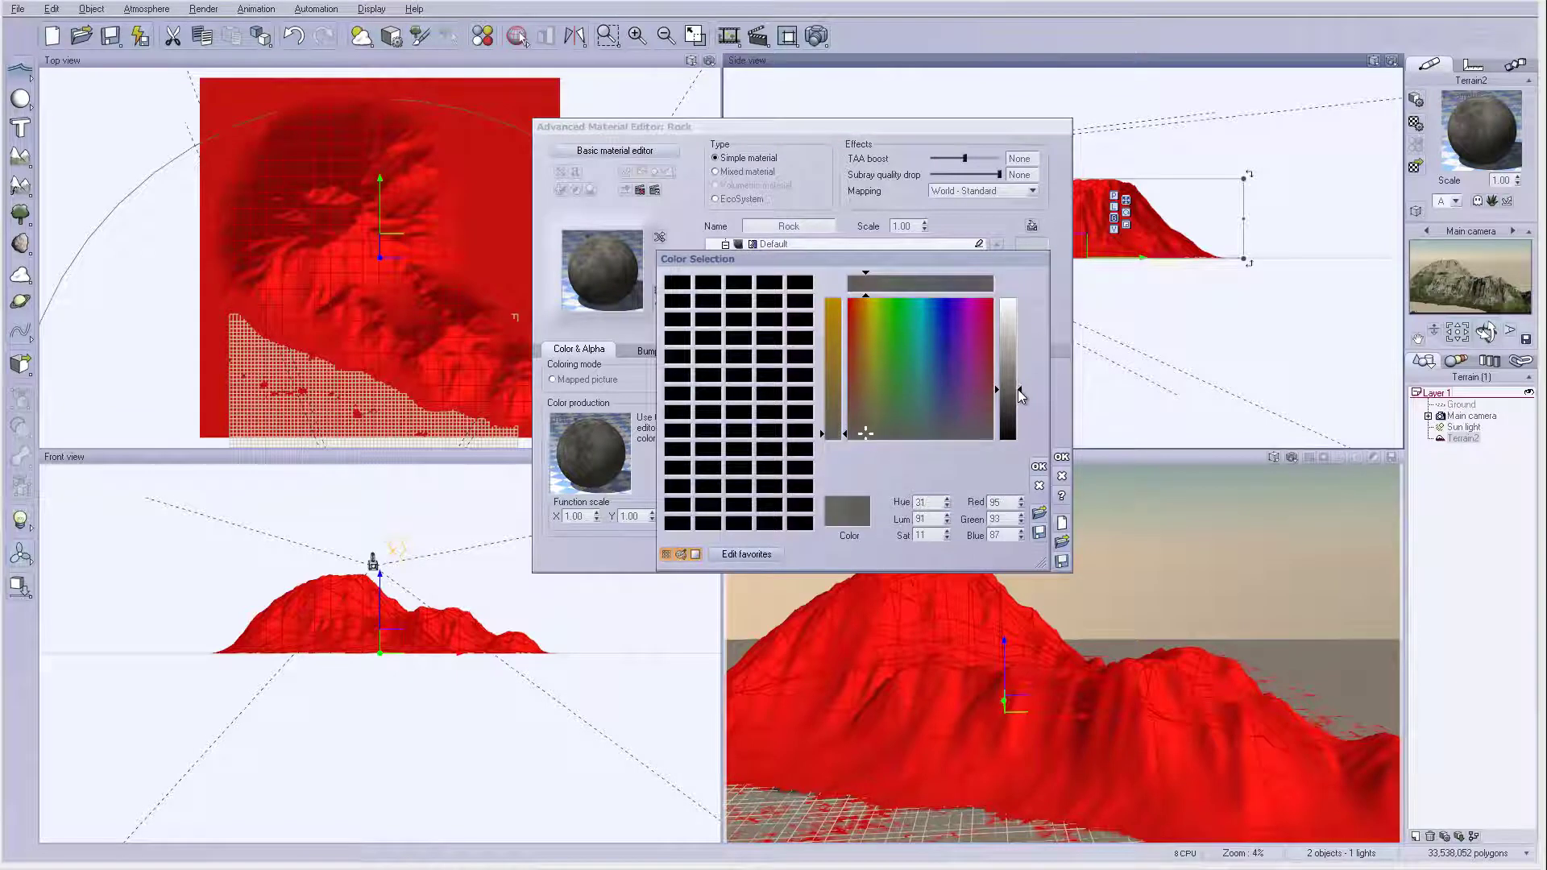
left_click(863, 431)
left_click(1038, 469)
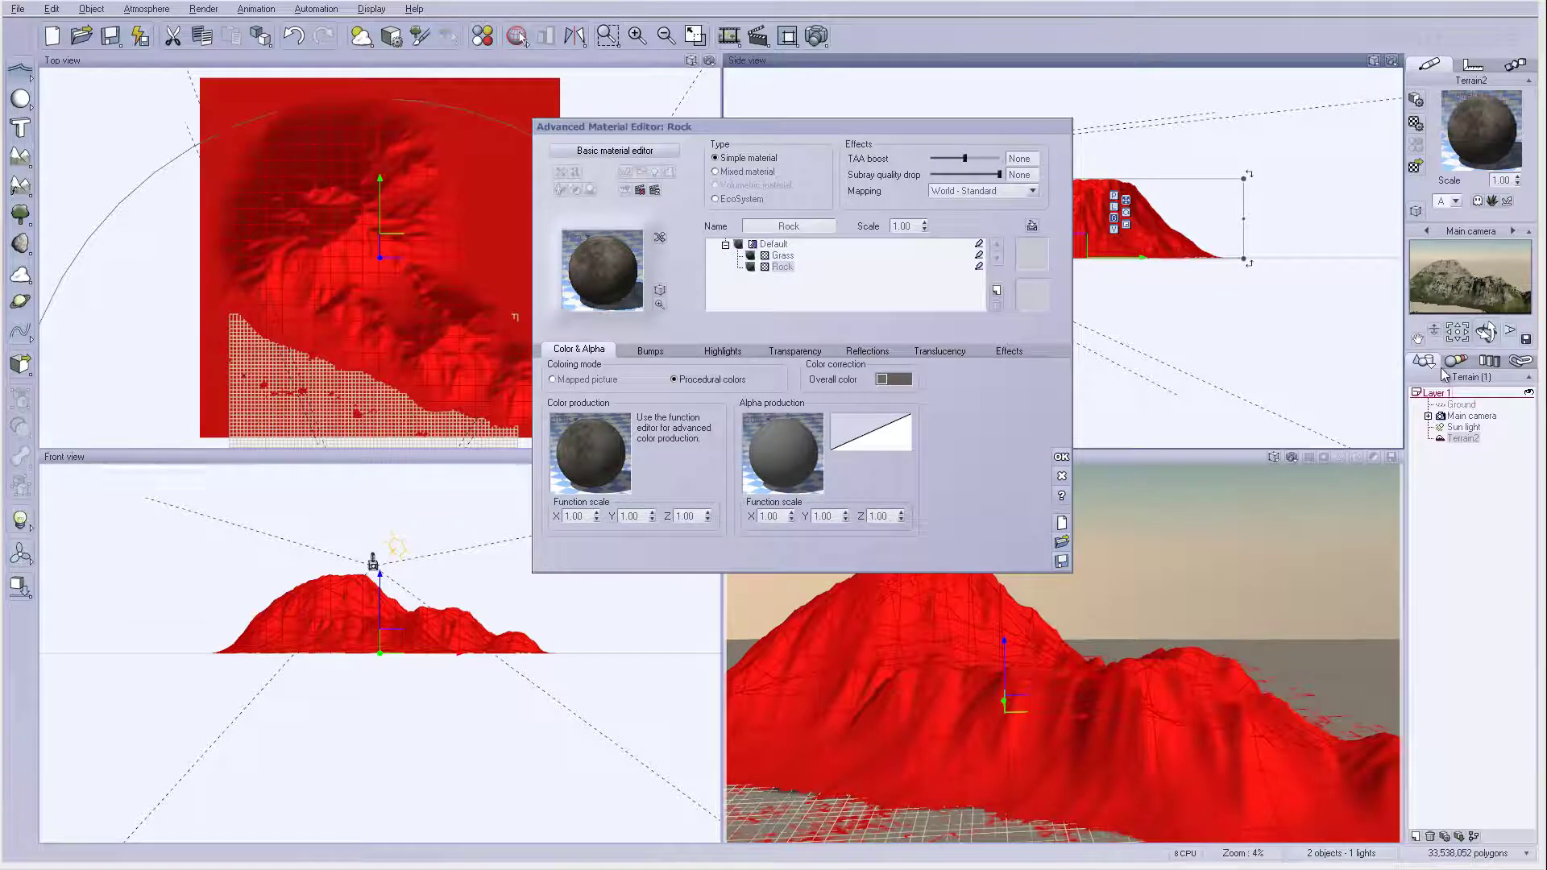
left_click(1061, 457)
Set the render destination to screen at 800x450 and test-render the mountain, closing the finished render
left_click(816, 35)
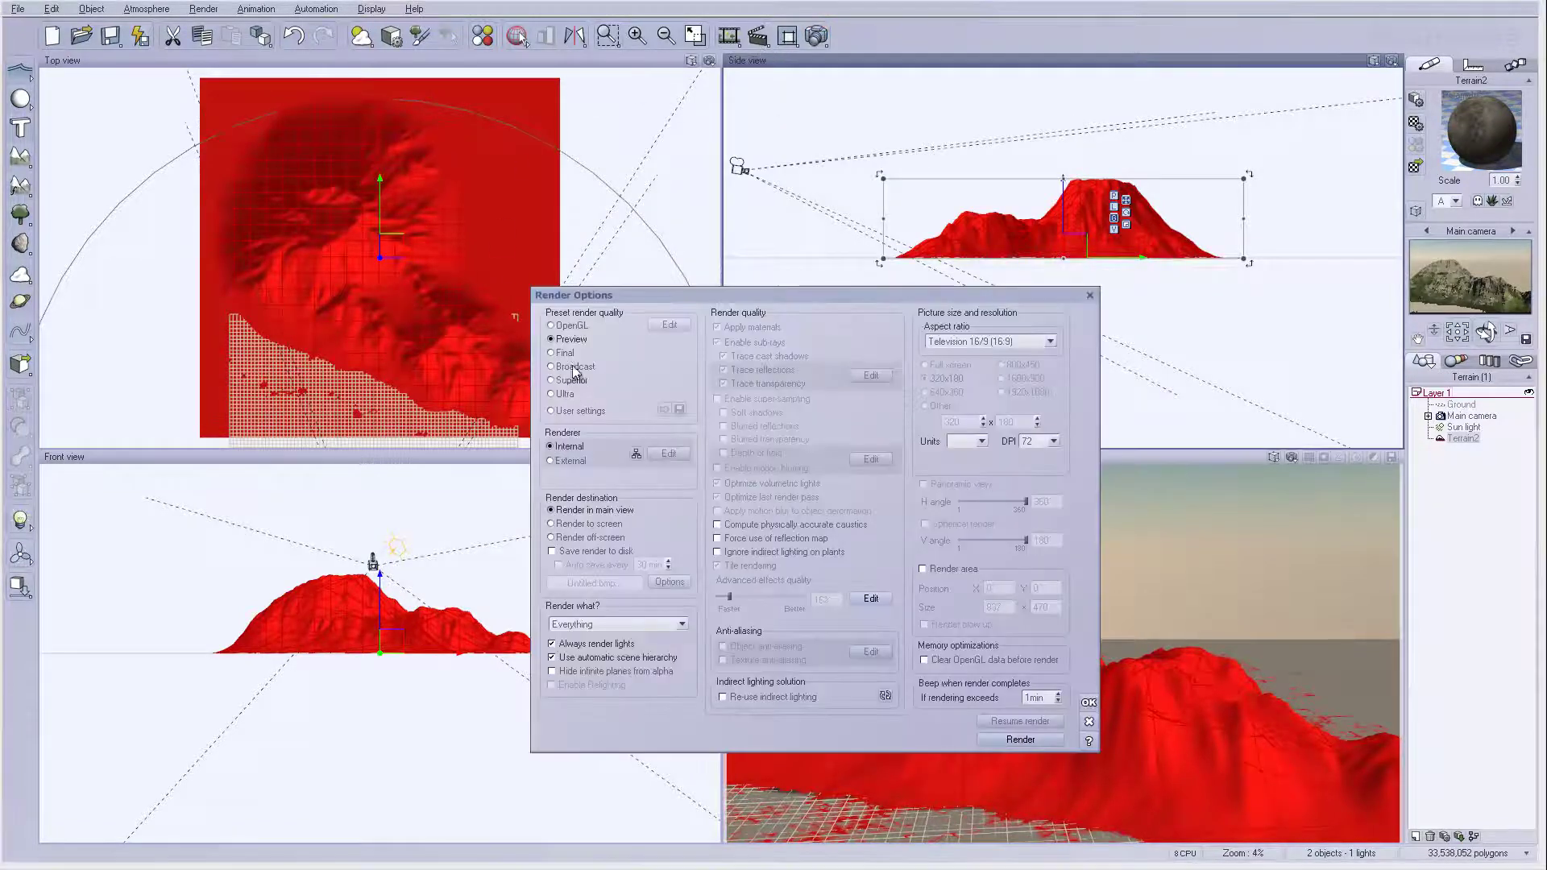
left_click(596, 527)
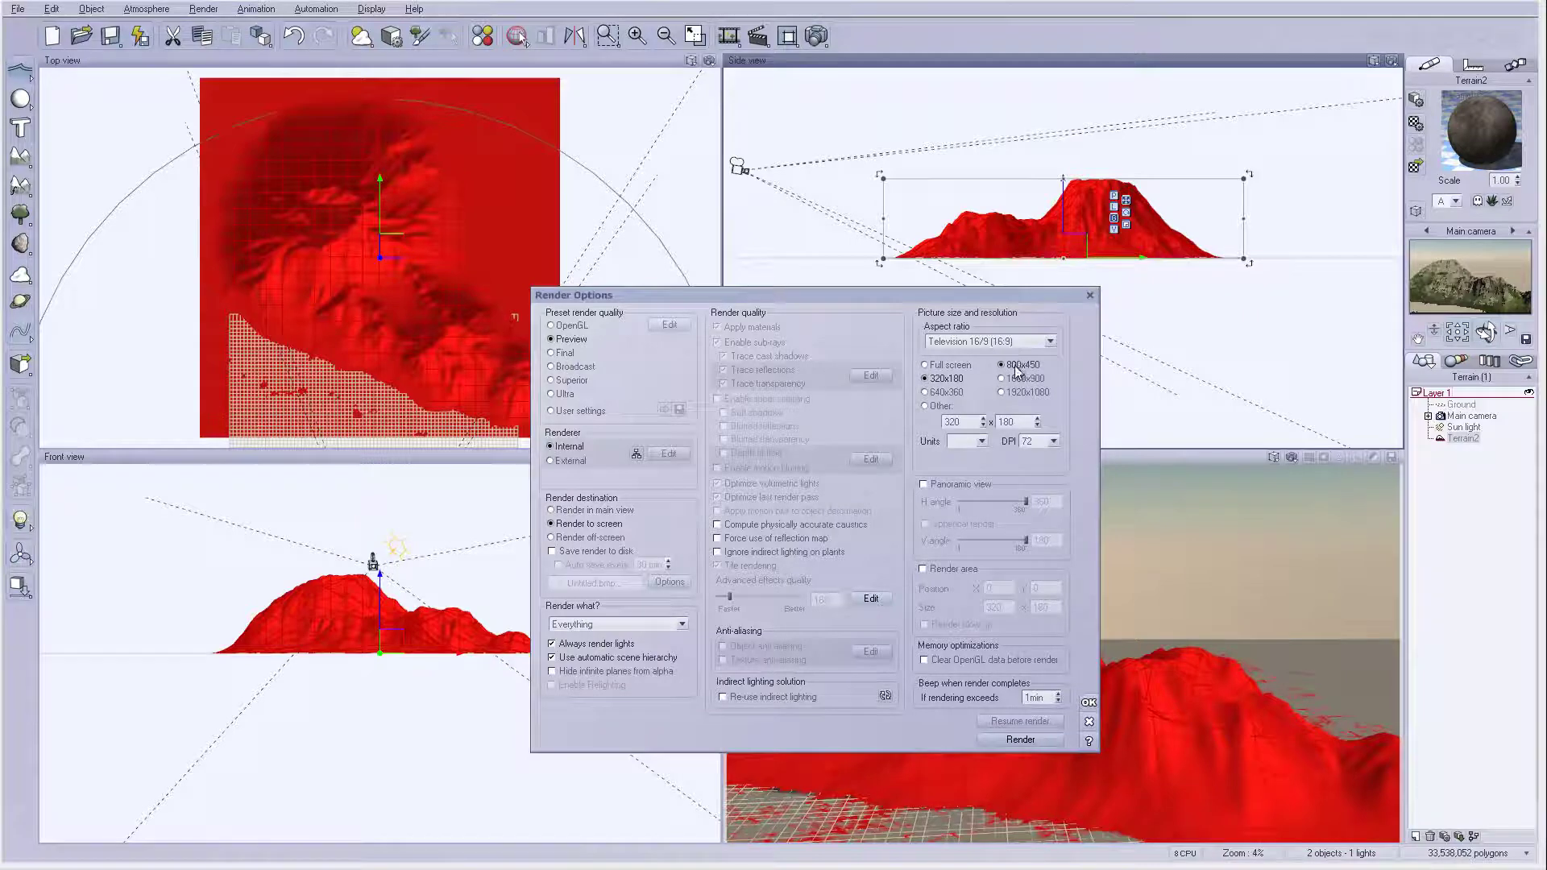
left_click_drag(1002, 305, 962, 138)
left_click(1052, 537)
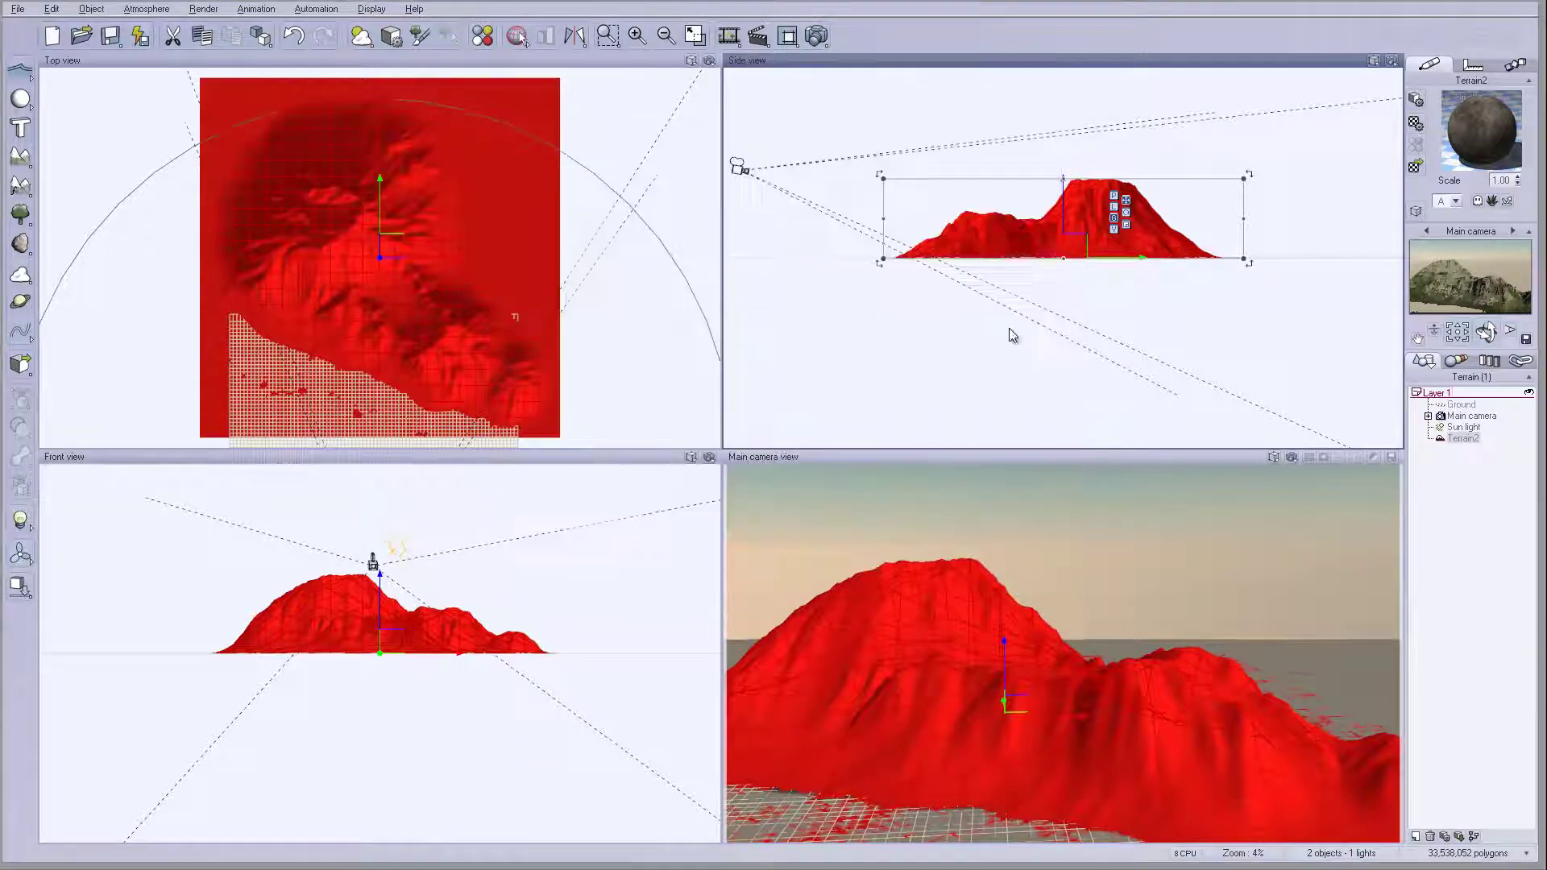
left_click(816, 36)
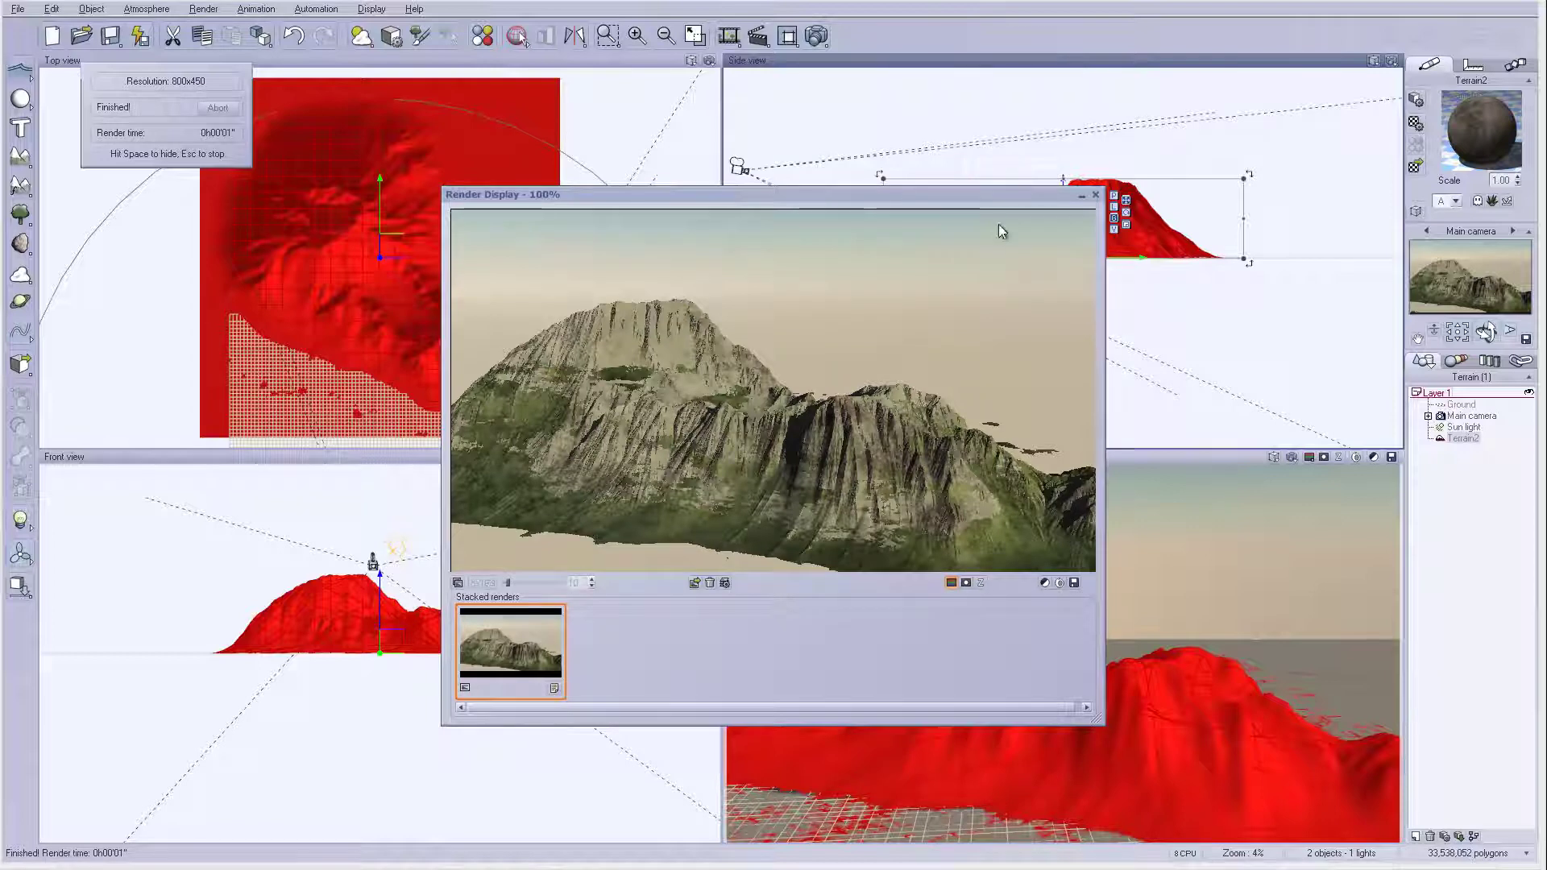
left_click(1098, 195)
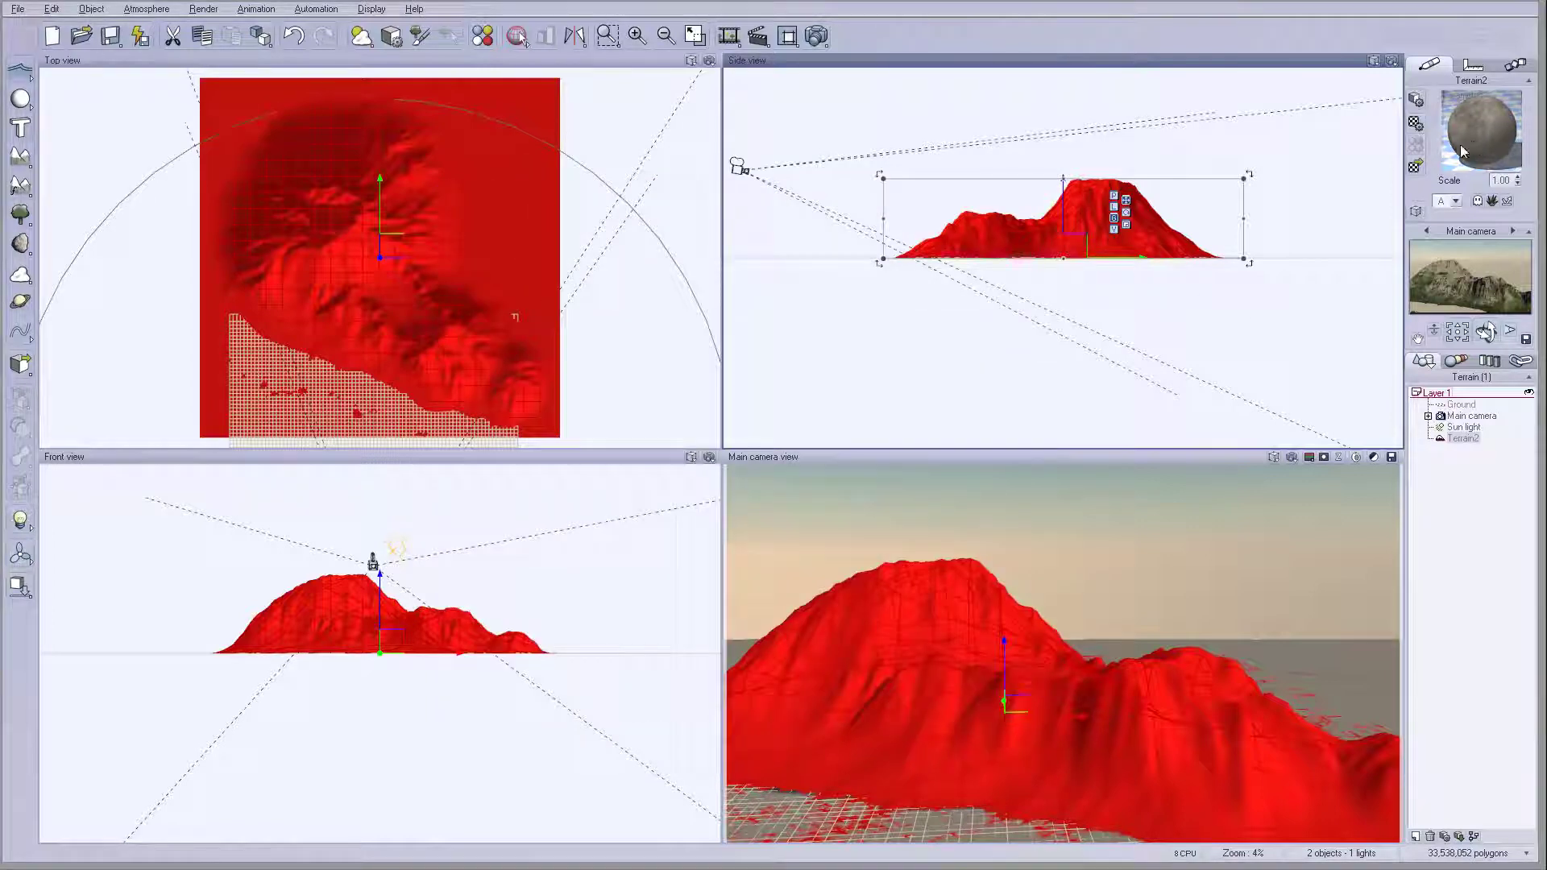
Replace the terrain's material with the Rocks and Plants preset from the Landscapes collection and test-render it
left_click(1411, 166)
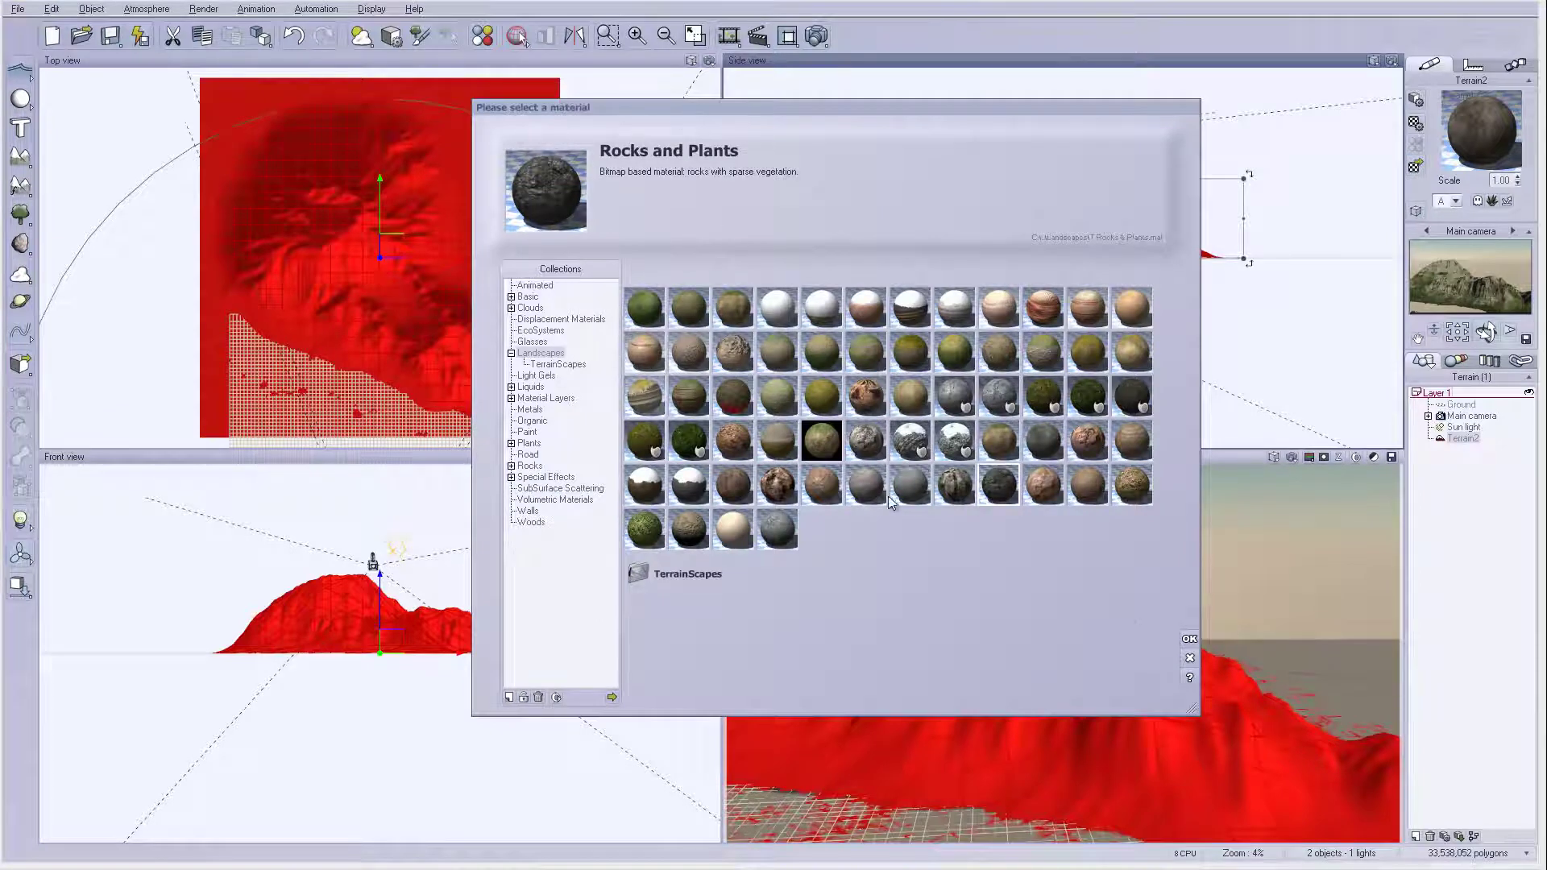
left_click(1189, 639)
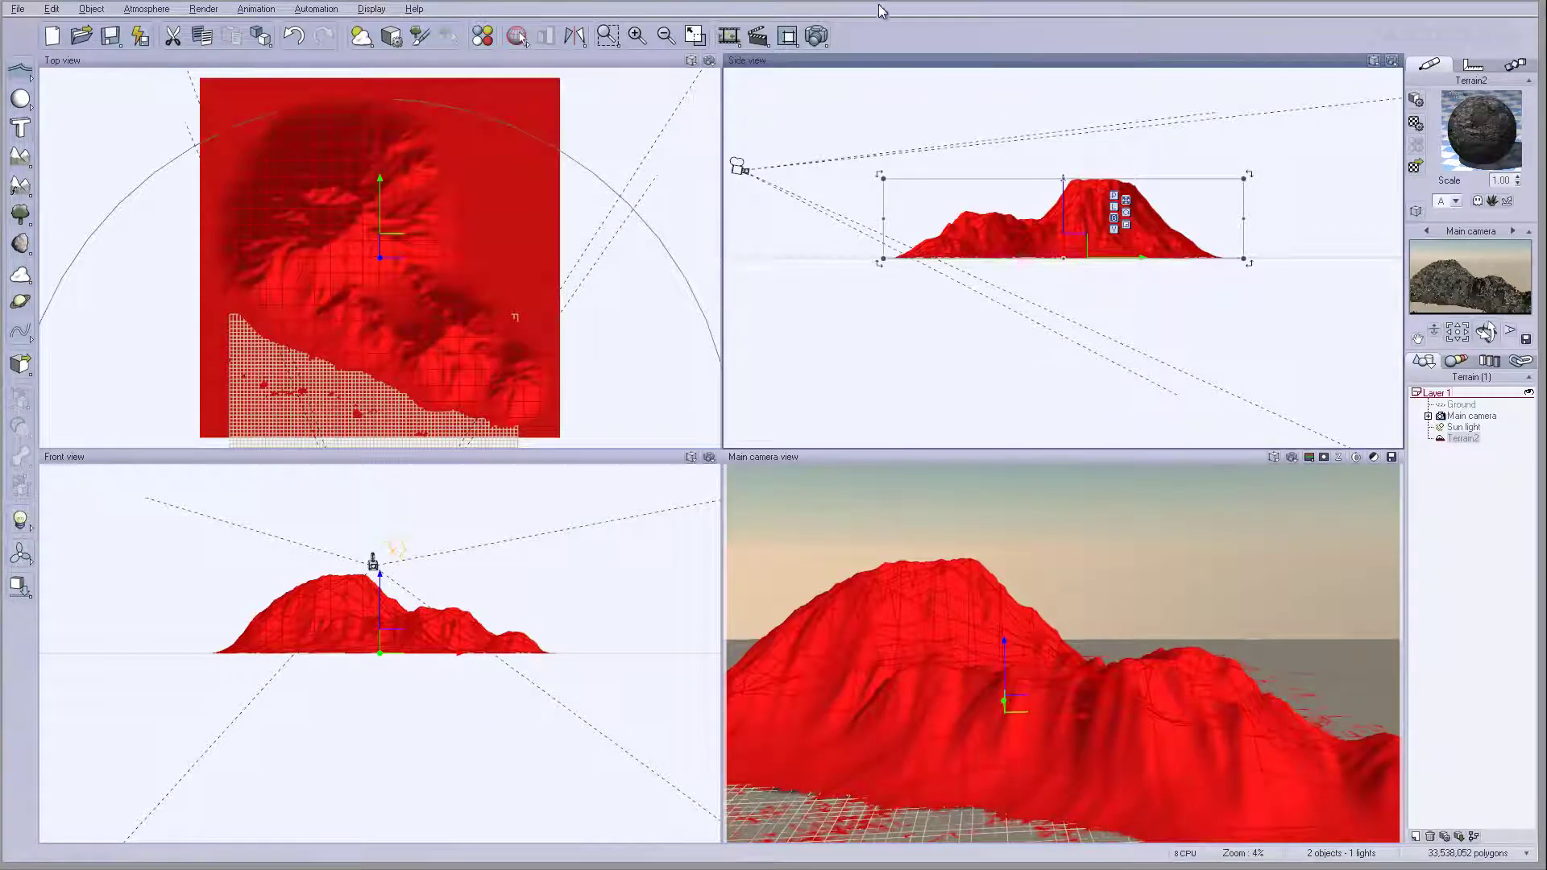
left_click(817, 35)
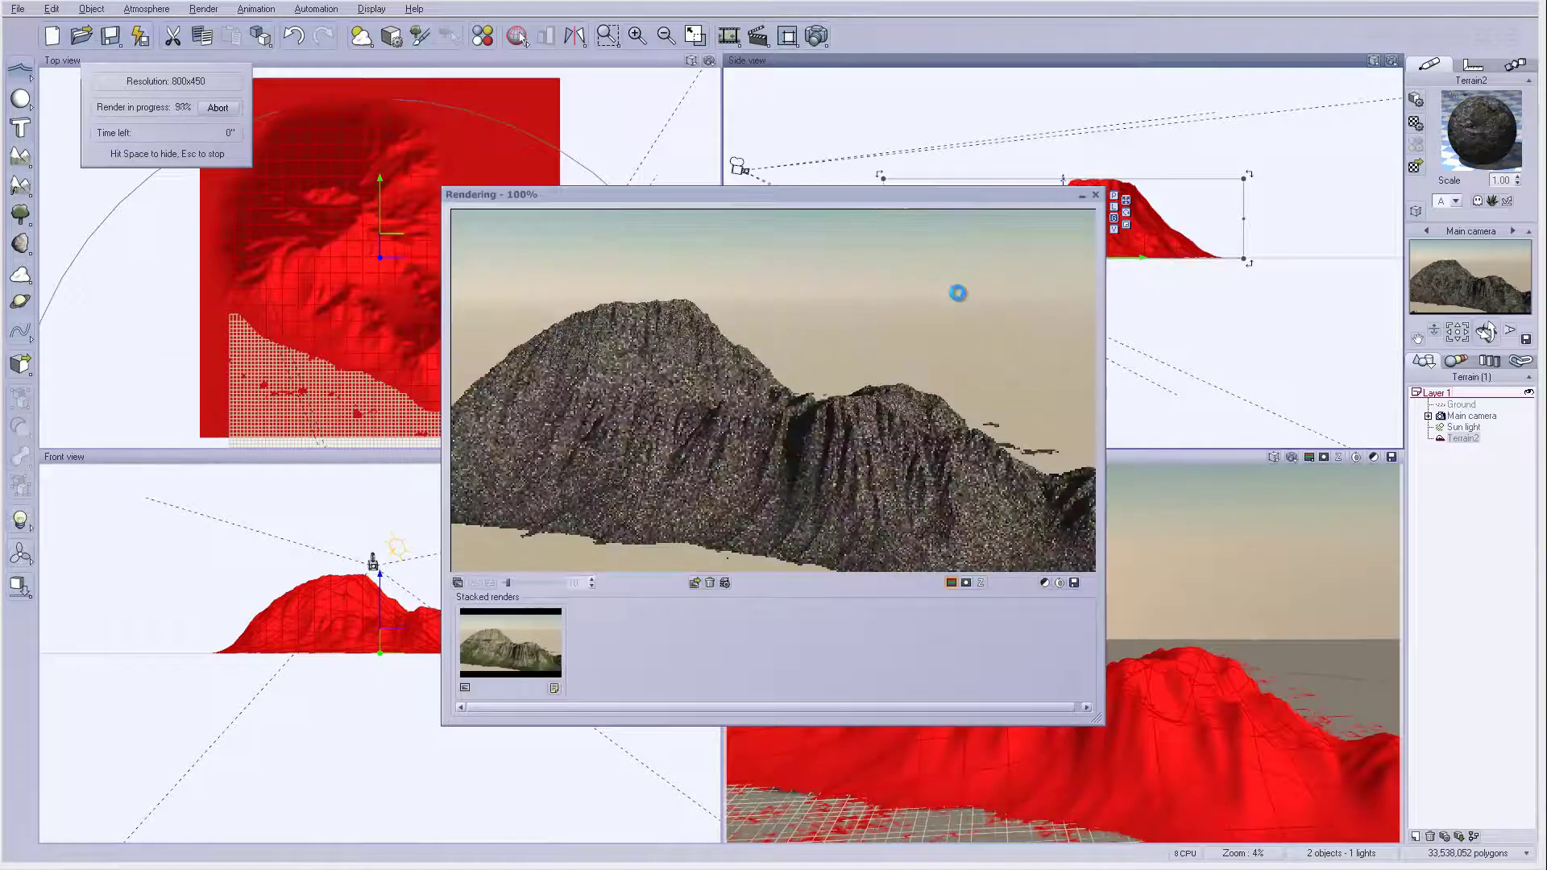
left_click(803, 598)
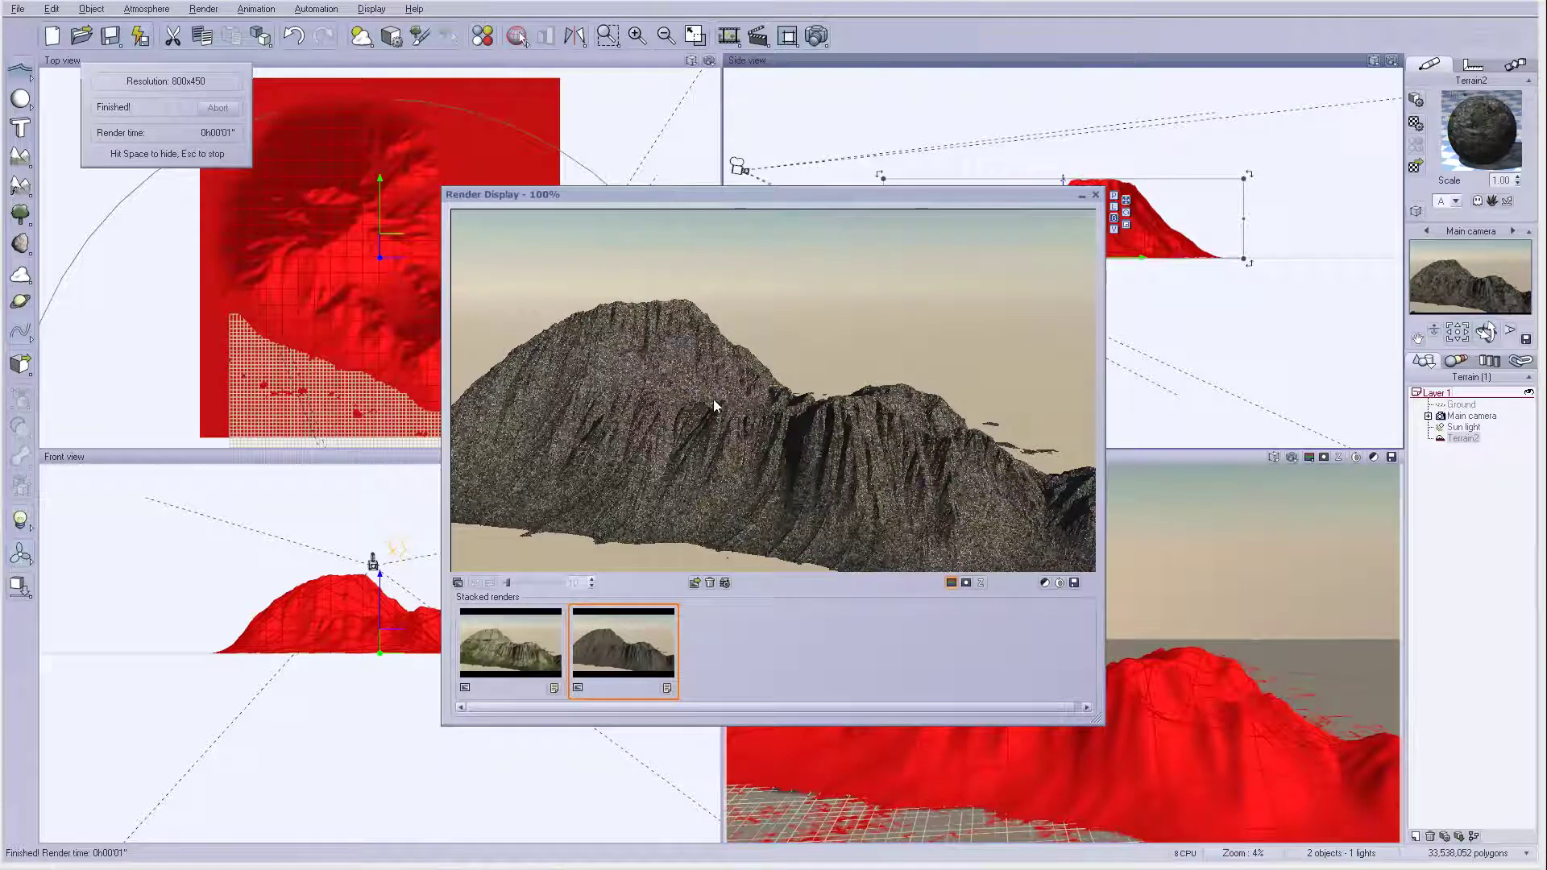
left_click(1093, 196)
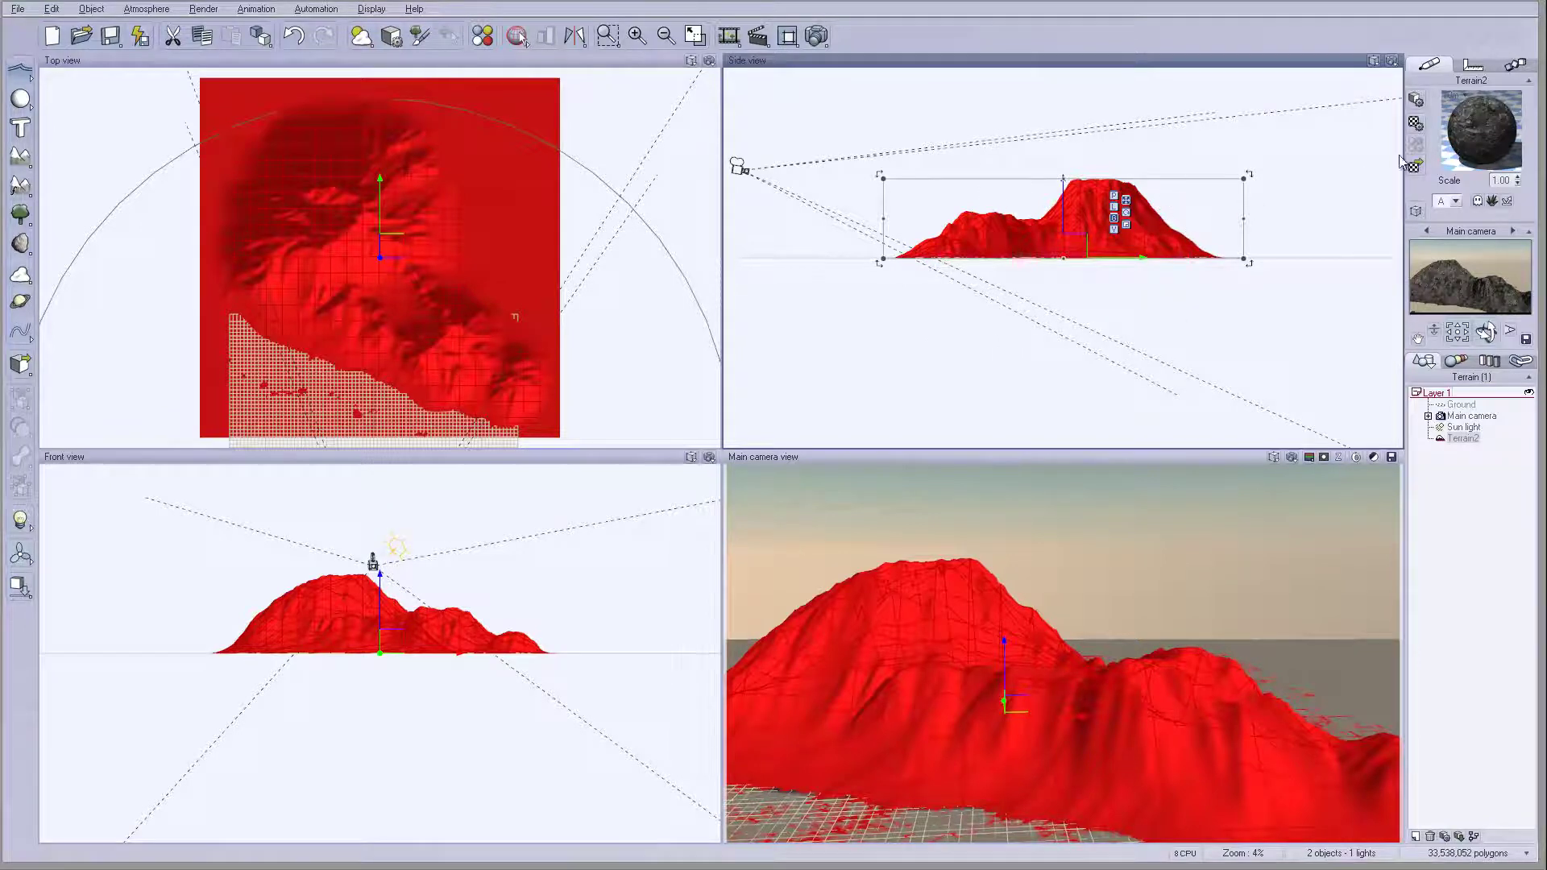
Open the terrain's Rocks and Plants material for editing, add a new layer above it, and show the layer's environment constraints
double_click(1474, 137)
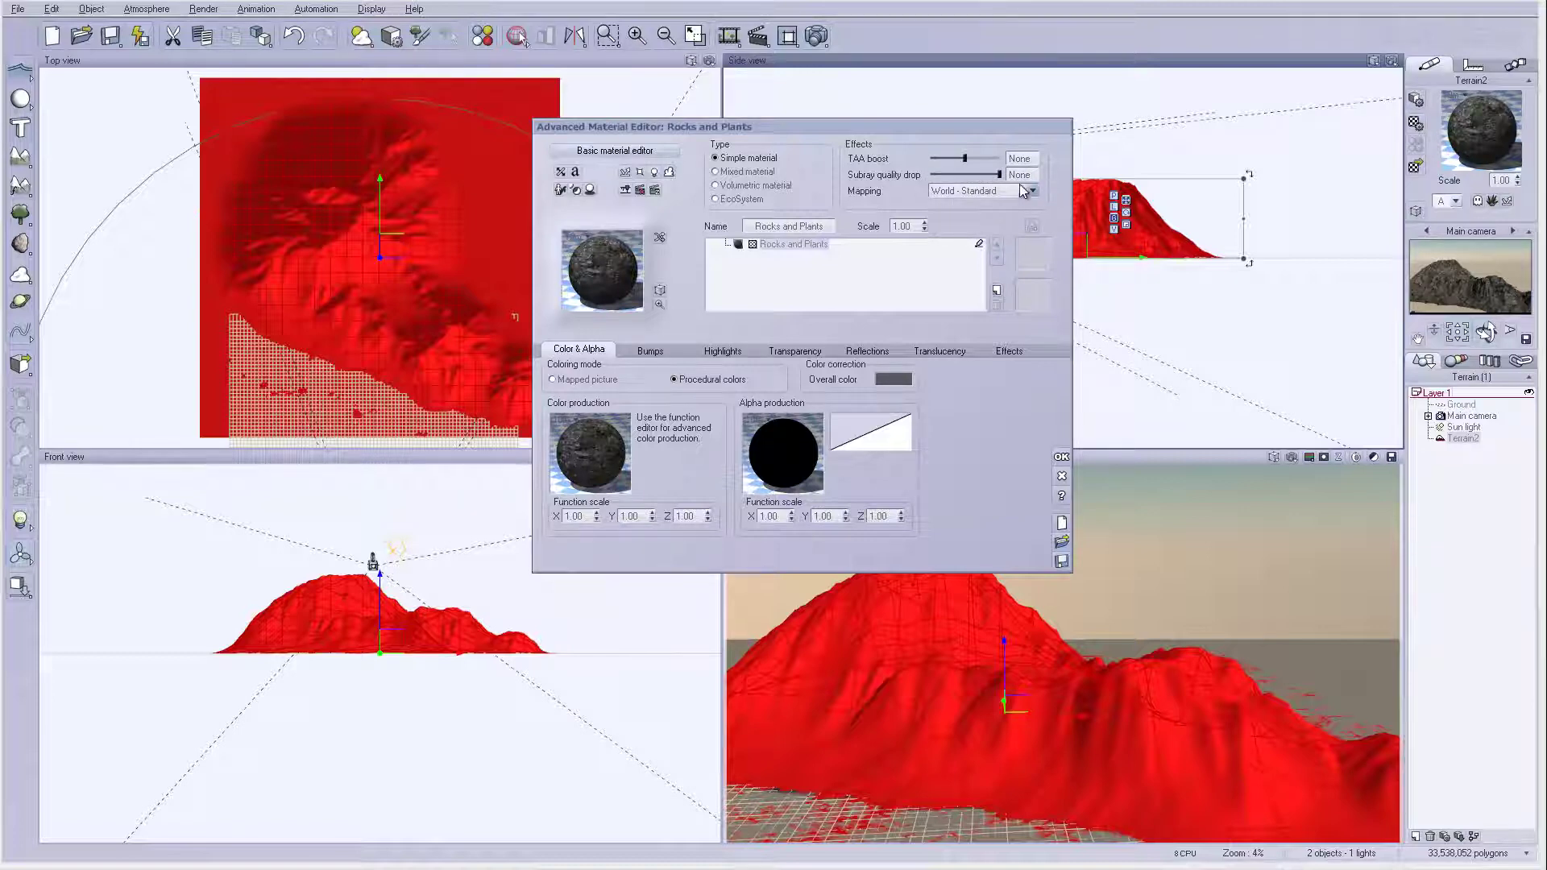
left_click(997, 292)
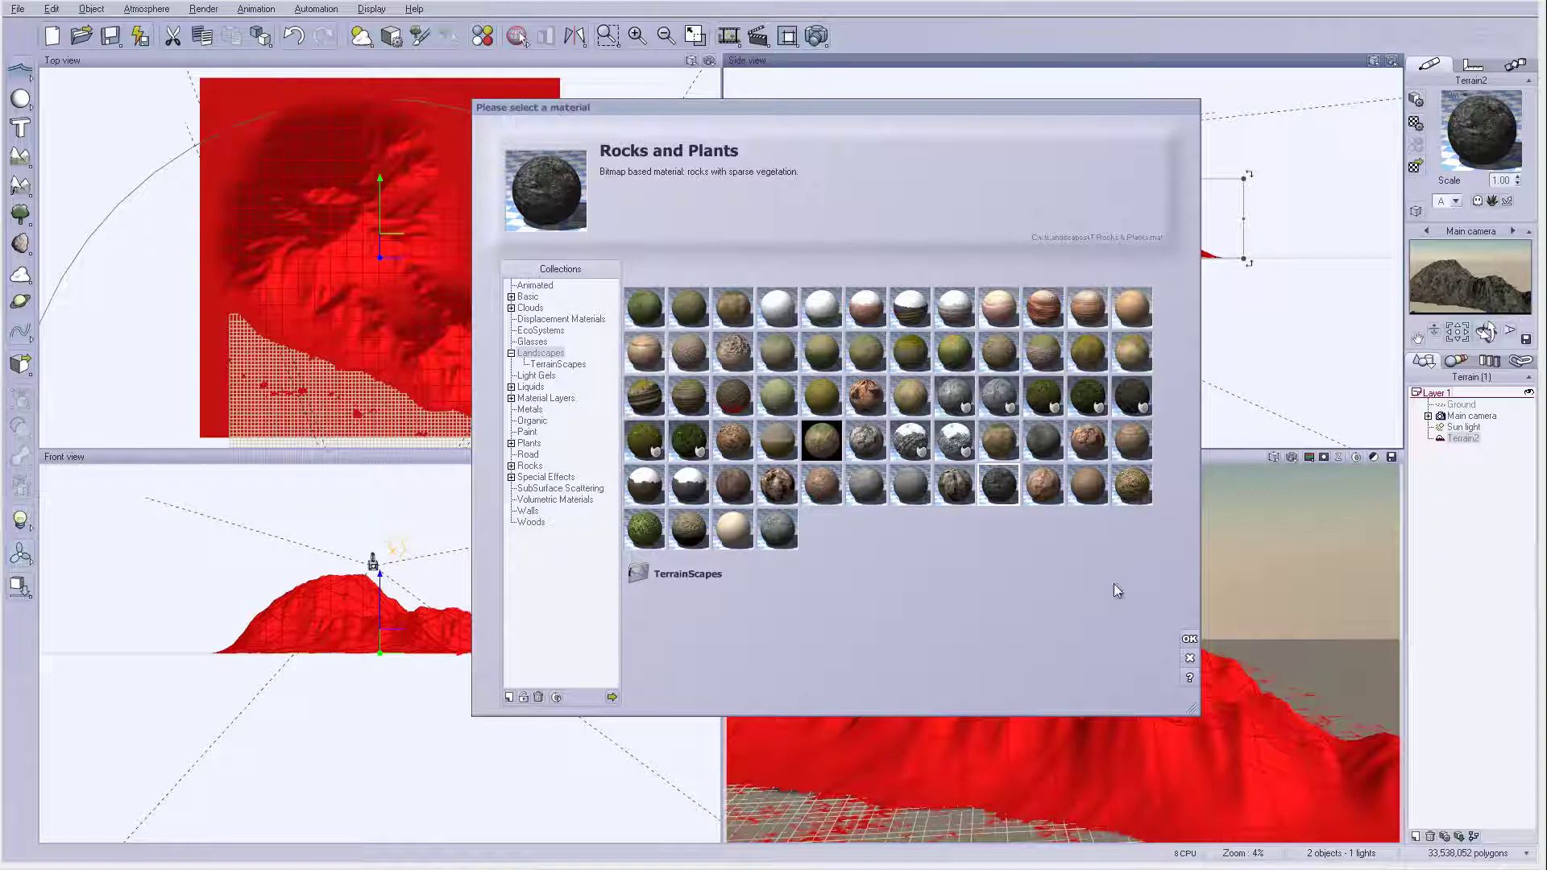
left_click(1189, 638)
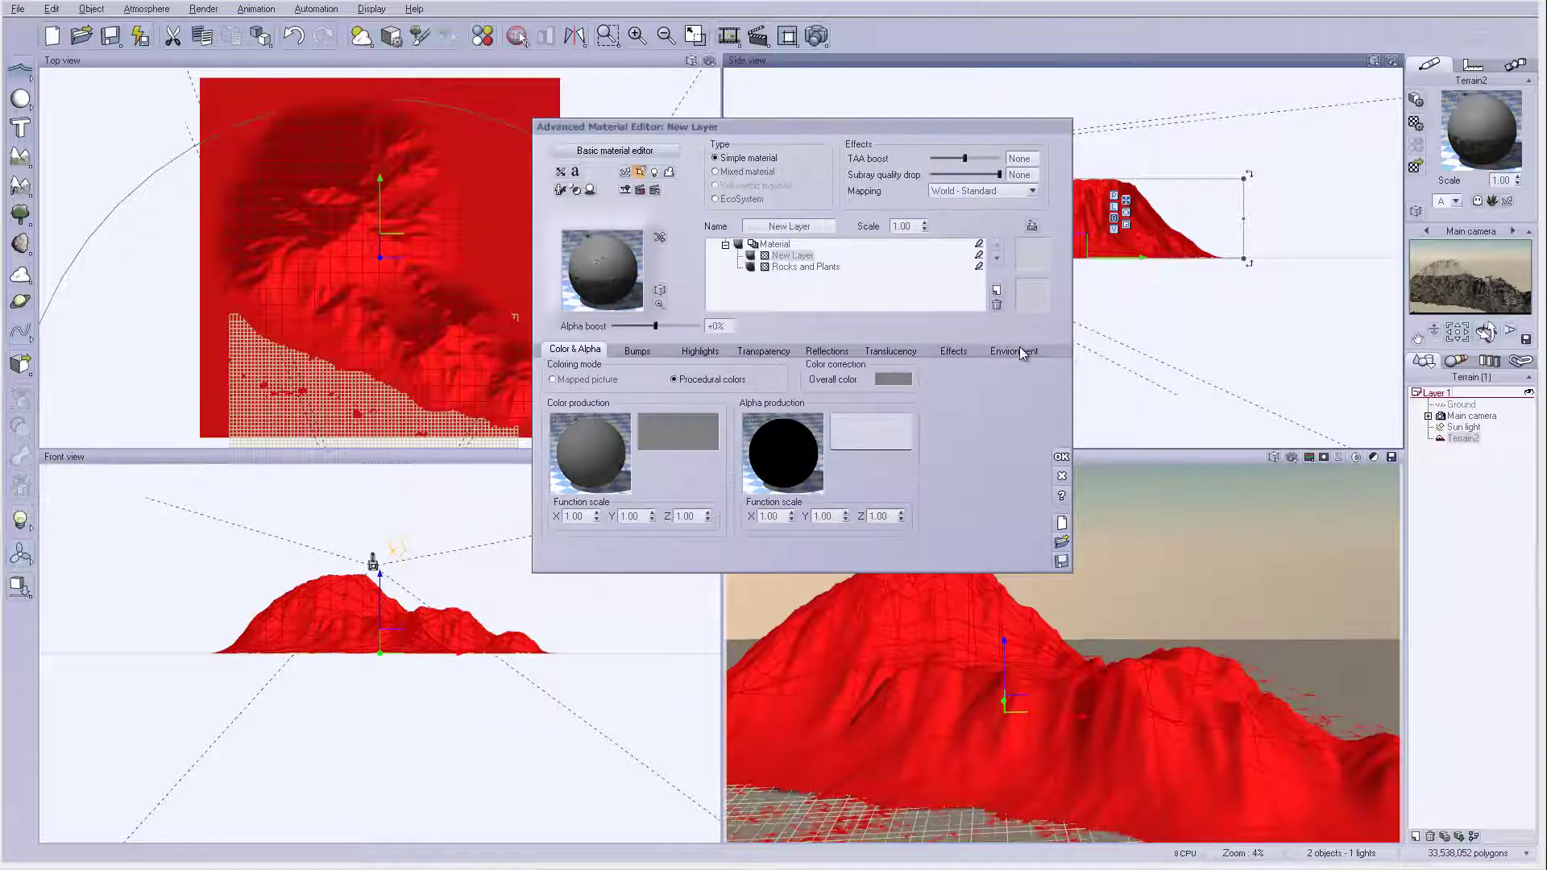
left_click(1020, 350)
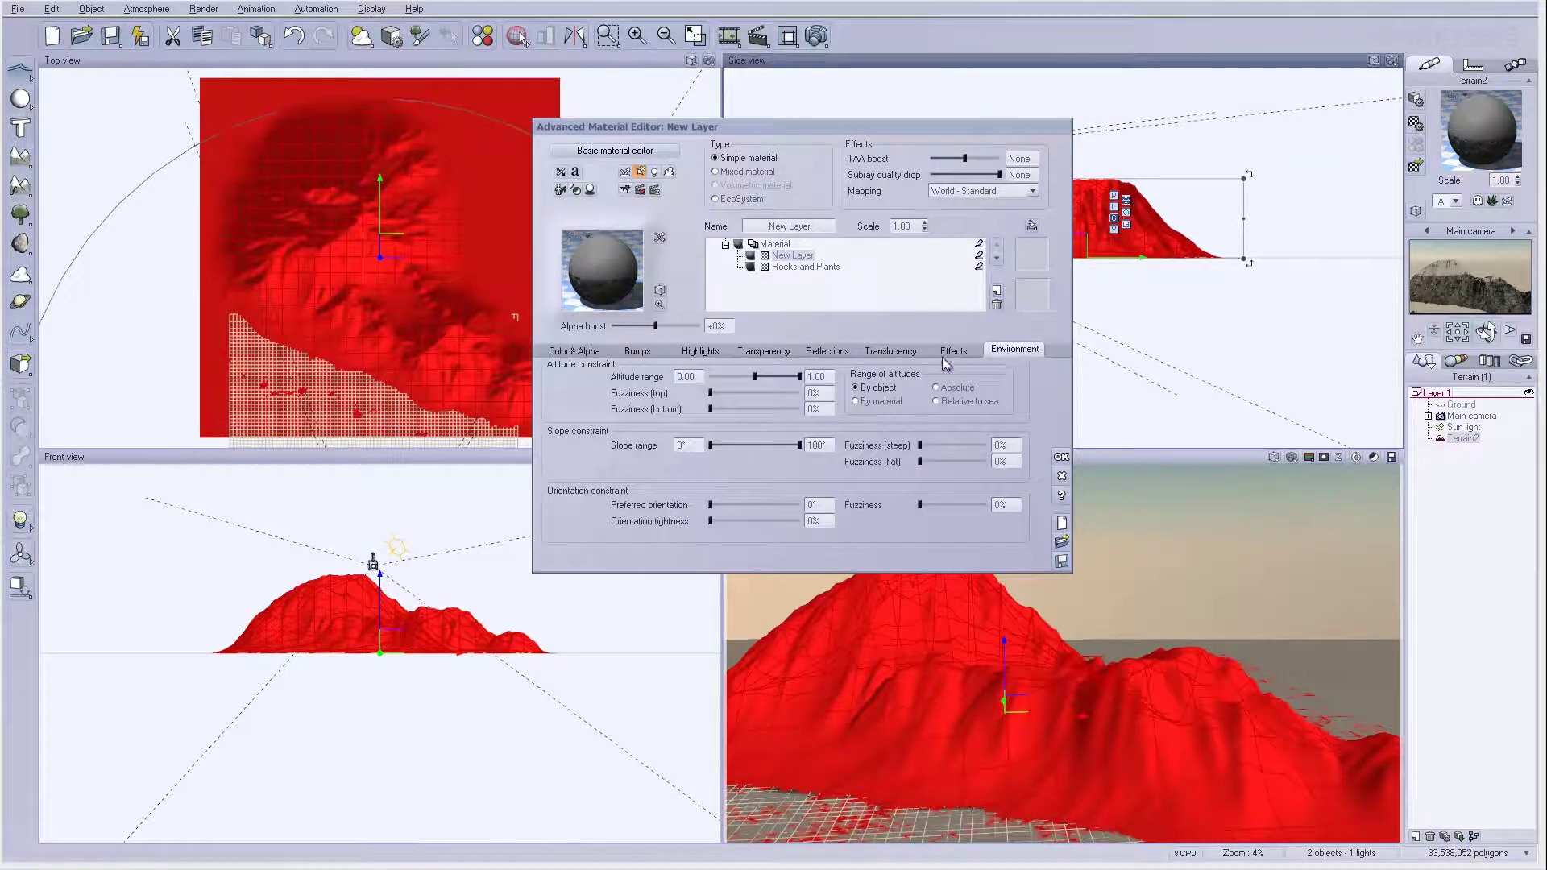
Assign the SandStone color map from the Rocks and Grass collection to the new layer's color production
left_click(596, 352)
left_click(683, 435)
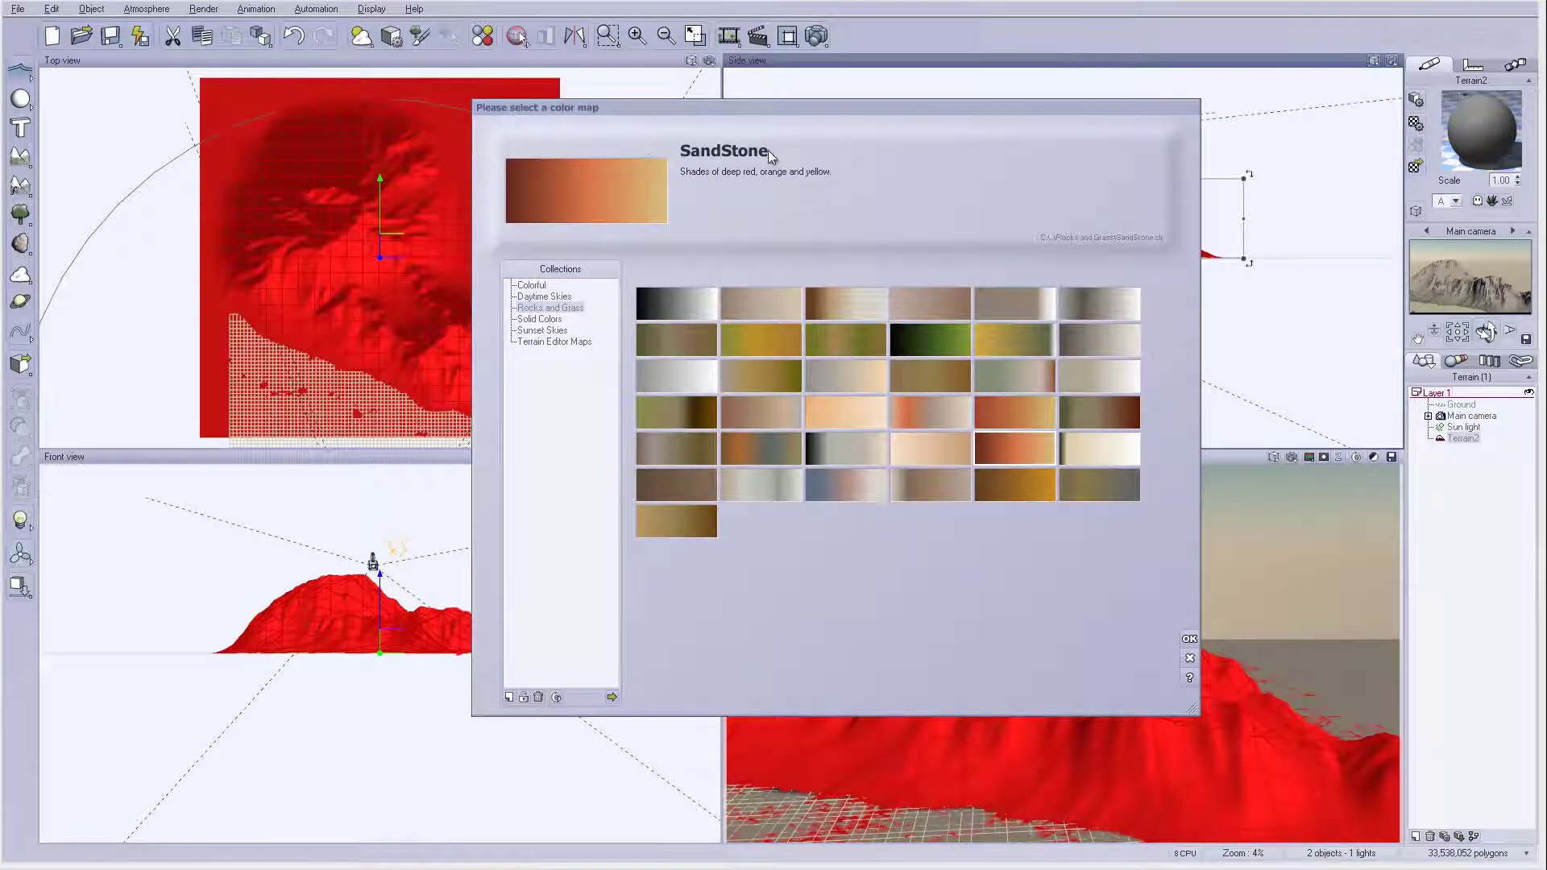
left_click(1189, 639)
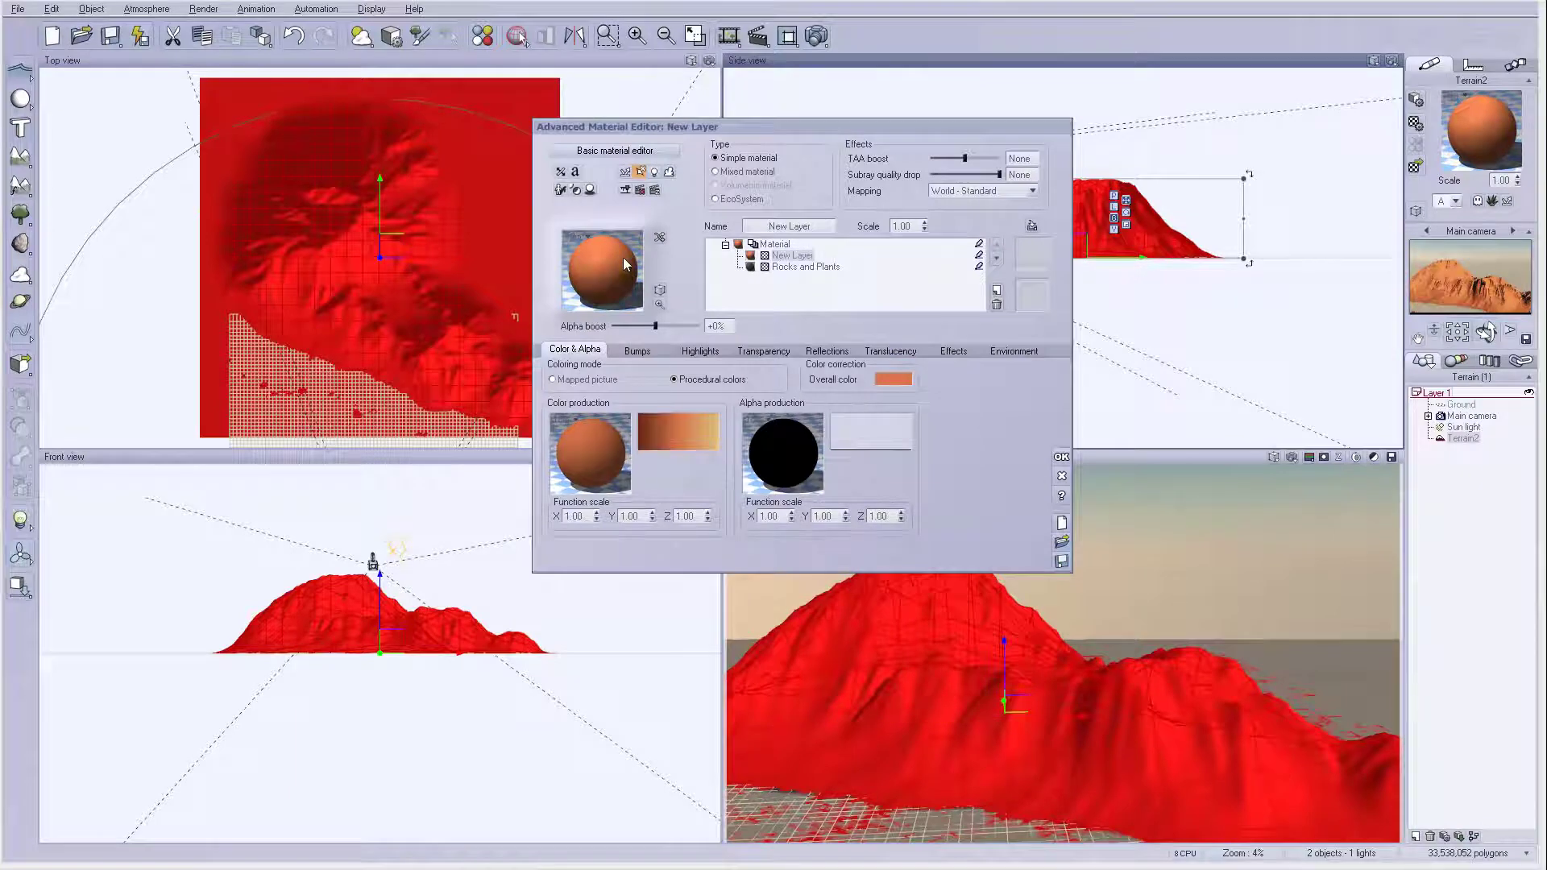
Edit the new layer's color function, replacing the constant input with a Perlin Value noise node, and accept it
right_click(596, 462)
left_click(636, 560)
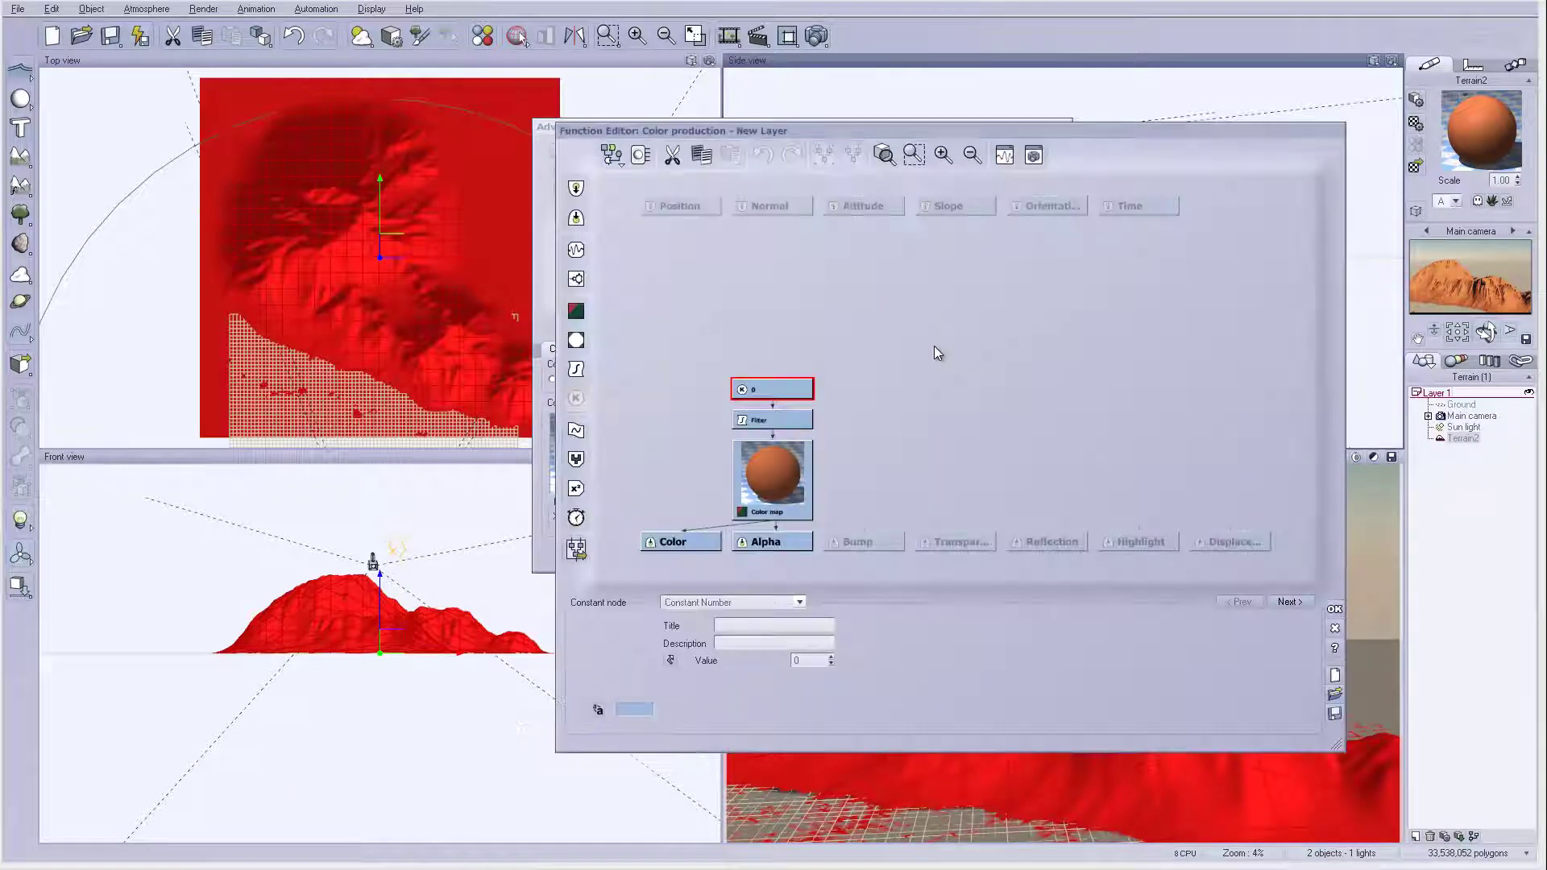
left_click(575, 250)
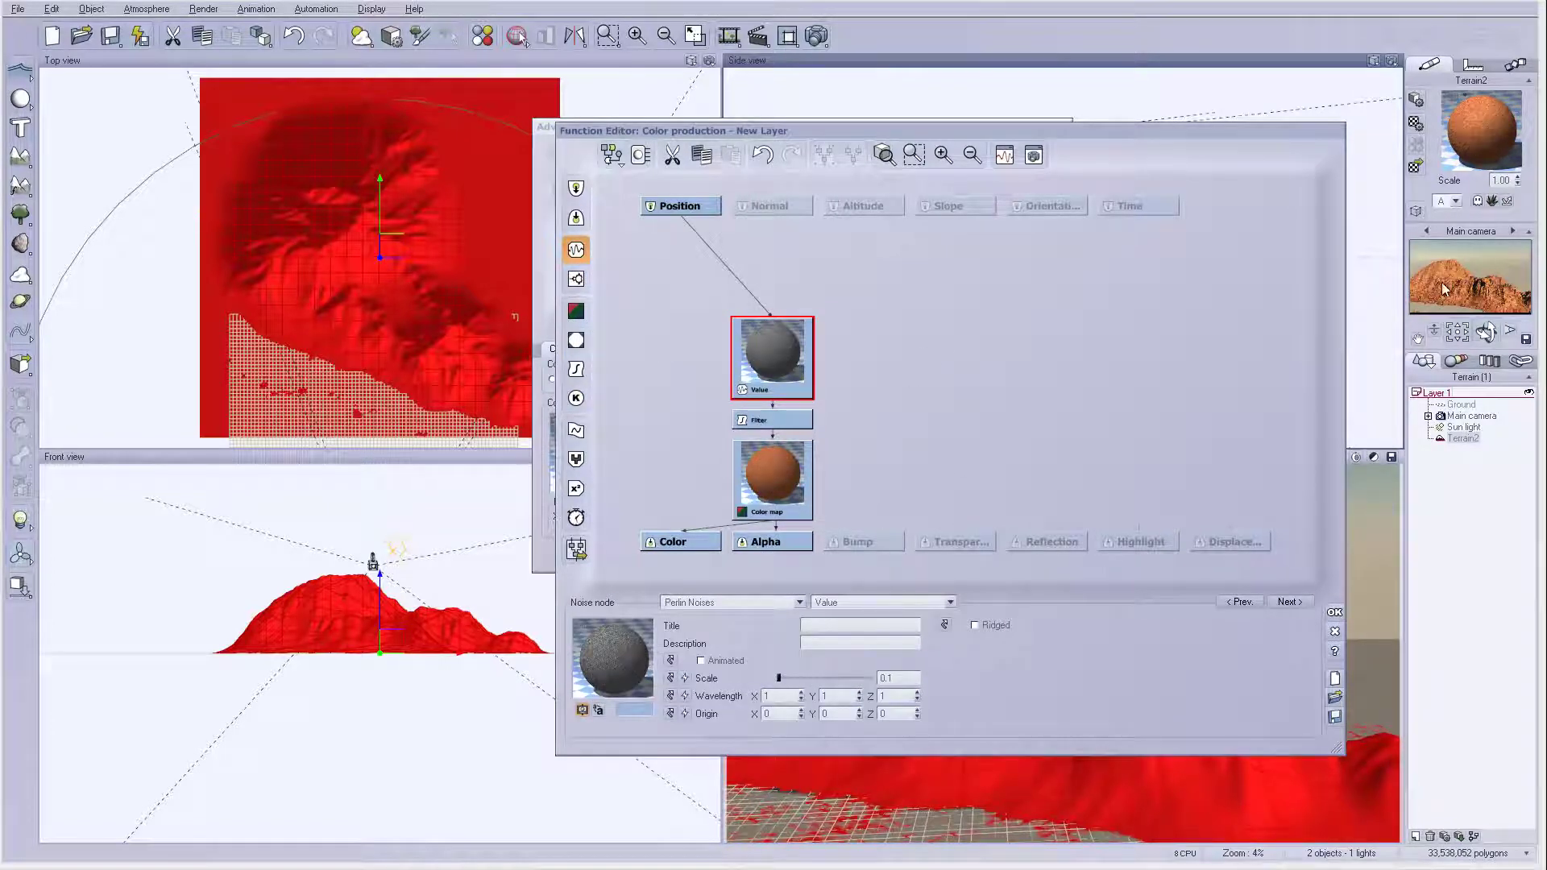
left_click(1334, 614)
Set the new layer's mapping to Object - Parametric and its color function scale to 0.01 in X, Y and Z
left_click(1004, 191)
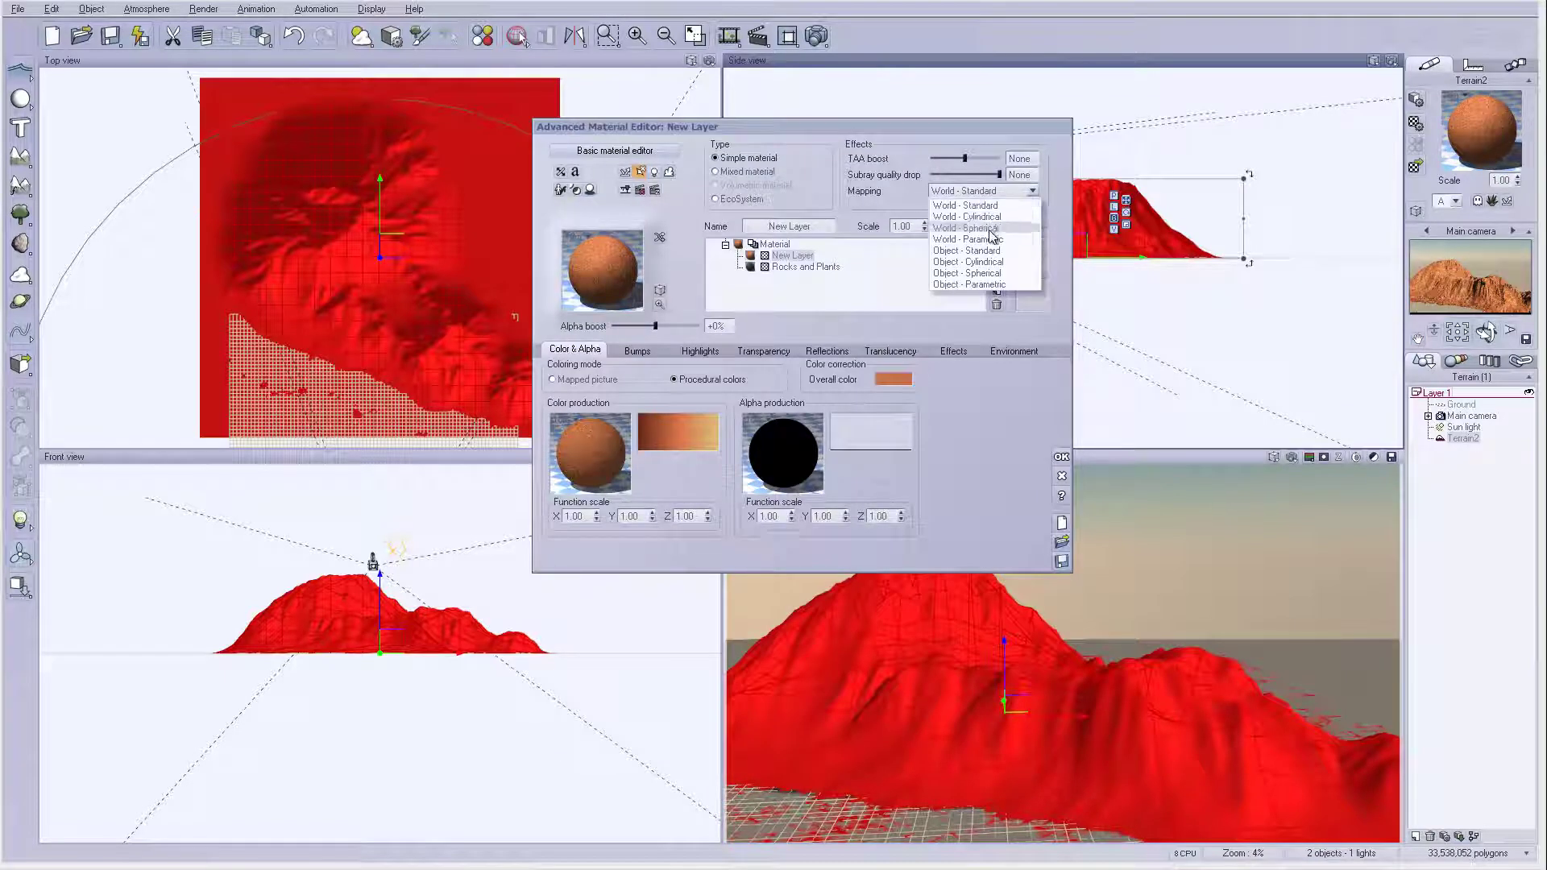
left_click(971, 285)
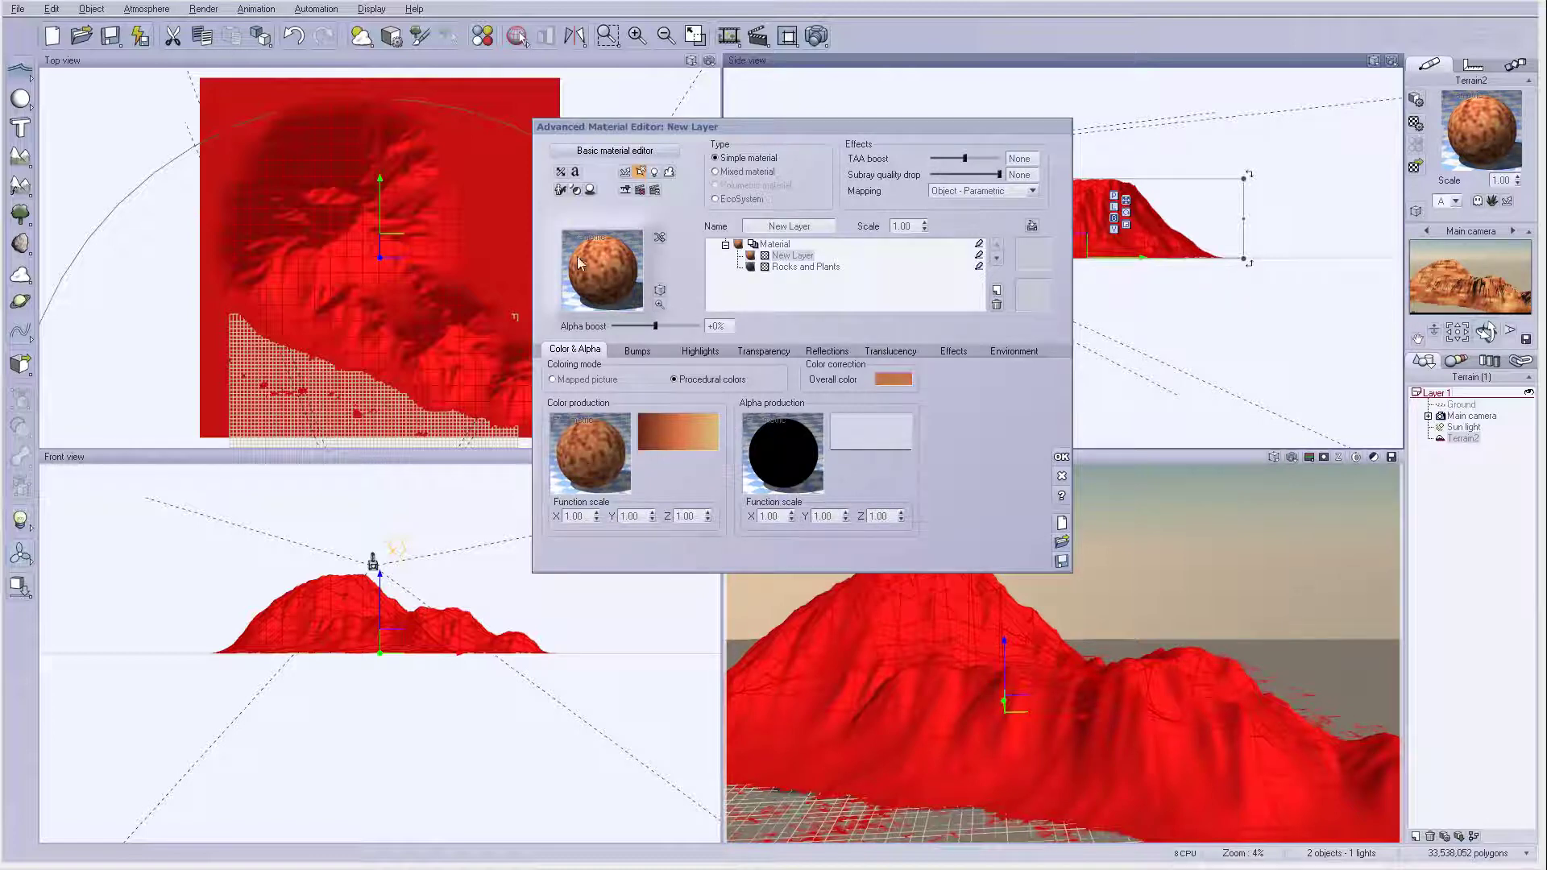
double_click(580, 516)
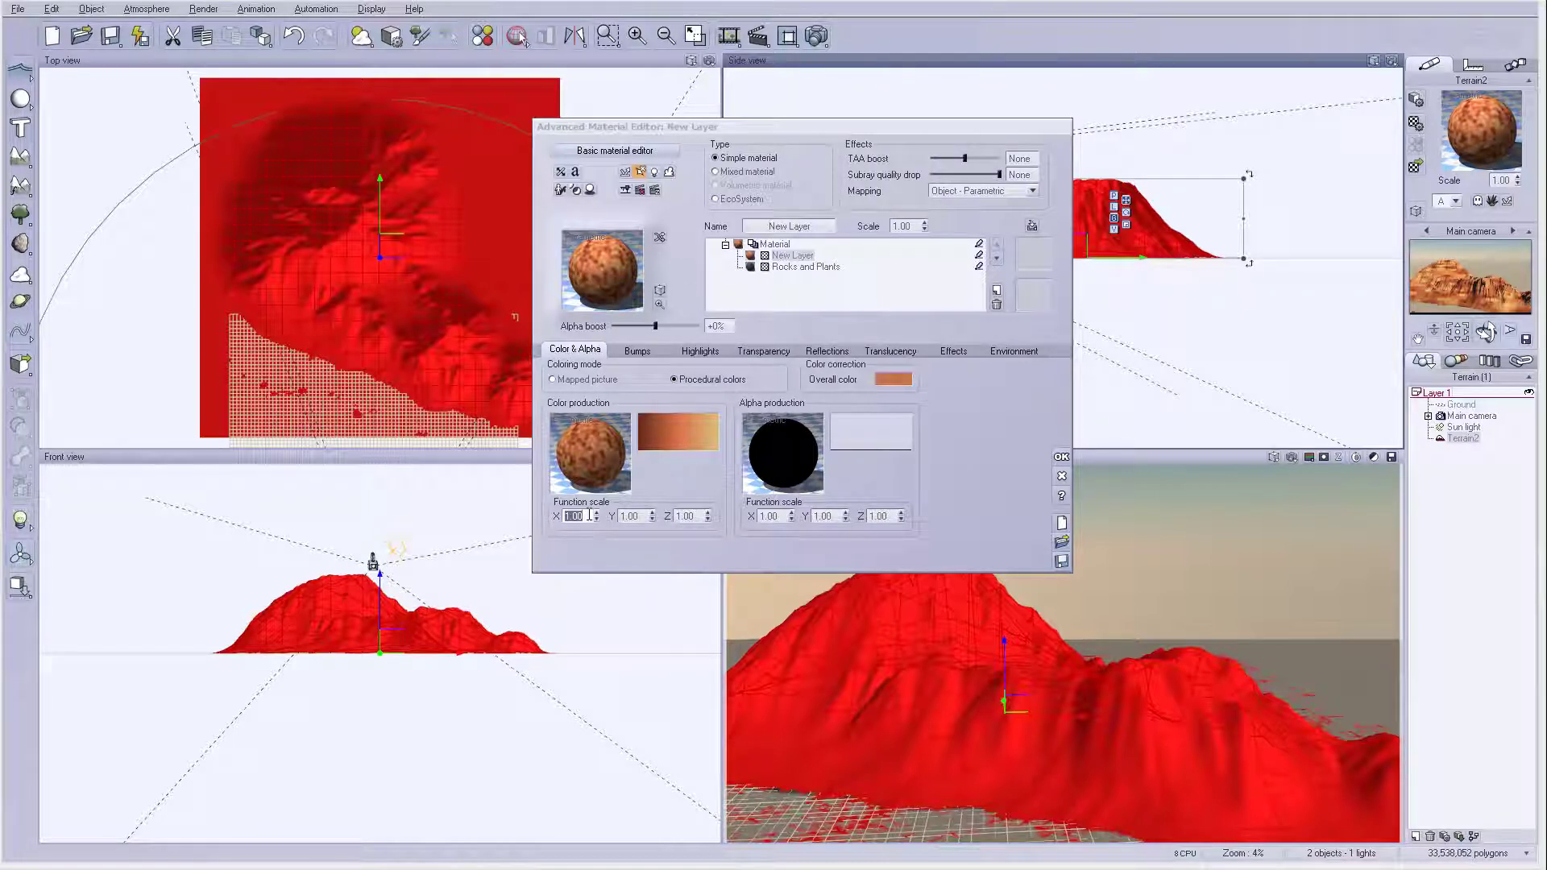
type("0.01")
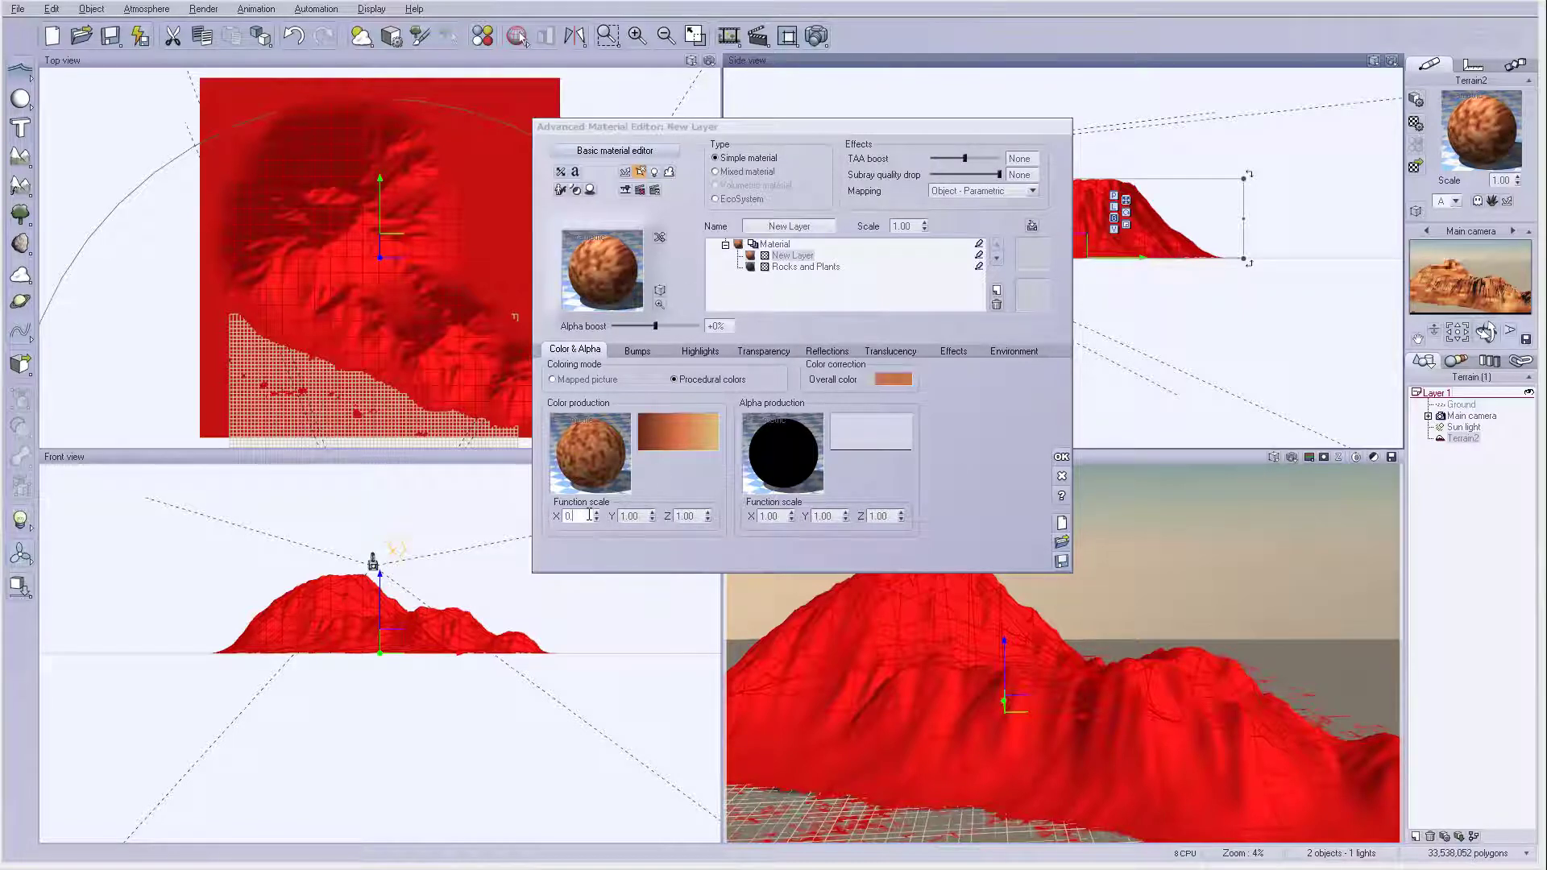
double_click(634, 520)
type("0")
type(".00")
key("Return")
type("0")
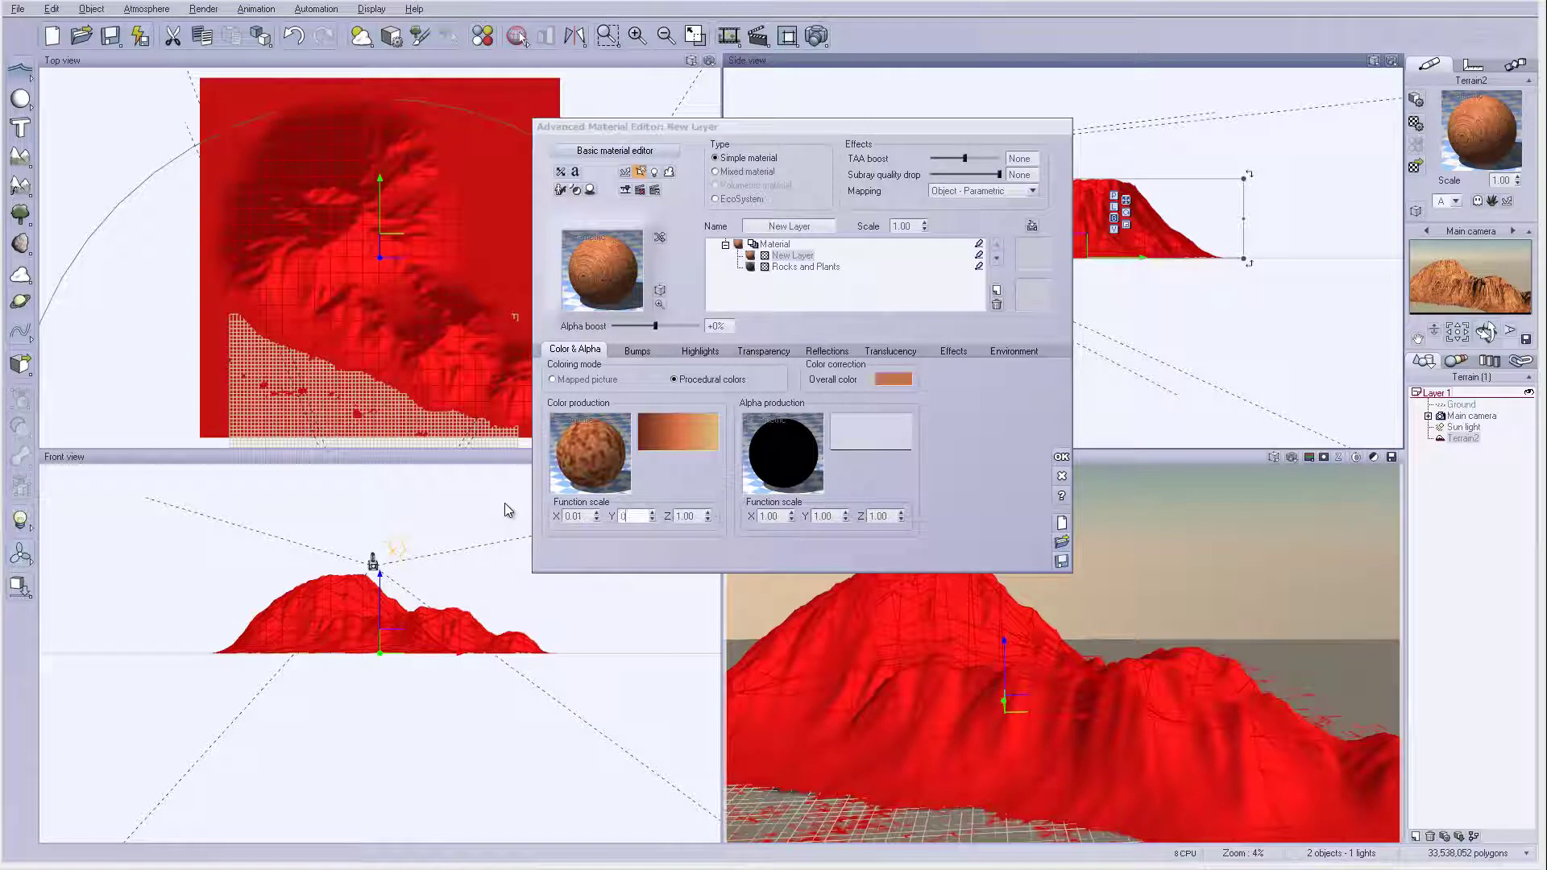
type(".01")
double_click(685, 517)
type("0.01")
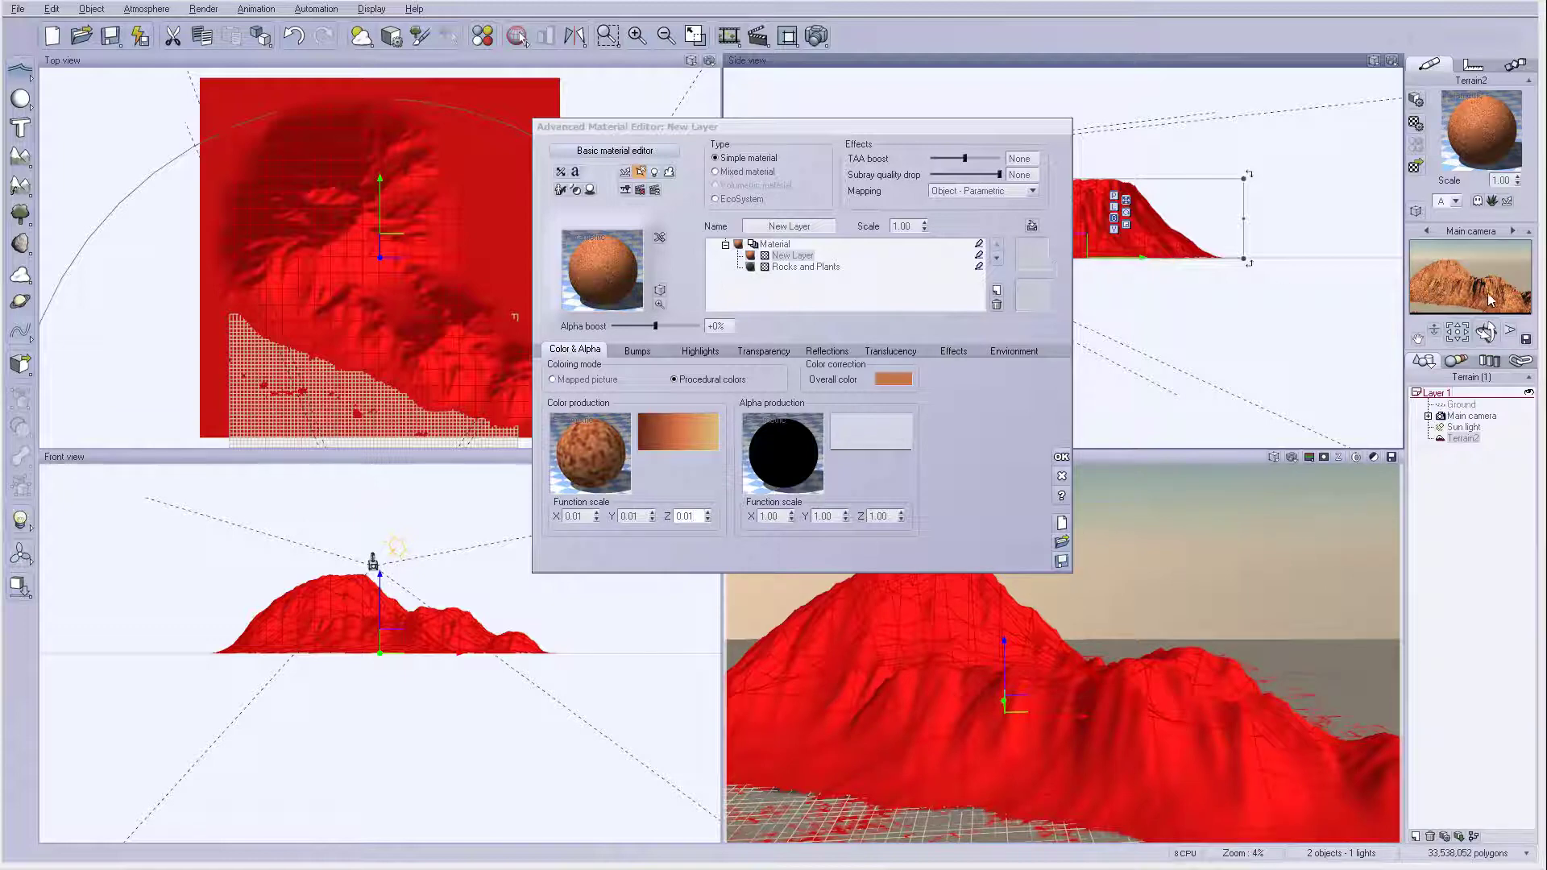
Raise the new layer's global transparency to 100% and enable variable transparency
left_click(762, 350)
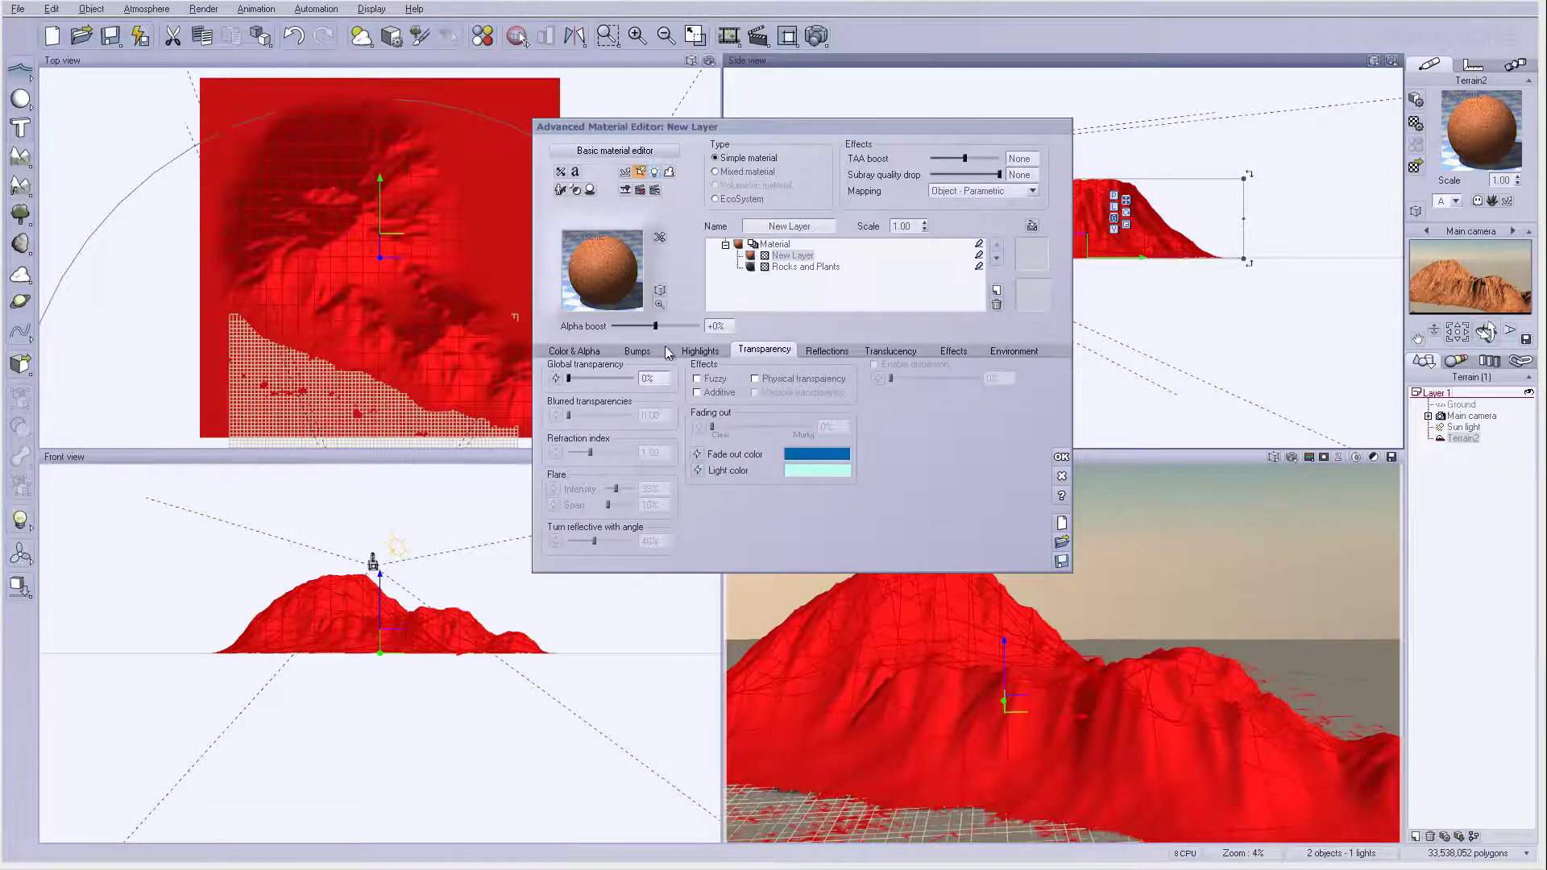
left_click_drag(576, 378, 635, 378)
left_click(755, 392)
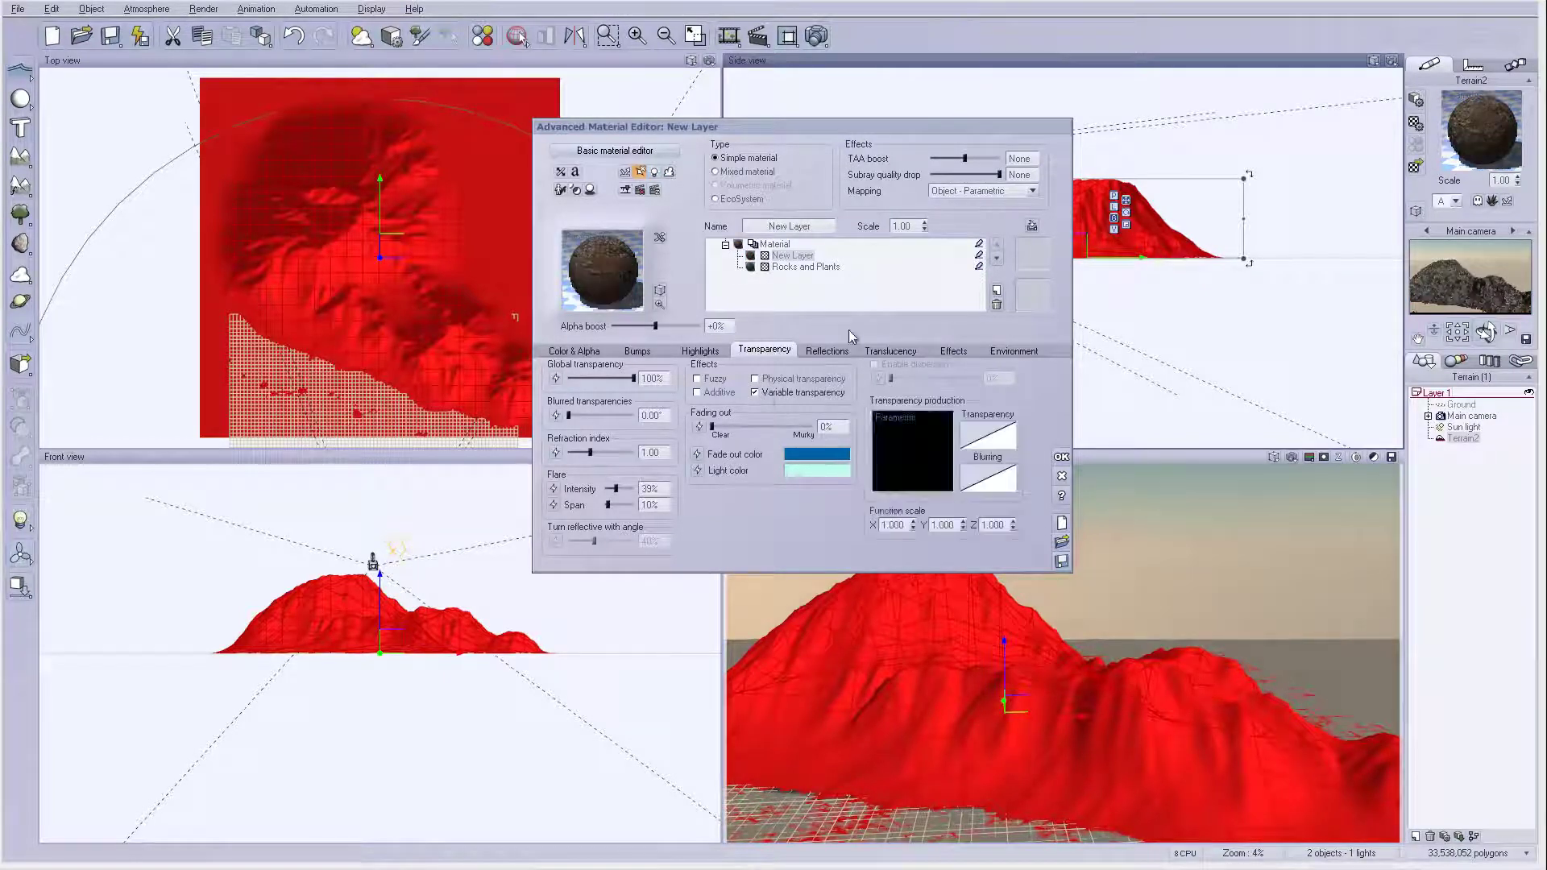
Edit the new layer's transparency production function and feed its Transparency output with a Projected Texture Map node
right_click(920, 460)
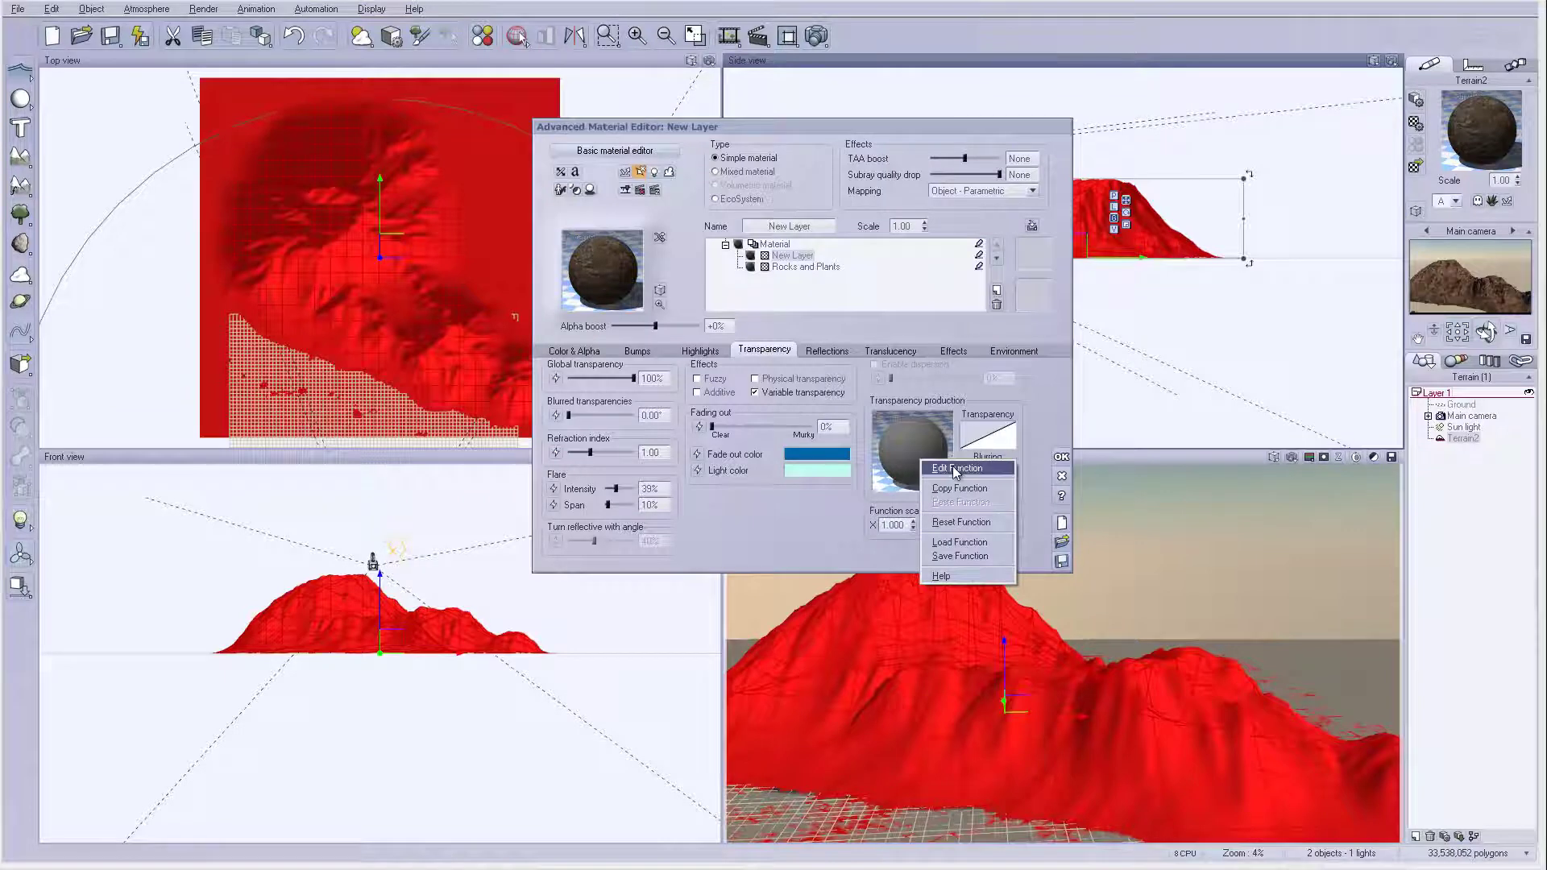
left_click(955, 469)
left_click_drag(854, 134, 685, 101)
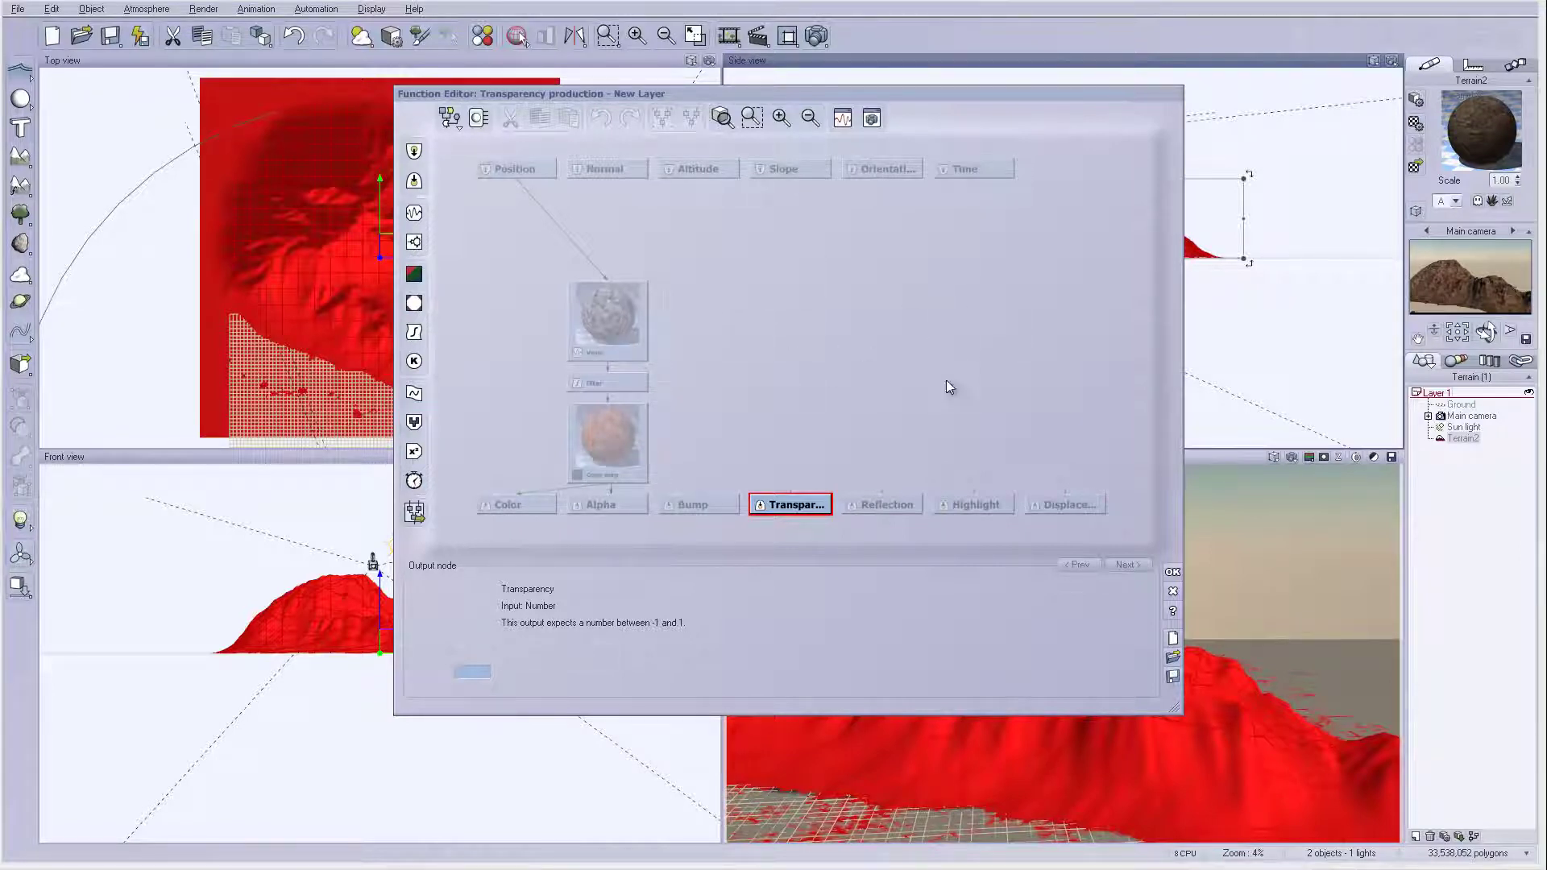
left_click(419, 304)
left_click_drag(804, 439, 773, 348)
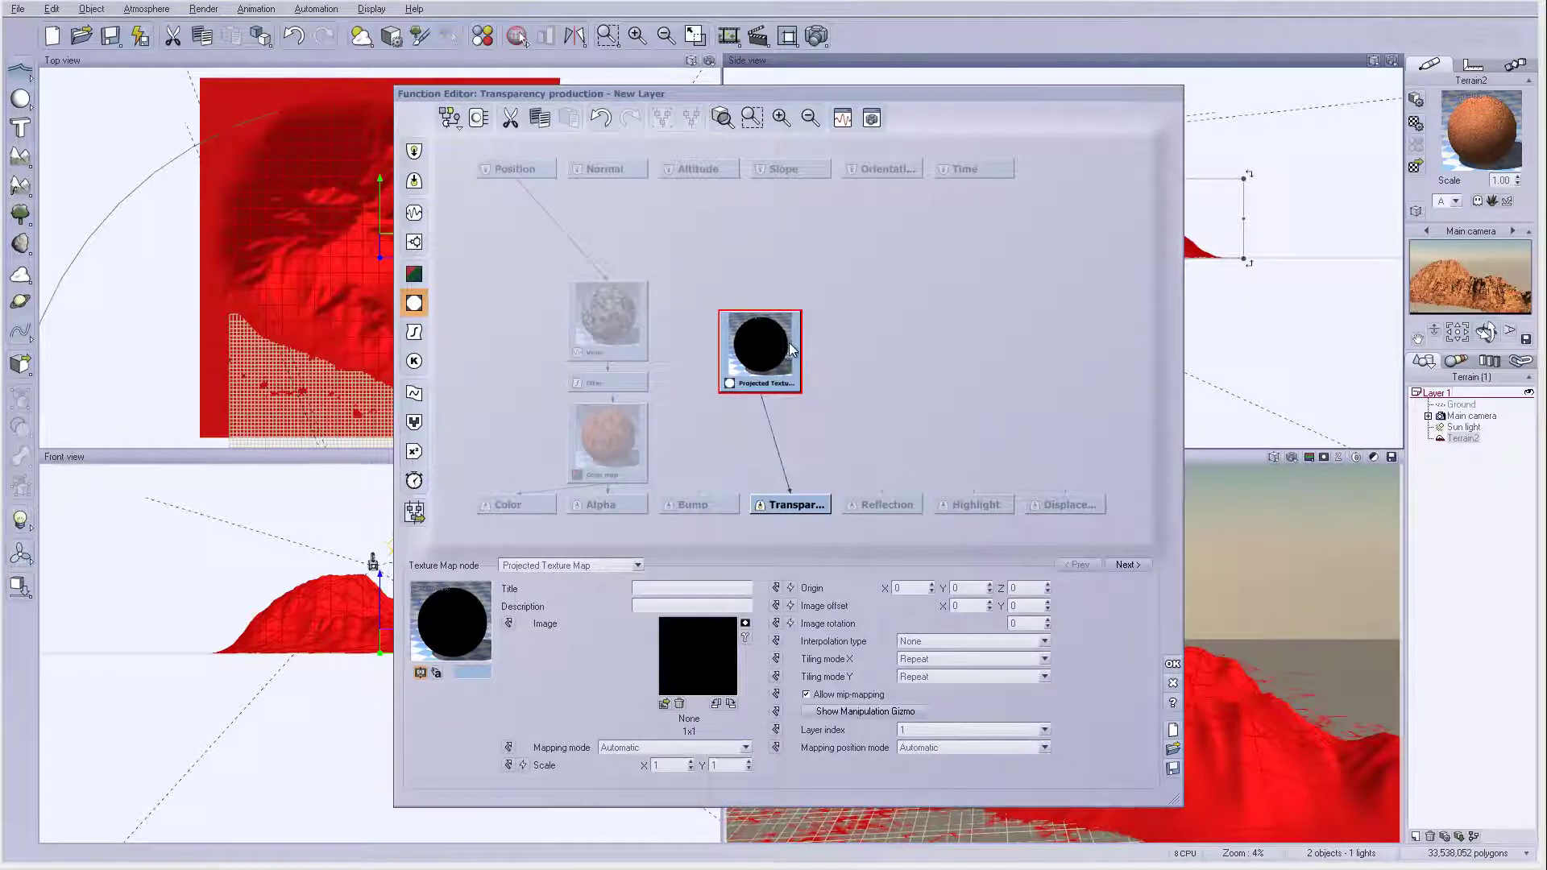
Load Flow.tif from the Maps-SnowMountain folder into the texture map node and invert the image
left_click(663, 704)
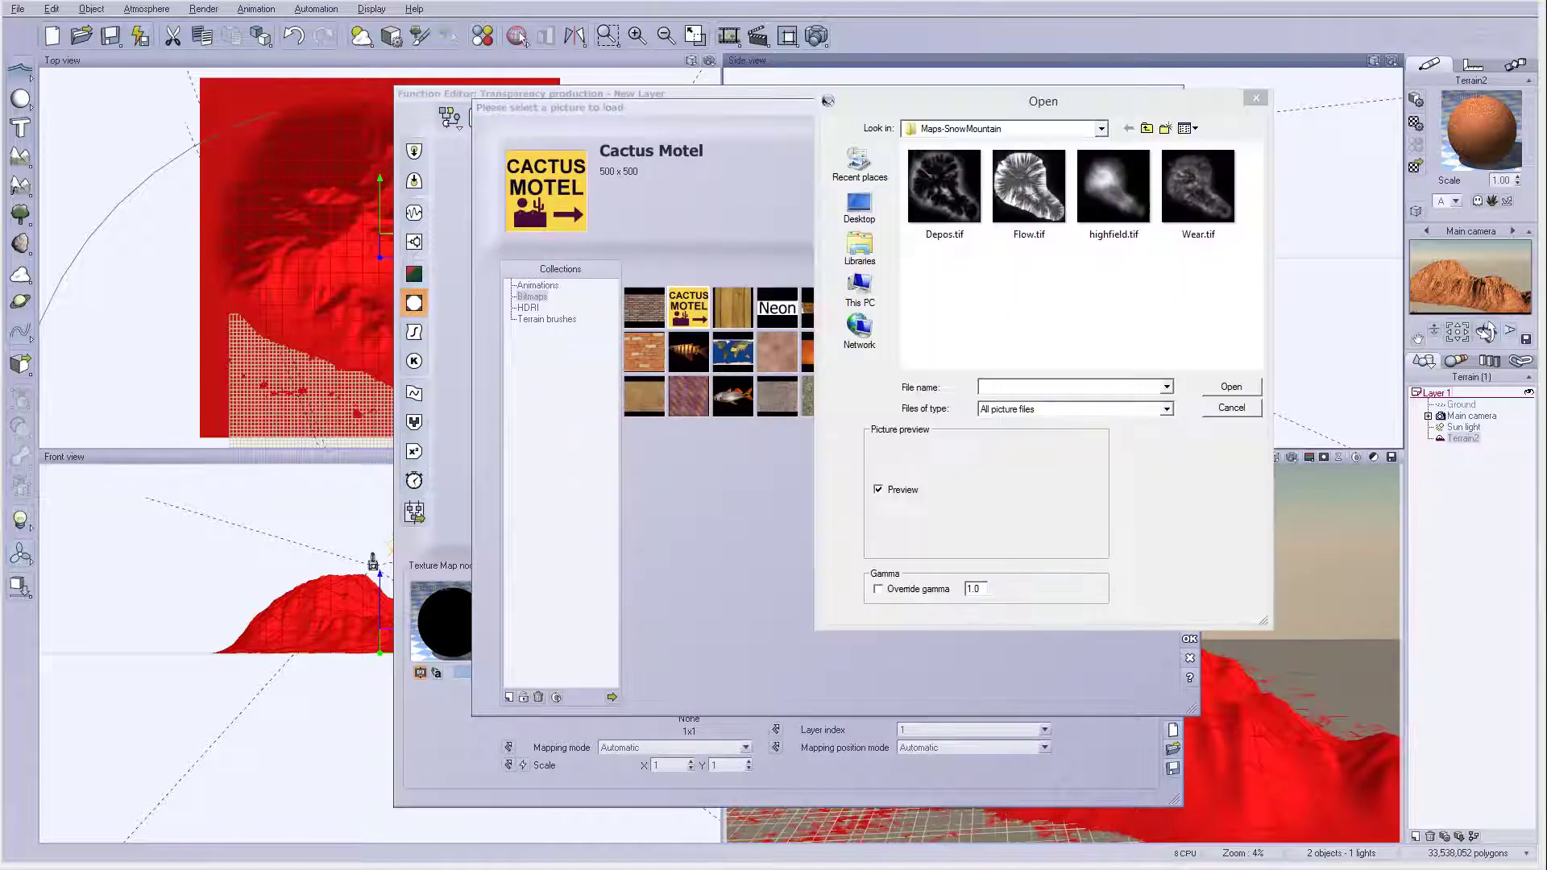
left_click(1029, 187)
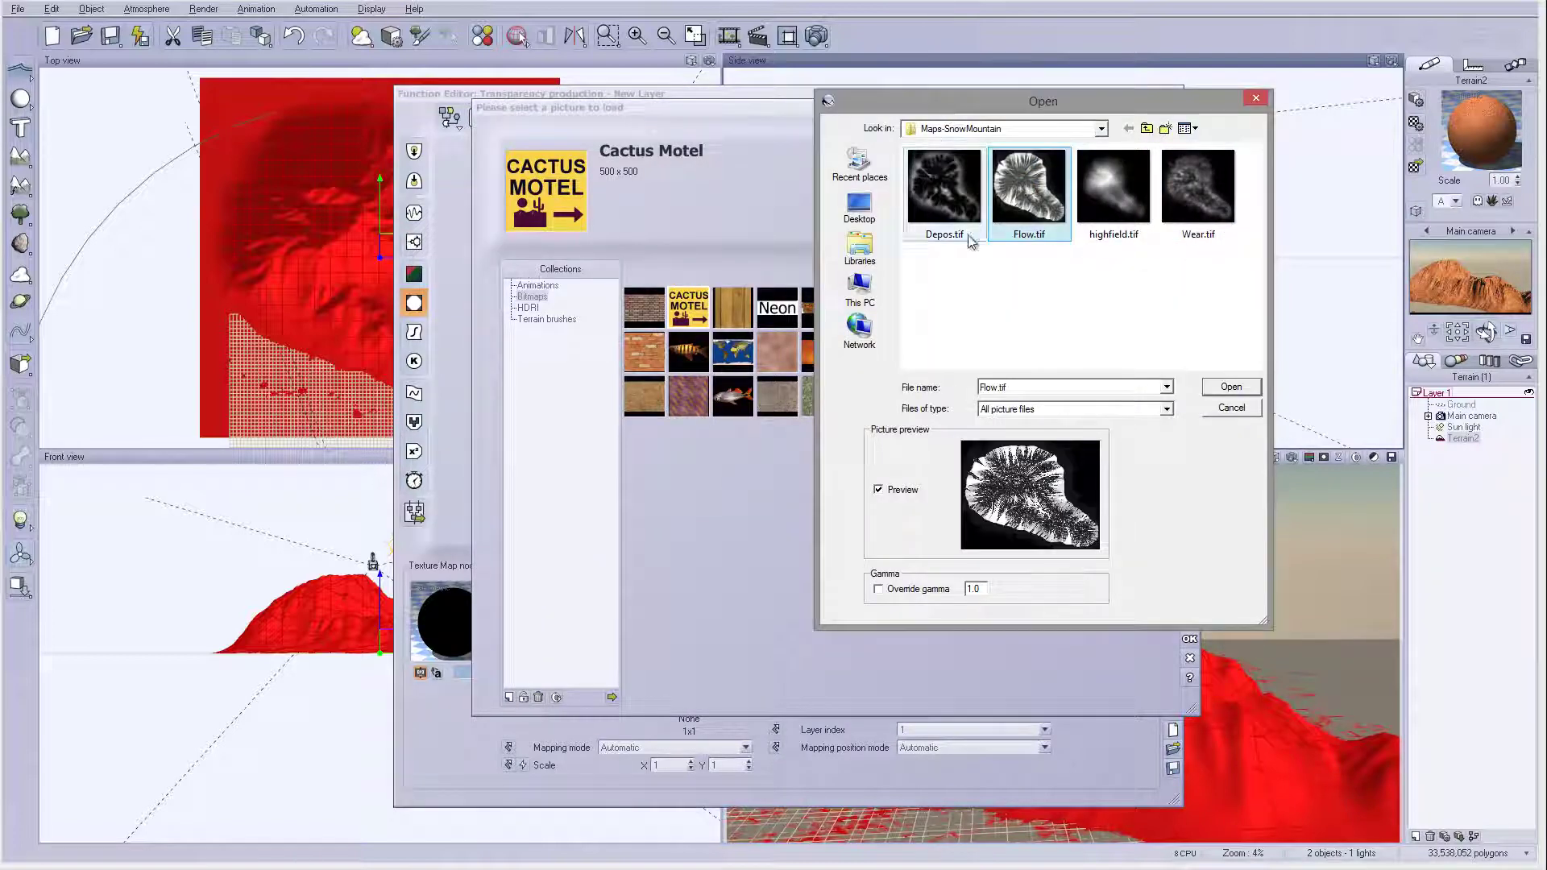
left_click(1232, 388)
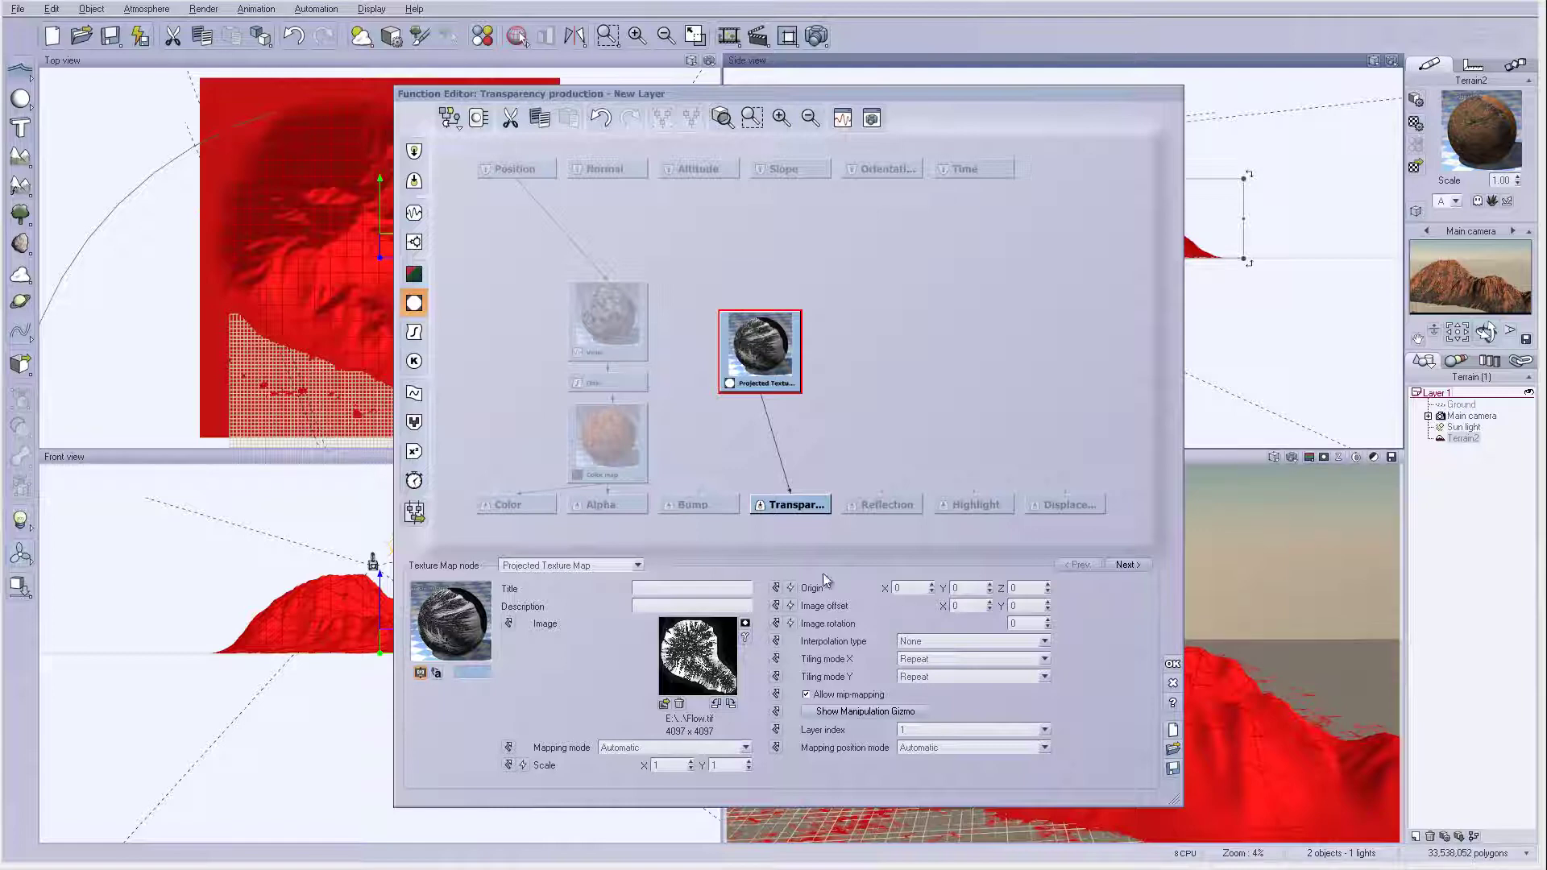
left_click(745, 628)
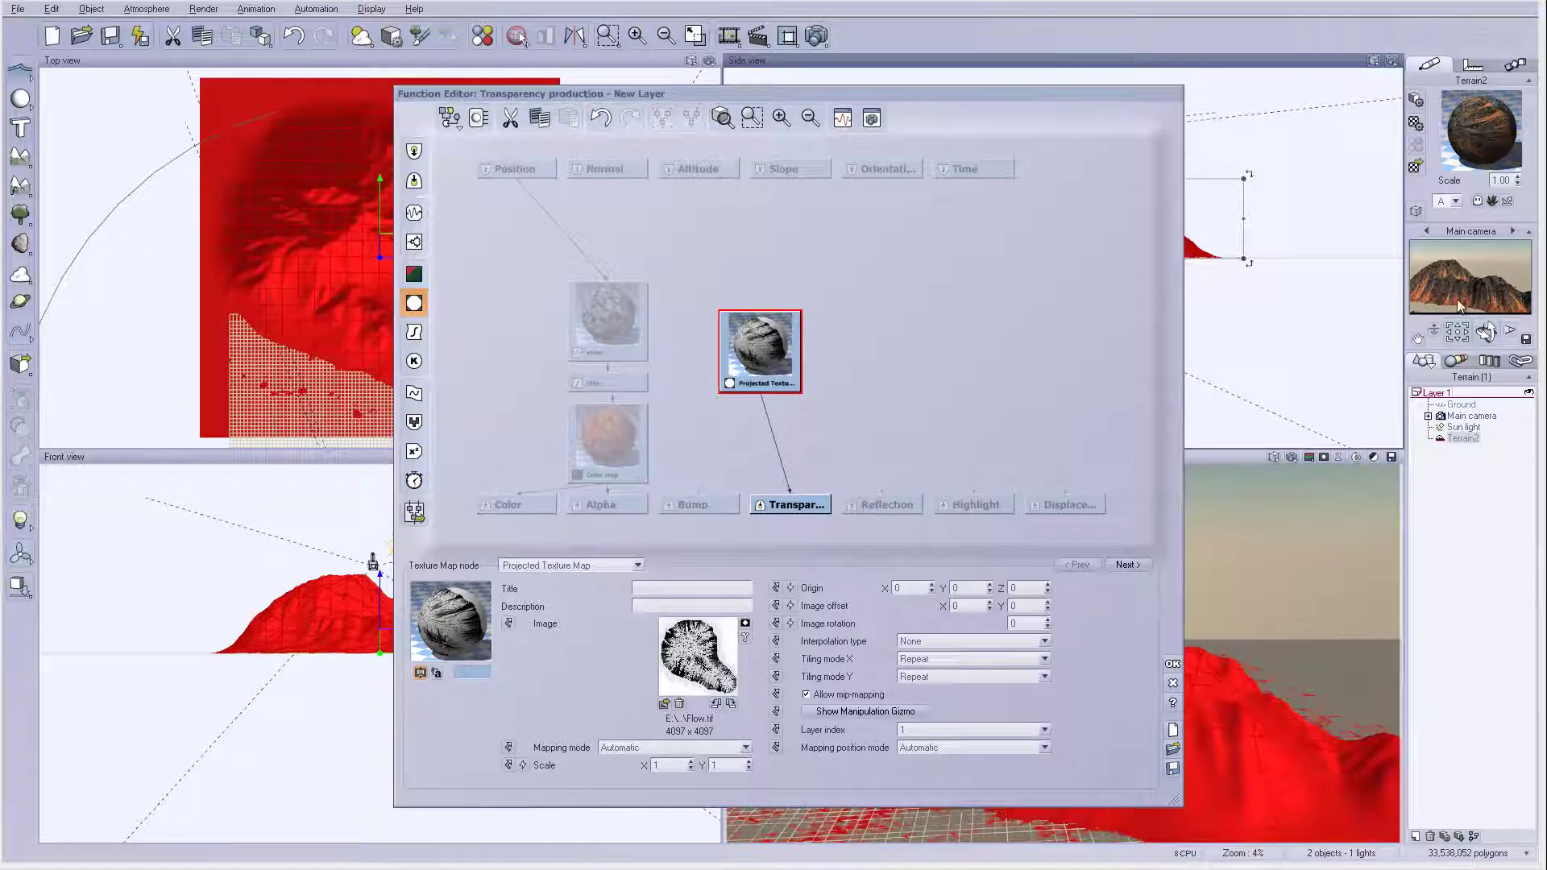
Change the interpolation type of the Flow.tif texture map node and accept the transparency function and the material
left_click(957, 640)
left_click(950, 664)
left_click(1172, 663)
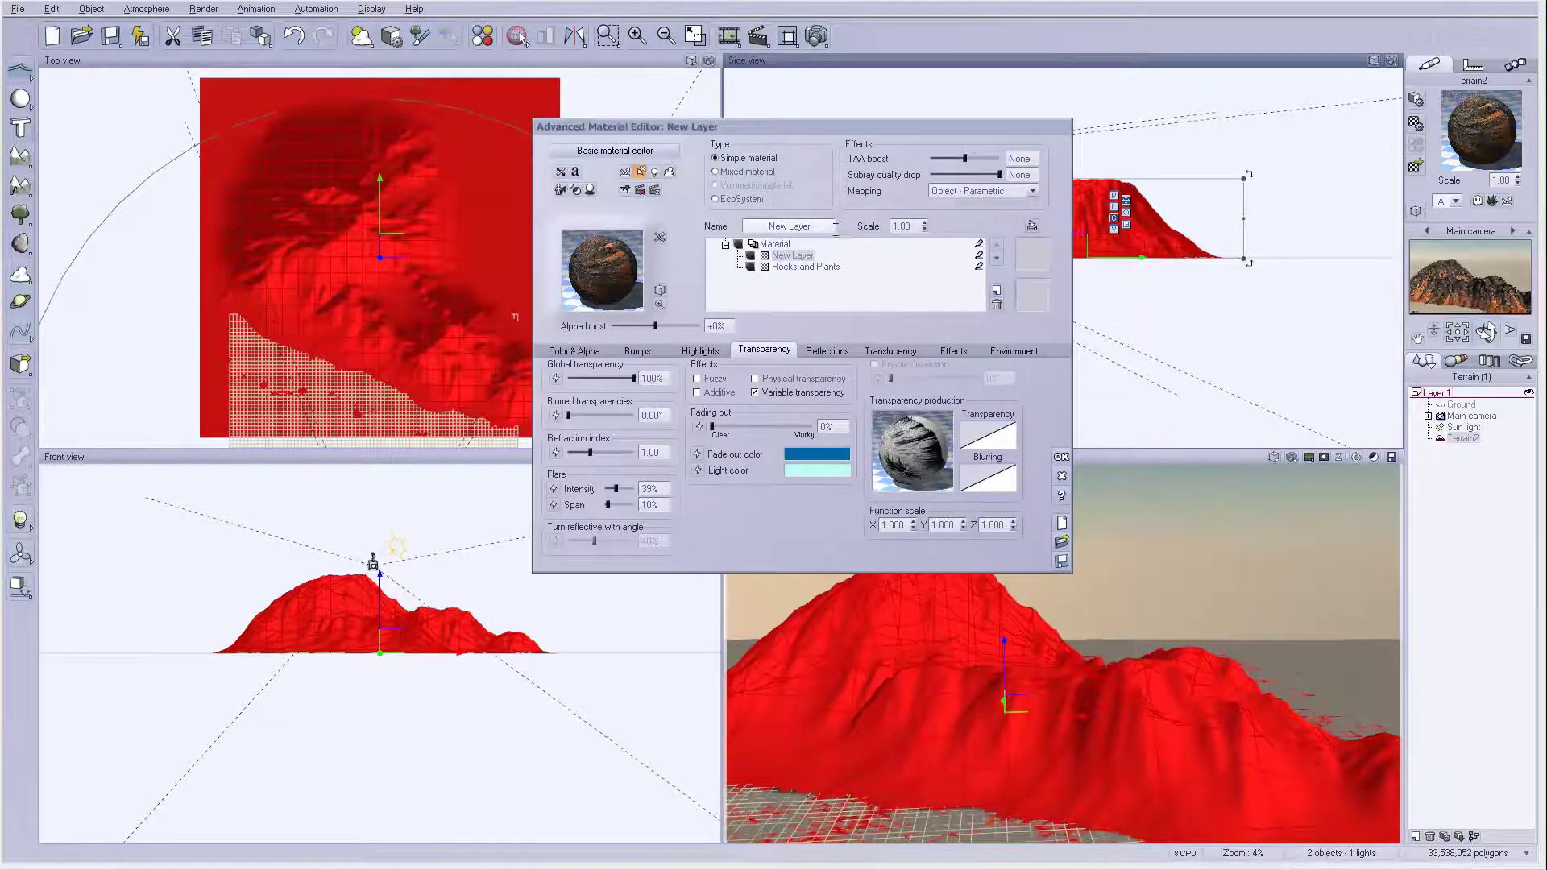
left_click(1061, 457)
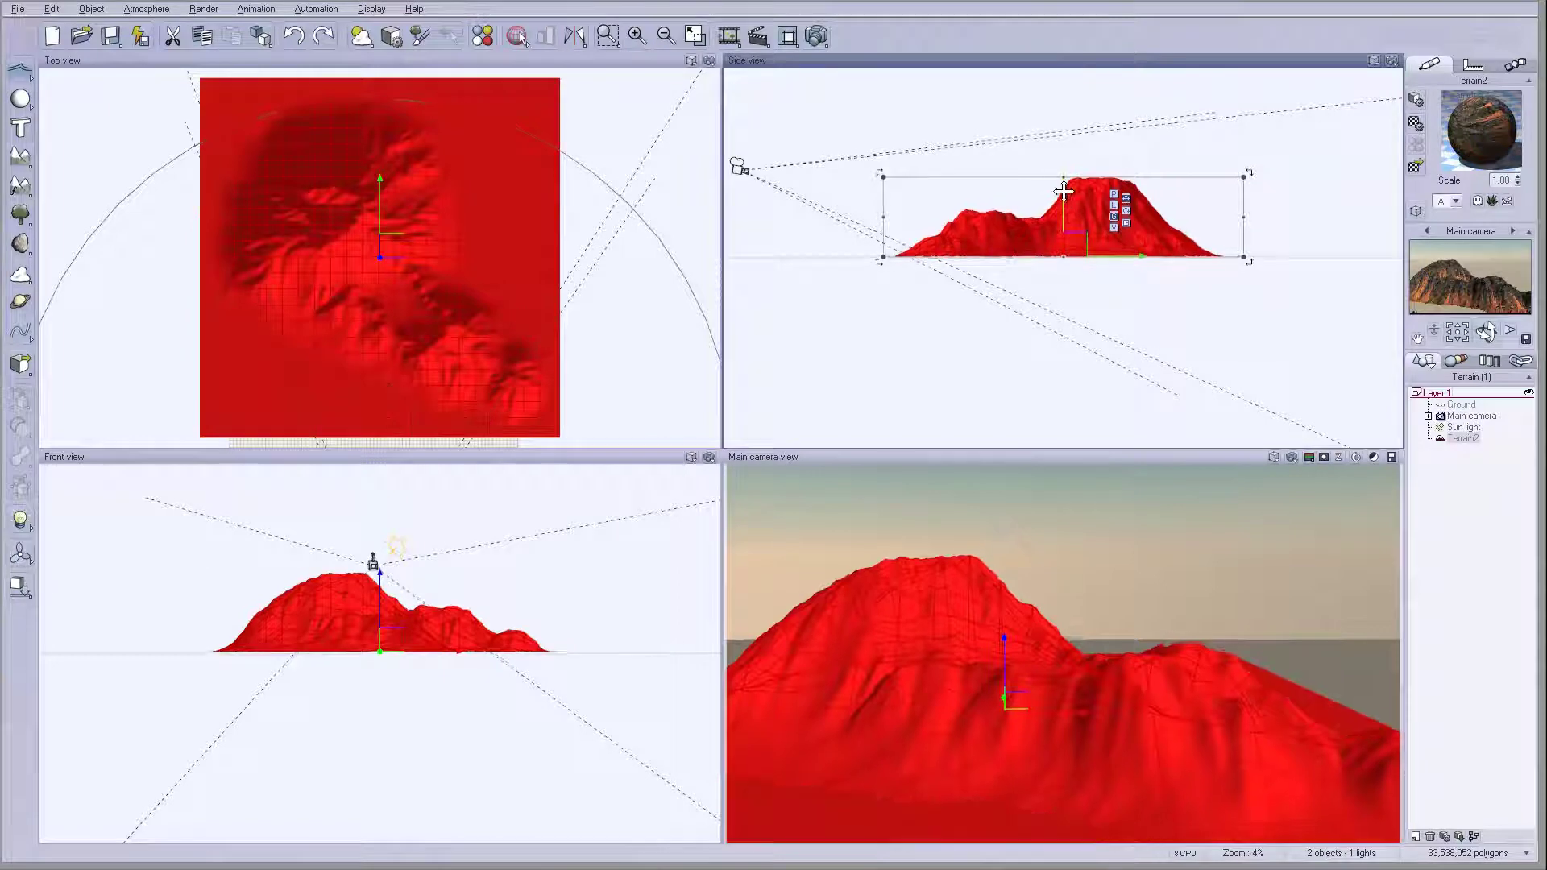
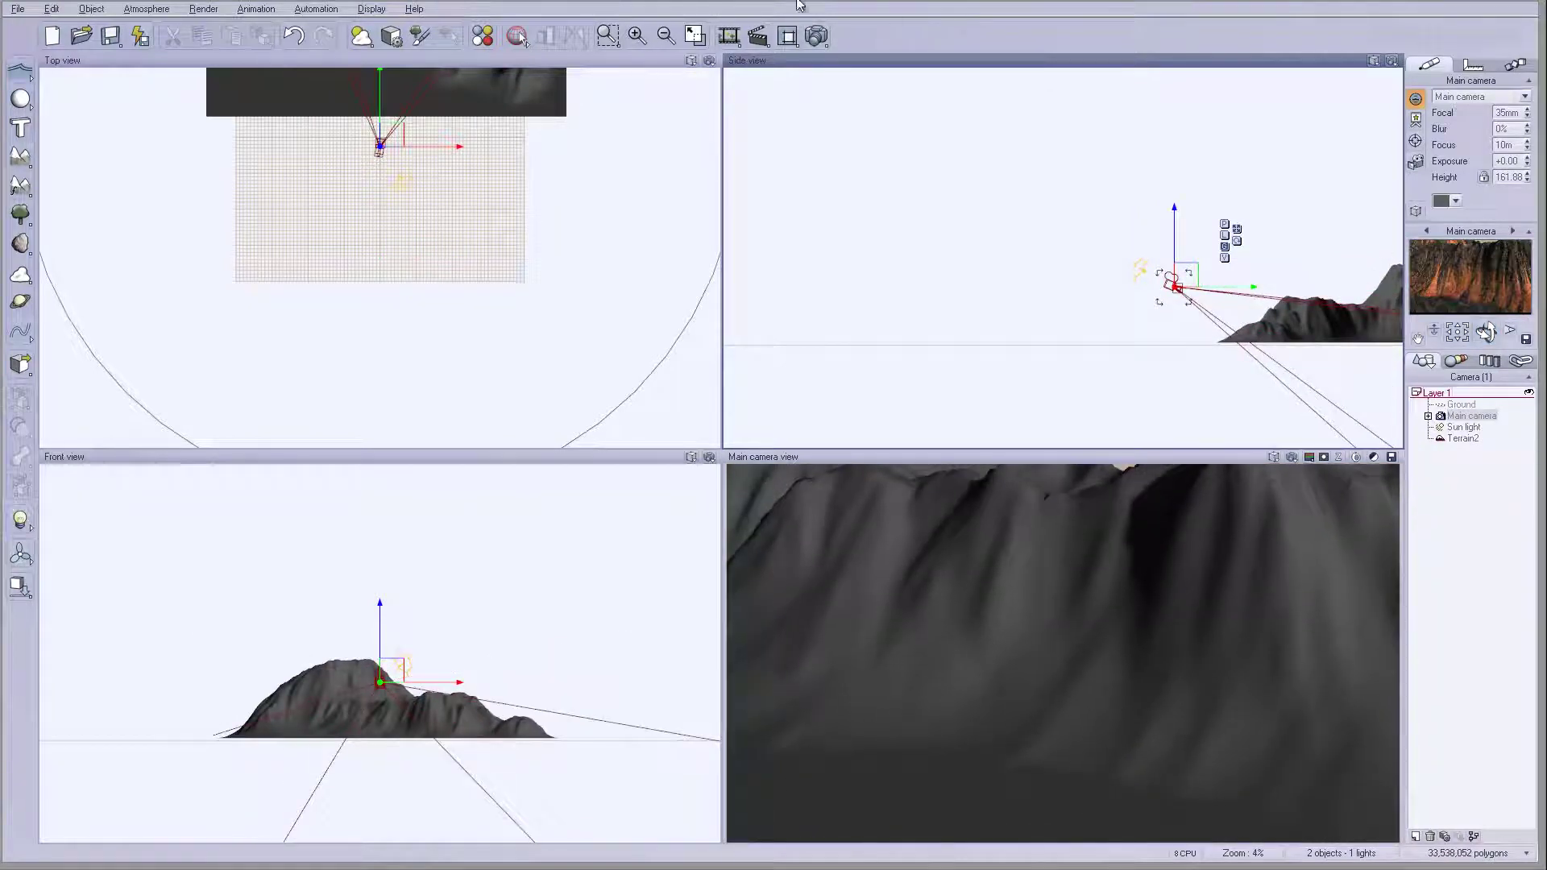
Render the close-up main camera view to check the flow-masked layer on the slopes, and close the render
left_click(816, 35)
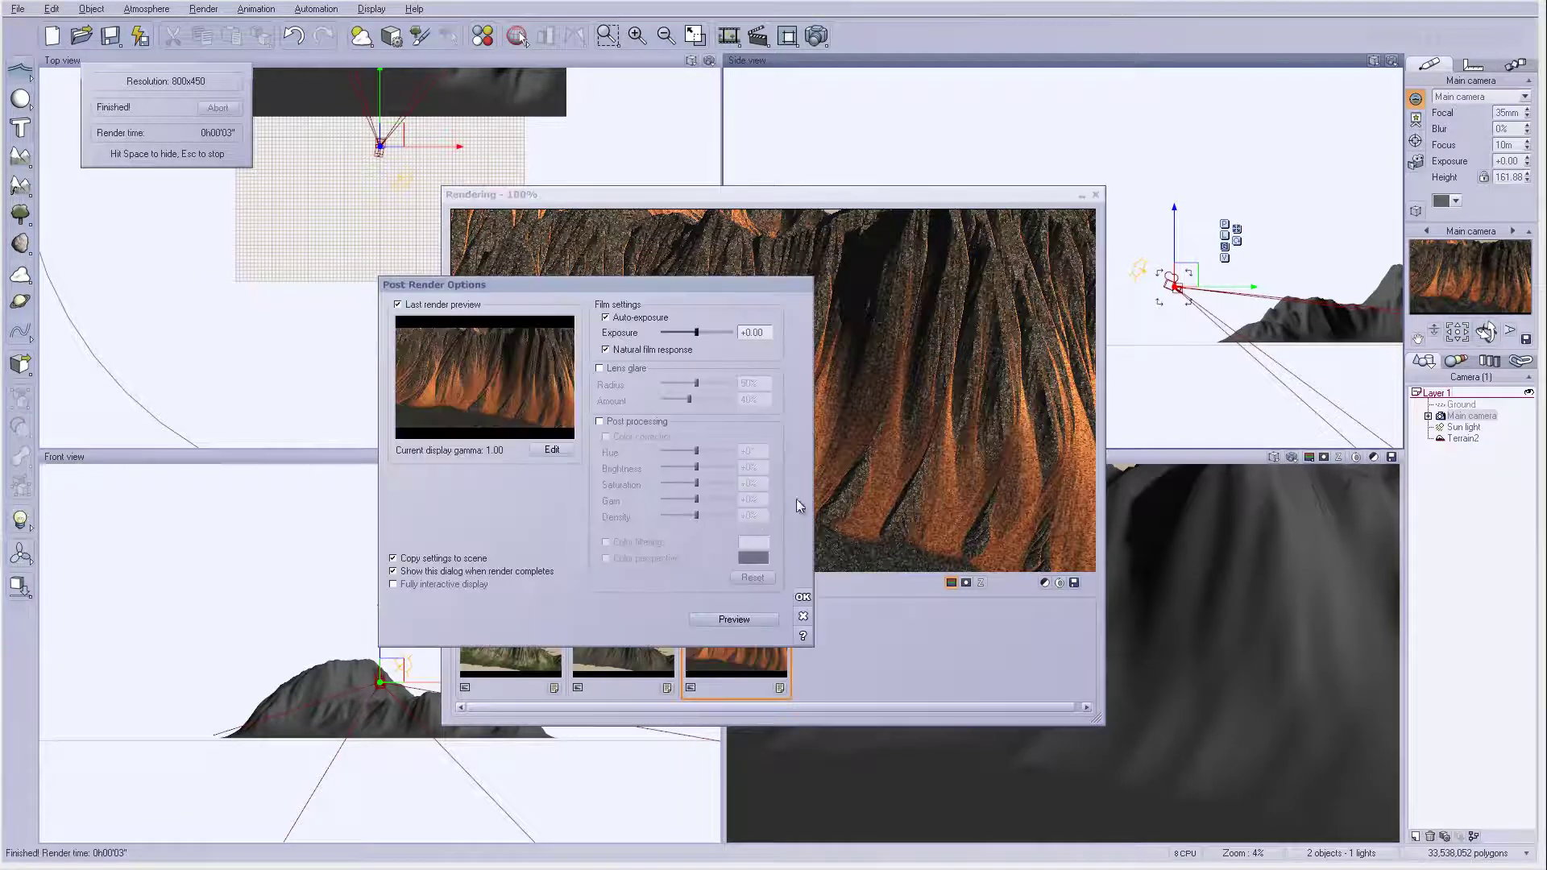
left_click(732, 620)
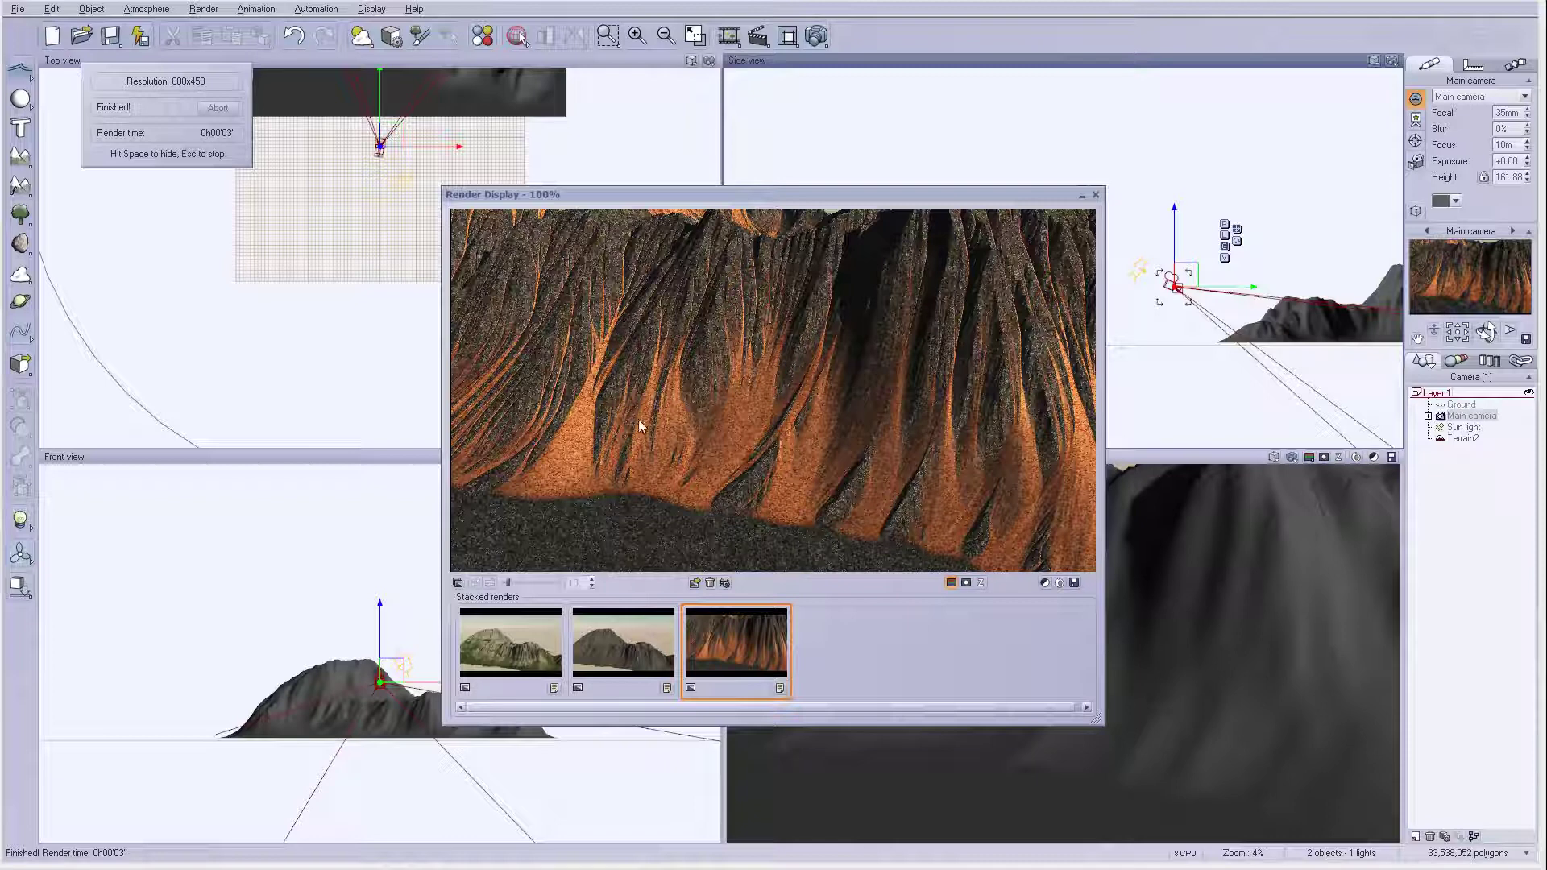
left_click(1095, 195)
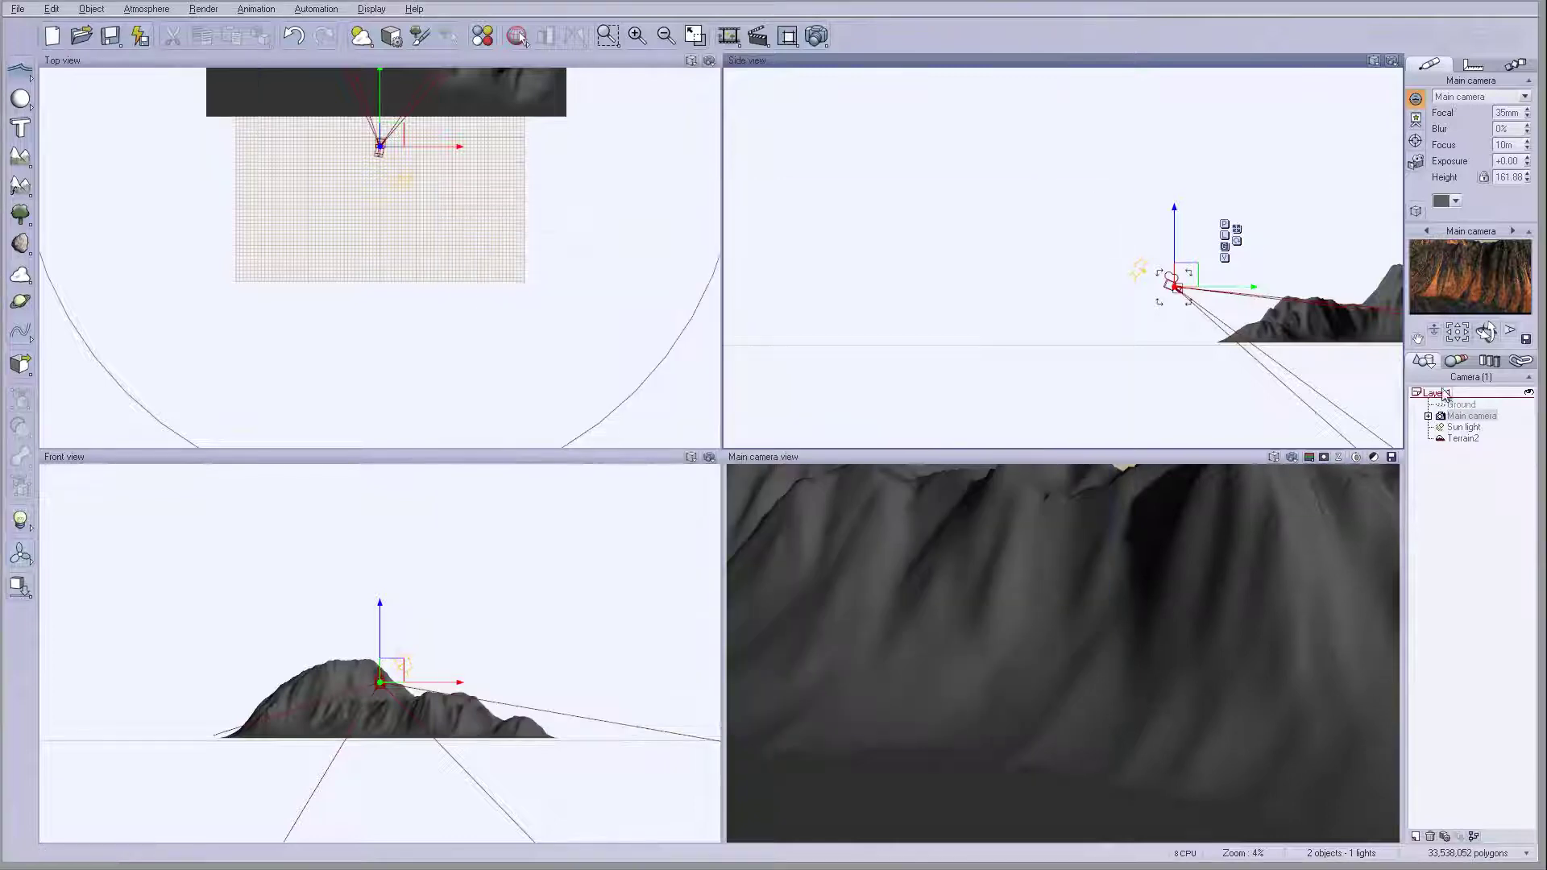
Reopen the terrain's material and give the new layer the Gray shades color map from the Rocks and Grass collection
left_click(1463, 437)
double_click(1479, 121)
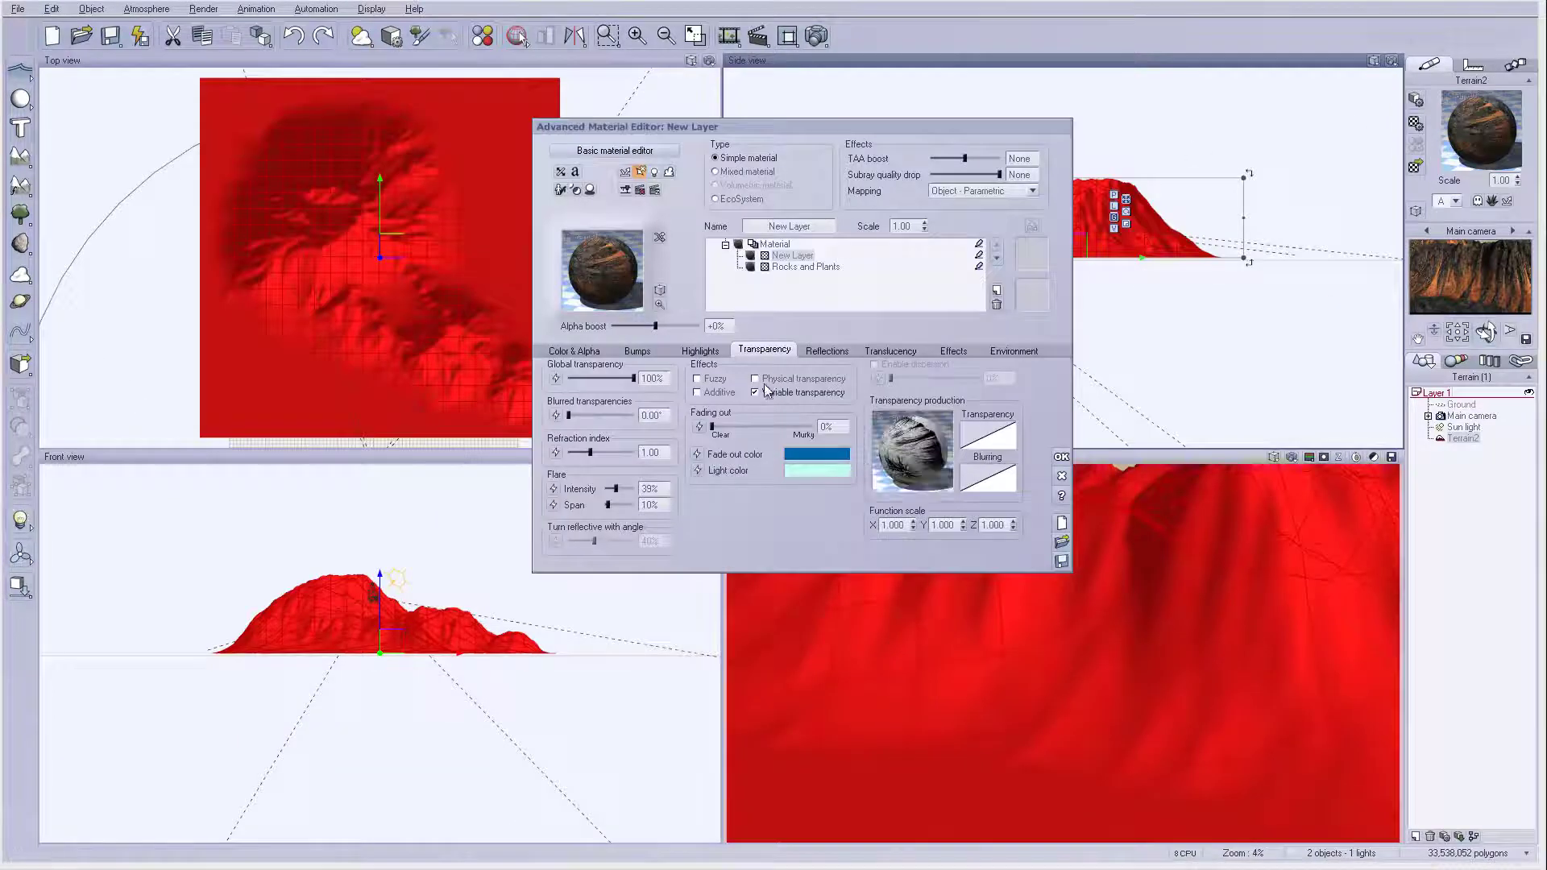
left_click(575, 352)
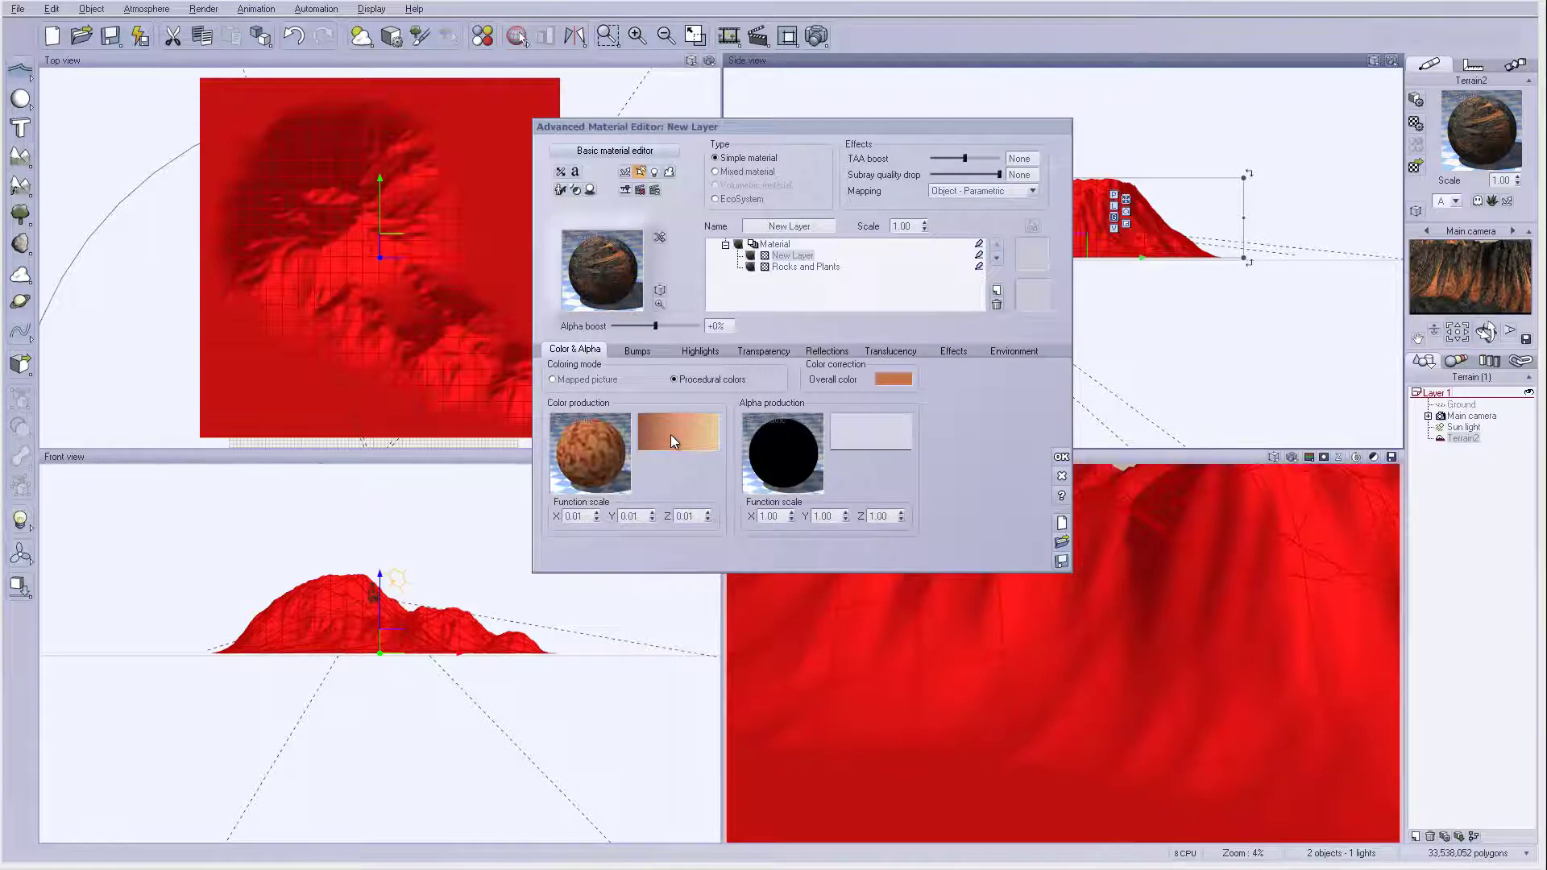
left_click(672, 435)
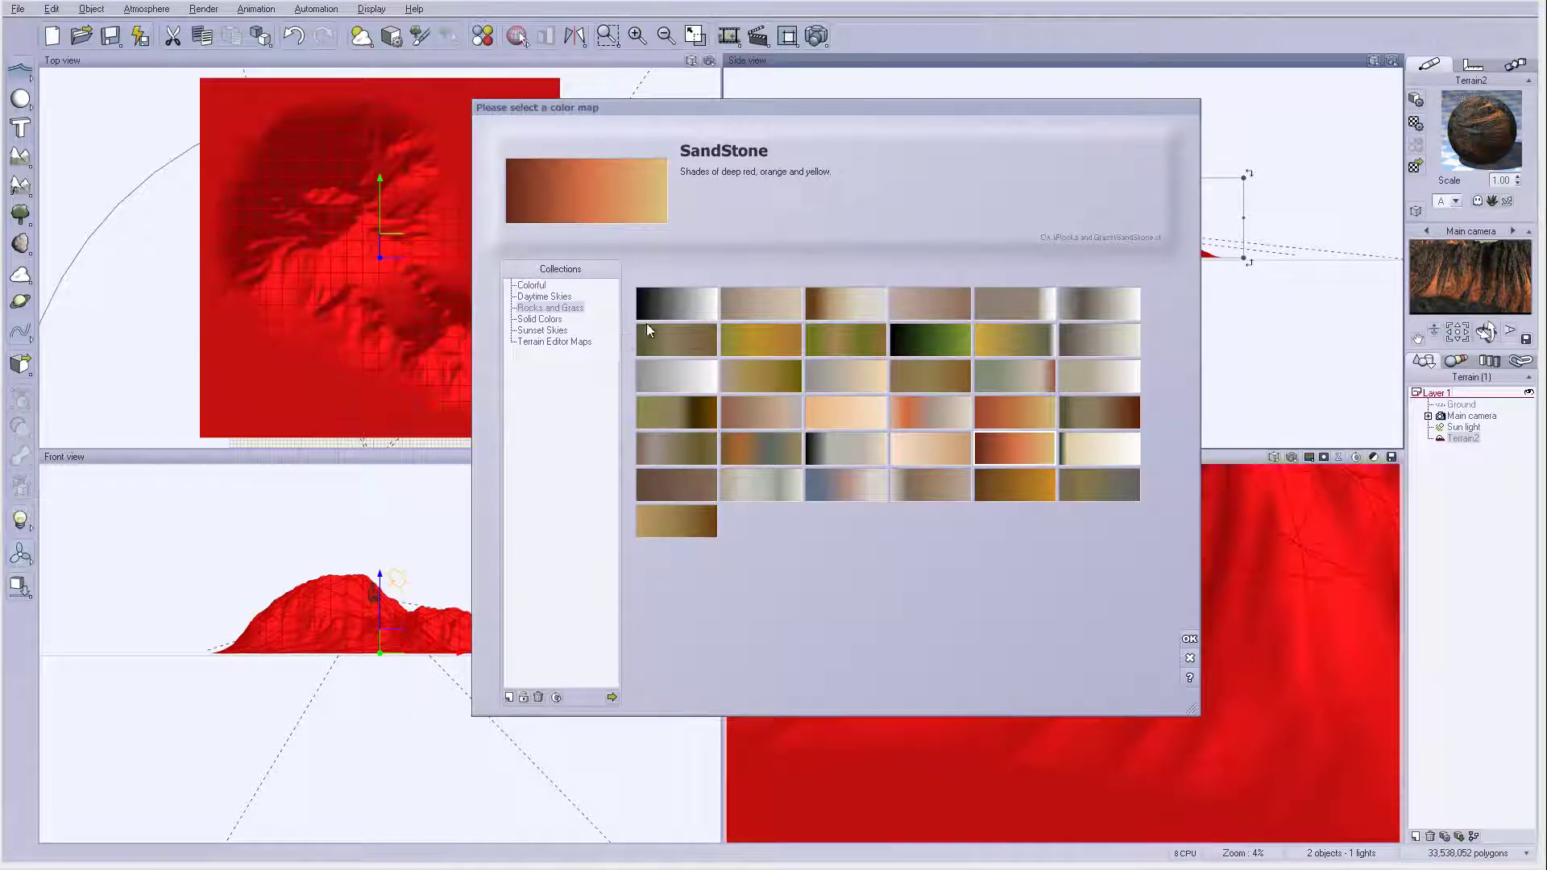
left_click(703, 363)
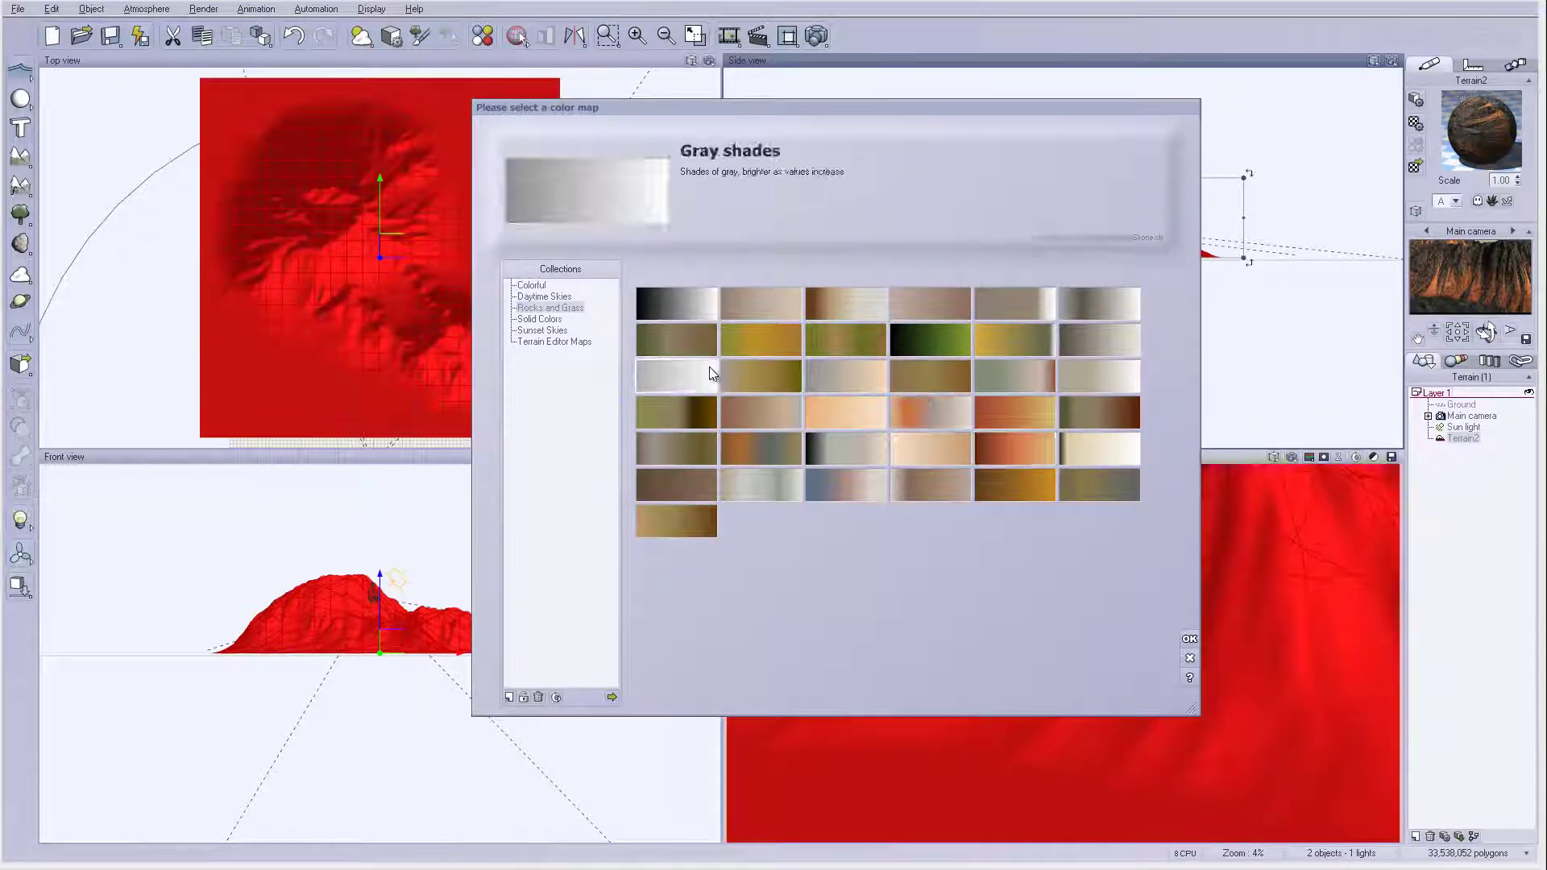
left_click(1189, 638)
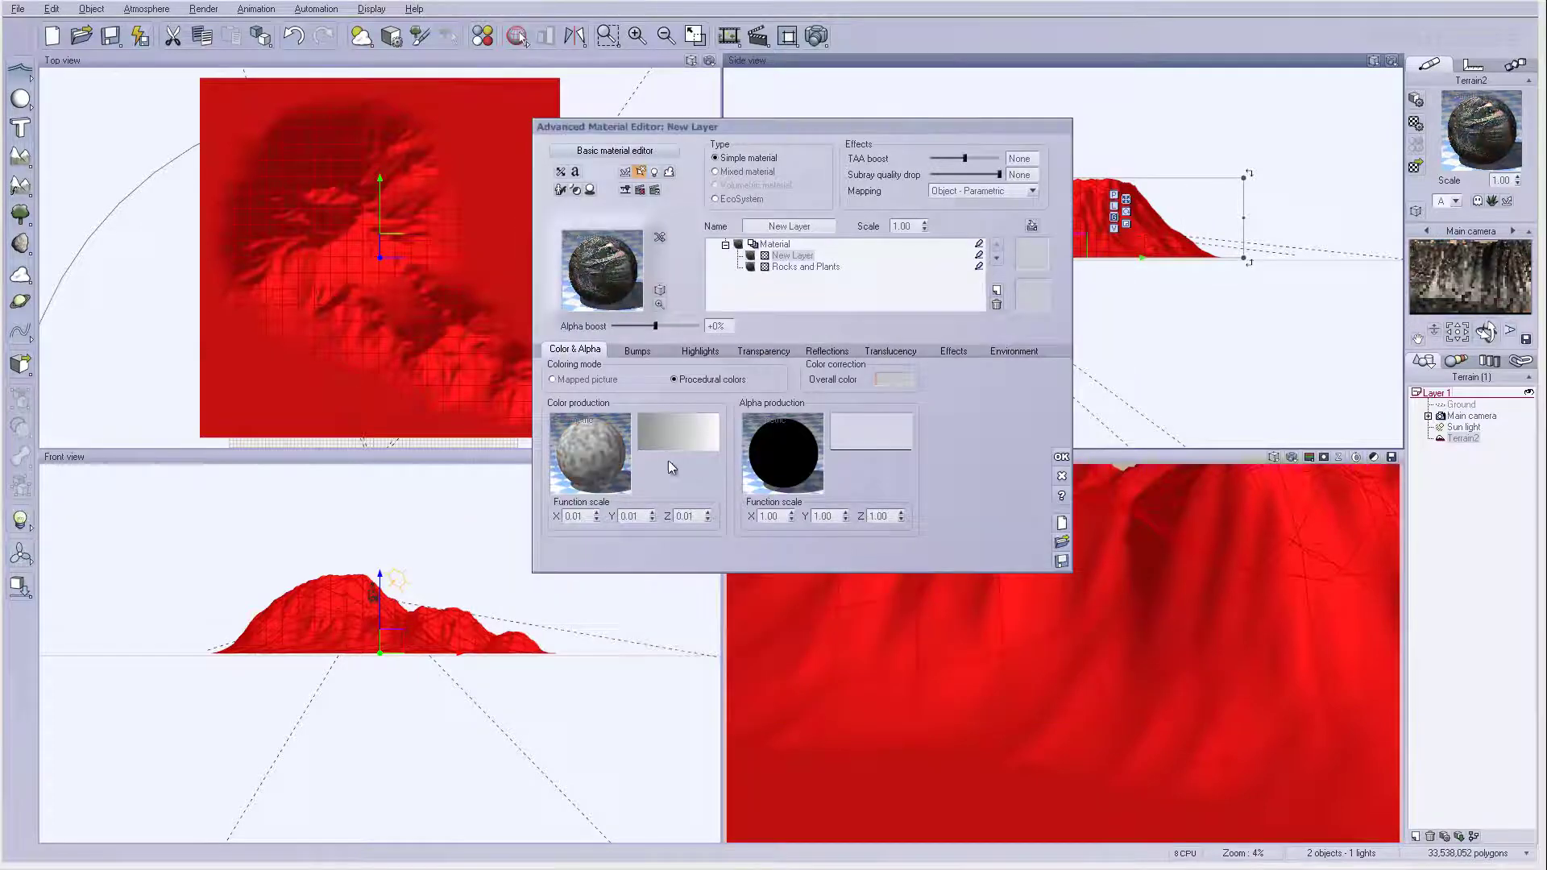
Edit the new layer's color gradient so its starting key color at position -1.00 is pale blue-white (231, 246, 255)
right_click(669, 432)
left_click(709, 443)
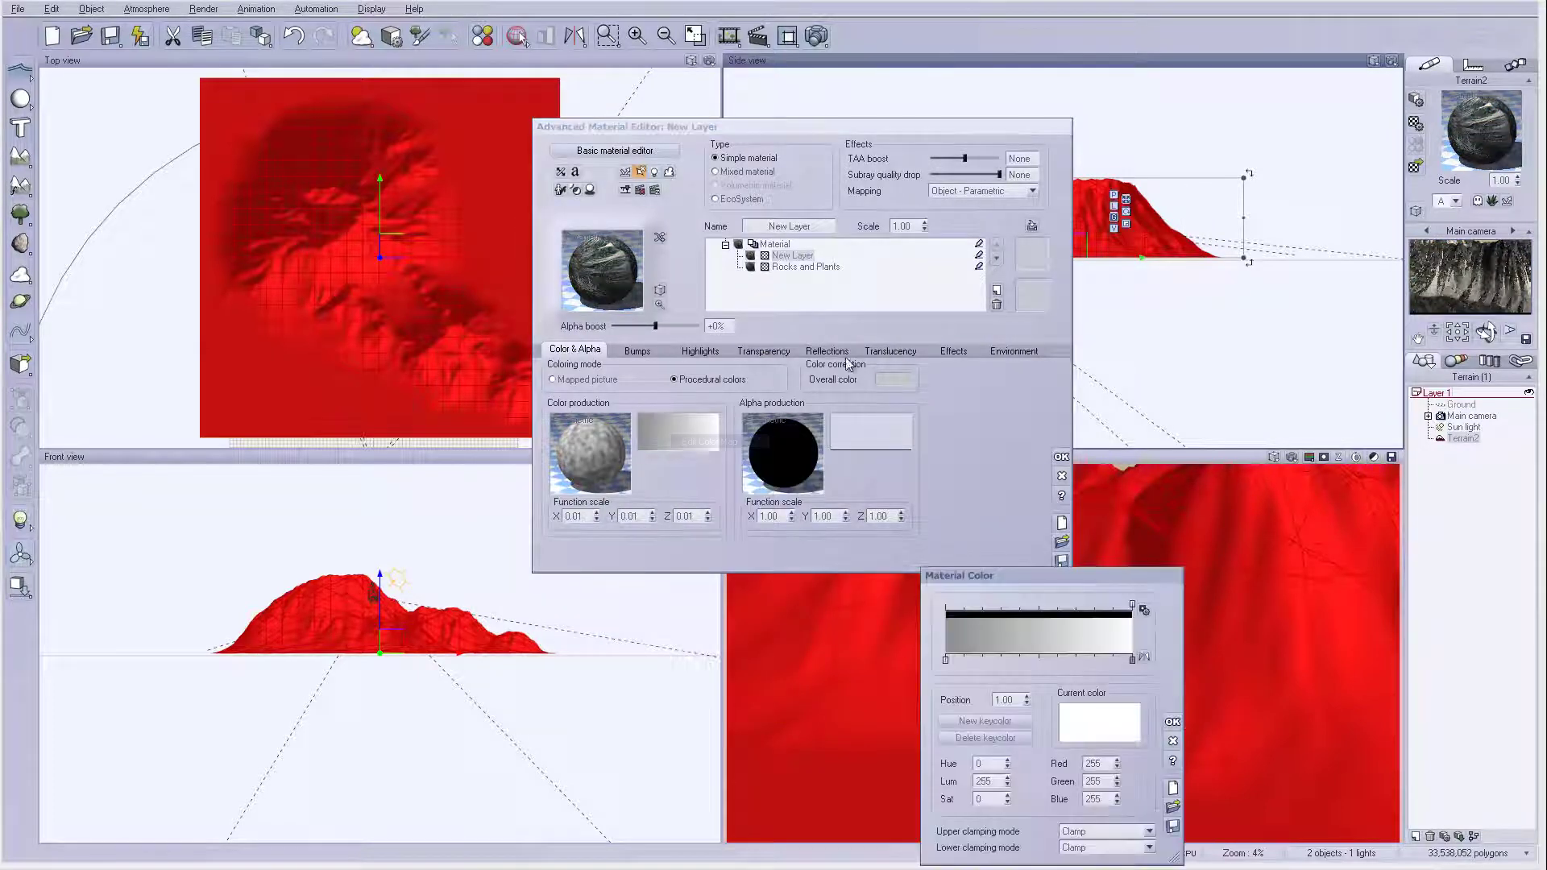
left_click(947, 662)
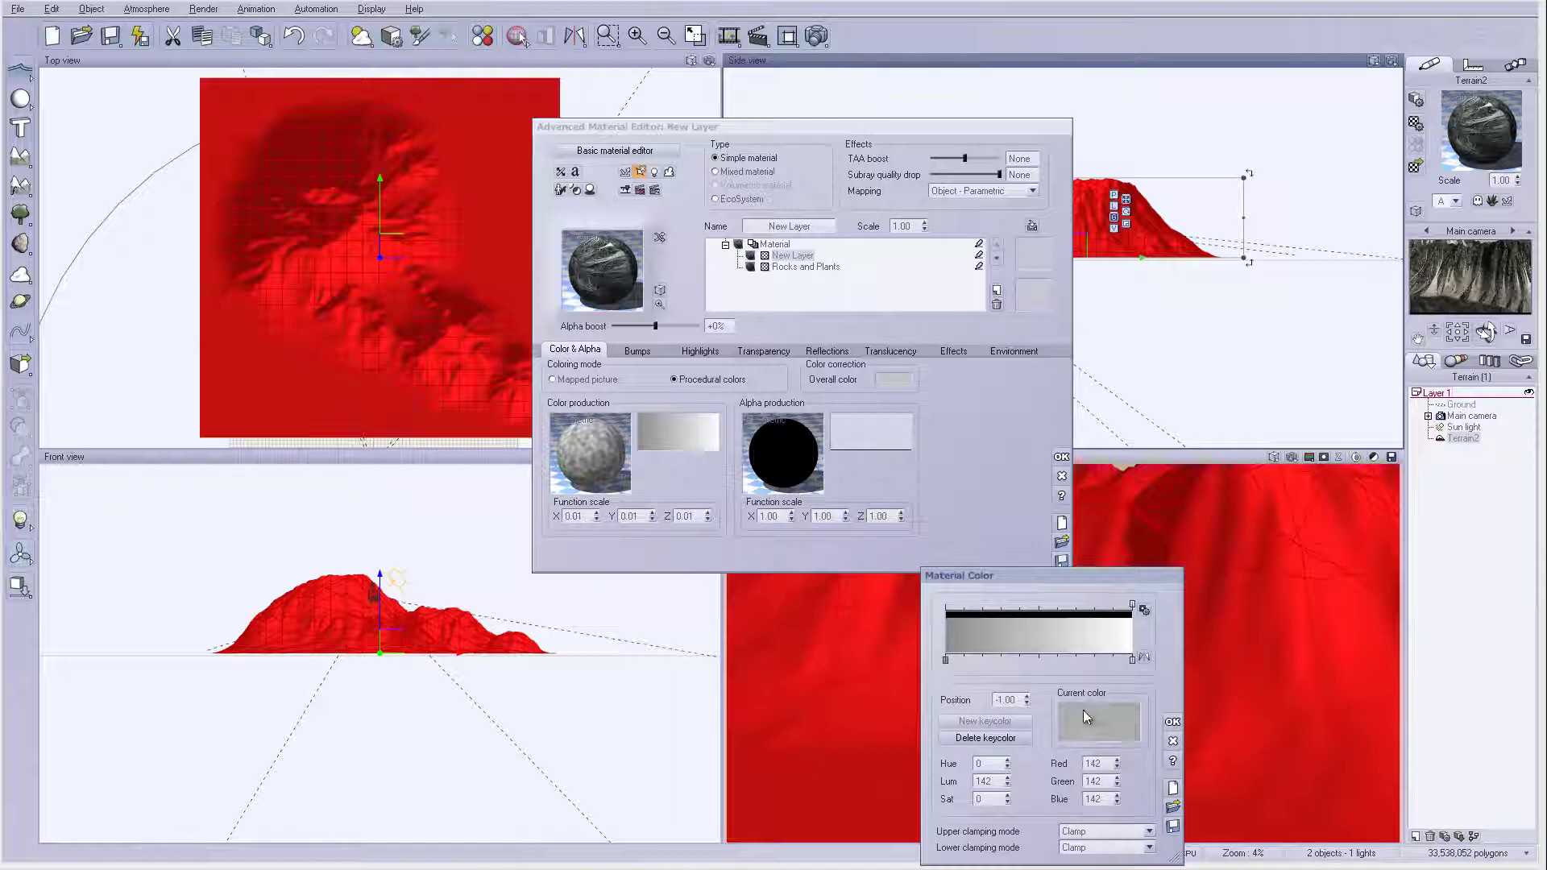
left_click(1083, 709)
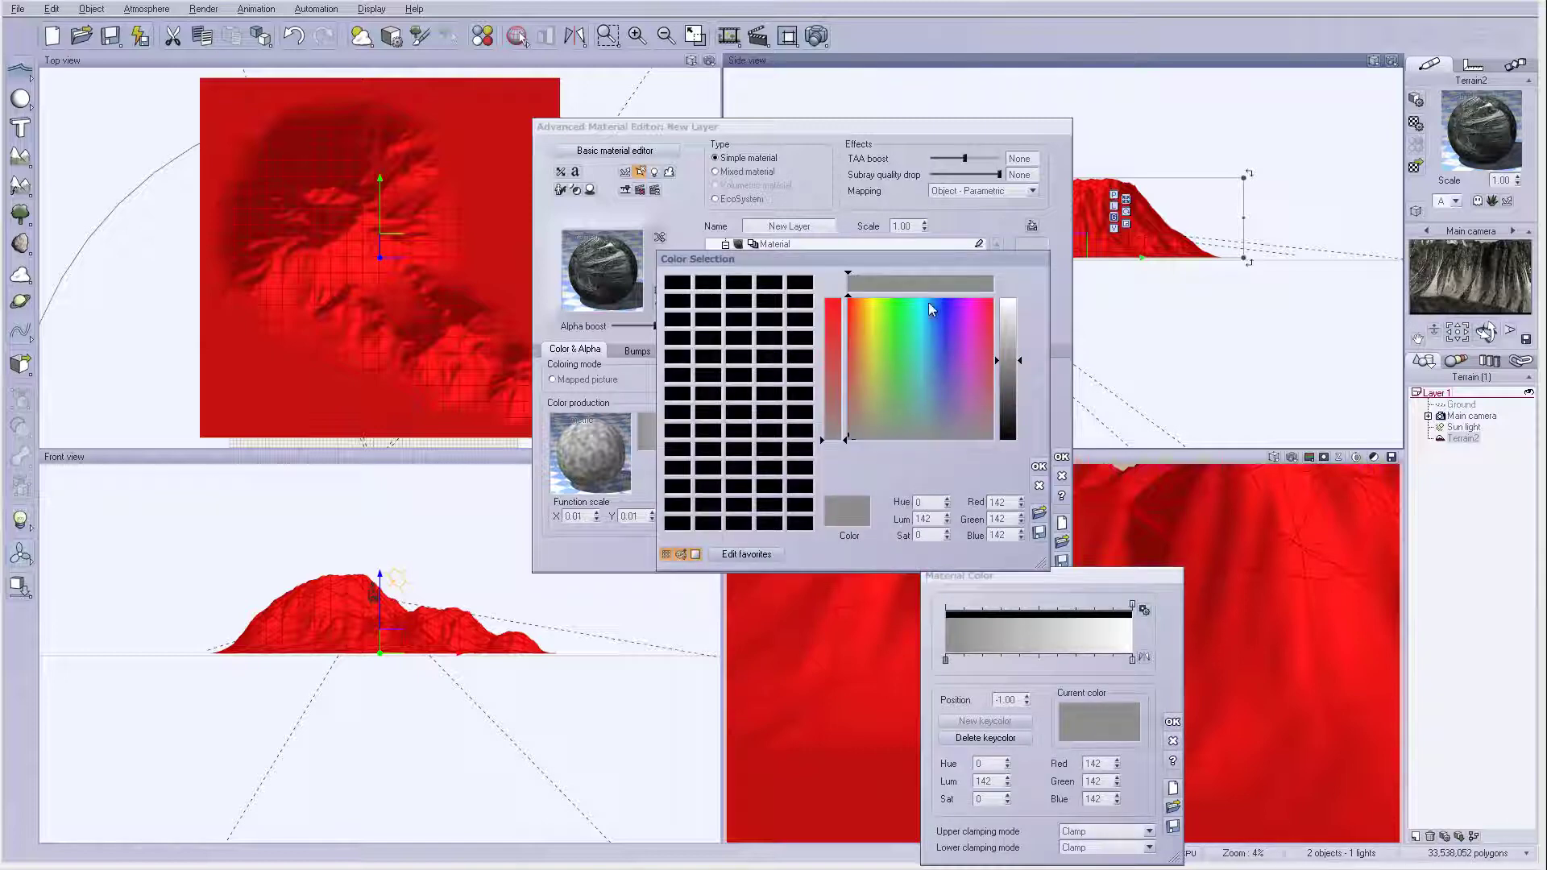
left_click(929, 298)
left_click_drag(1014, 320, 1012, 304)
left_click(1038, 465)
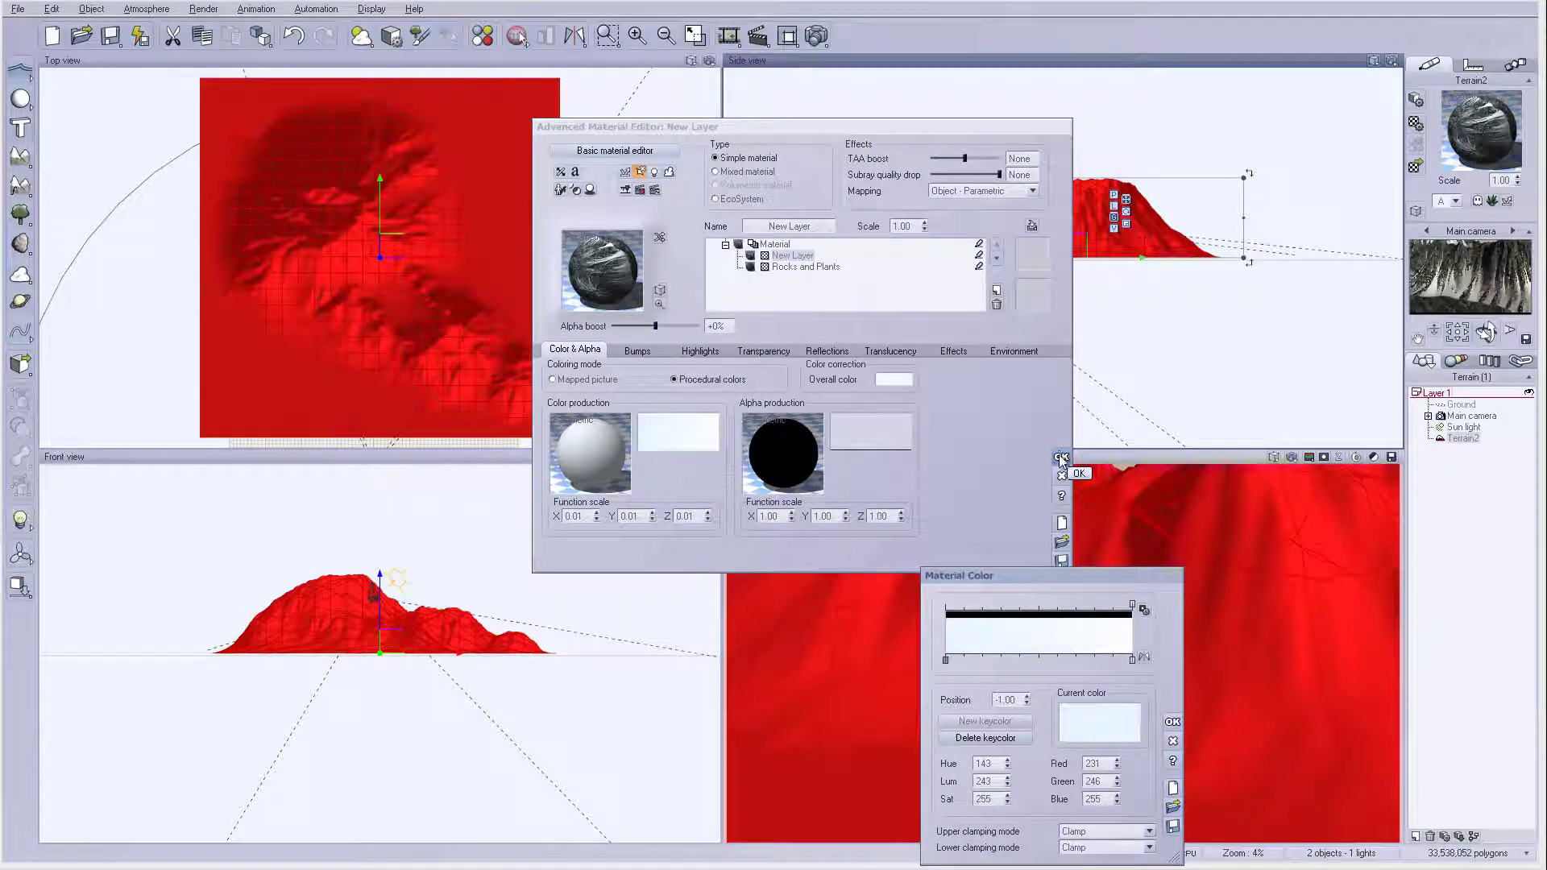
left_click(1172, 722)
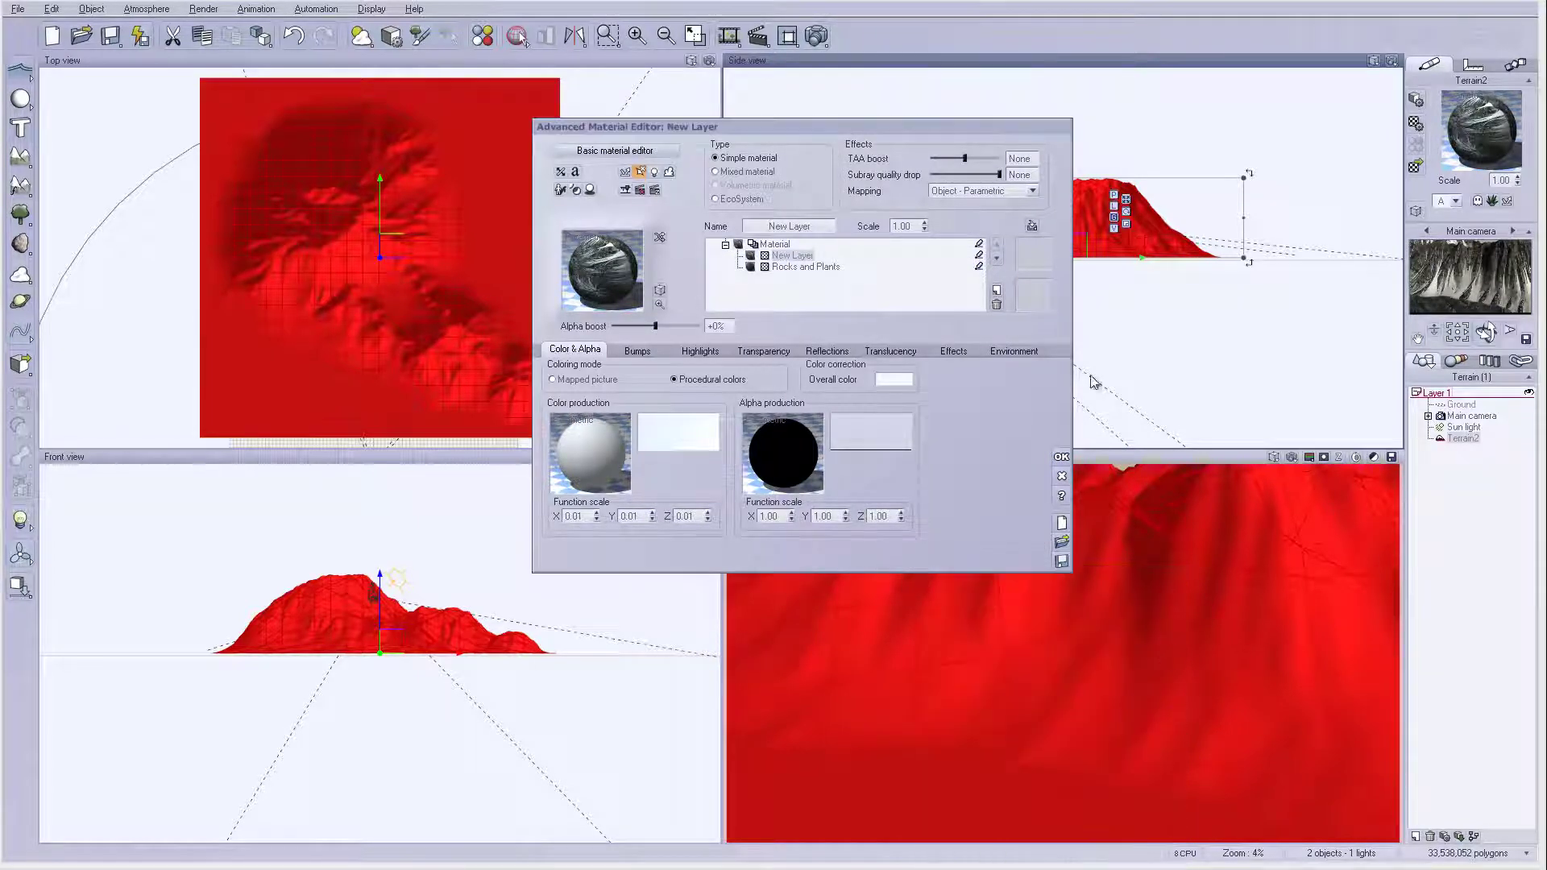
Accept the recolored material and render the main camera view to check the white flow streaks
left_click(1061, 457)
key("ctrl+F9")
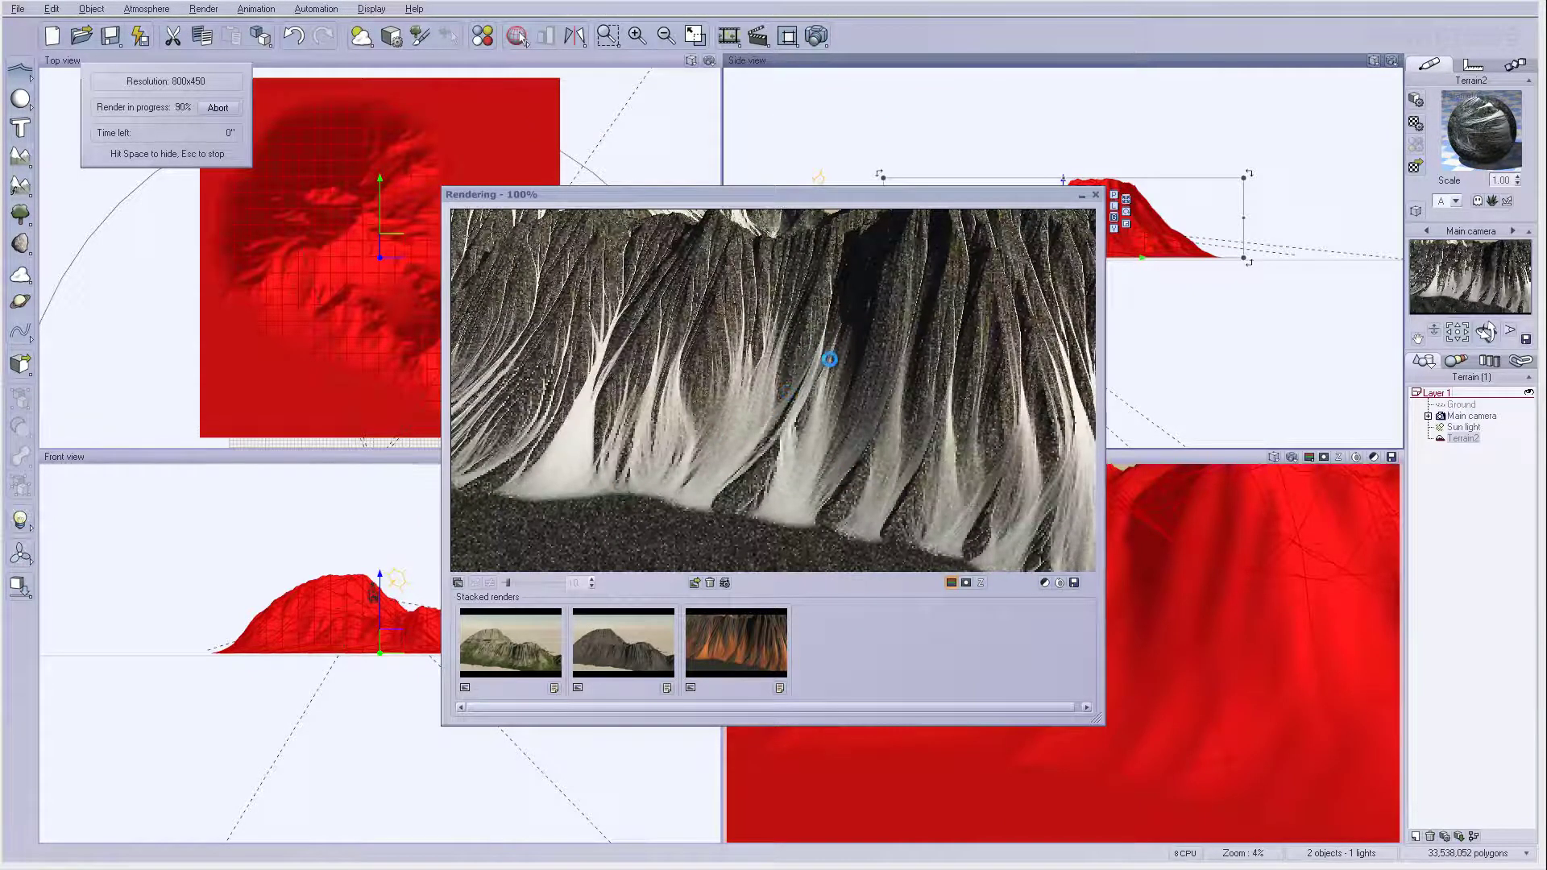
left_click(1096, 197)
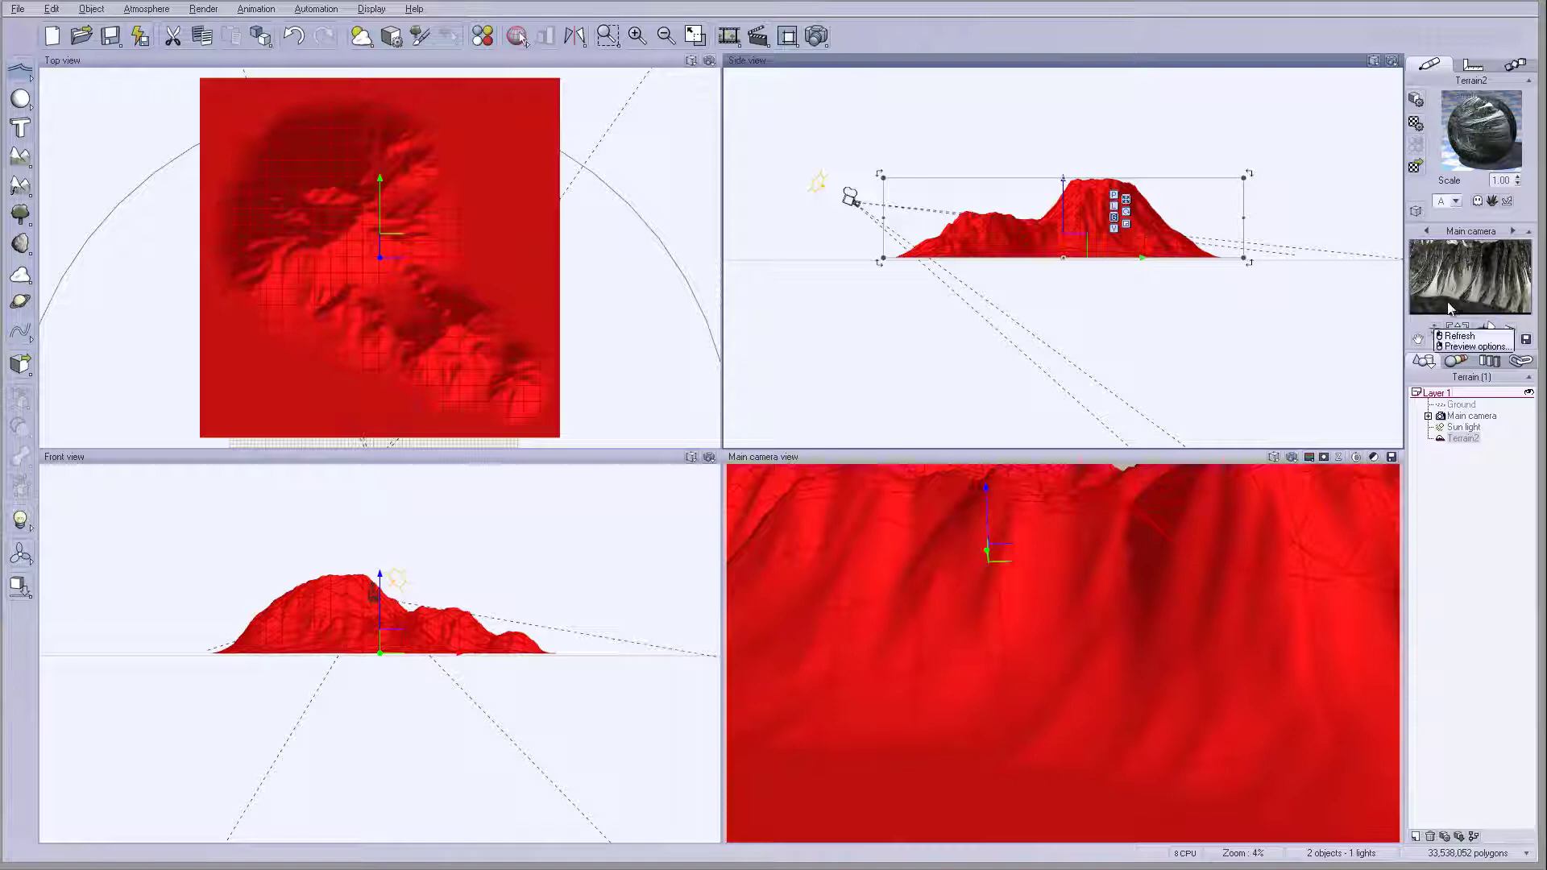
Add the Snow material from the Landscapes collection as a layer in the terrain's material and set its alpha boost to 0%
double_click(1491, 137)
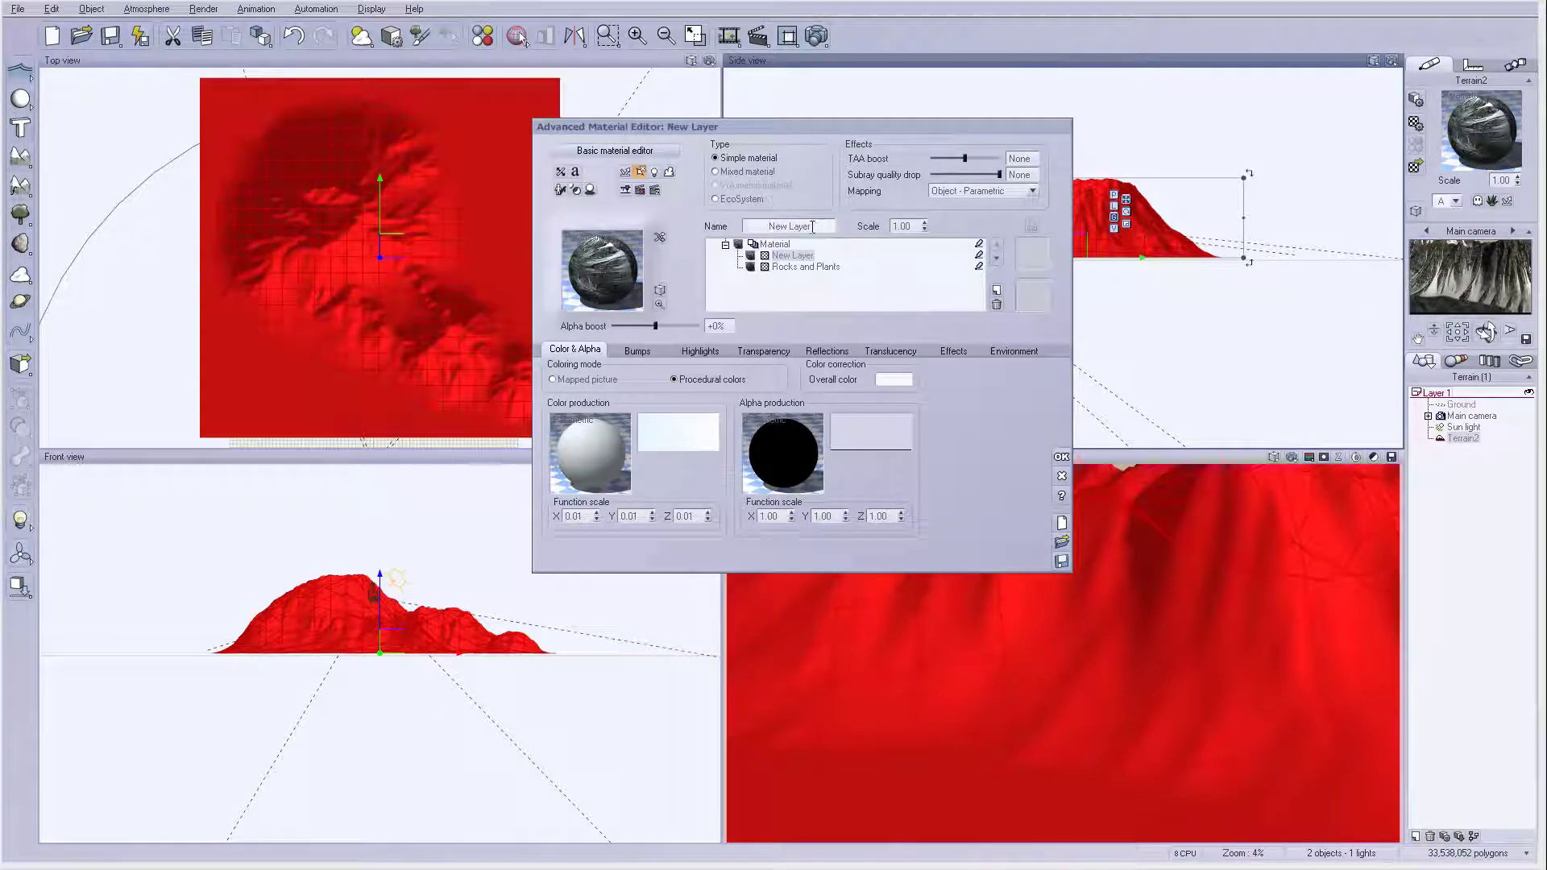
left_click(991, 290)
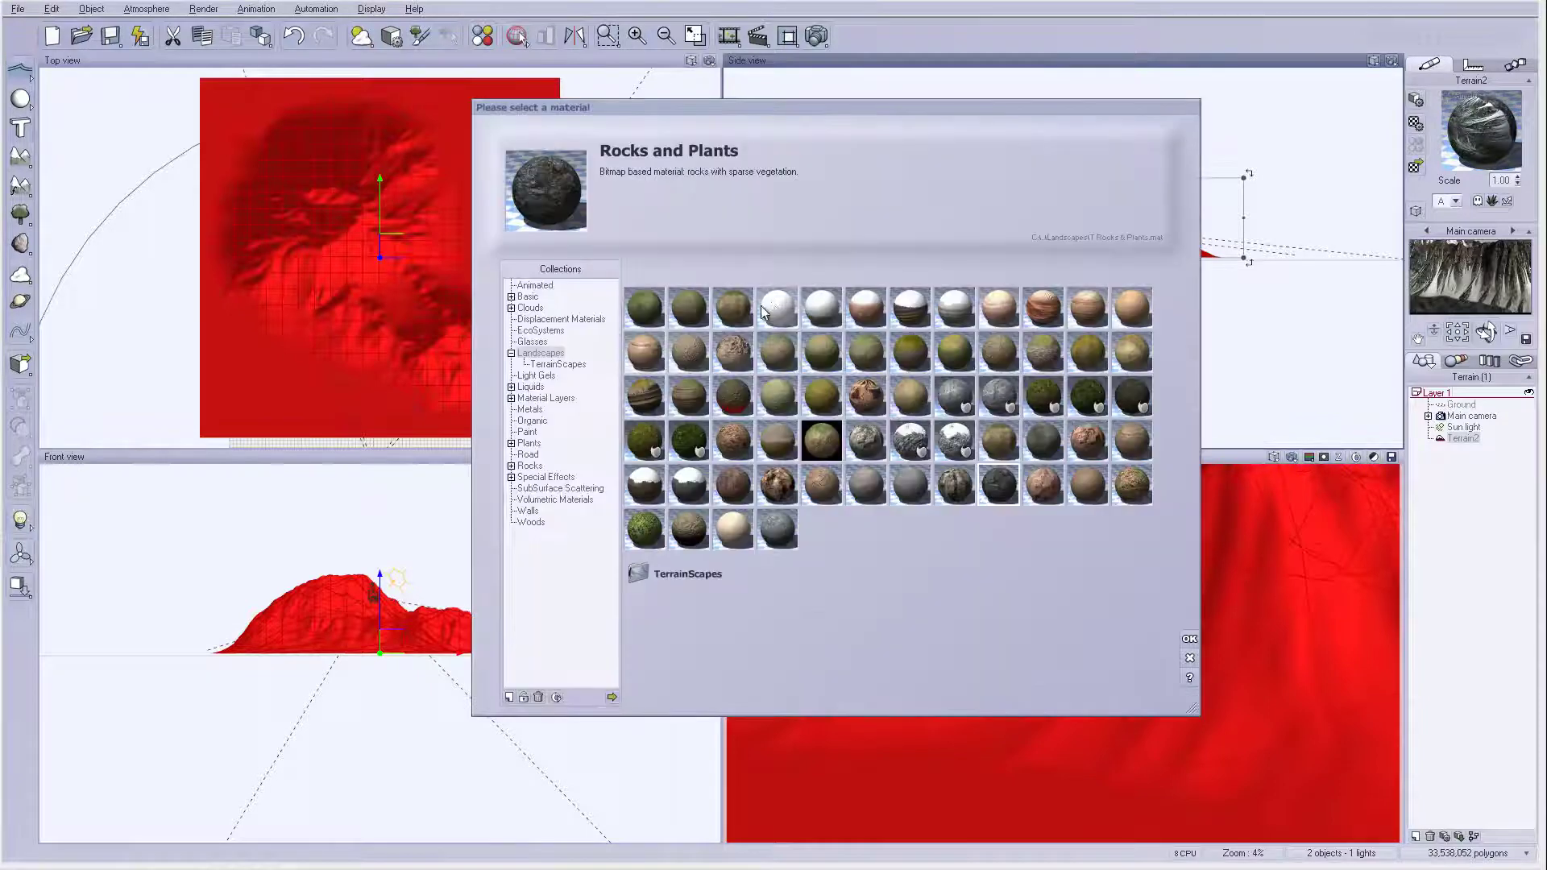
left_click(1095, 588)
left_click(1188, 637)
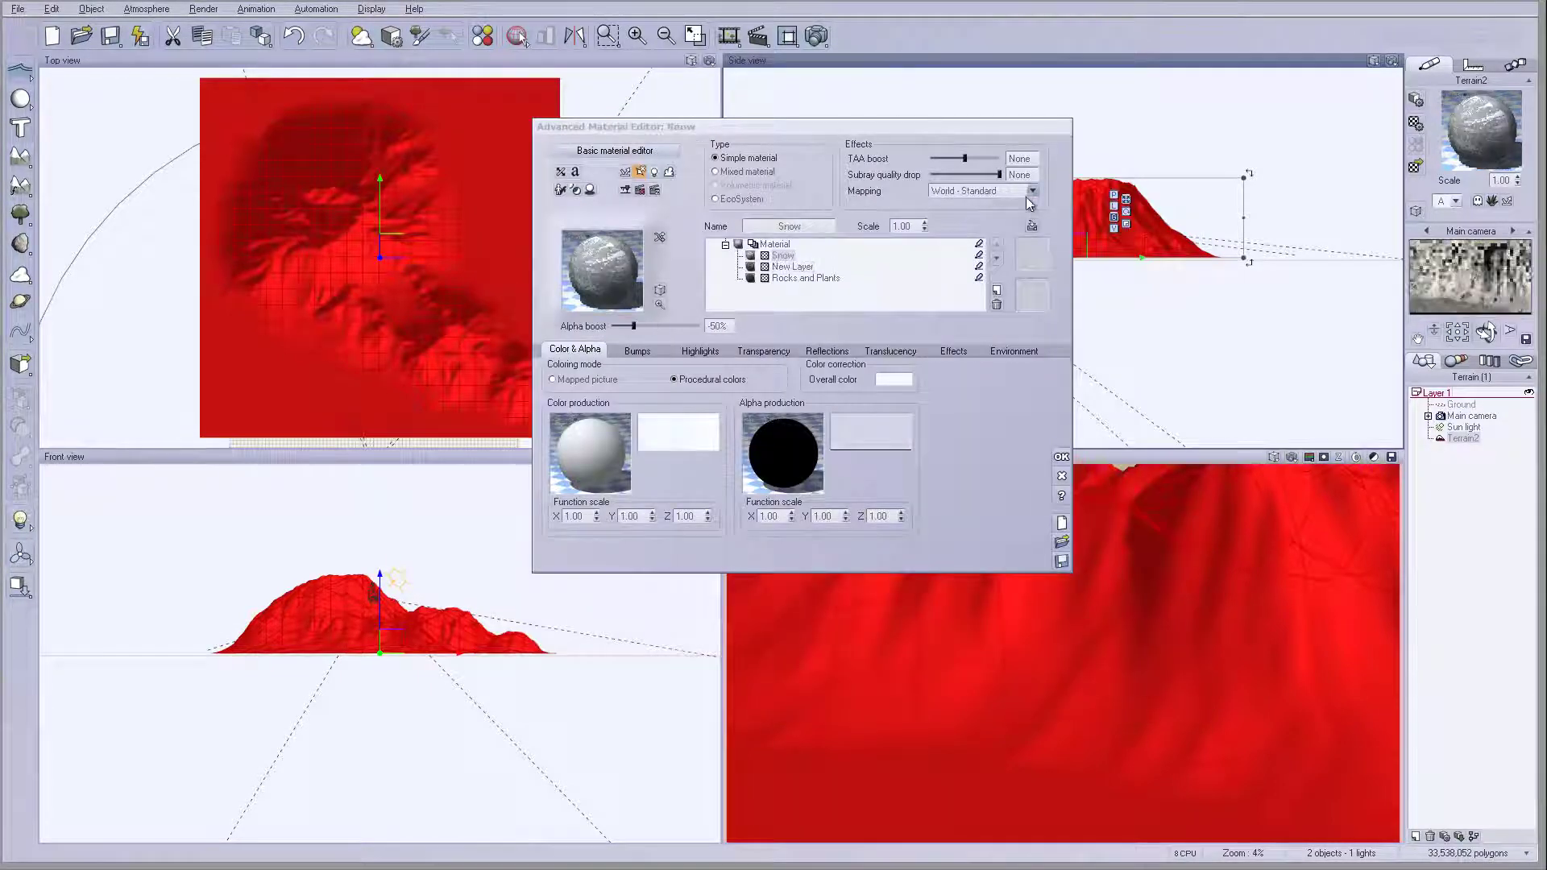
left_click(727, 325)
type("00")
key("Return")
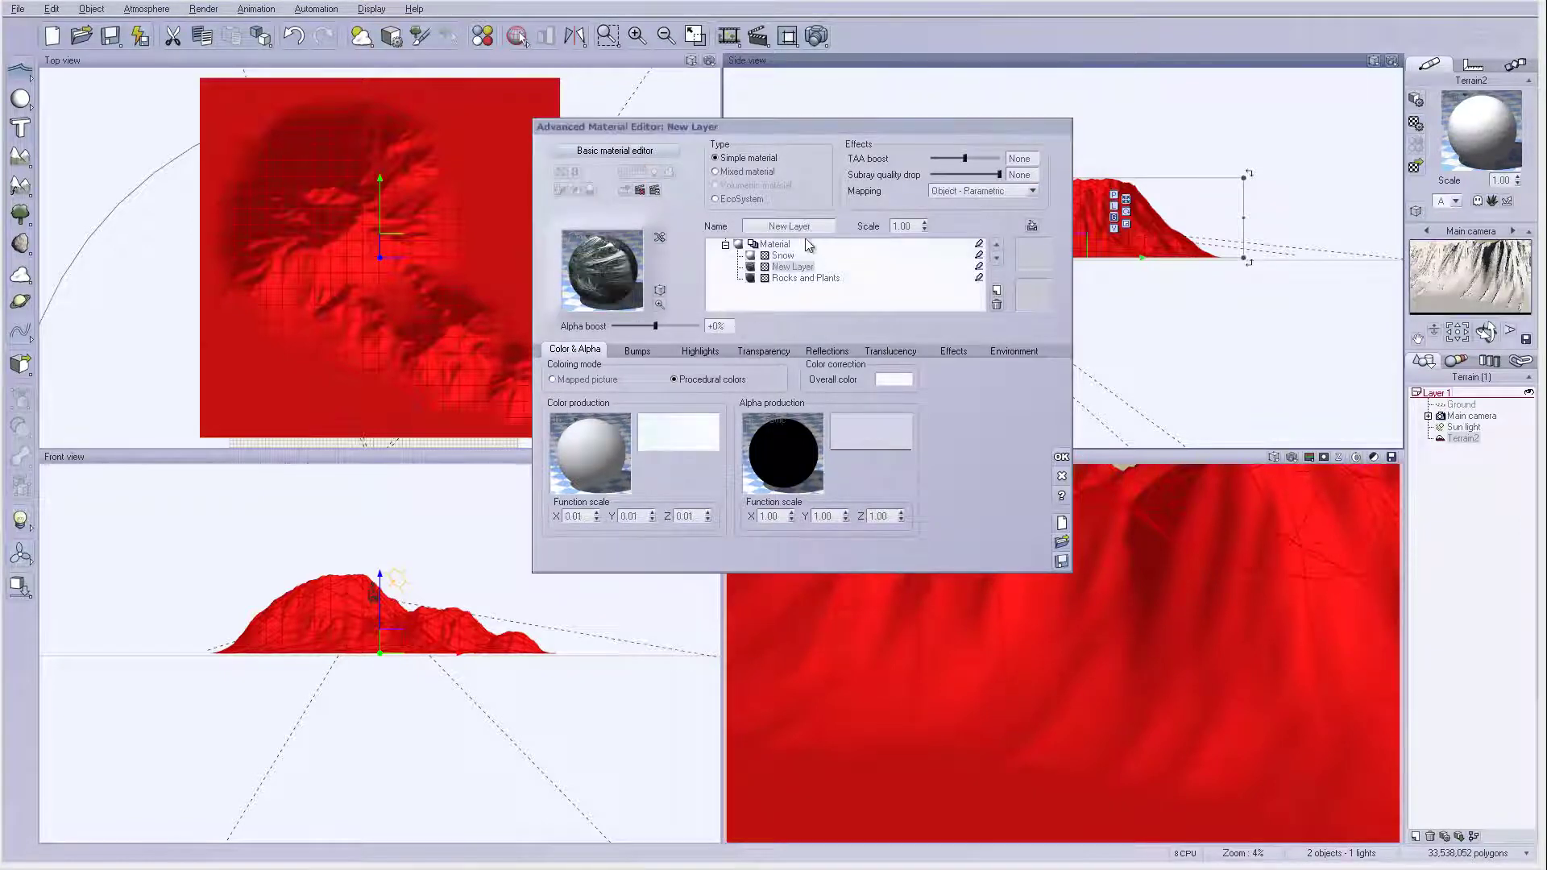
Restrict the Snow layer to the terrain's base with an altitude range of -1.00 to -0.96 and a top fuzziness of 5%
left_click(784, 255)
left_click(1008, 352)
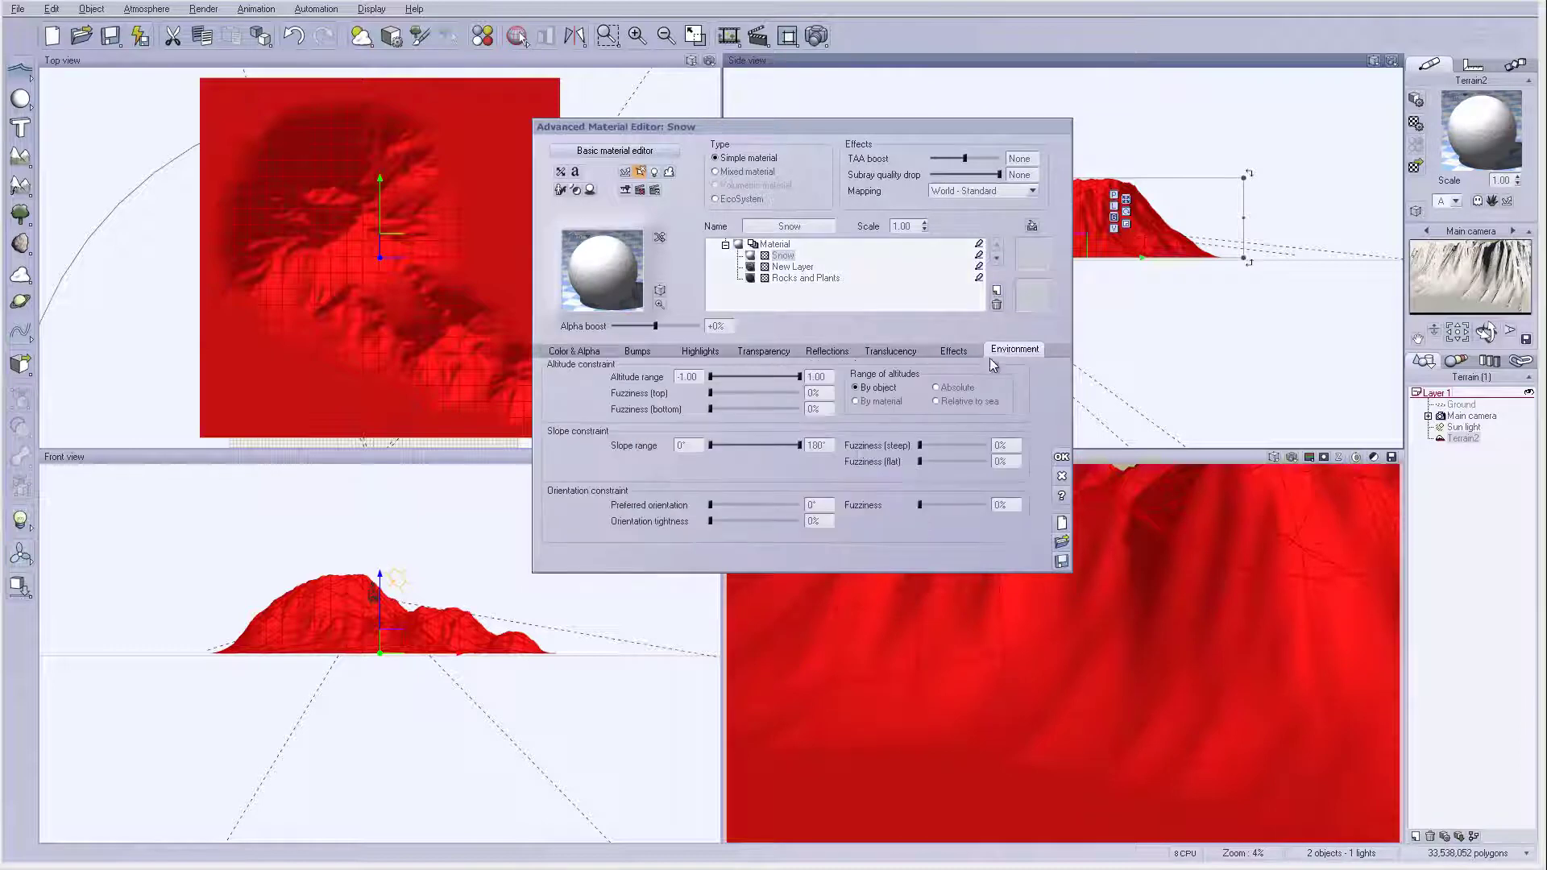
left_click_drag(797, 376, 729, 378)
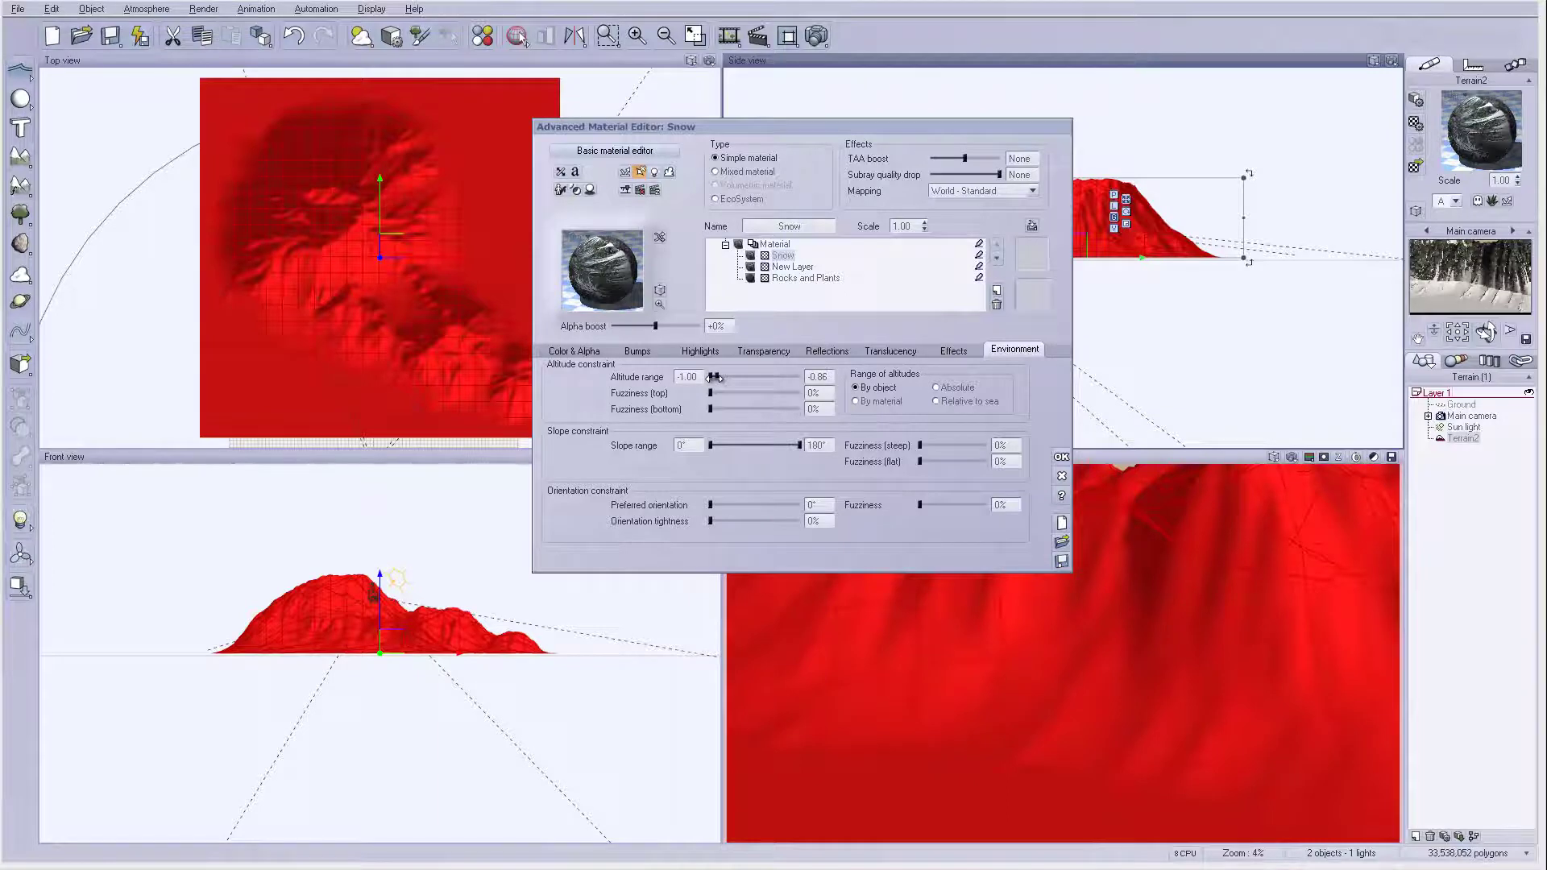
left_click_drag(712, 376, 710, 376)
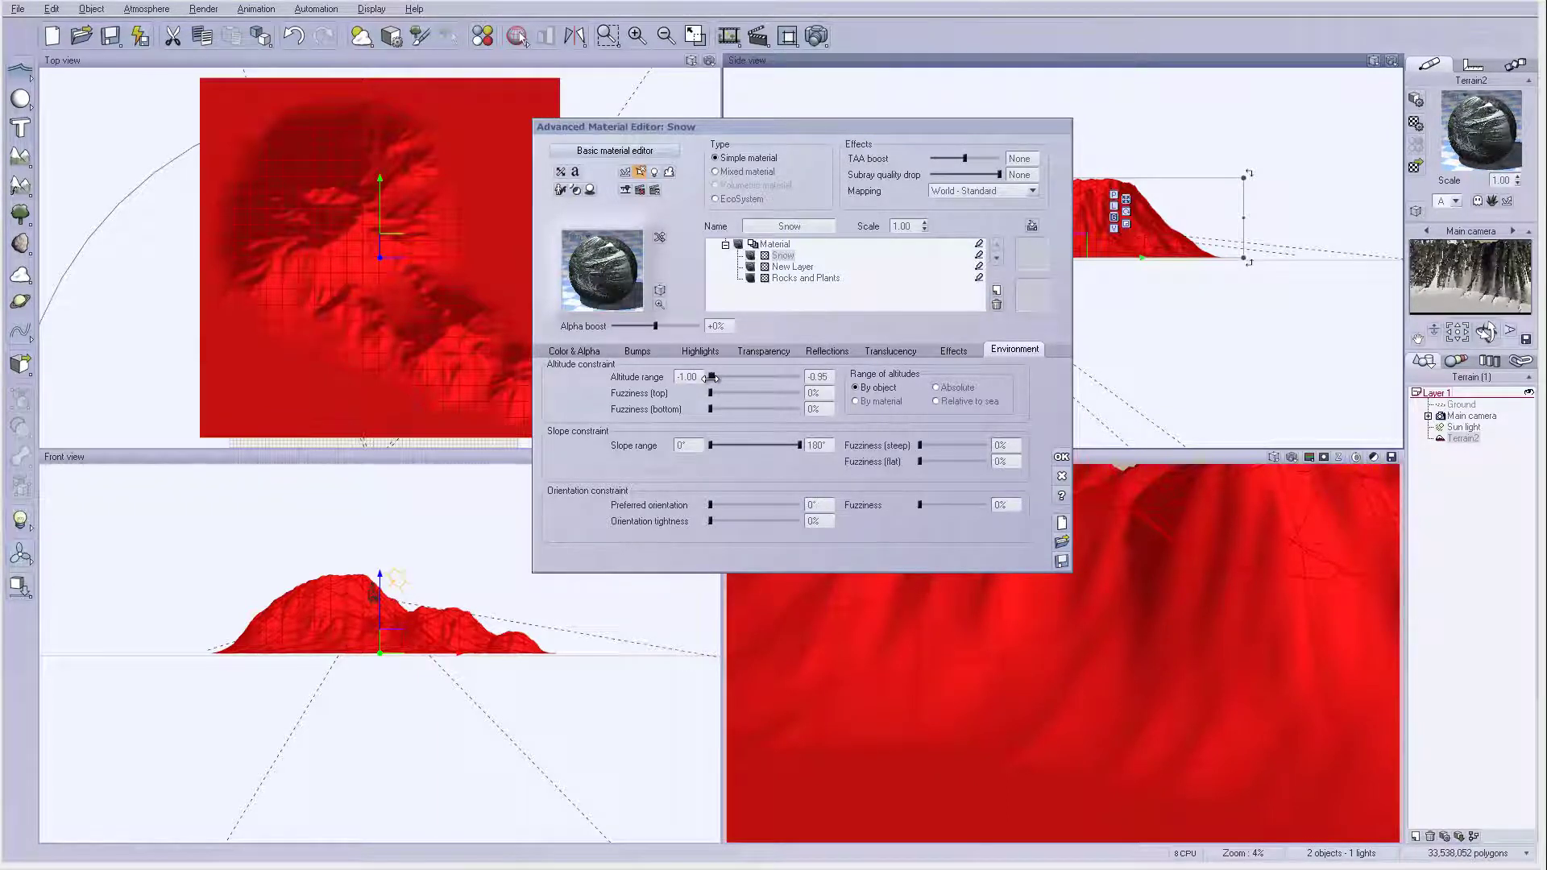
left_click_drag(709, 377, 709, 377)
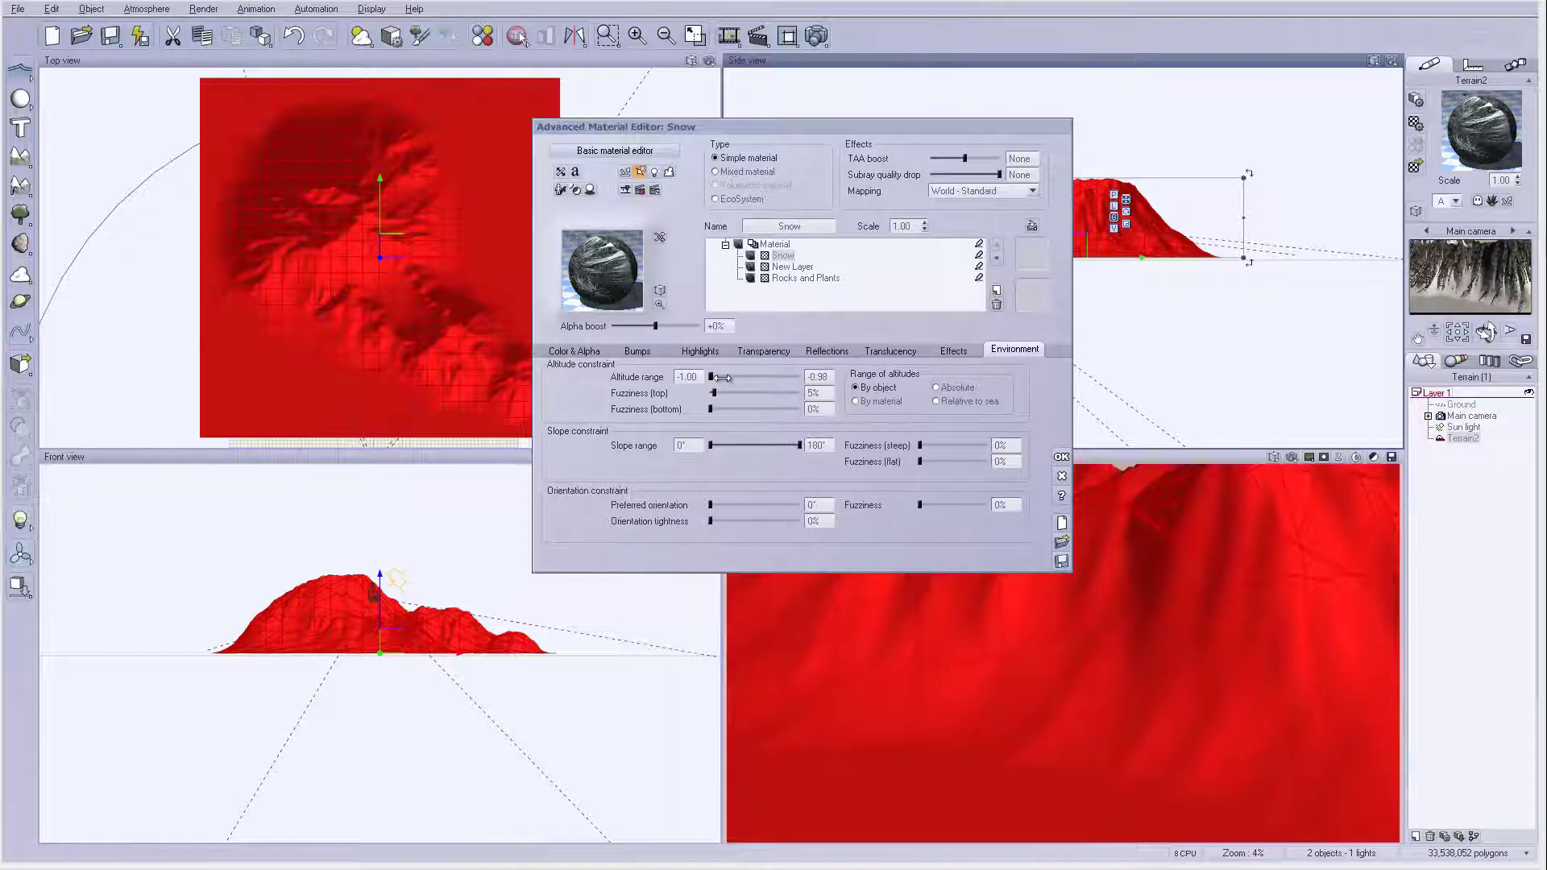
left_click_drag(722, 376, 759, 372)
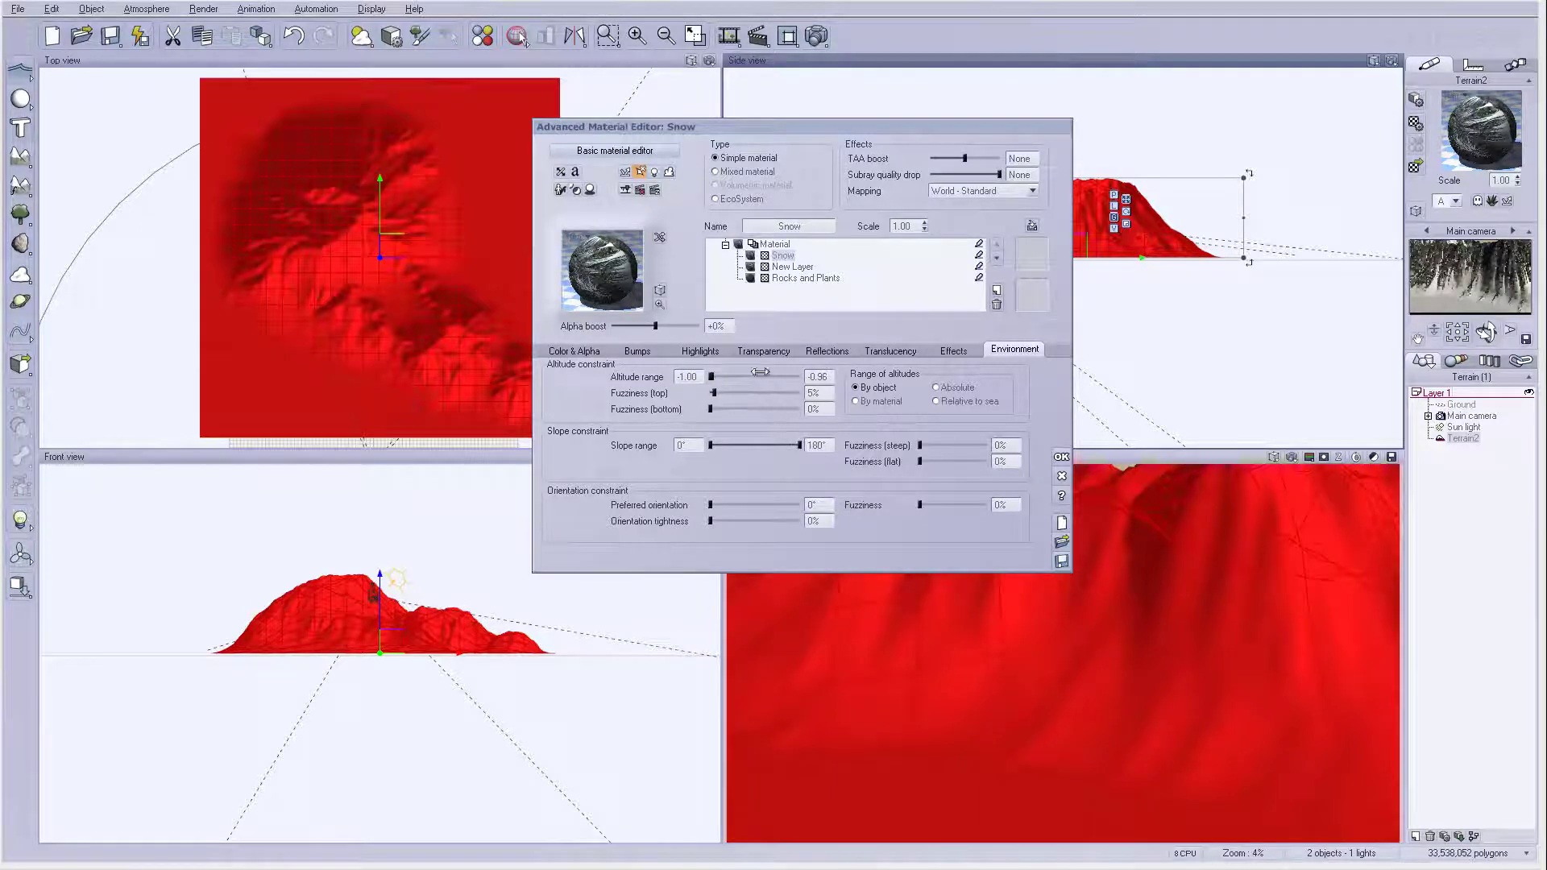
Accept the material and render the main camera view to check the snow at the foot of the slopes
left_click(1061, 457)
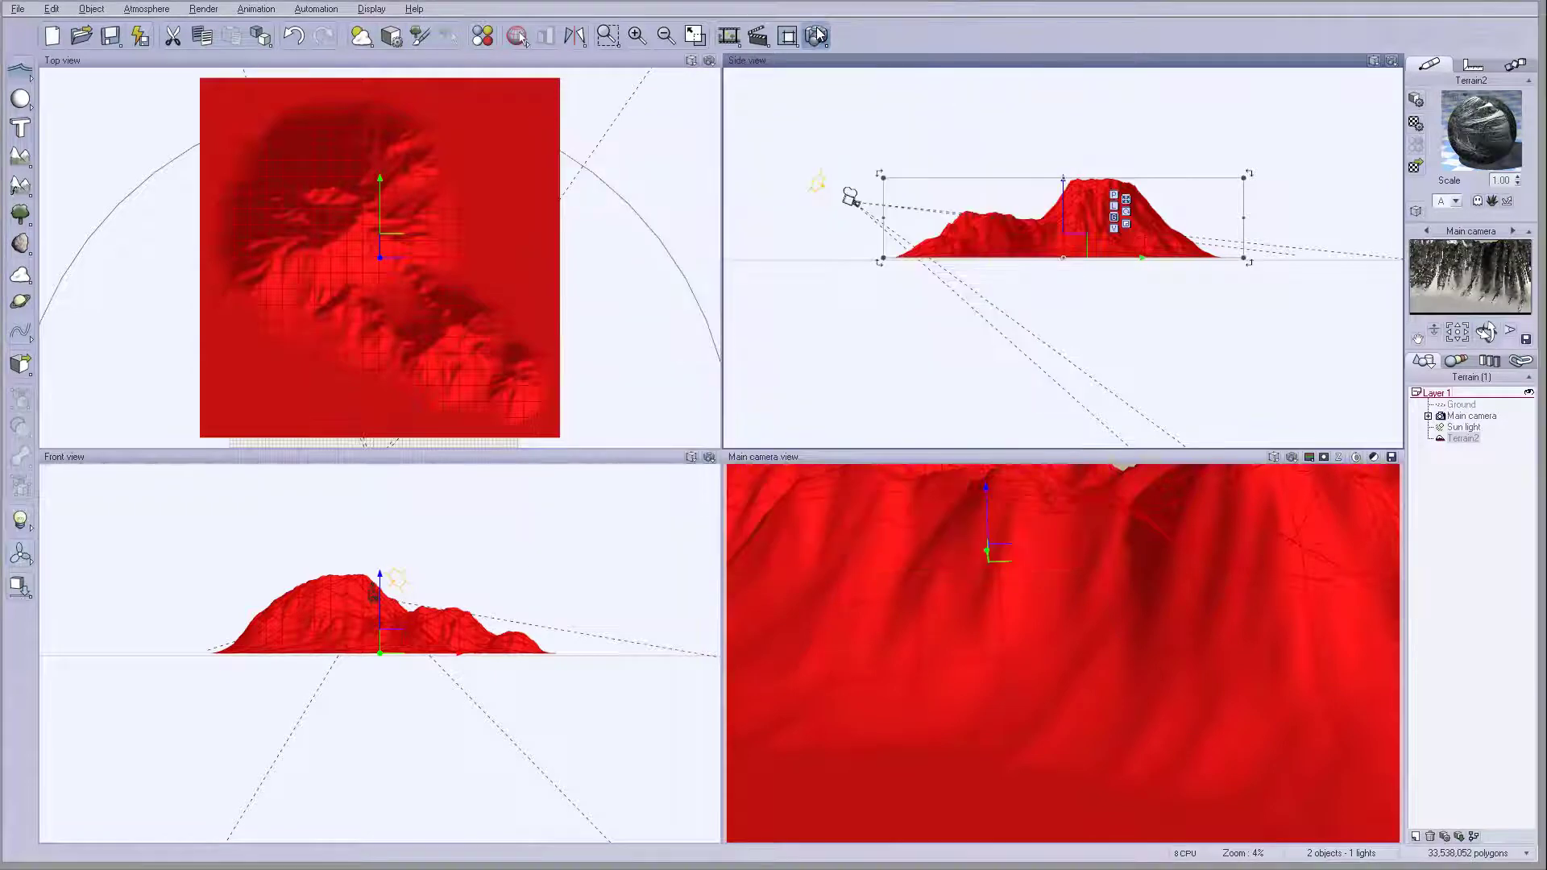
key("ctrl+F9")
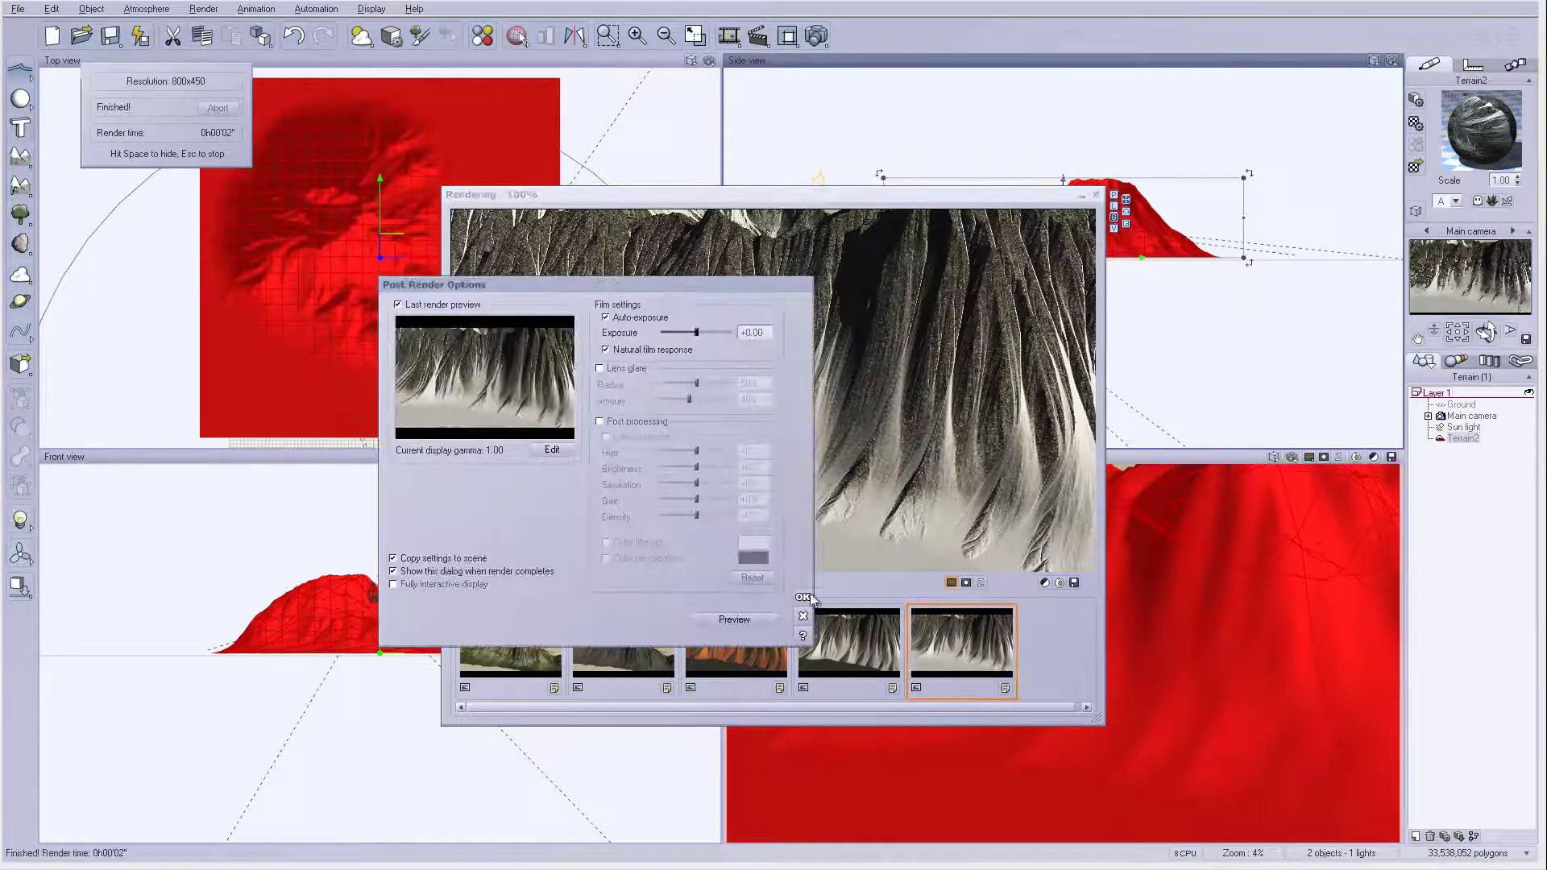
left_click(804, 597)
left_click(1096, 196)
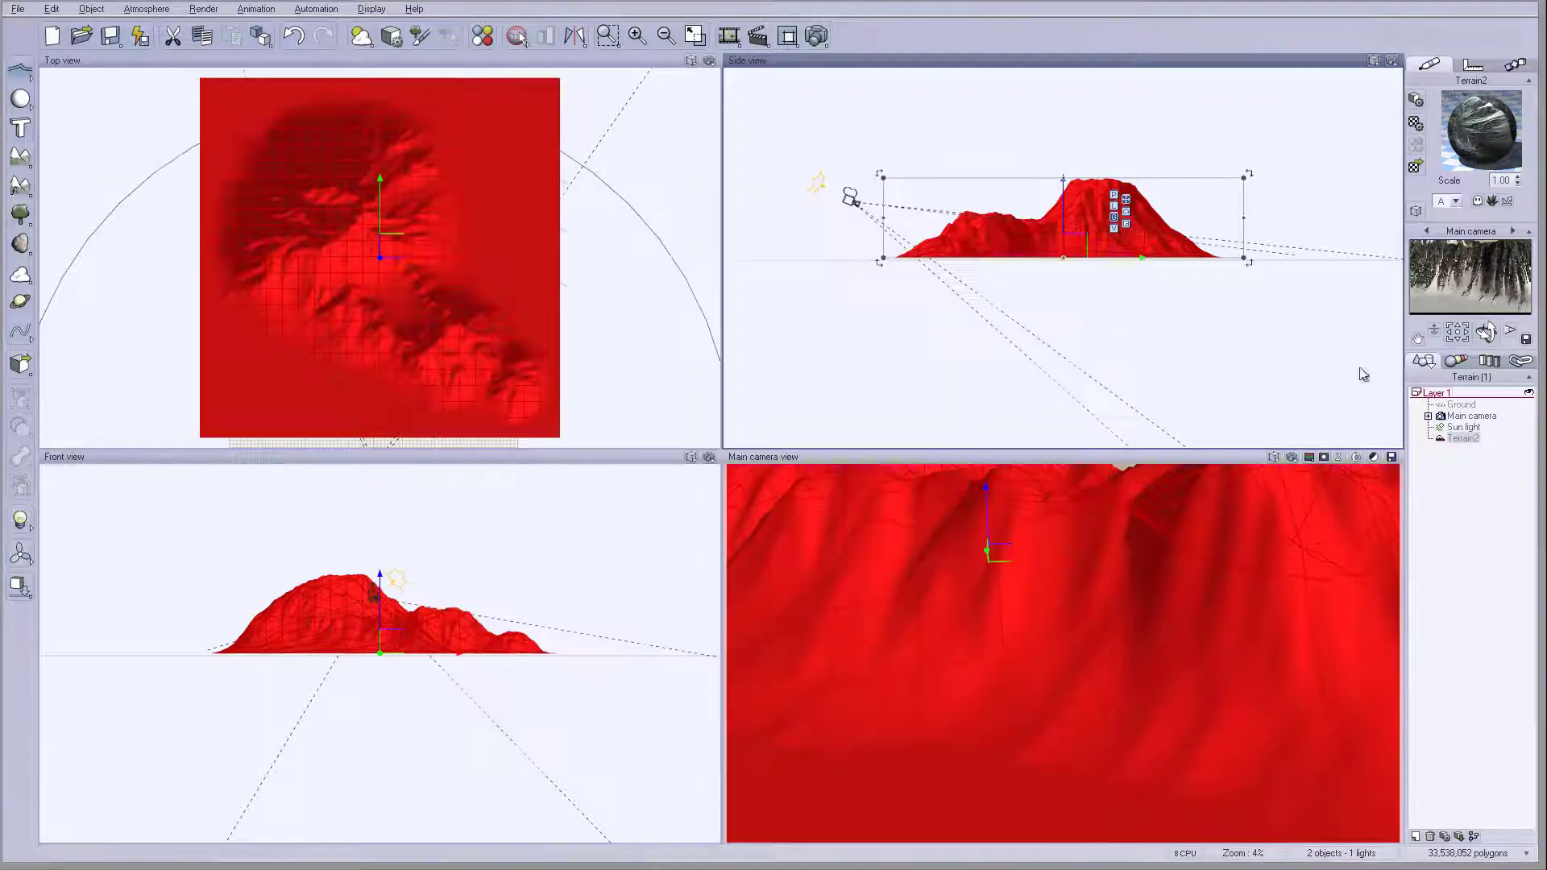
Move the main camera back and up to a height of about 340.84 so it frames the mountain
left_click(1062, 252)
left_click_drag(1077, 255, 975, 194)
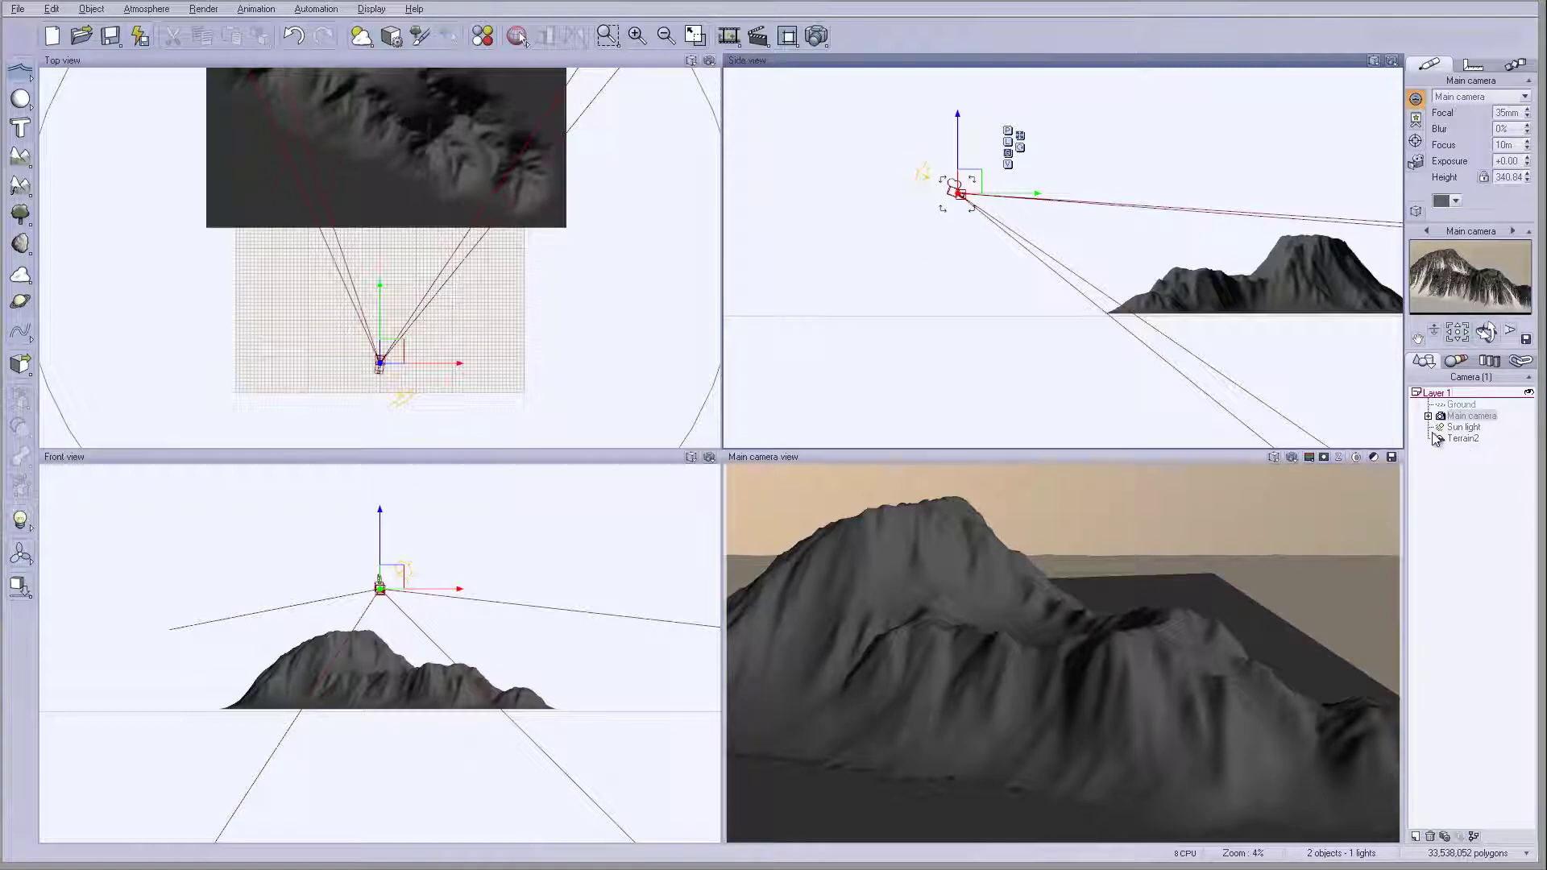
Add another blank layer above Snow in the terrain's material and open its color and alpha settings
left_click(1462, 438)
double_click(1473, 147)
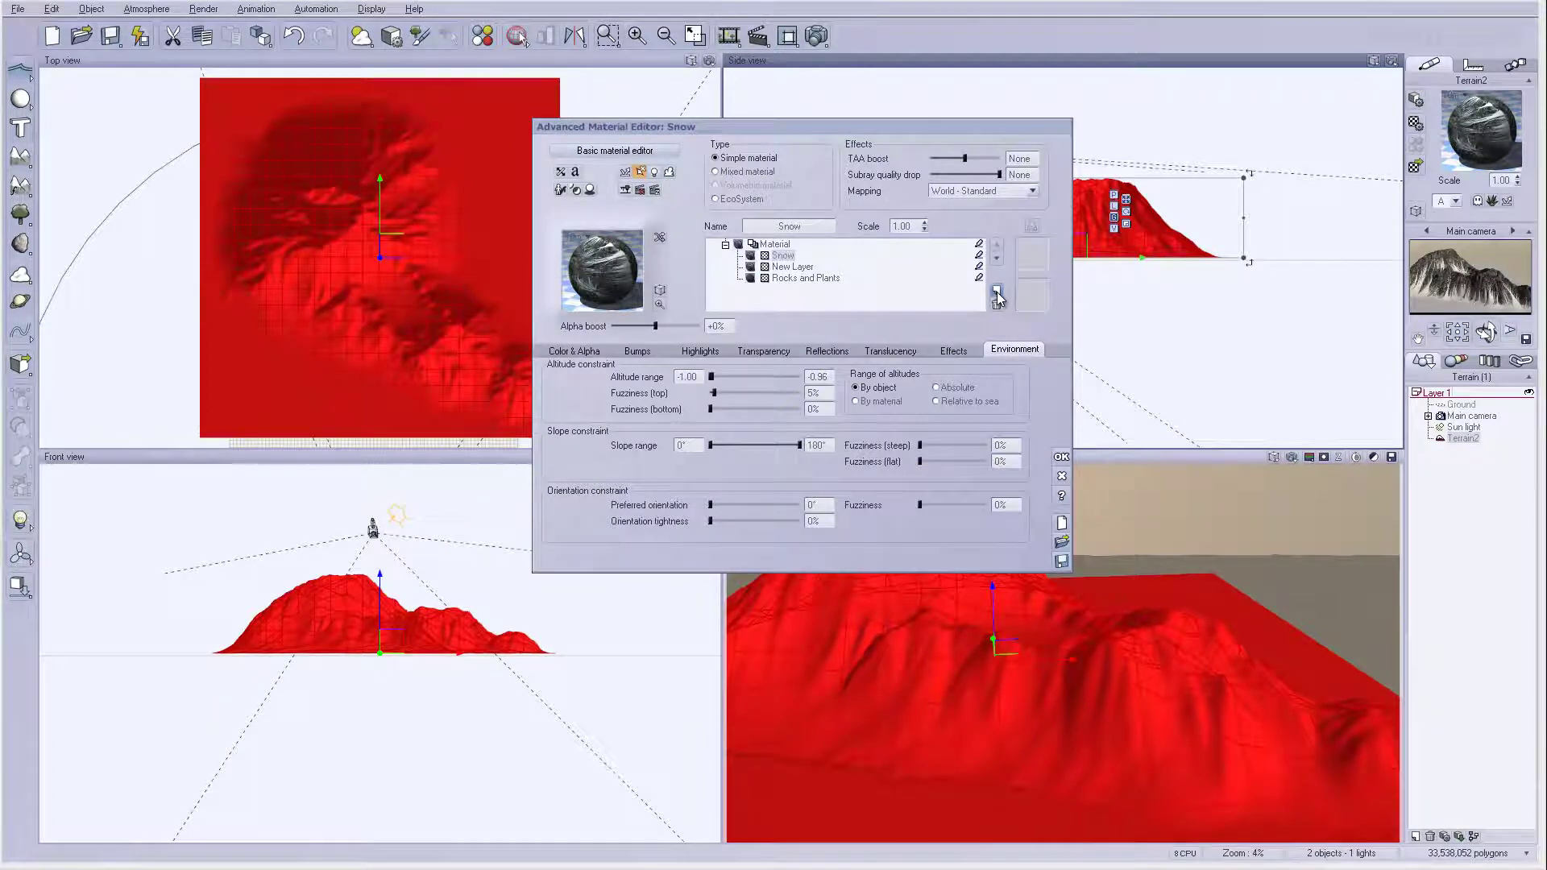
left_click(998, 295)
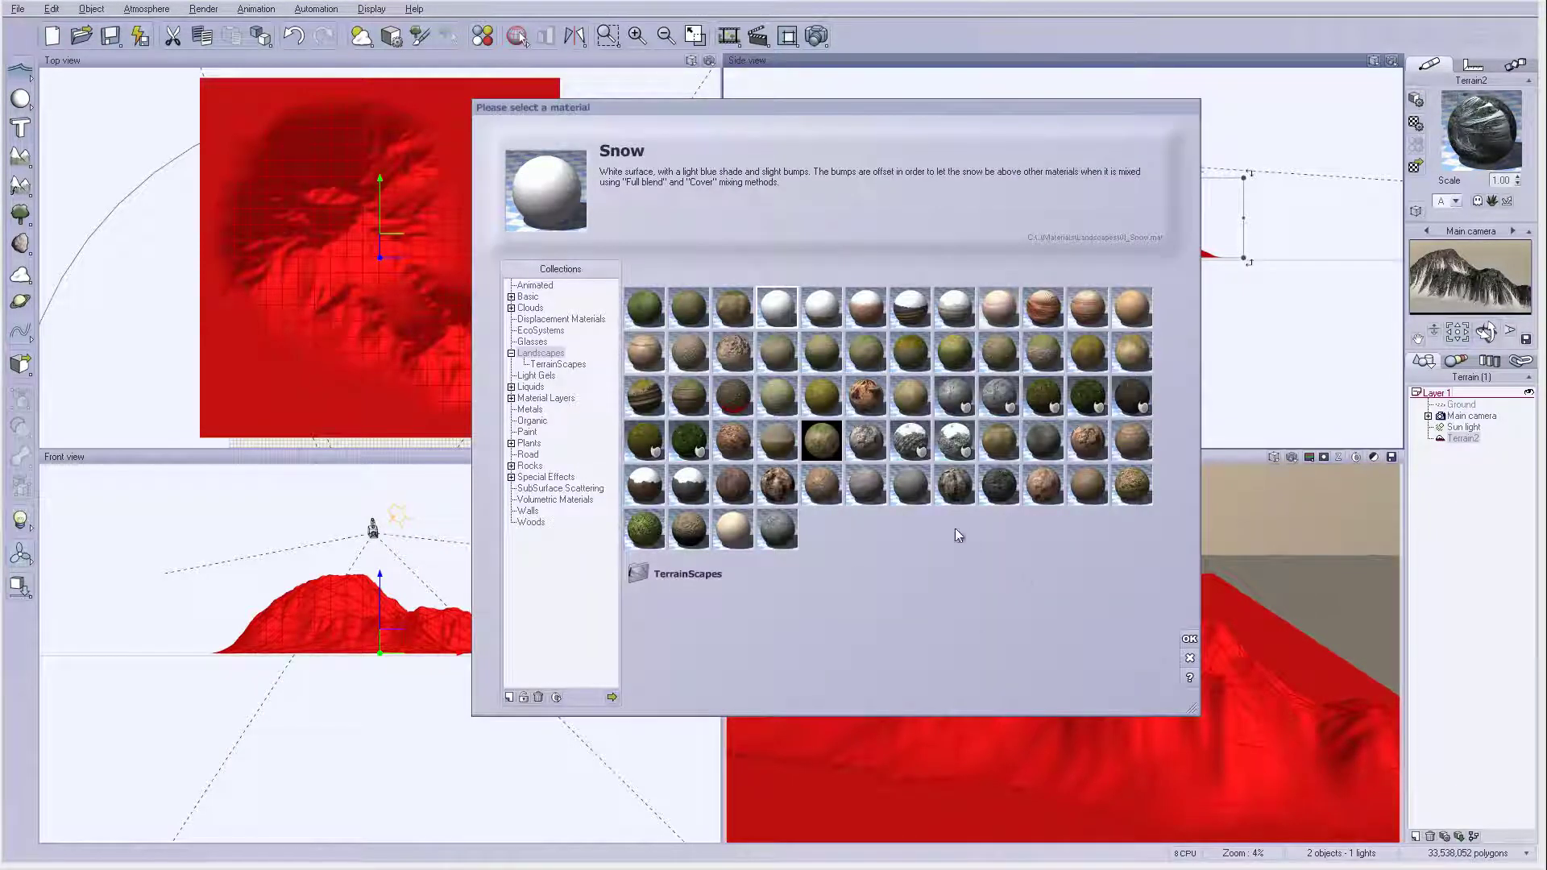
left_click(1189, 660)
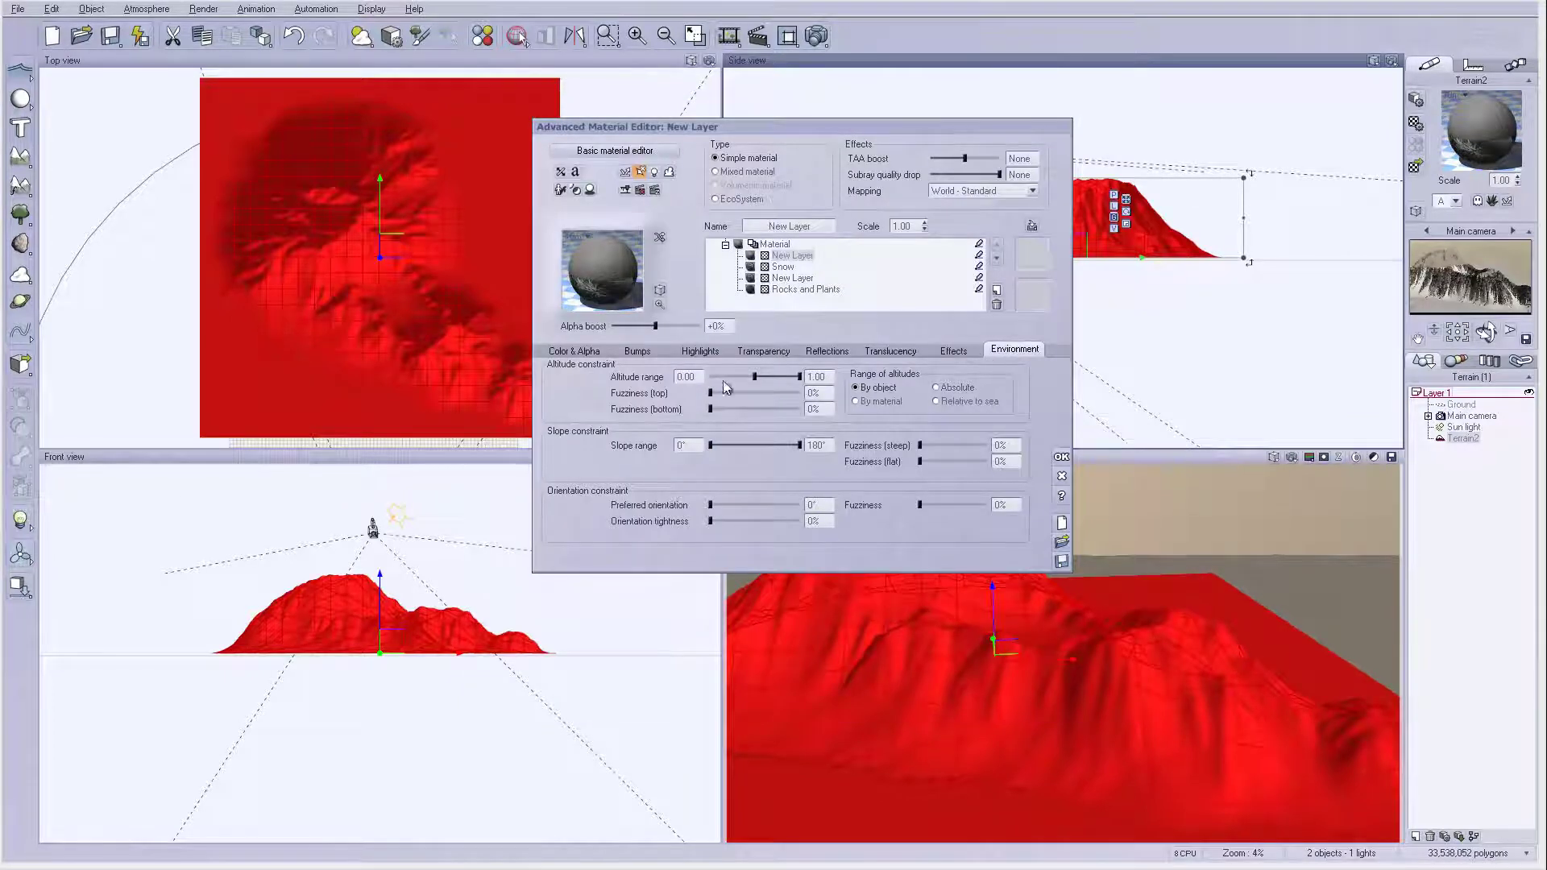
left_click(575, 350)
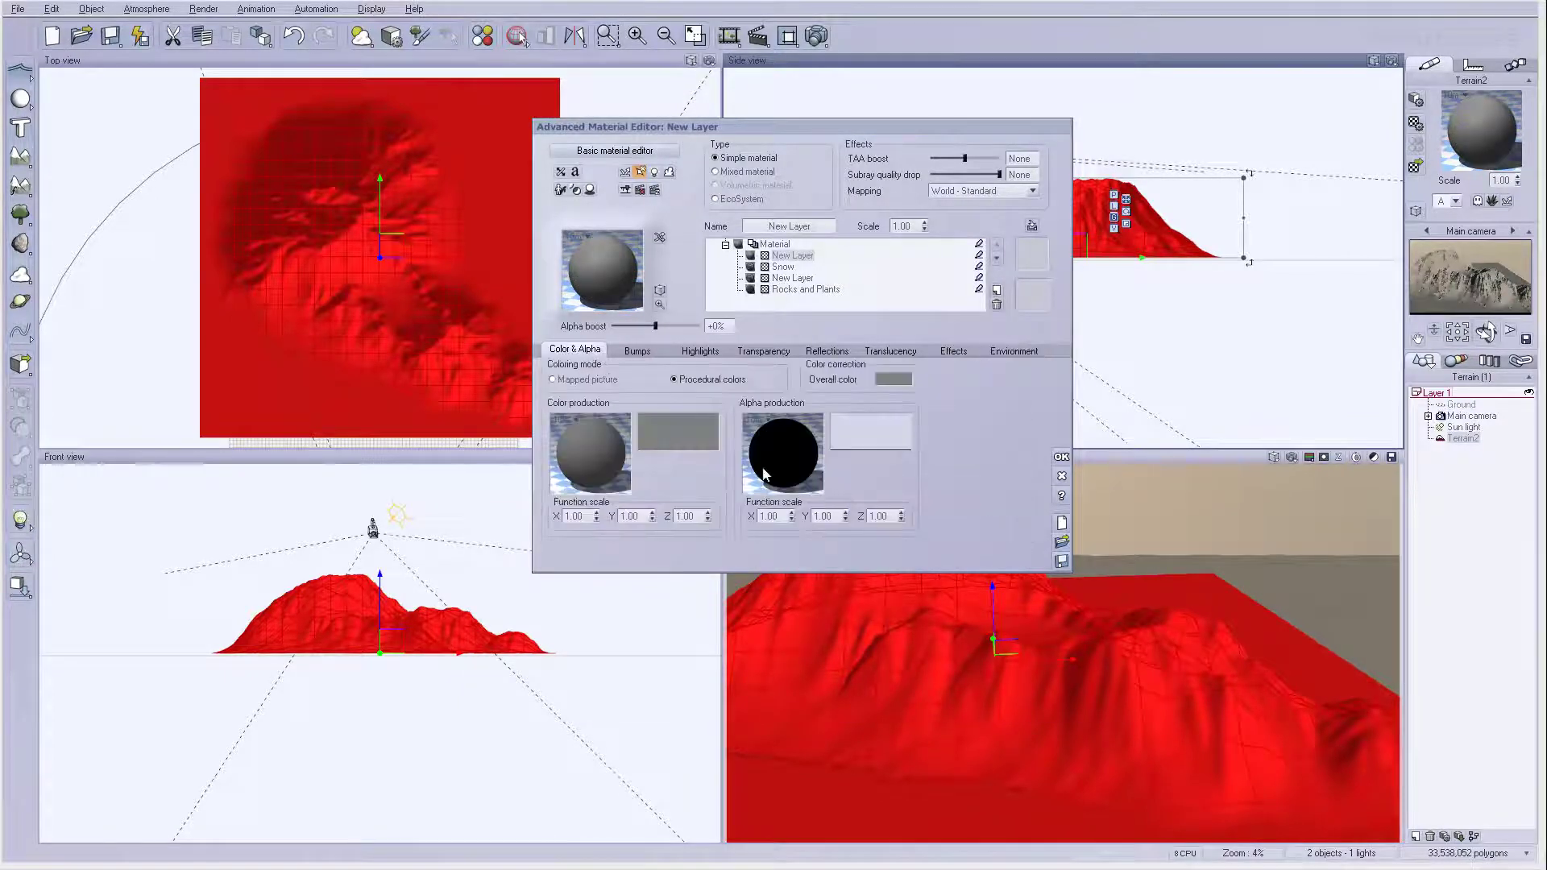
Give the new layer the Green gray color map and drive its color with Perlin Value noise at a scale of 0.1
left_click(692, 438)
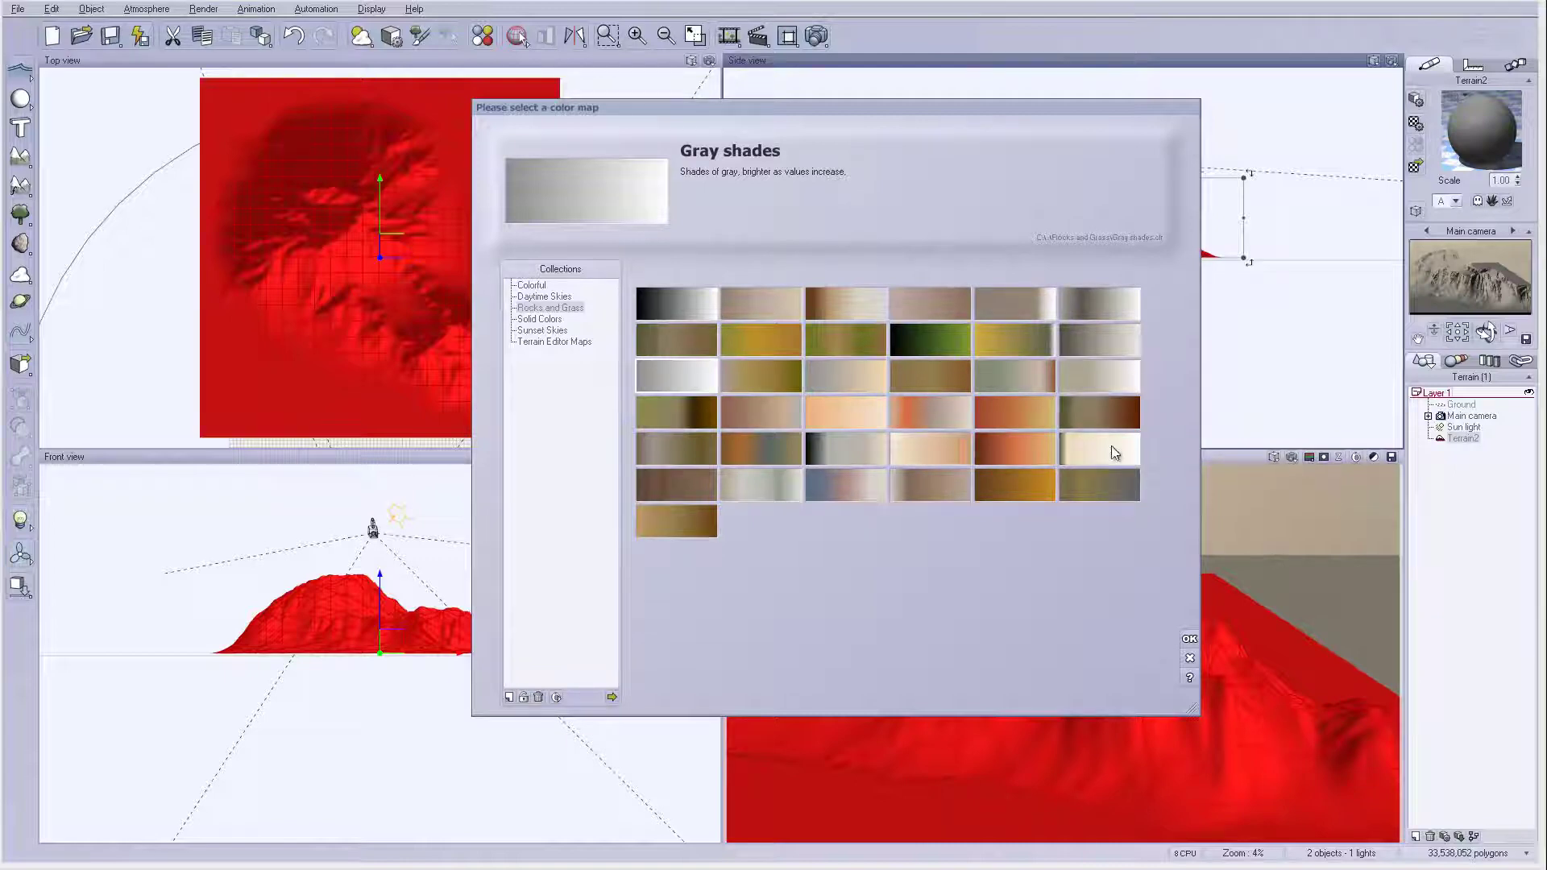
left_click(1123, 375)
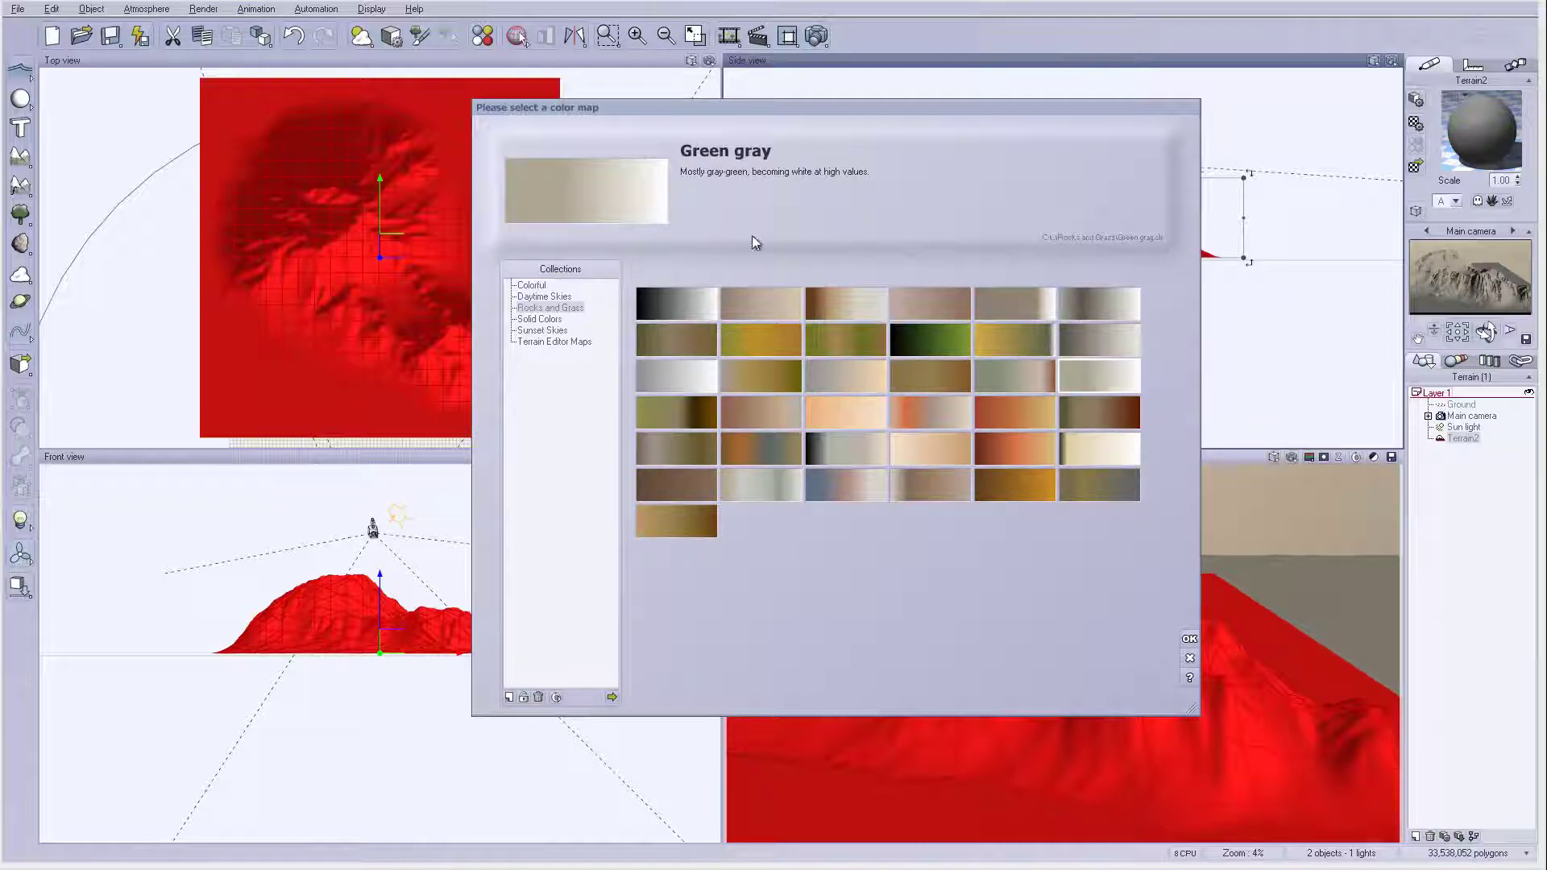
left_click(1189, 638)
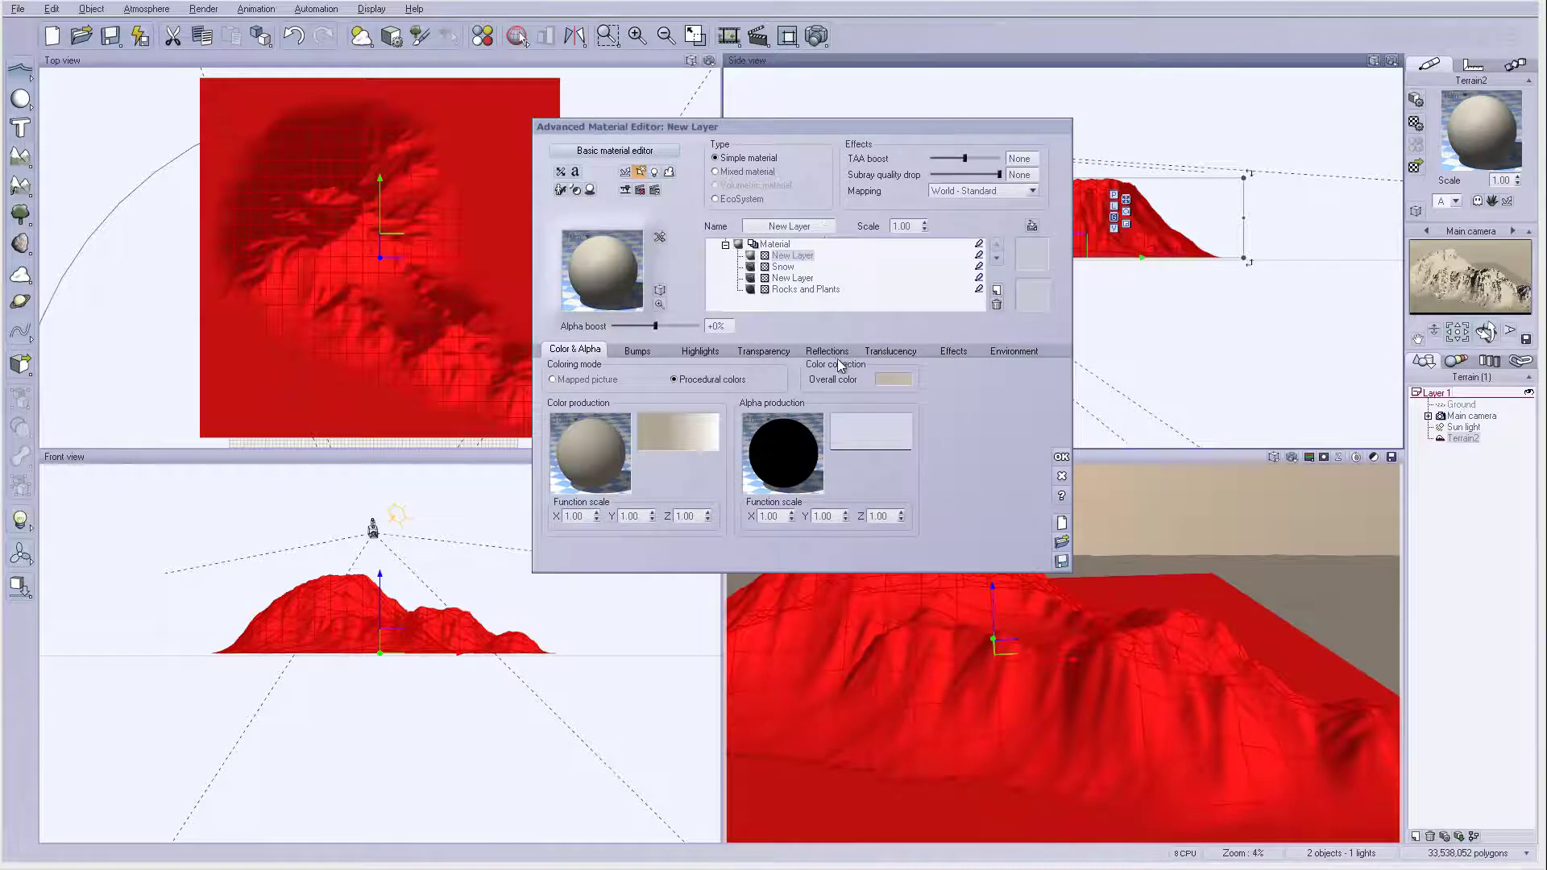
right_click(590, 451)
left_click(638, 443)
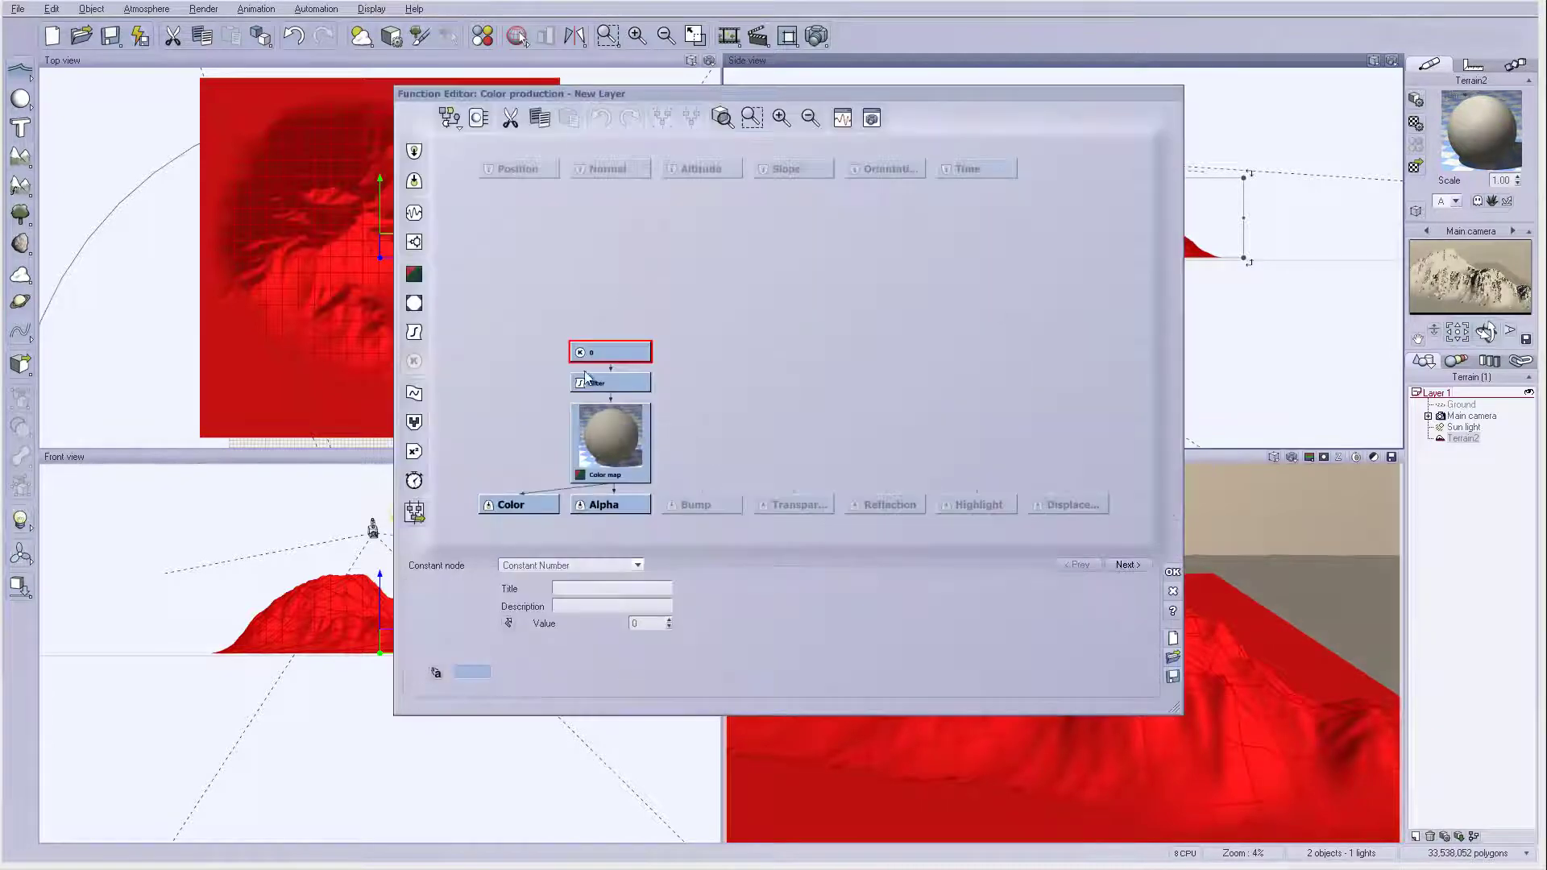
left_click(414, 212)
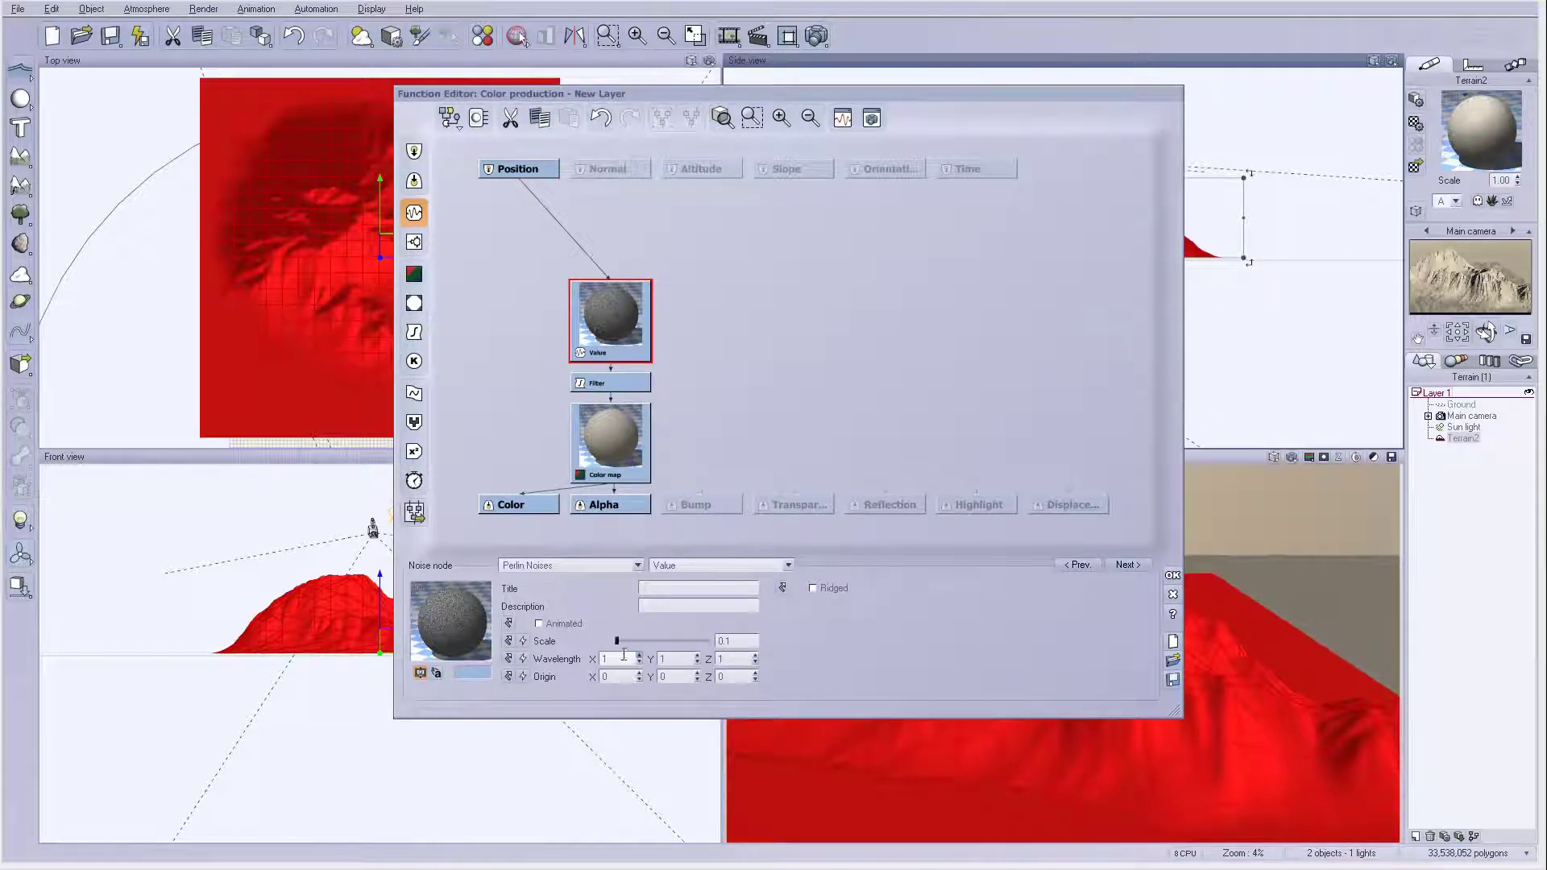
left_click(1172, 575)
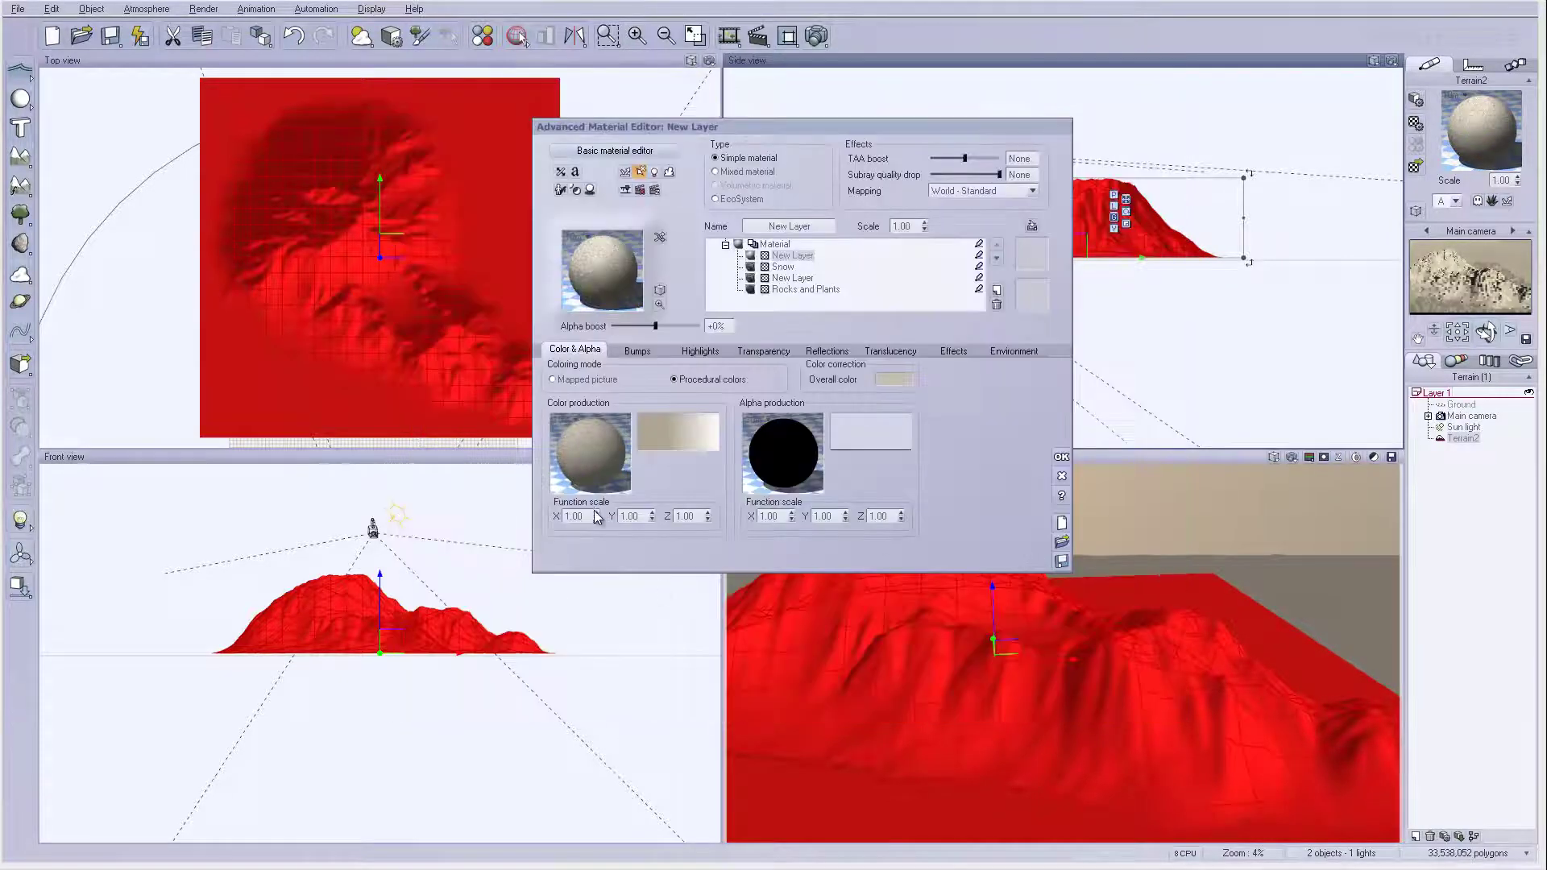
Set the layer's color function scale to 0.01 in X, Y and Z and its mapping to Object - Parametric
left_click(593, 516)
type("0.01")
key("Return")
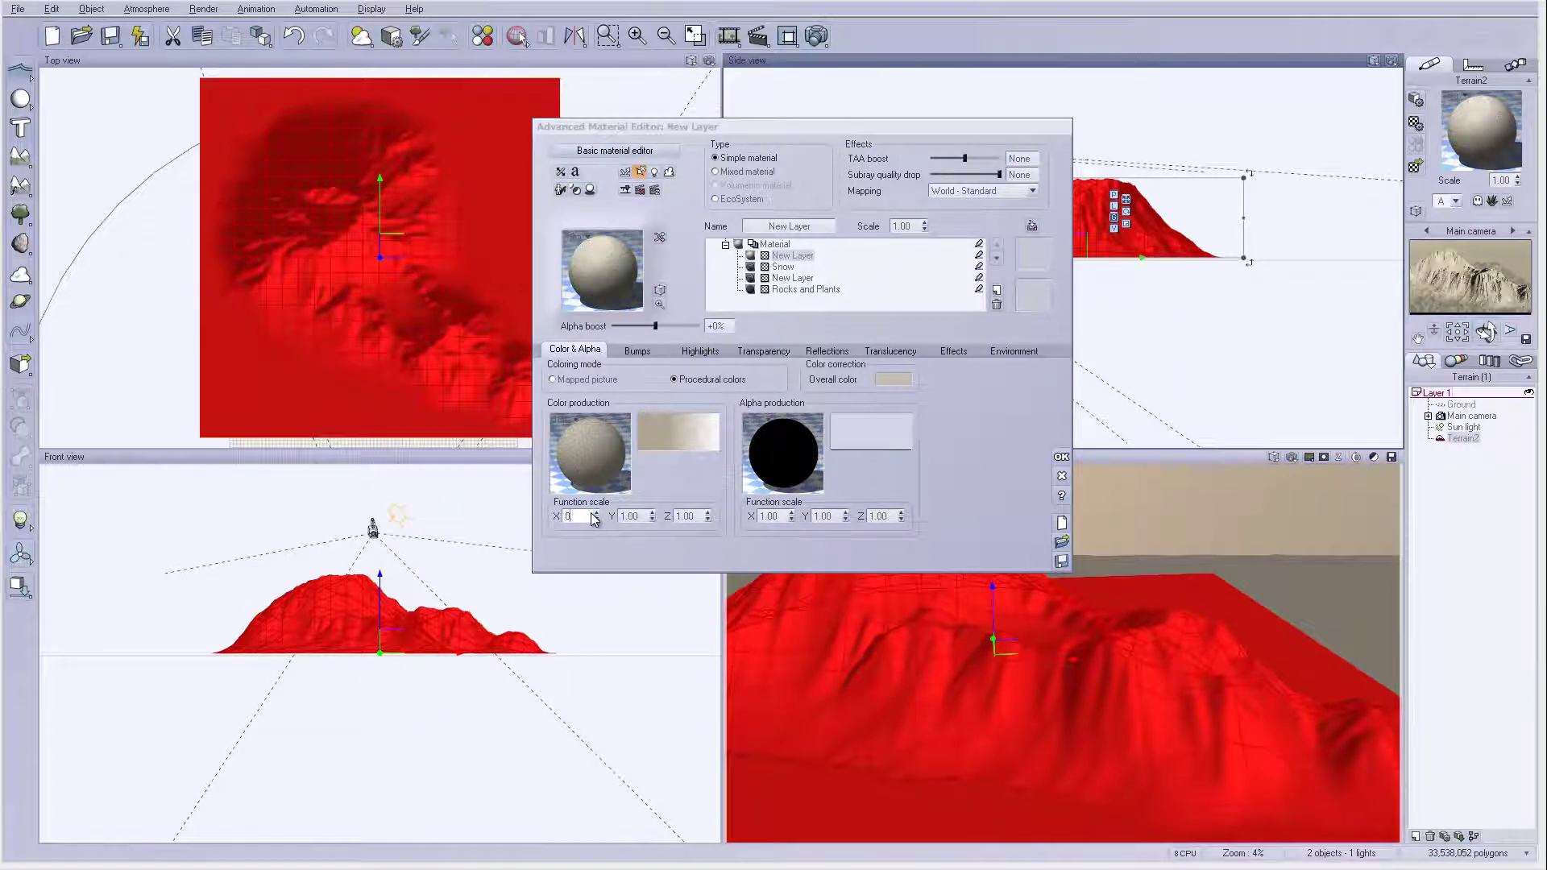
left_click(641, 519)
type("0.01")
key("Return")
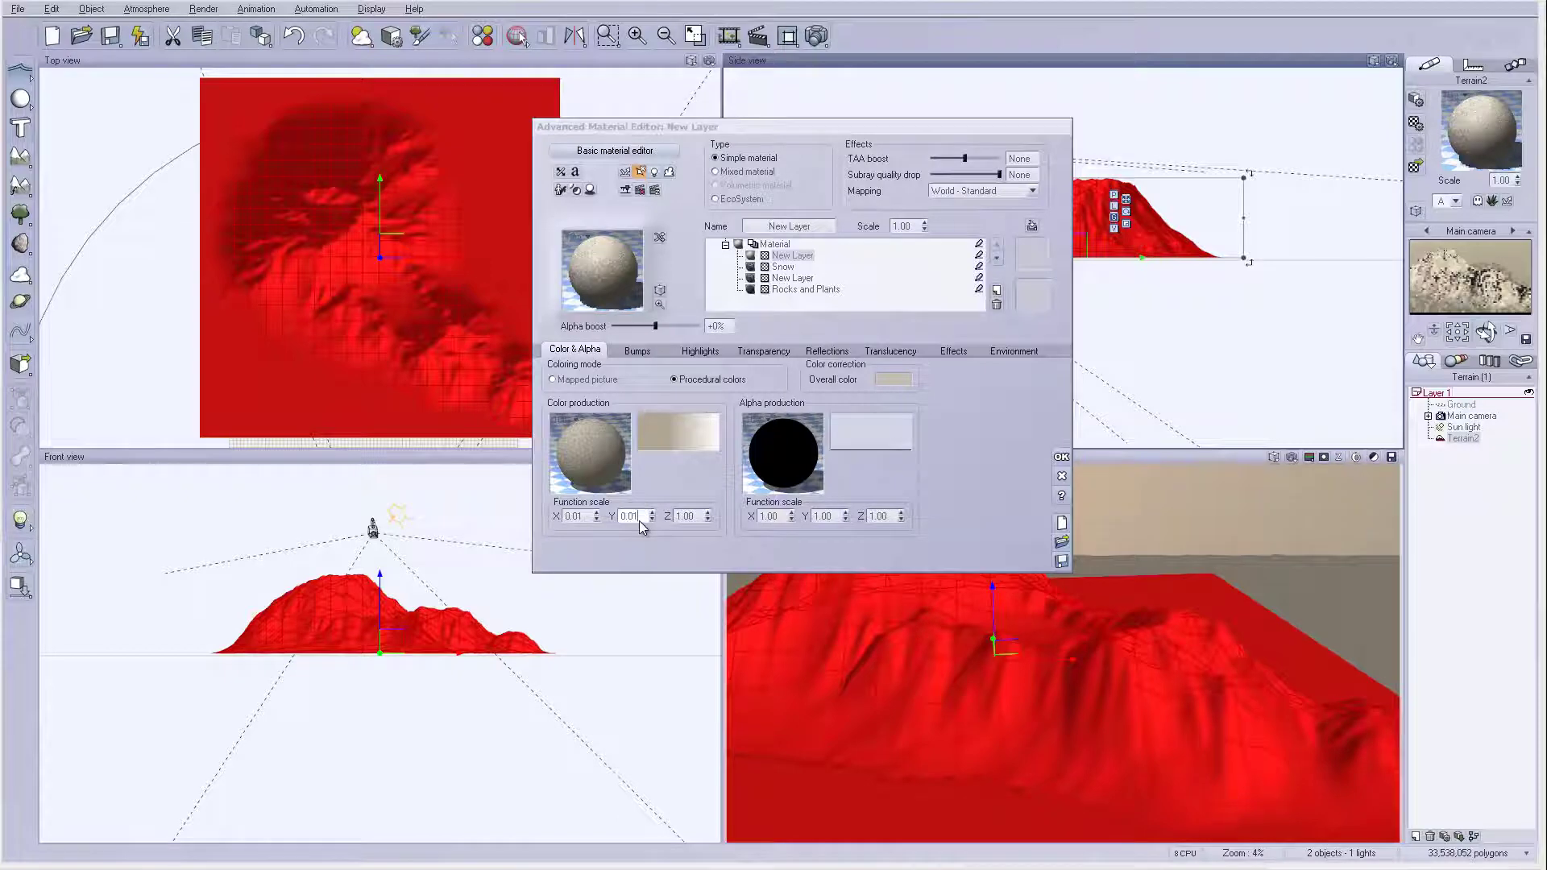
left_click(689, 516)
type("0.01")
key("Return")
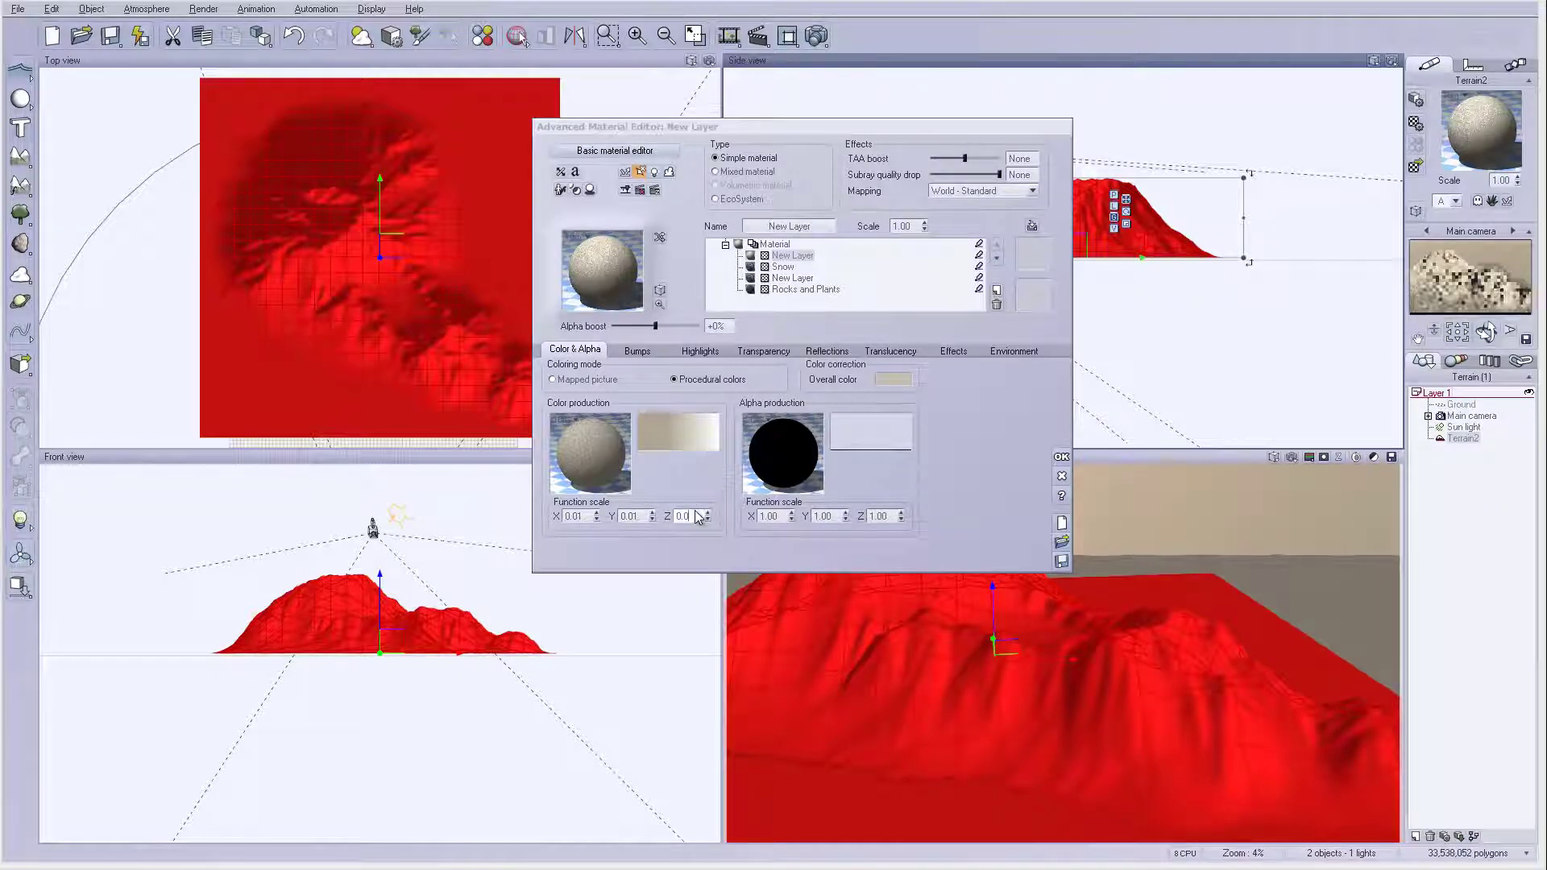
left_click(1030, 191)
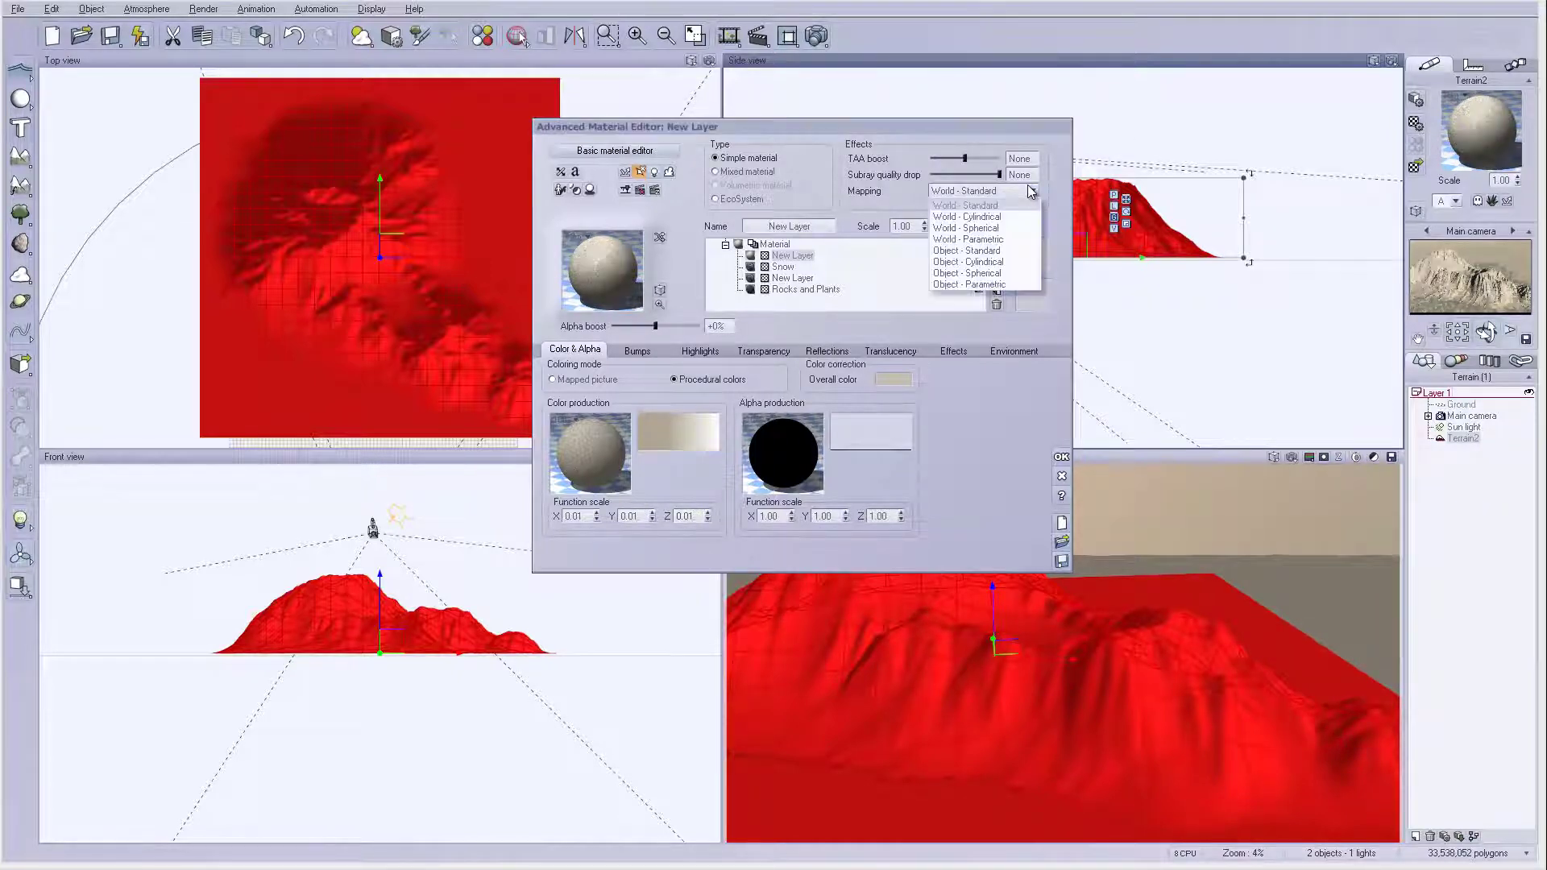
left_click(987, 290)
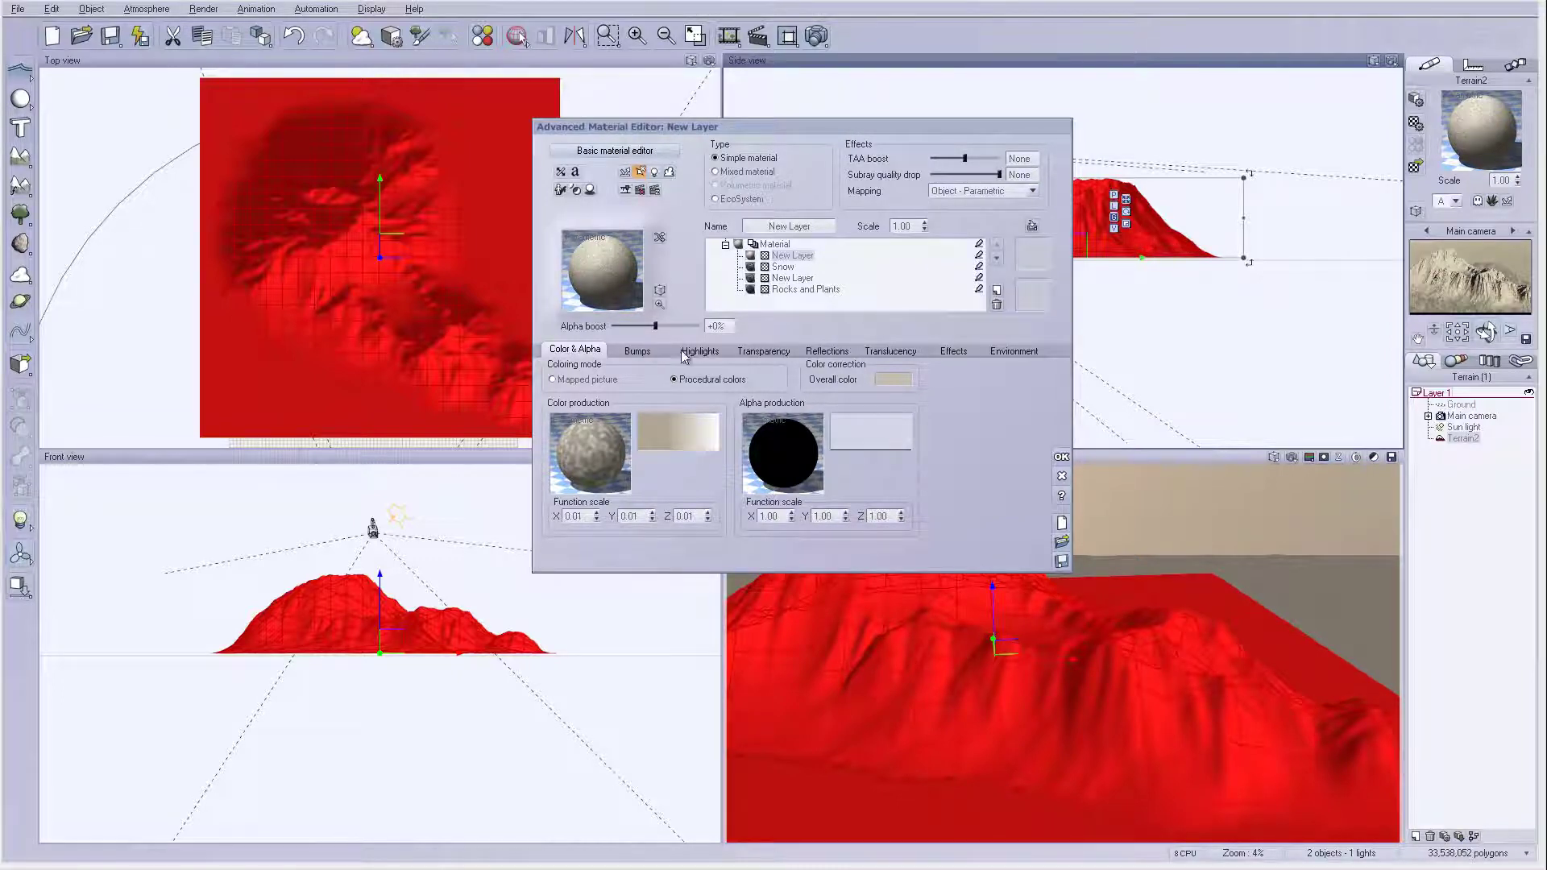
Set the layer's global transparency to 100% and enable variable transparency
left_click(764, 352)
left_click_drag(606, 376, 656, 376)
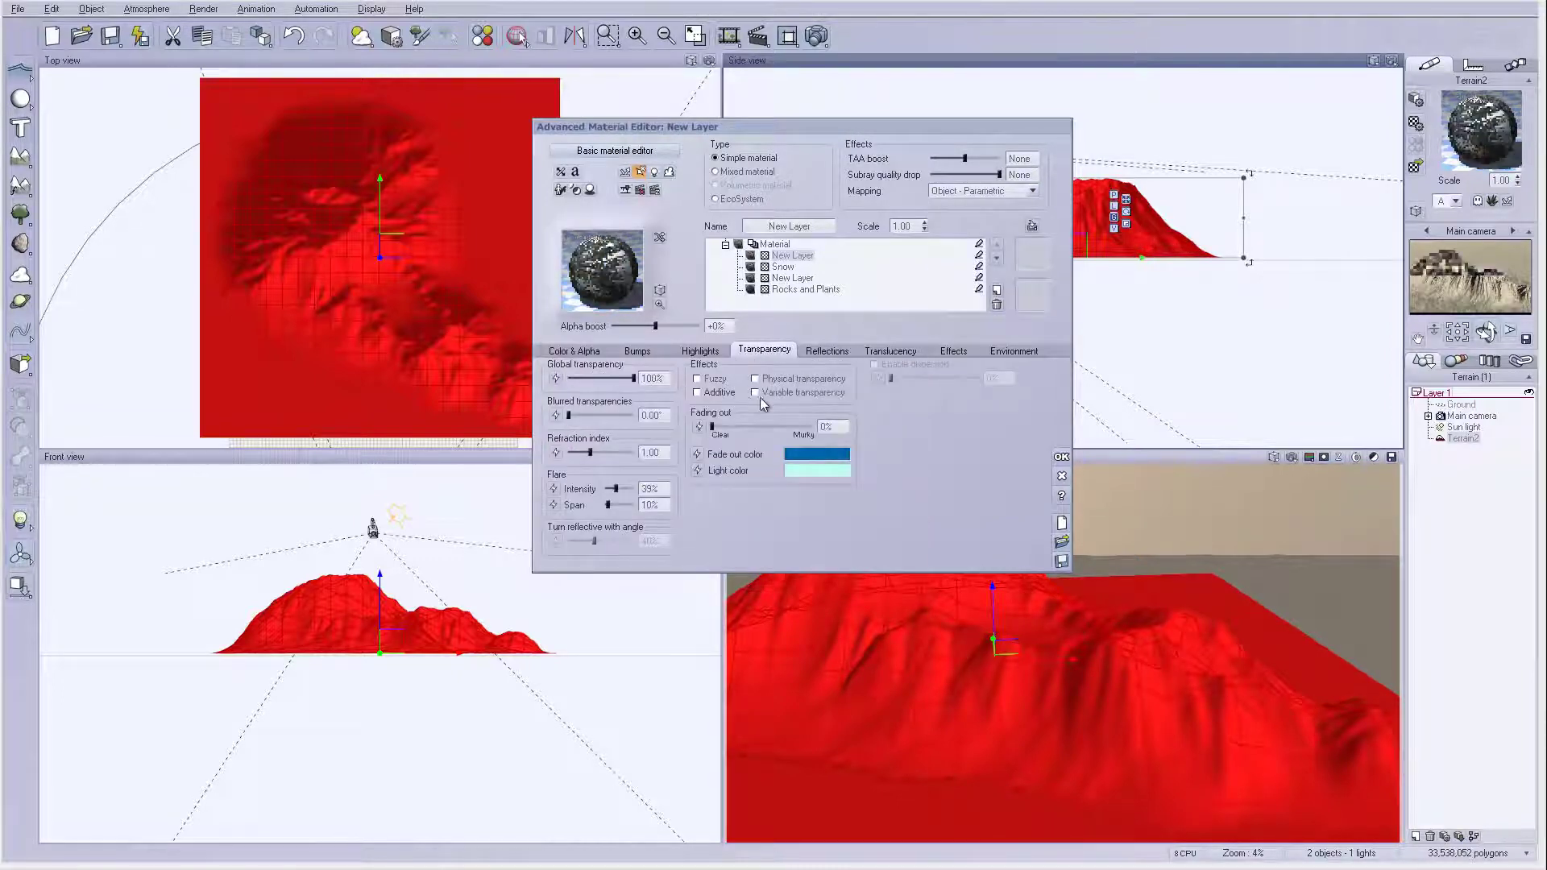
left_click(754, 392)
Drive the layer's transparency with a projected texture map that uses the inverted Wear.tif image
right_click(940, 448)
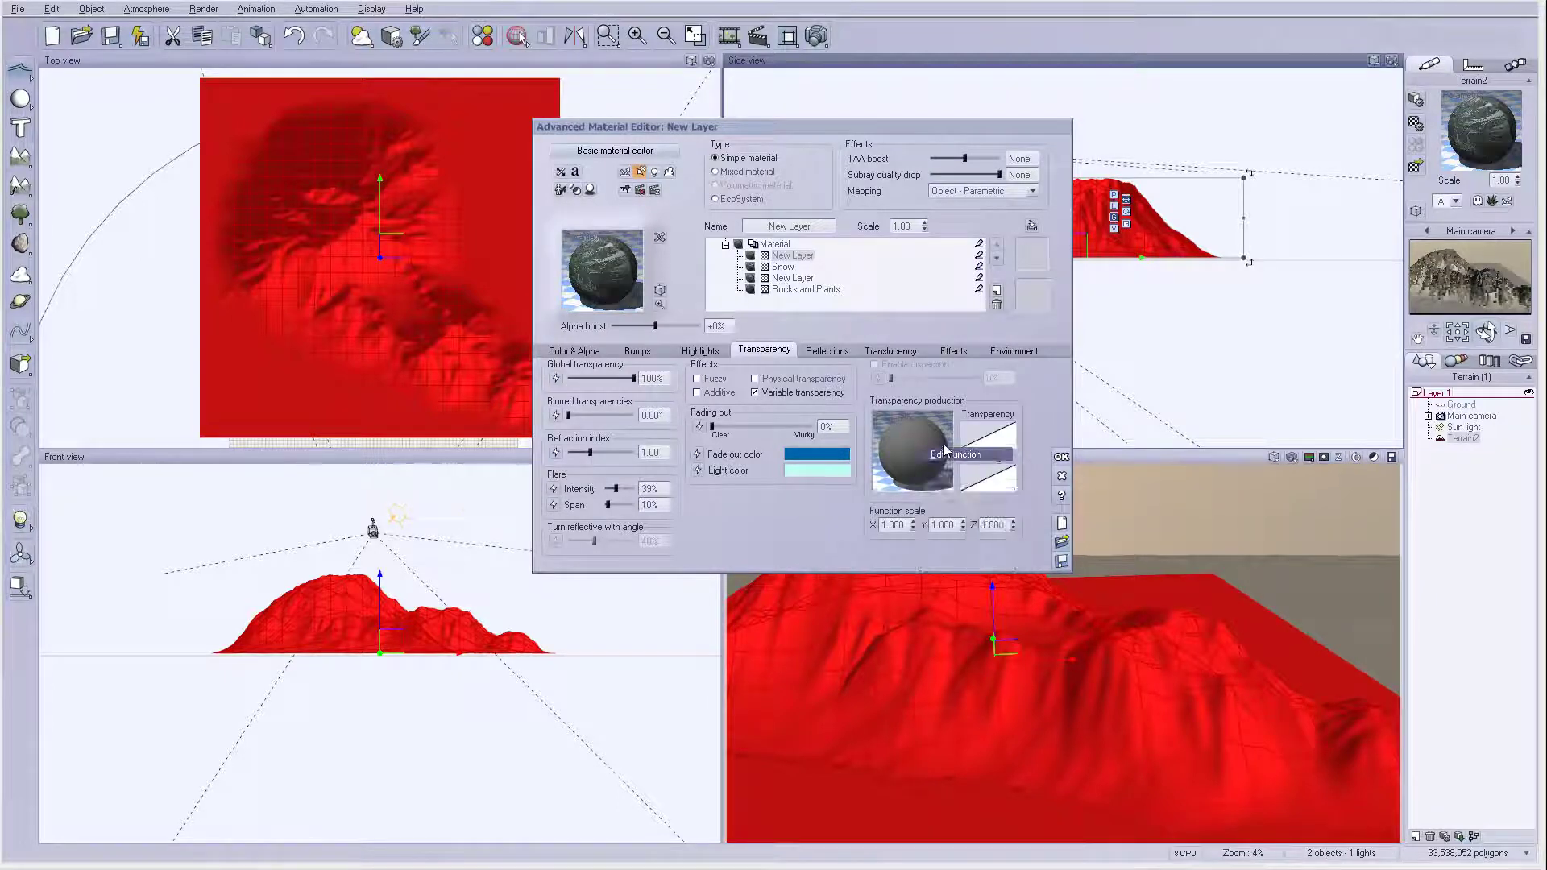
left_click(967, 483)
left_click(414, 303)
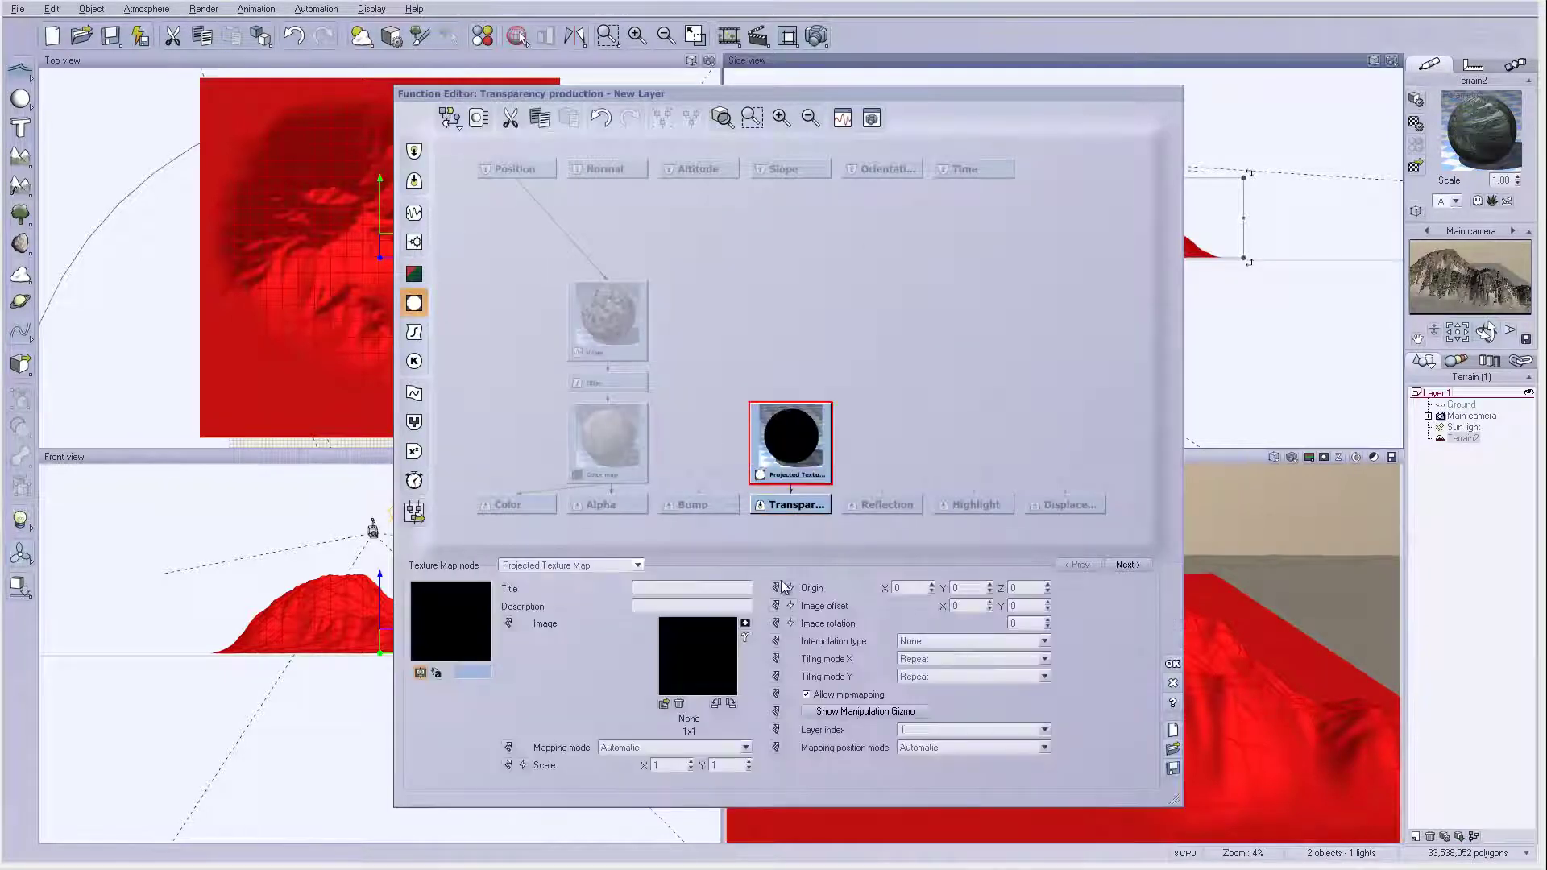
left_click(663, 703)
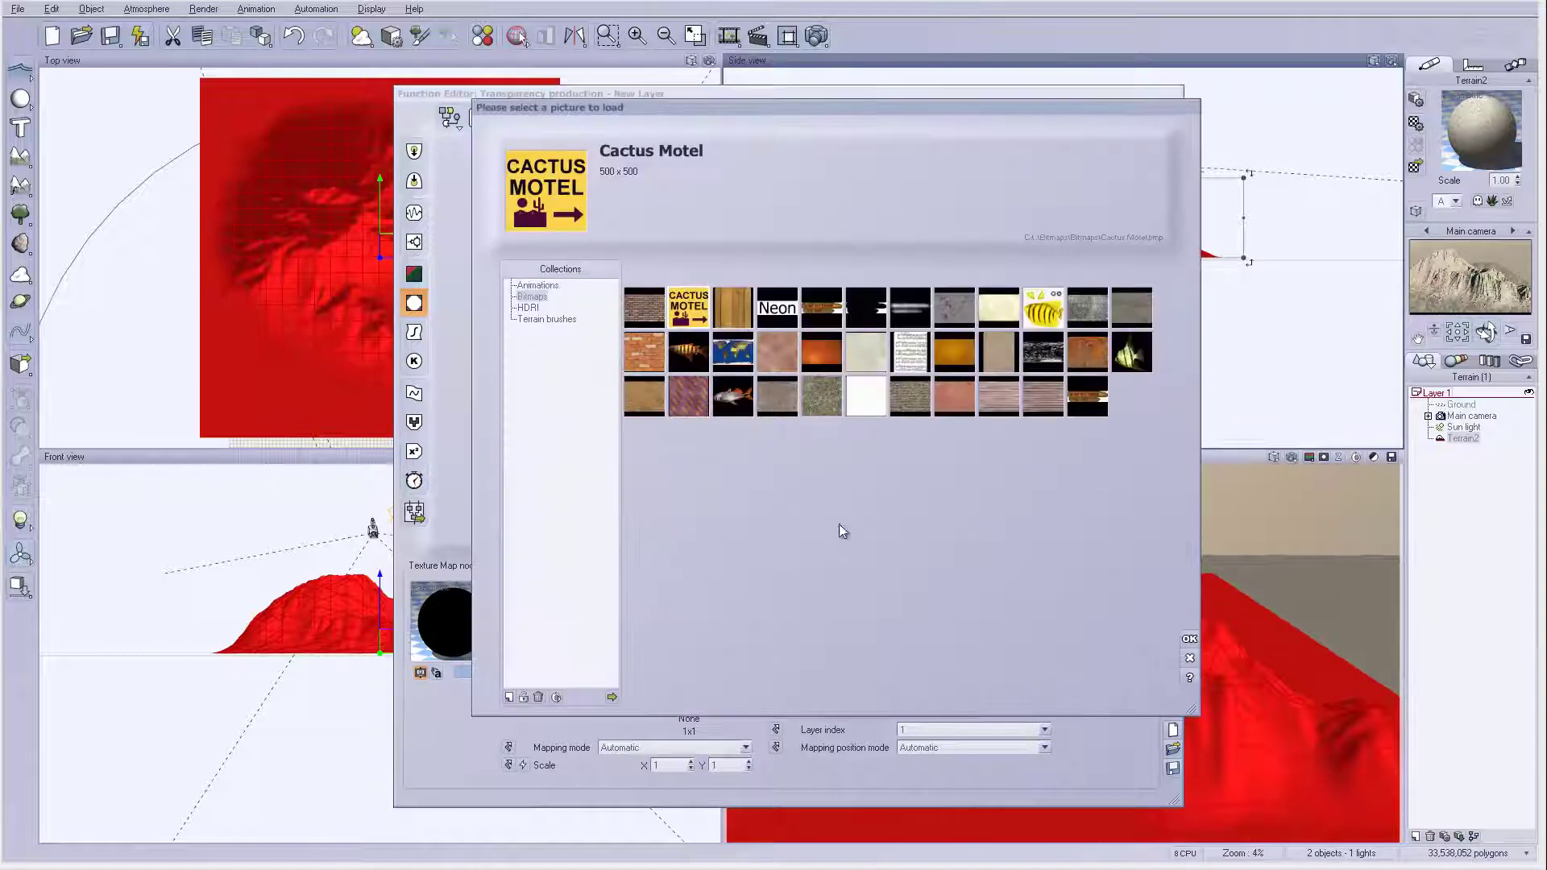
left_click(614, 697)
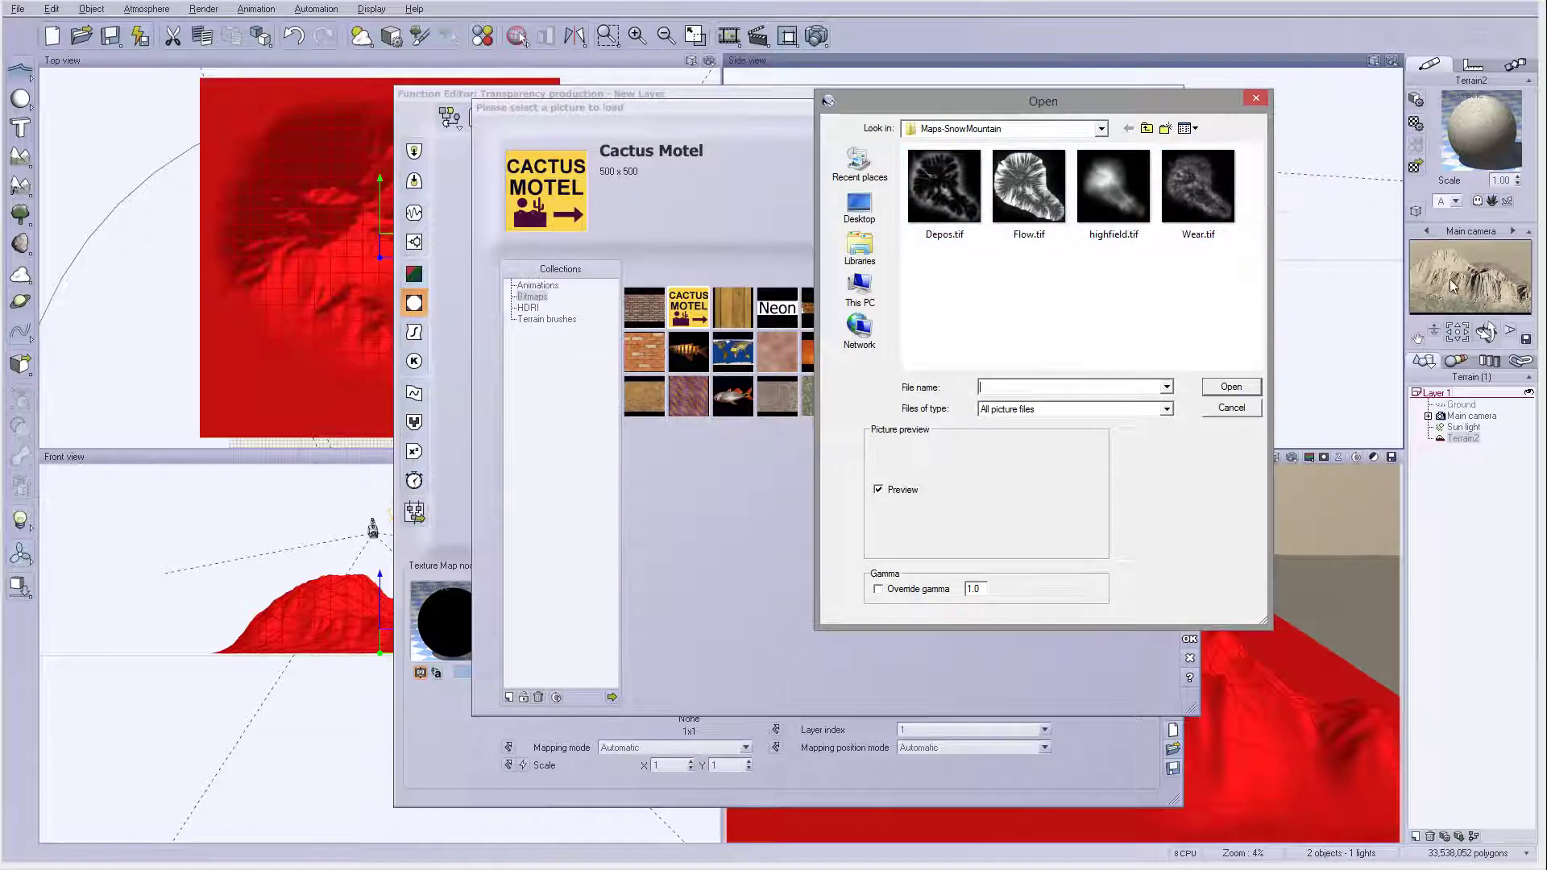
left_click(1183, 176)
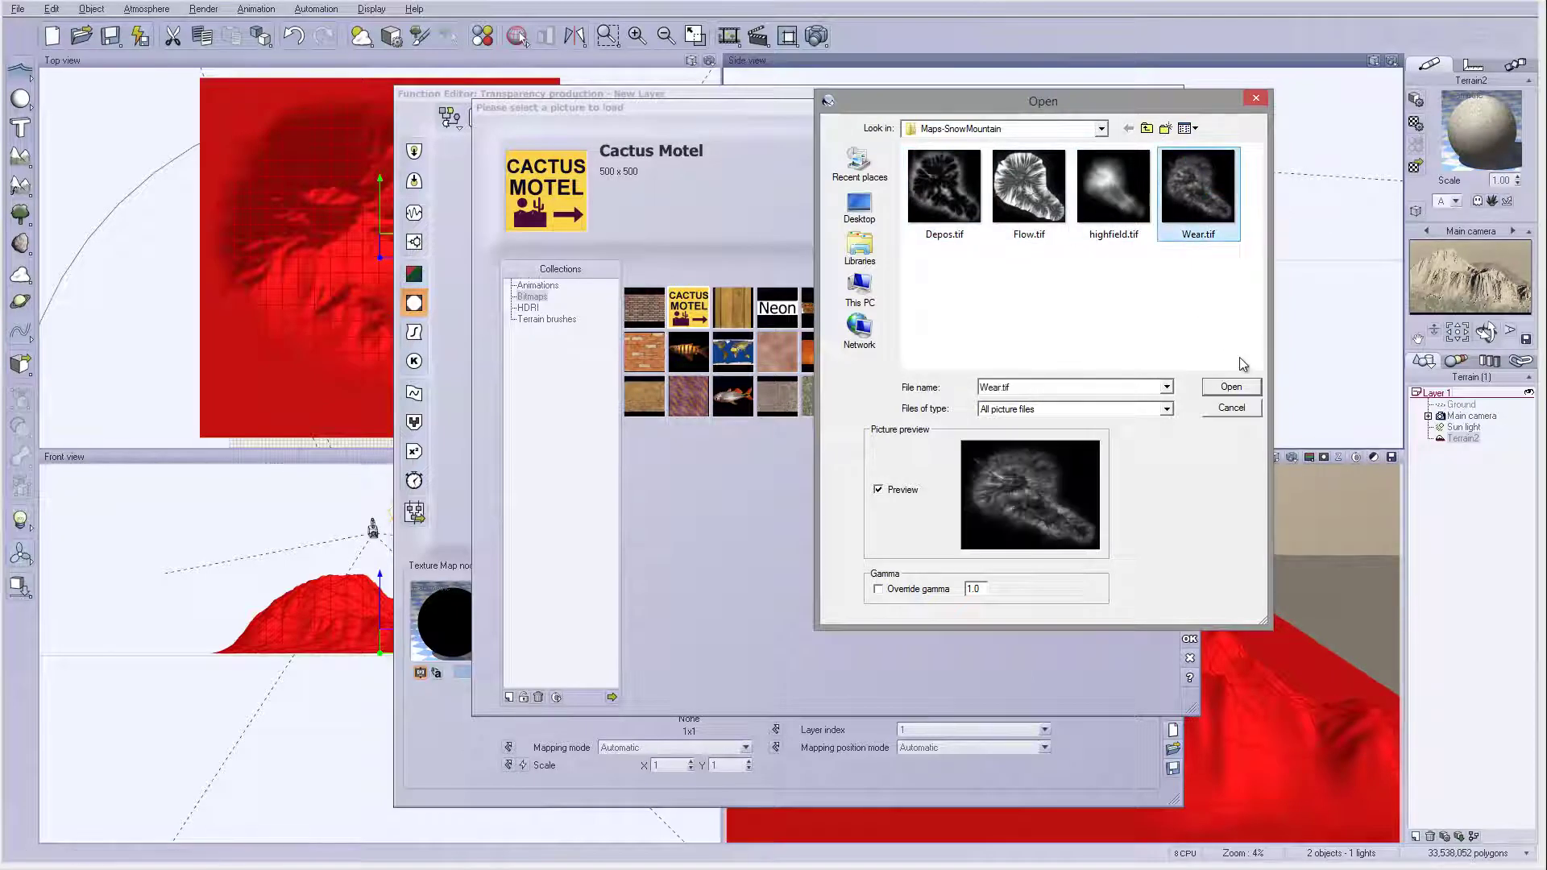
left_click(1230, 387)
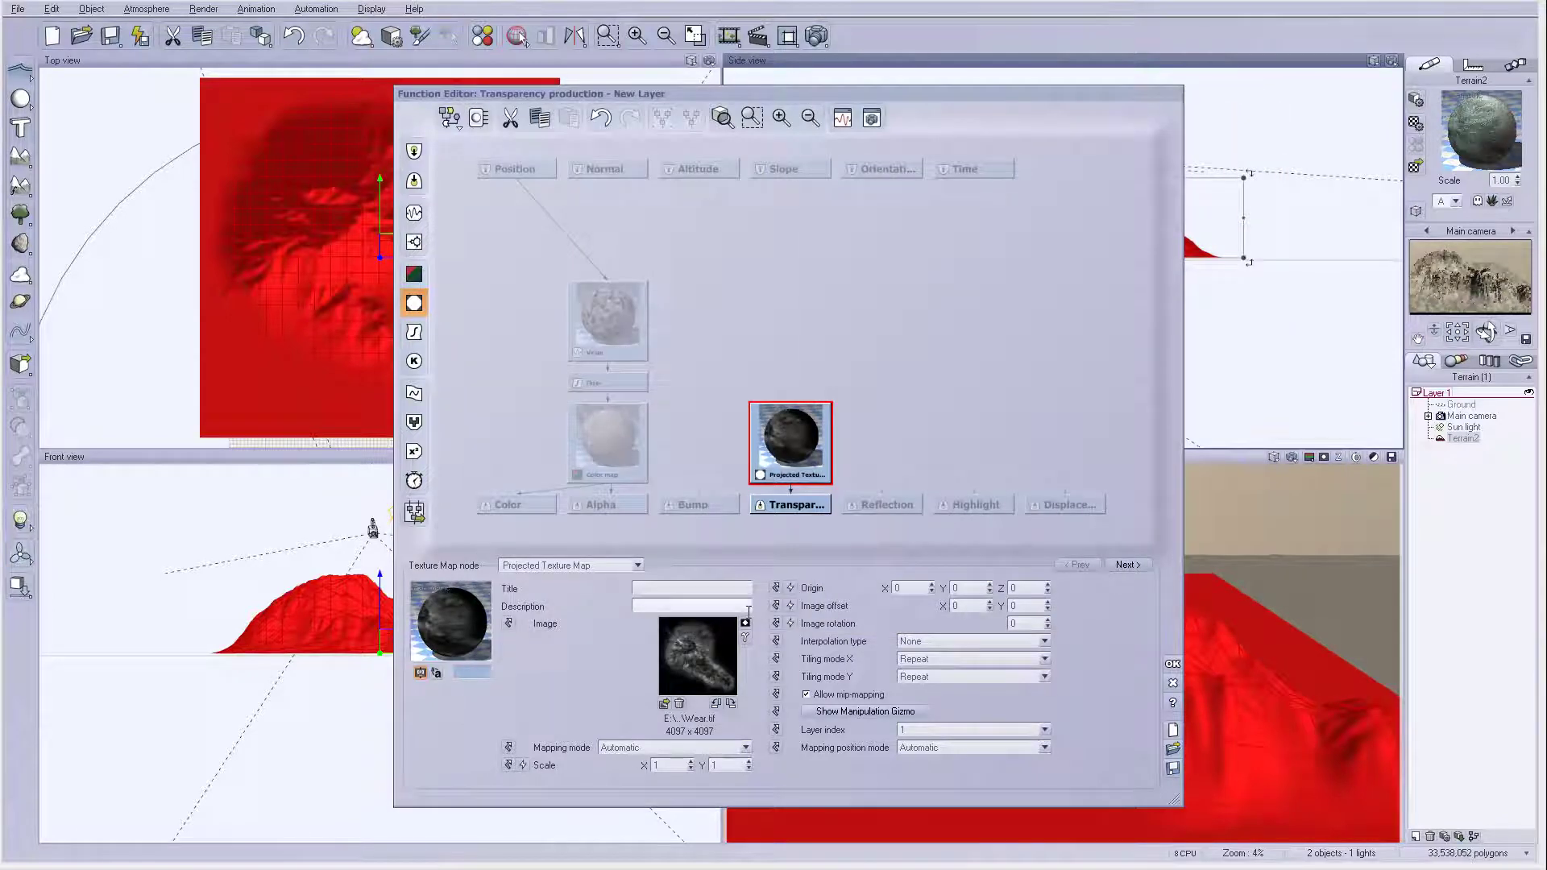
left_click(746, 623)
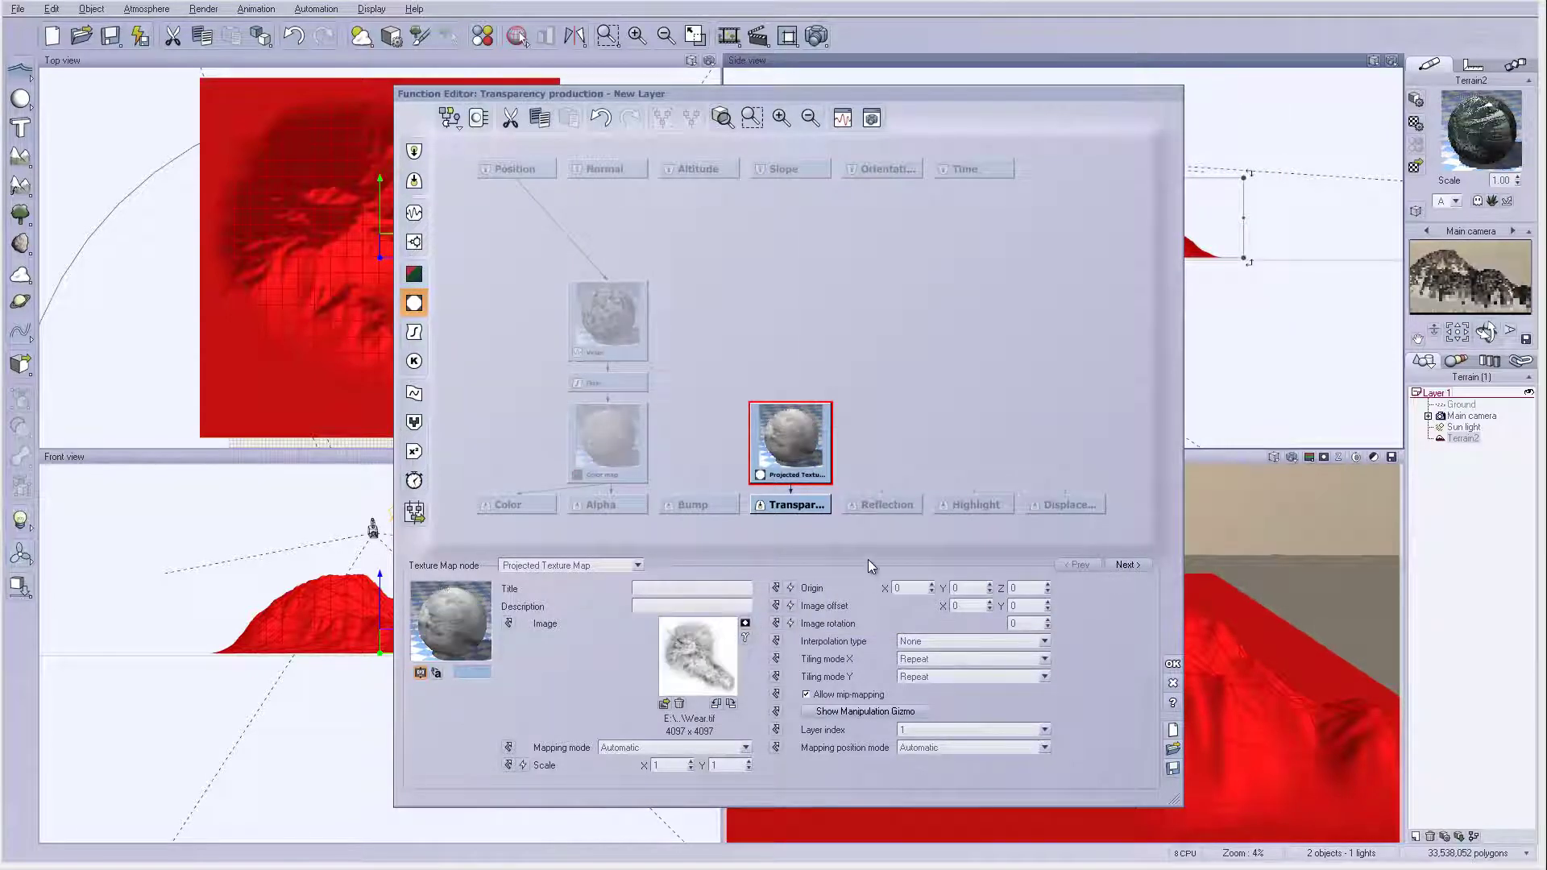
left_click(1173, 664)
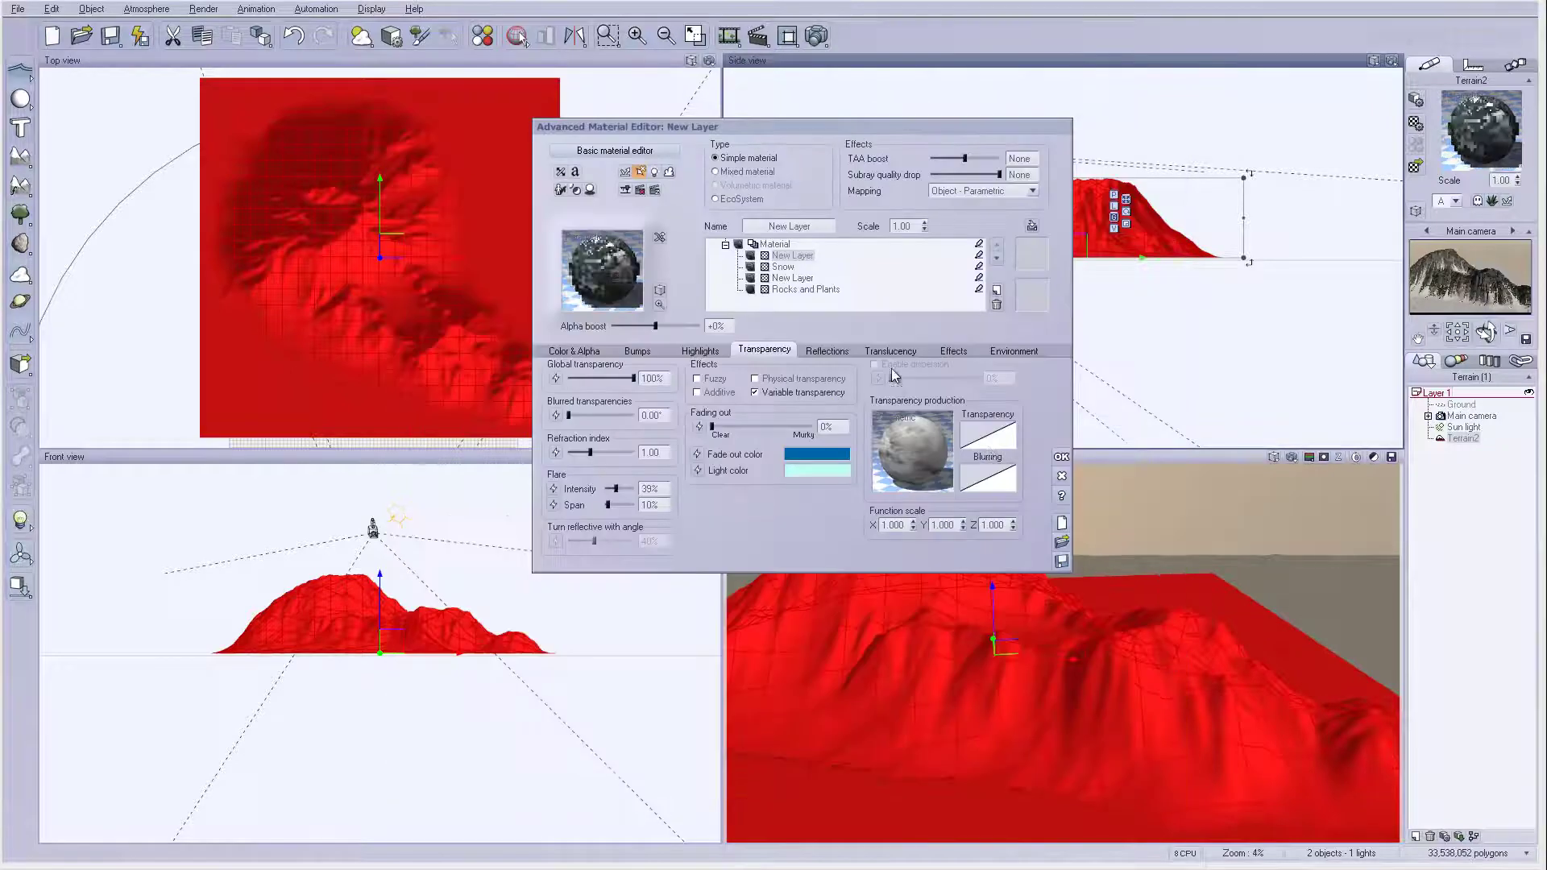
Render the main camera view to check the wear-masked layer on the mountain, and close the render
left_click(814, 39)
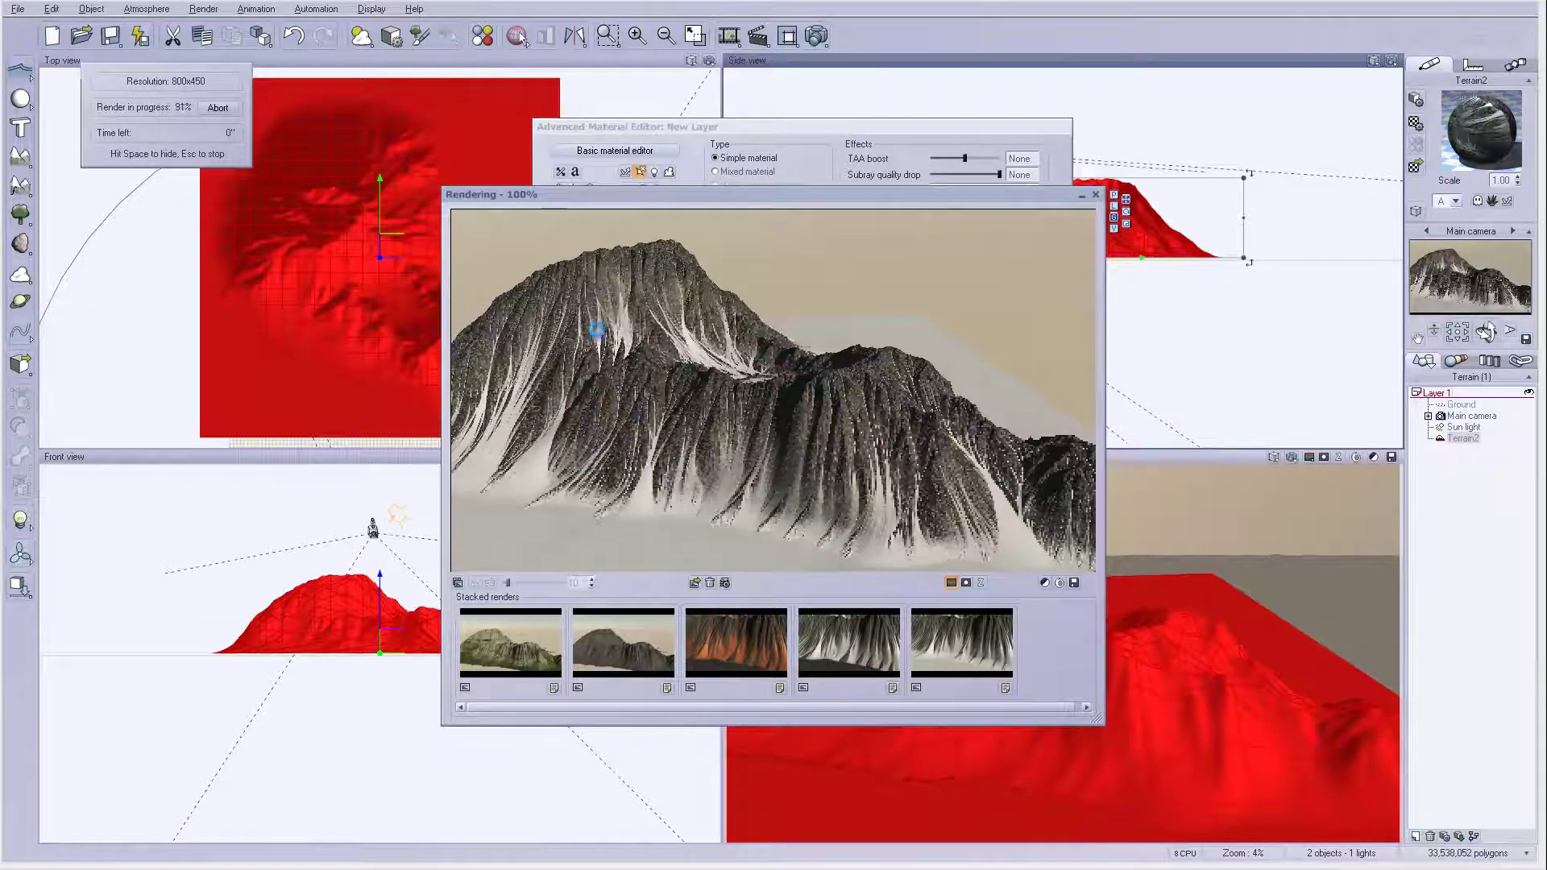
left_click(803, 598)
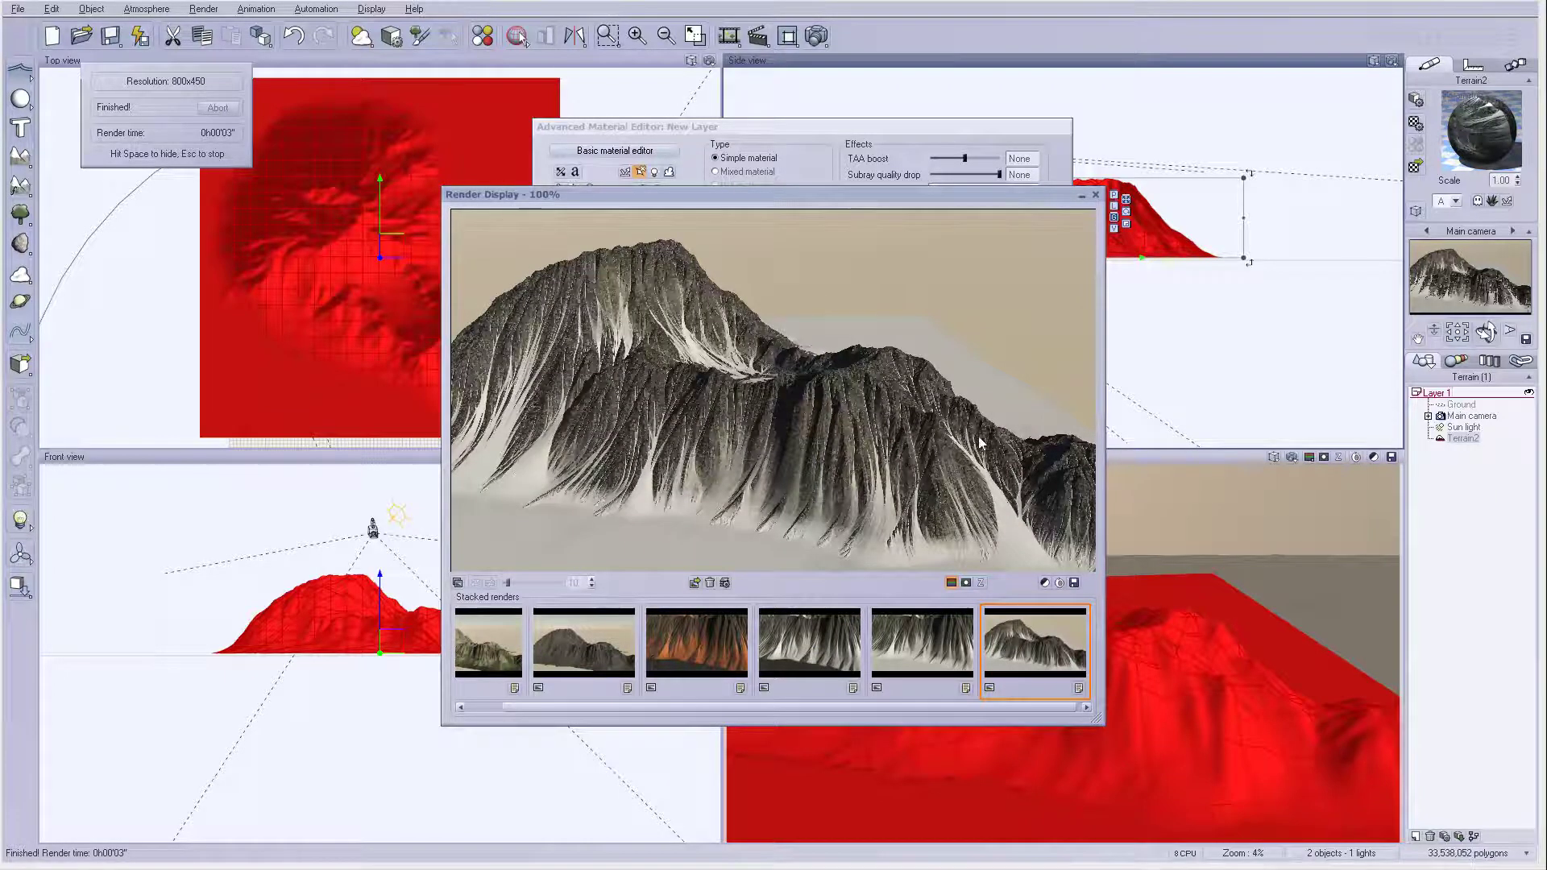
left_click(1096, 196)
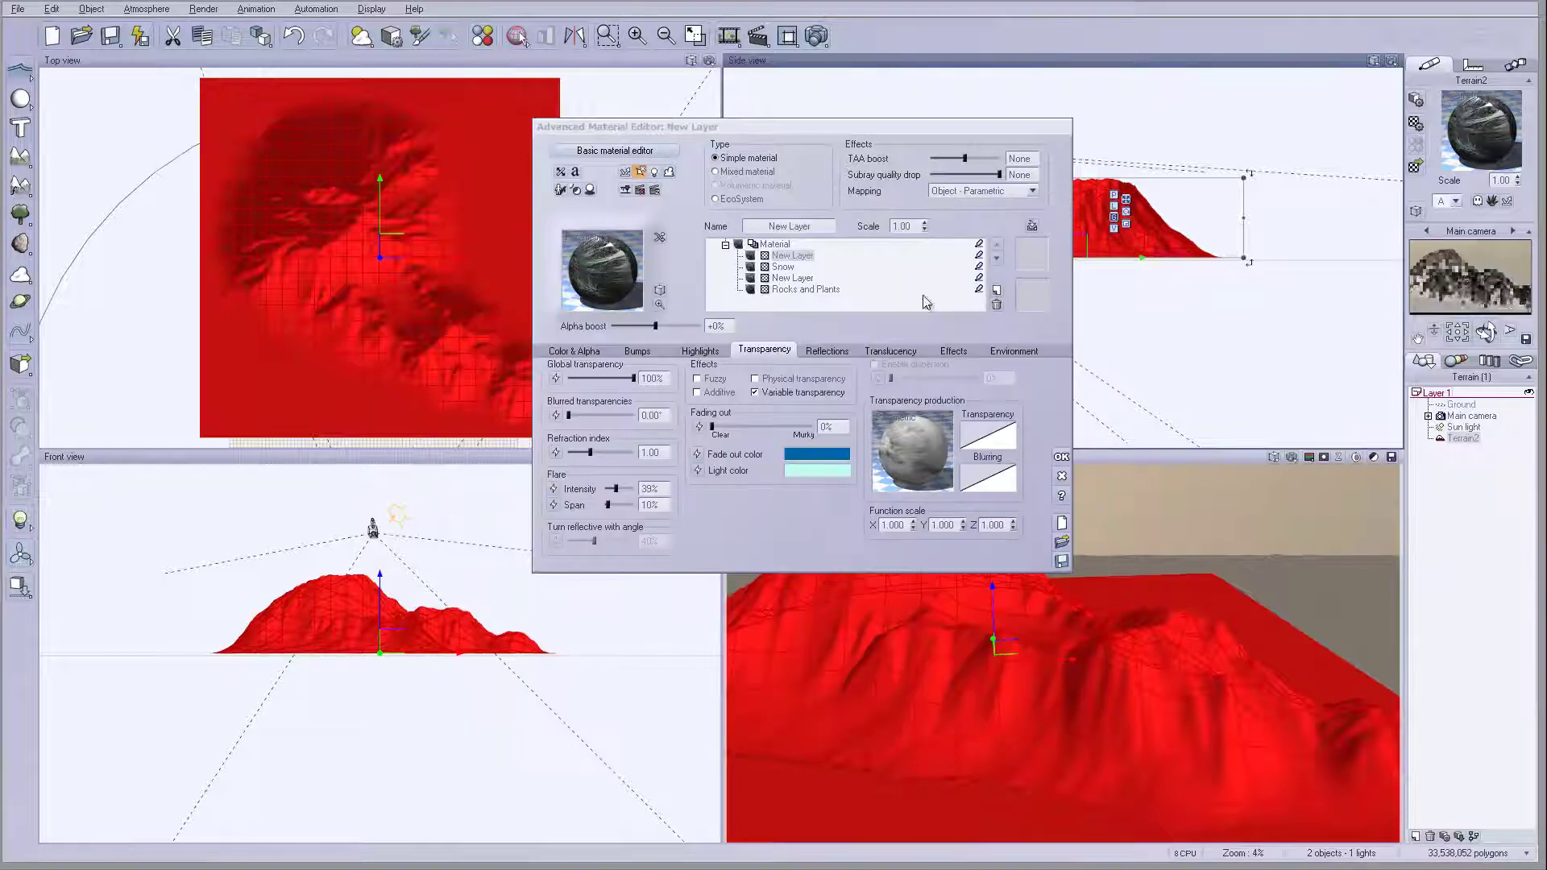
Add another blank layer on top of the terrain's material and set its altitude range to -1.00 to 0.04
left_click(996, 291)
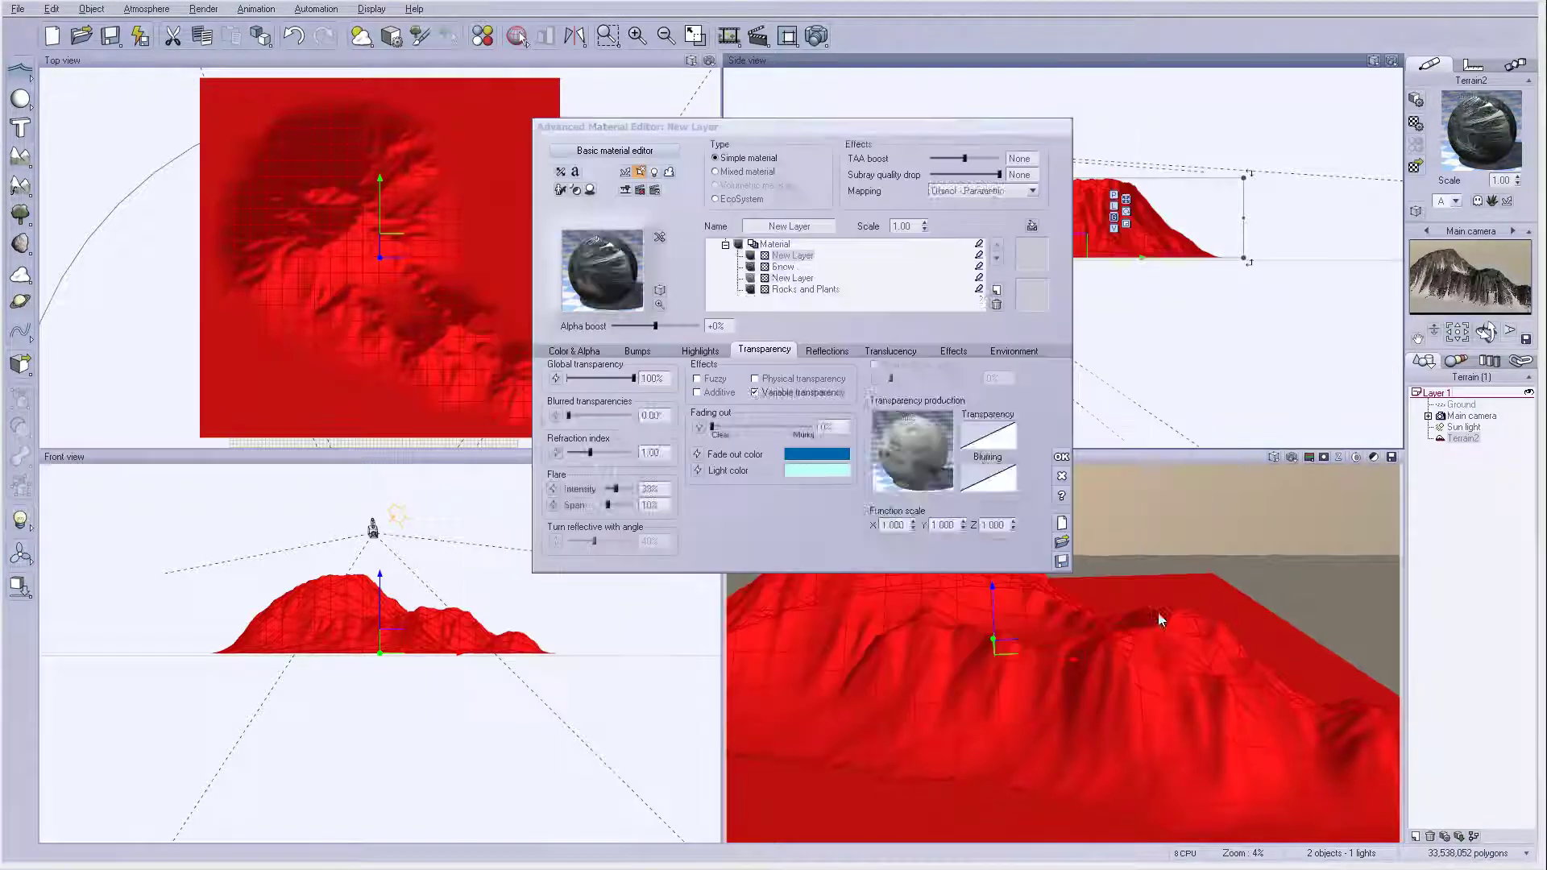
left_click(1012, 350)
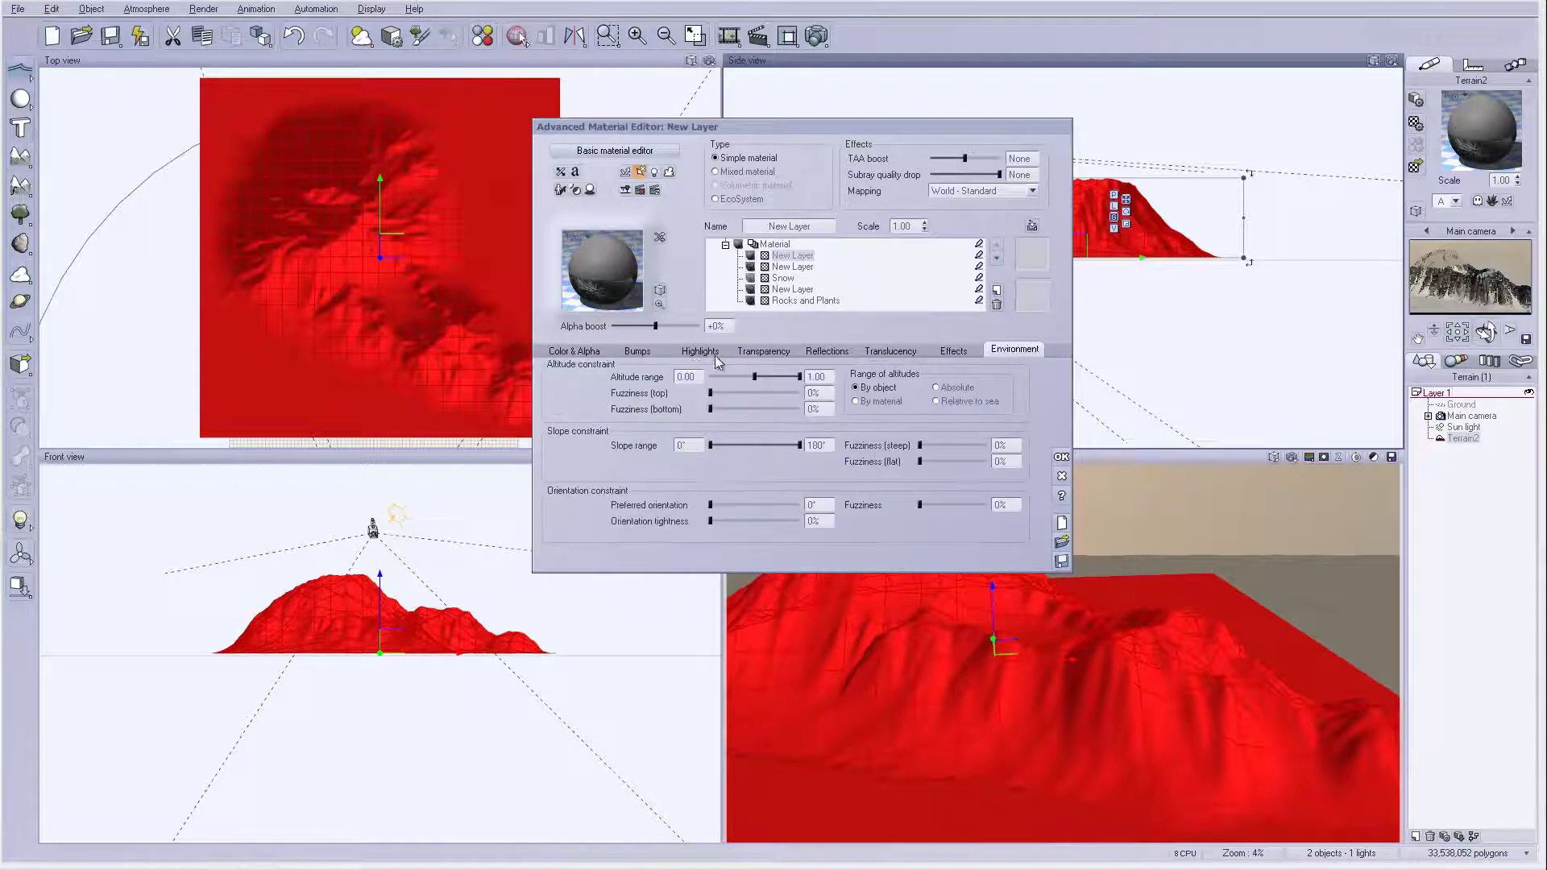
left_click_drag(753, 375, 709, 377)
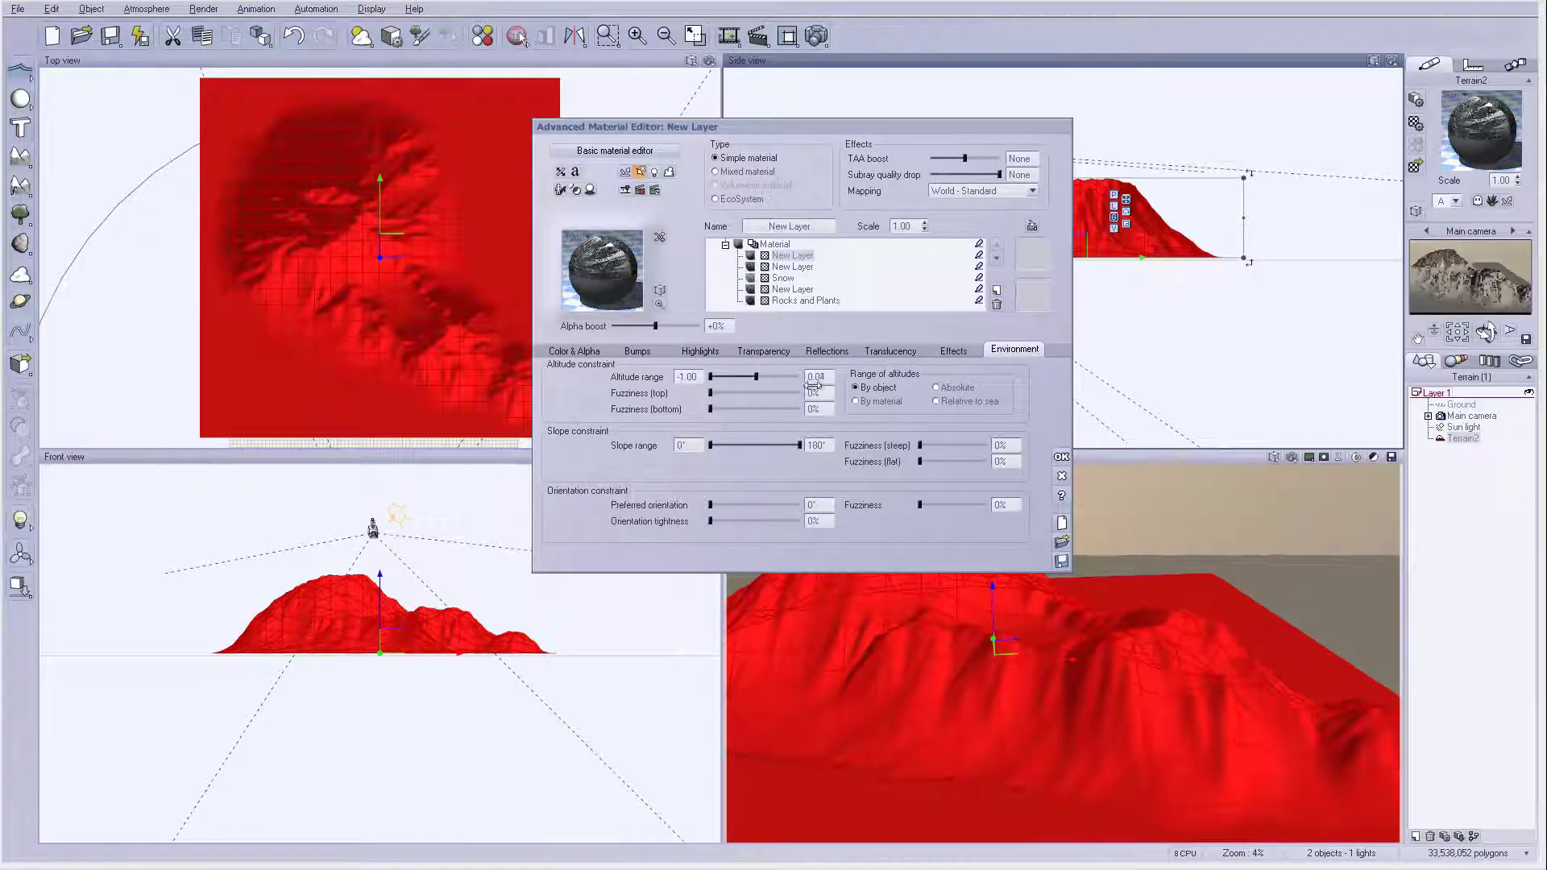
Assign the Stone gray color map from the Rocks and Grass collection to the new top layer
left_click(573, 350)
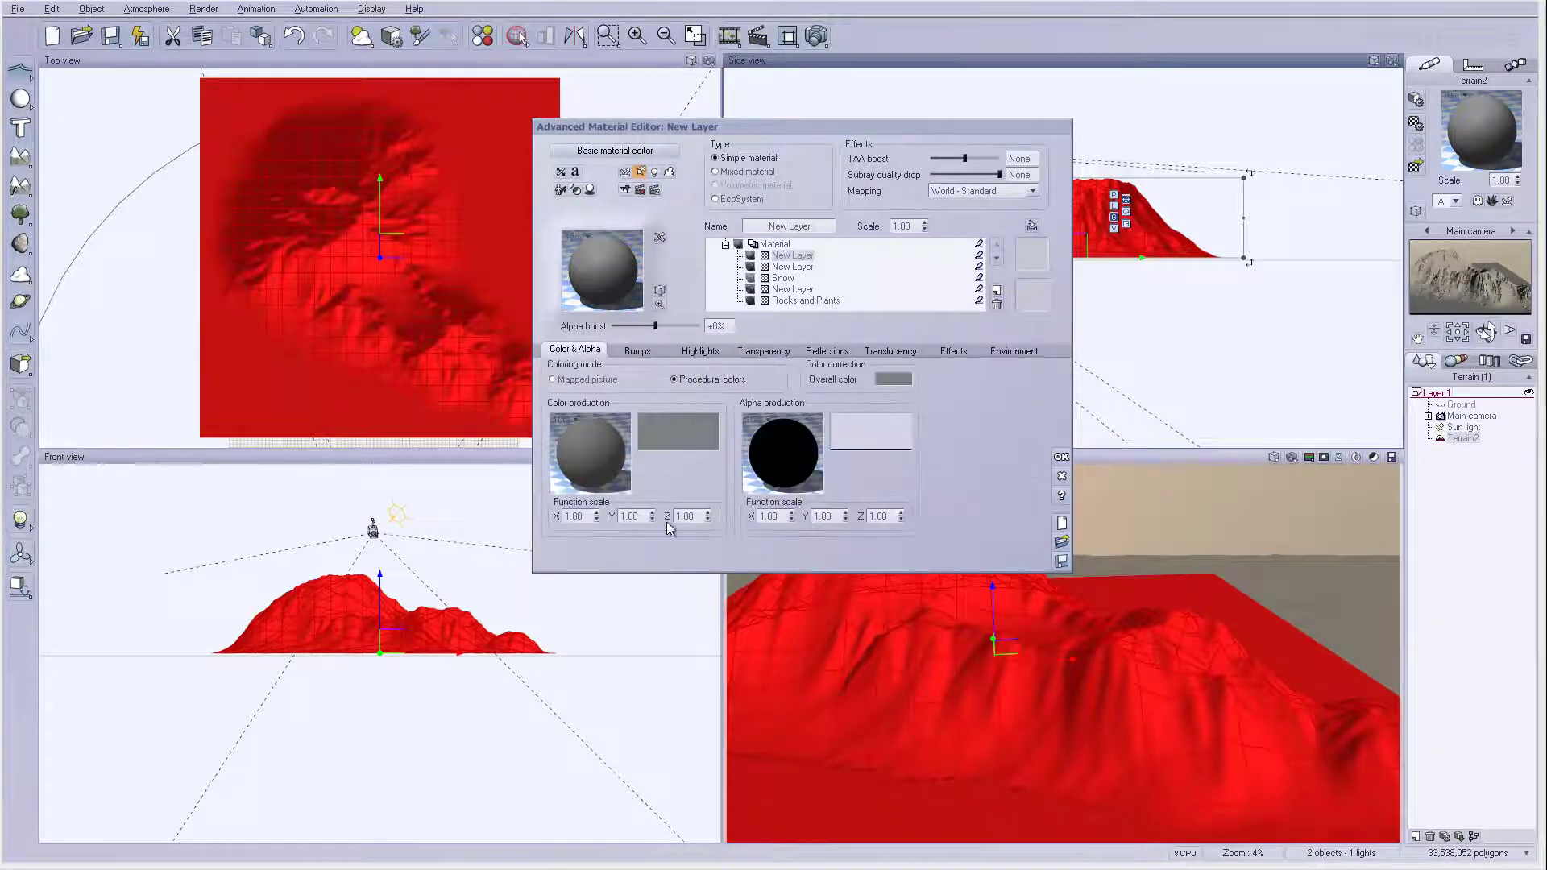
left_click(666, 442)
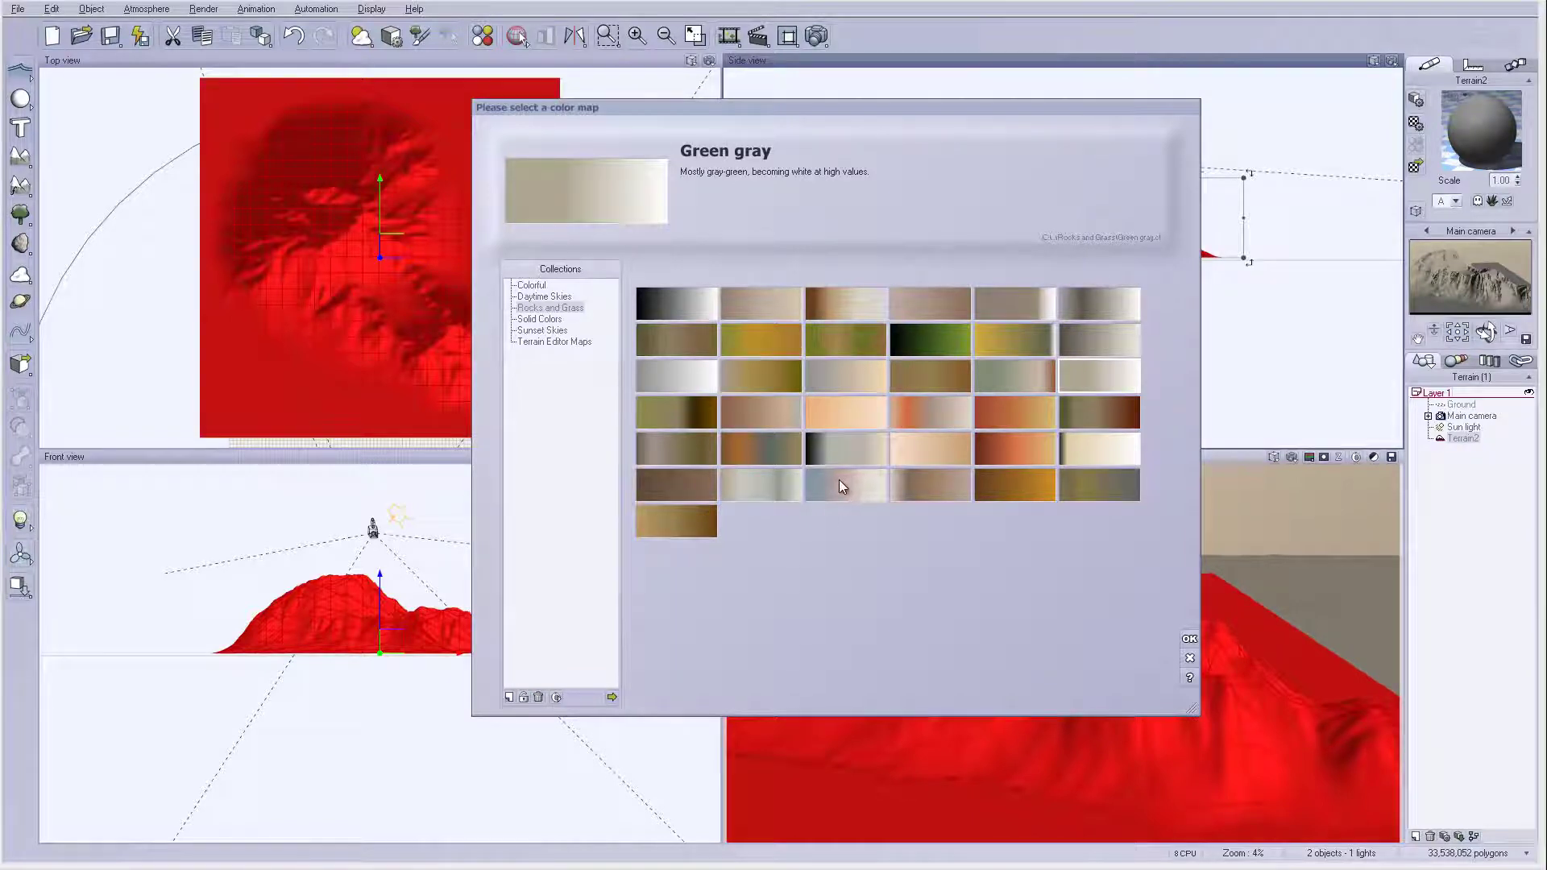
left_click(780, 480)
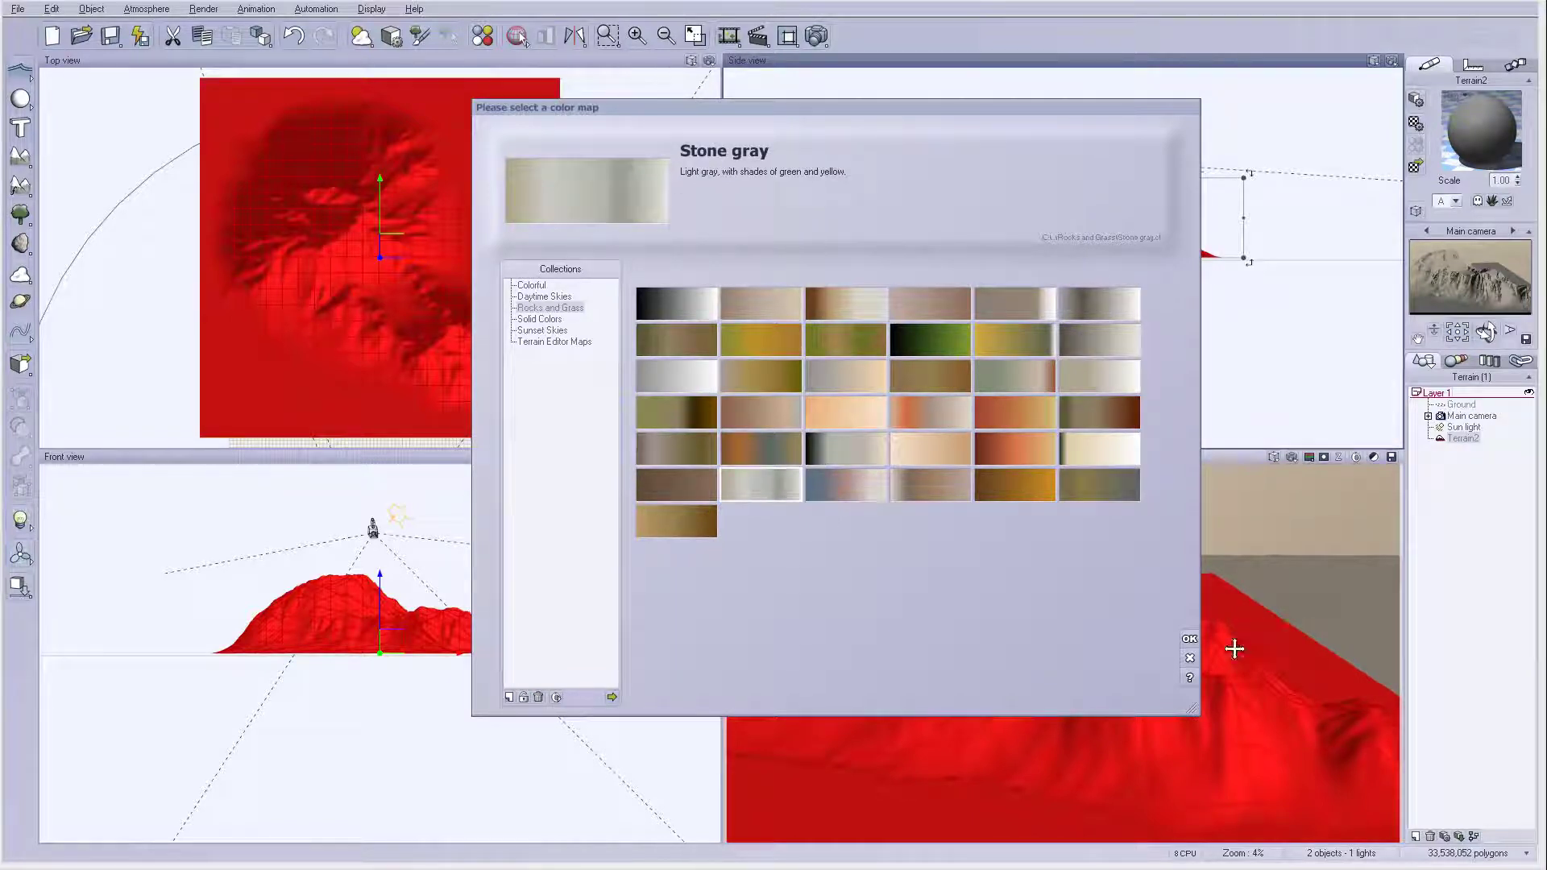
left_click(1190, 639)
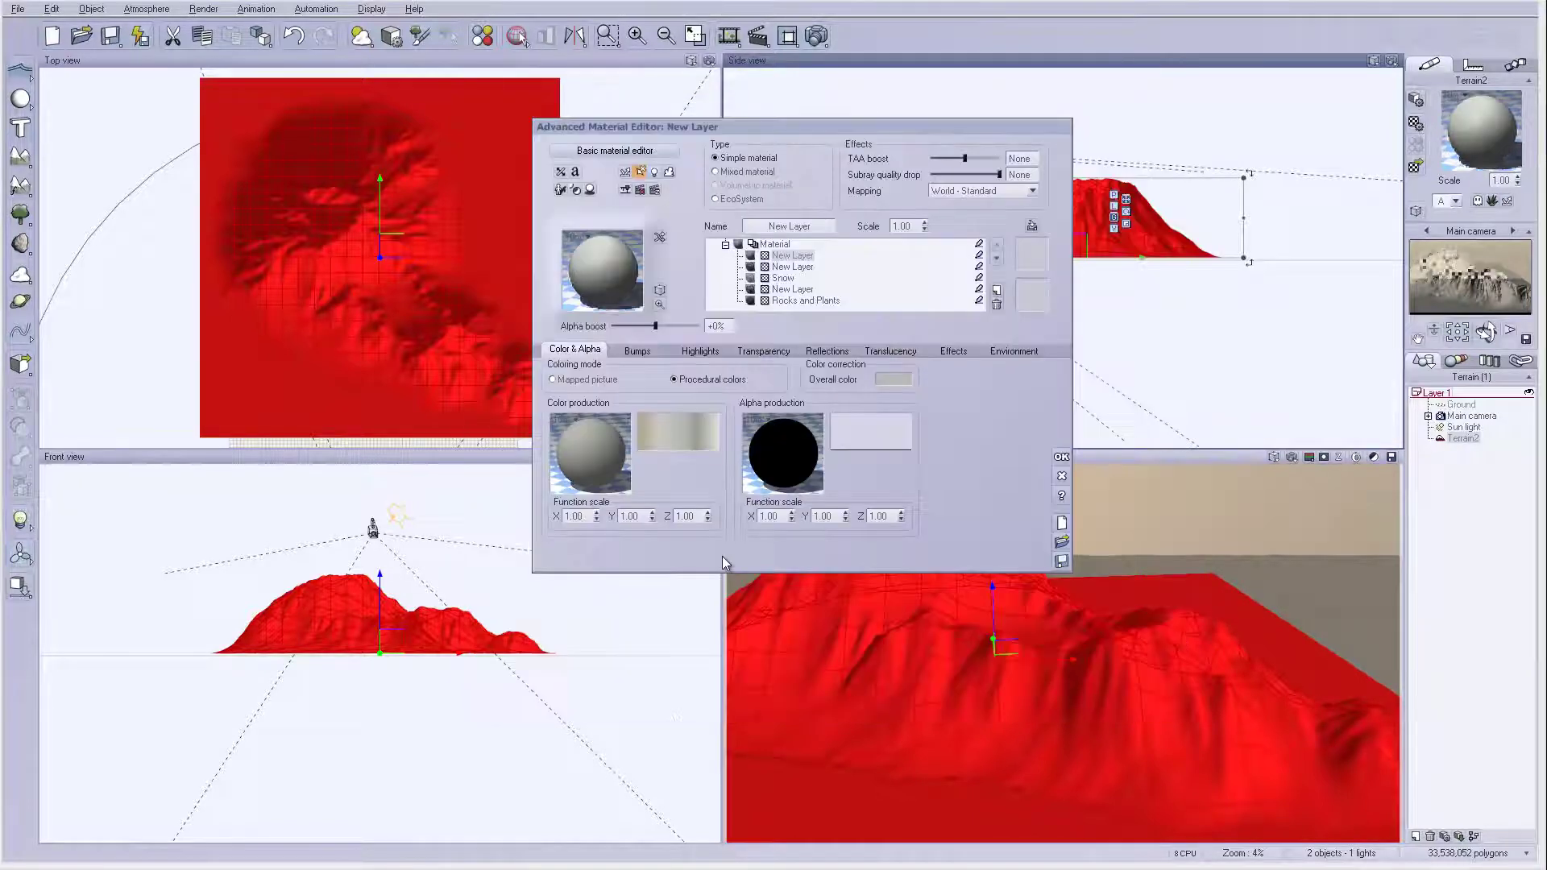
Drive the top layer's color with a Terrain Fractal node in place of the constant and set its metascale to 1
right_click(593, 455)
left_click(624, 466)
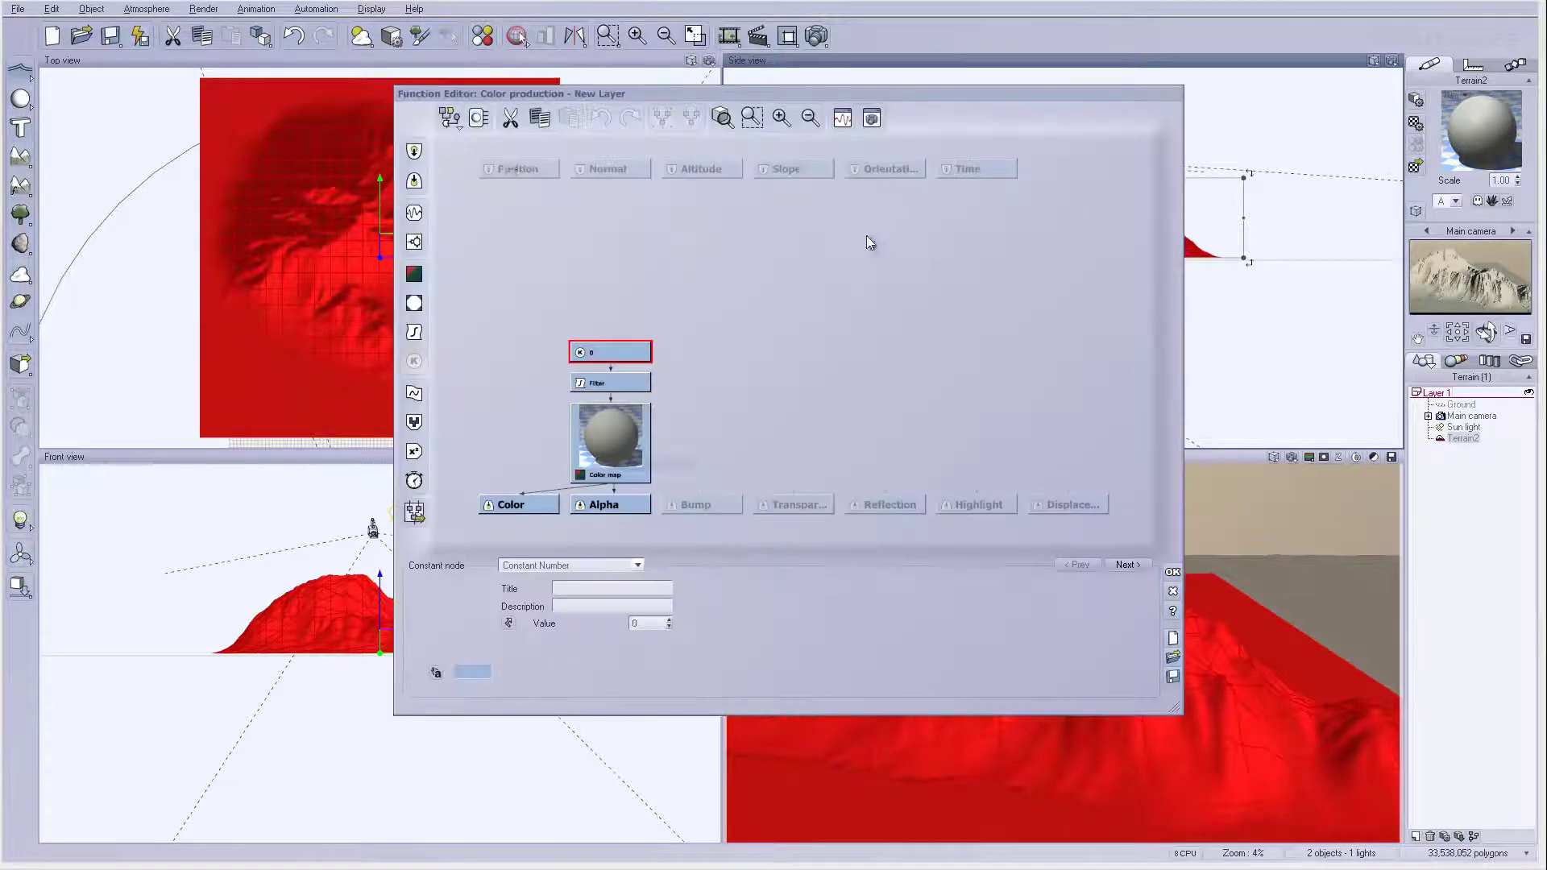
left_click(414, 212)
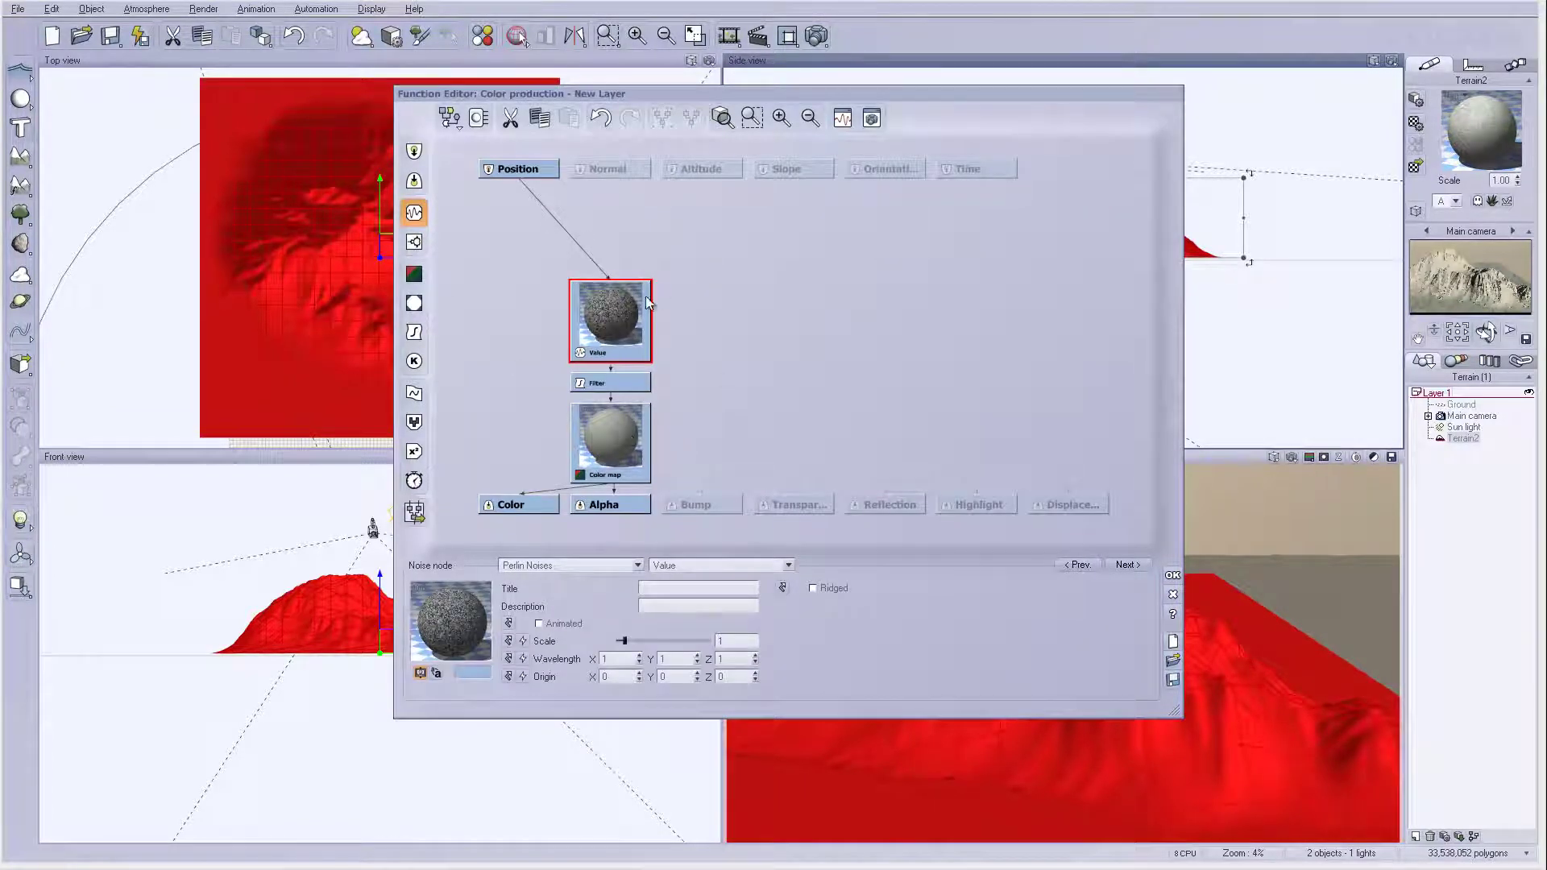
left_click(414, 241)
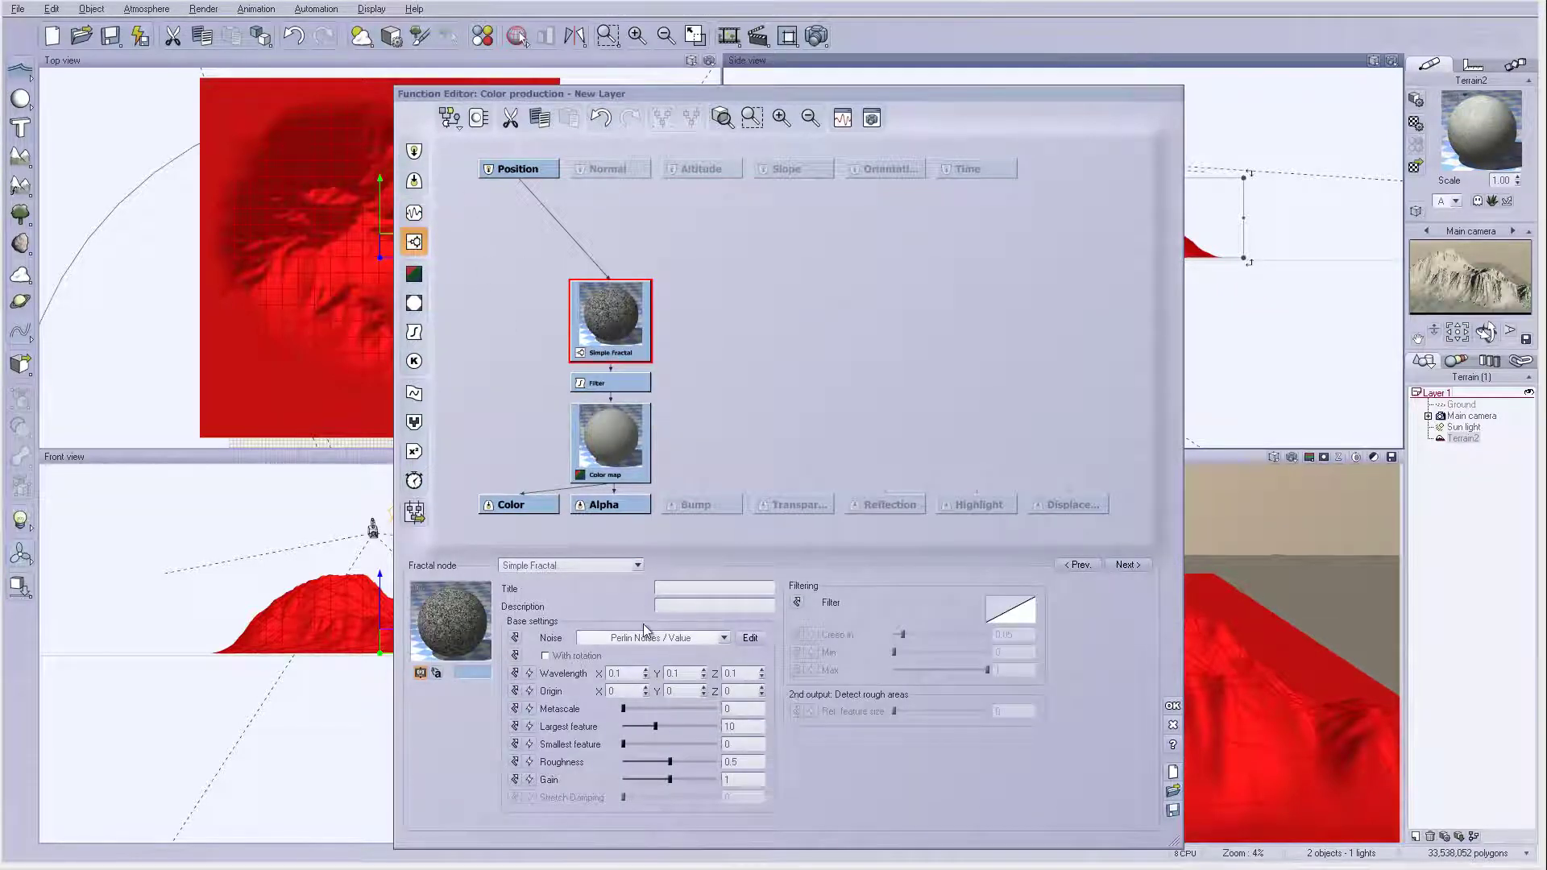
left_click(637, 565)
left_click(603, 649)
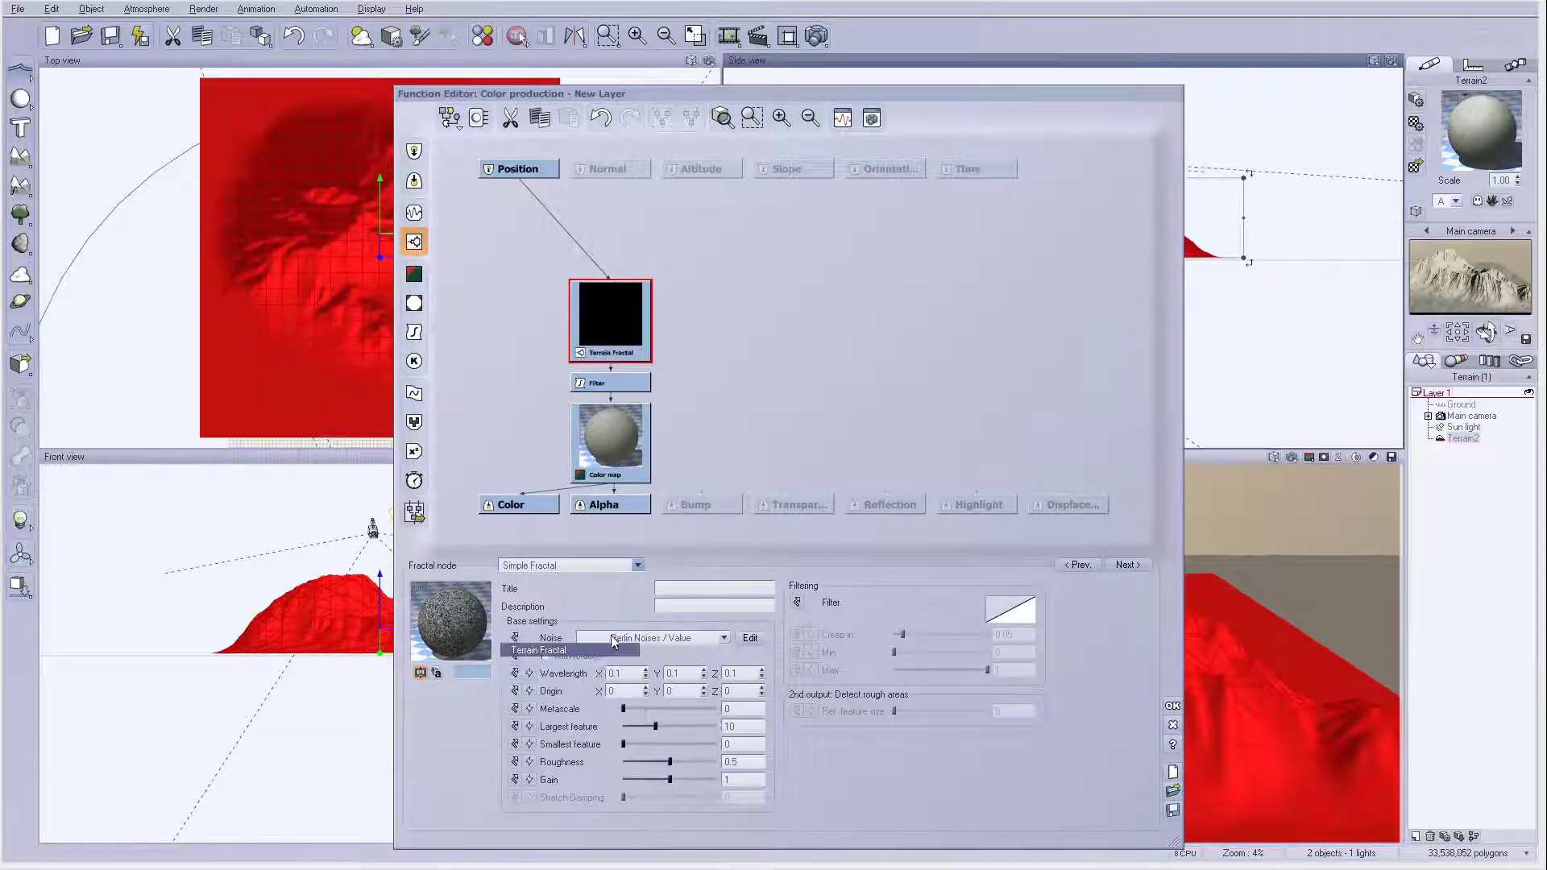
double_click(741, 690)
type("1")
key("Return")
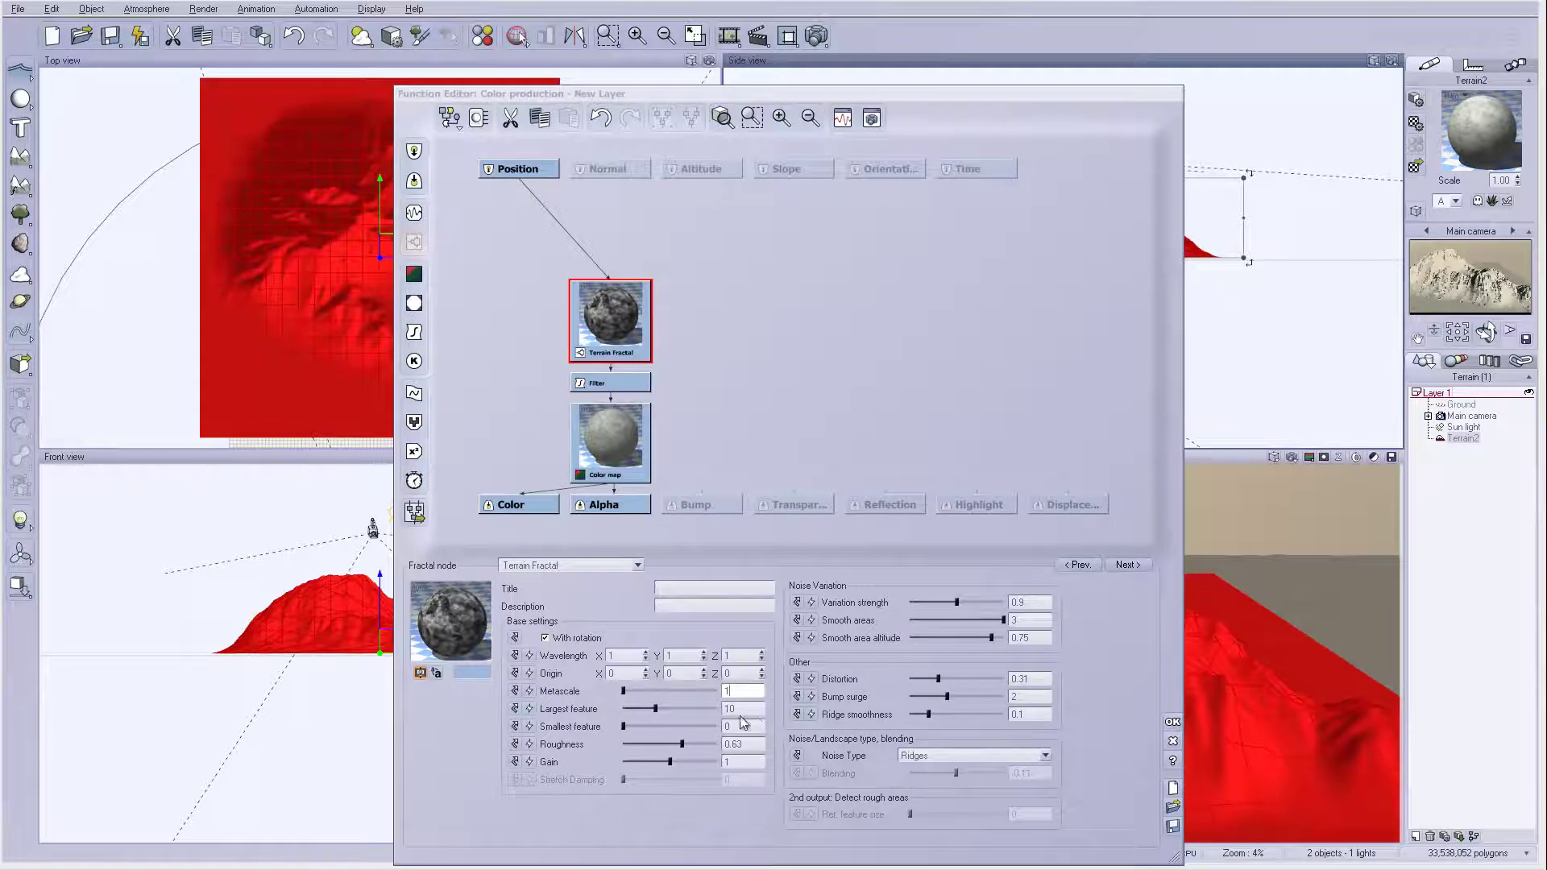
Set the Terrain Fractal's largest feature to 1 and accept the top layer's color function
key("Tab")
type("1")
key("Return")
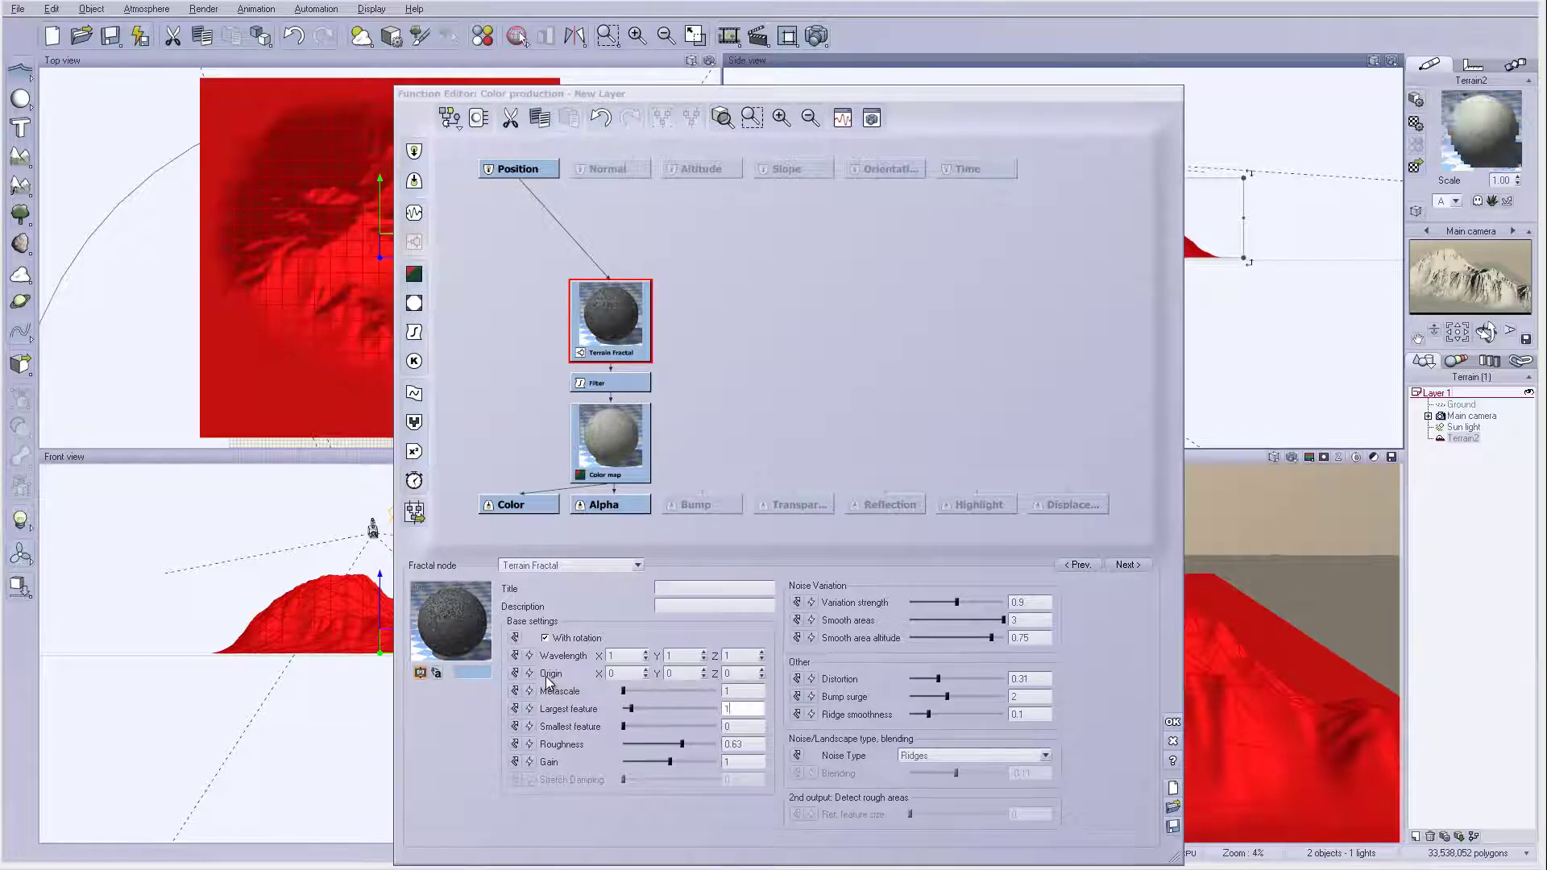
left_click(1173, 721)
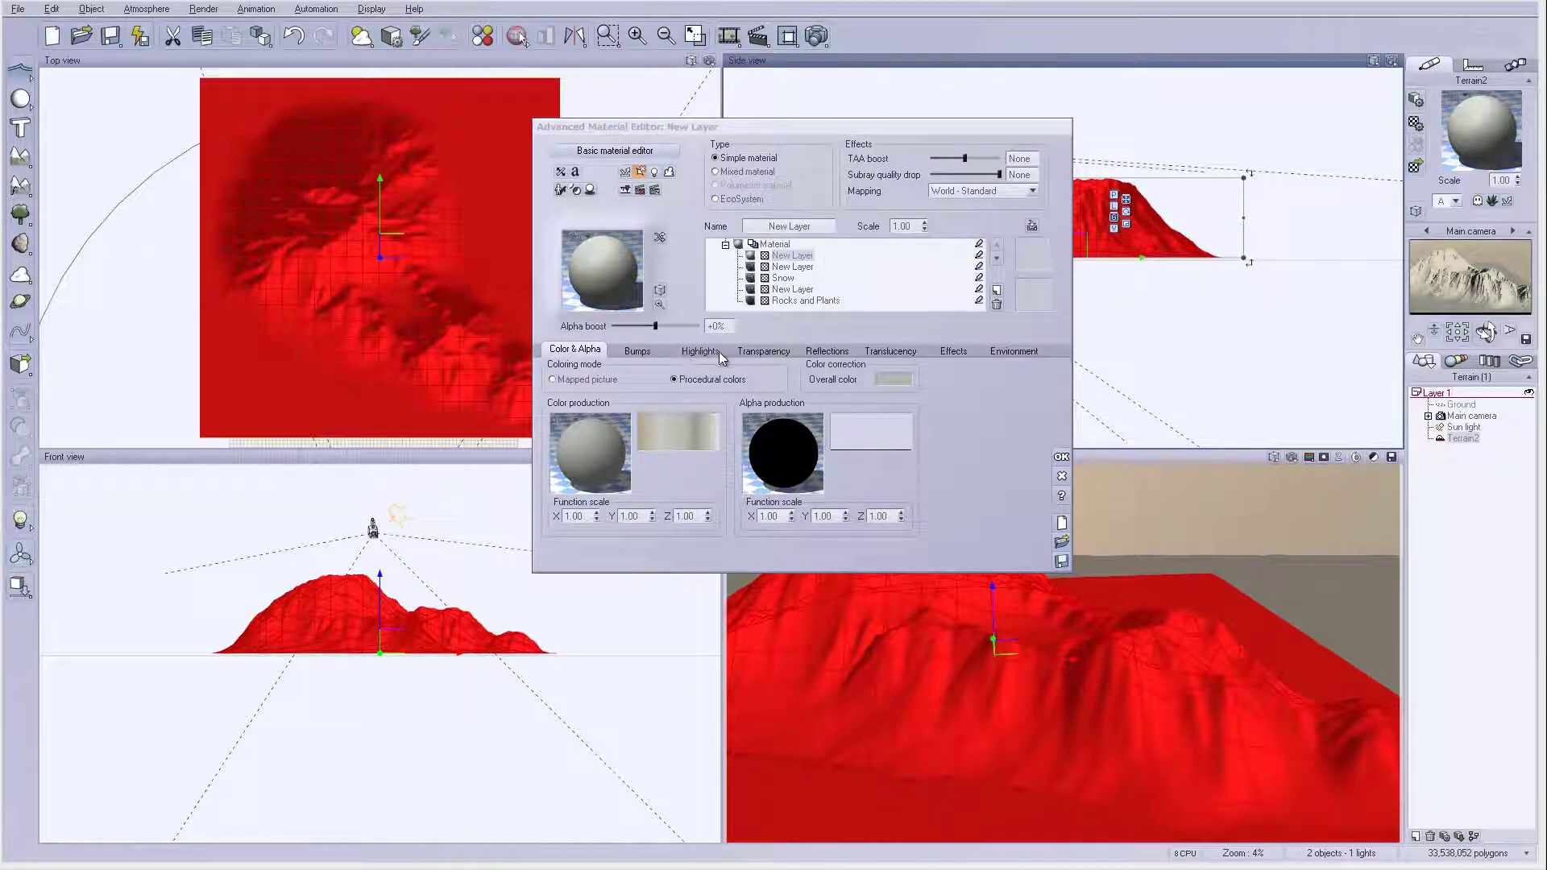
Enable variable transparency on the top layer and open its transparency production function for editing
left_click(762, 351)
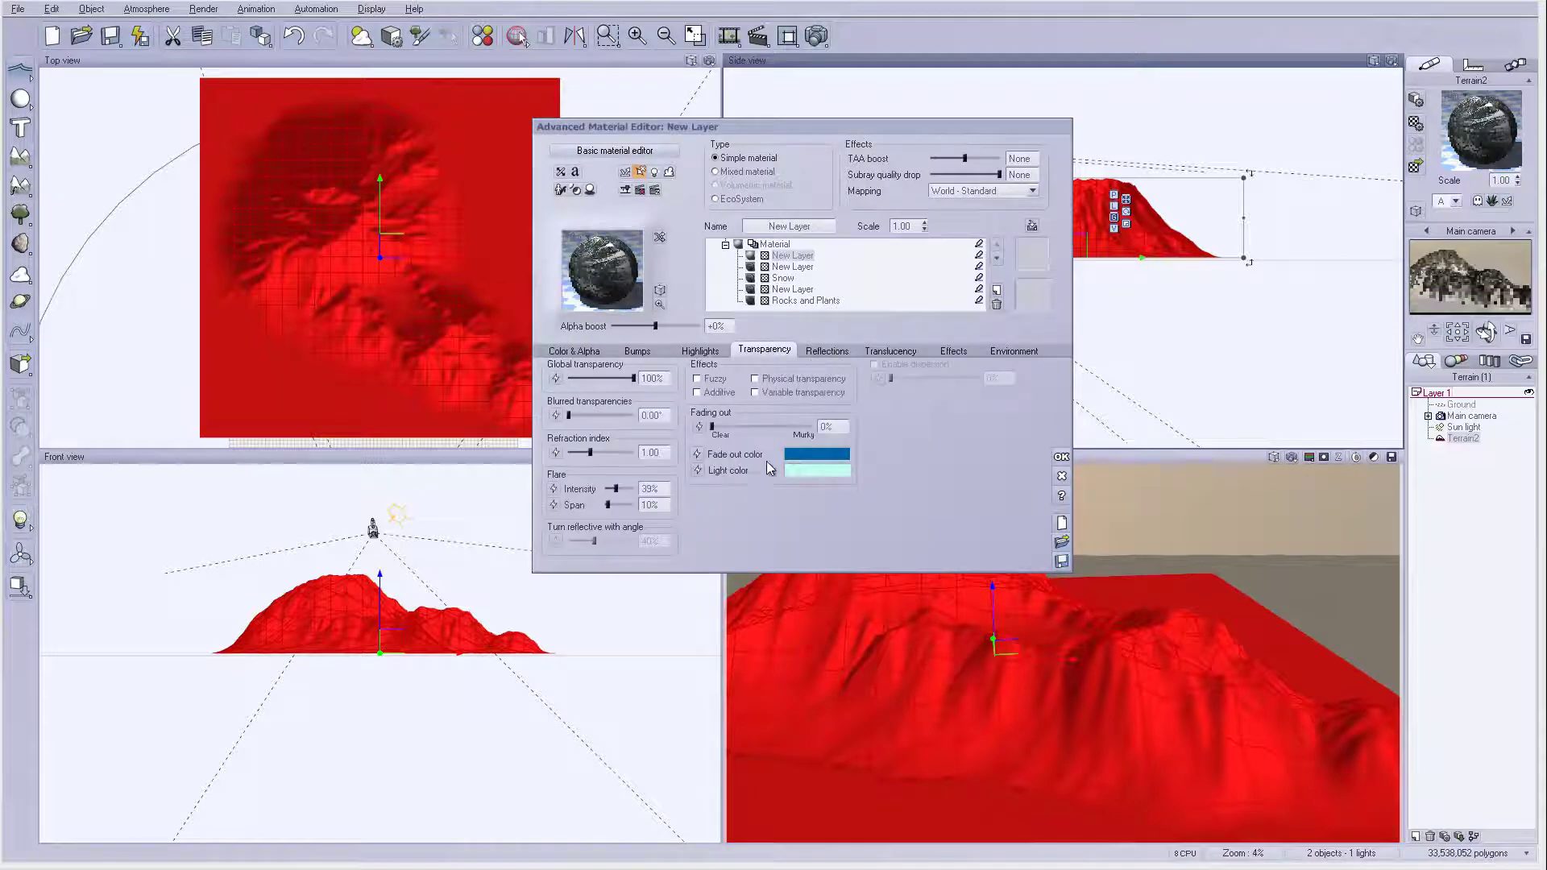
right_click(811, 425)
left_click(902, 448)
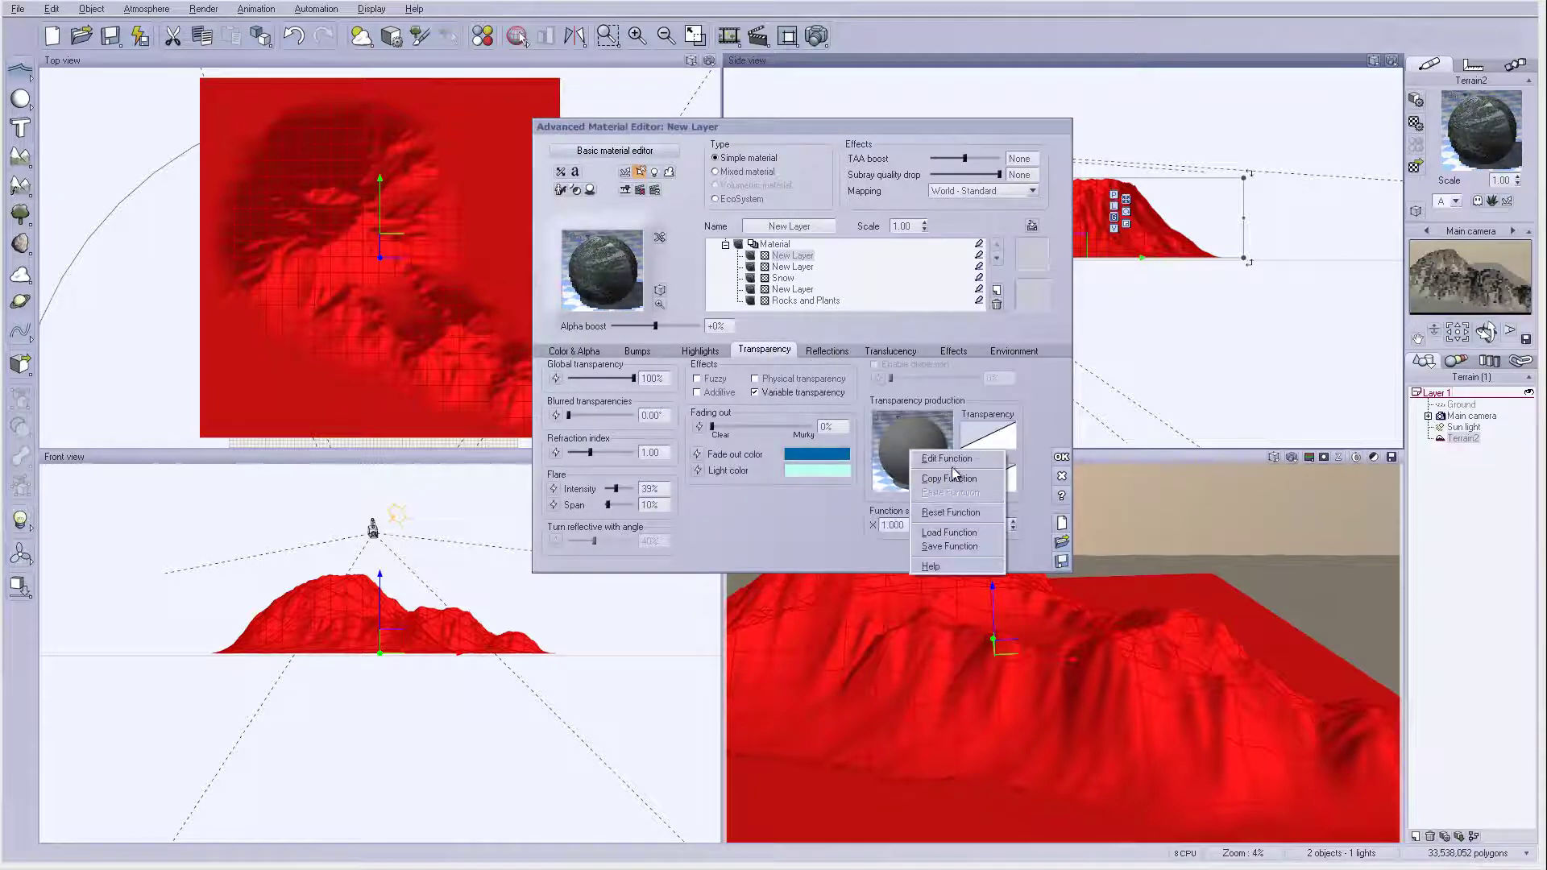
left_click(928, 435)
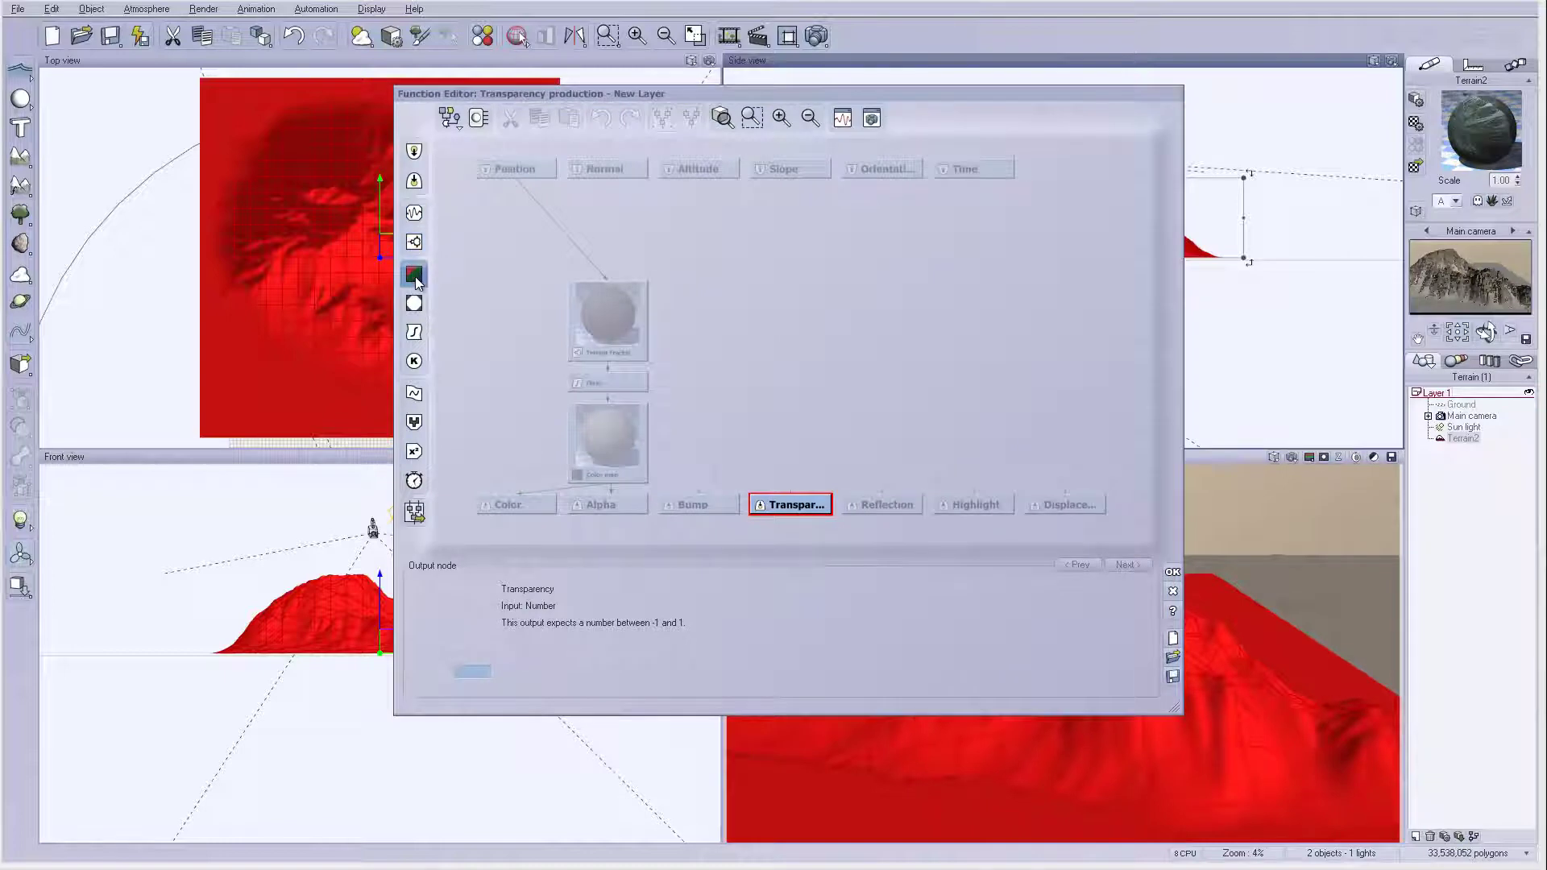
Feed the transparency output with a Projected Texture Map using the Depos.tif image from the Maps-SnowMountain folder
left_click(414, 303)
left_click(664, 702)
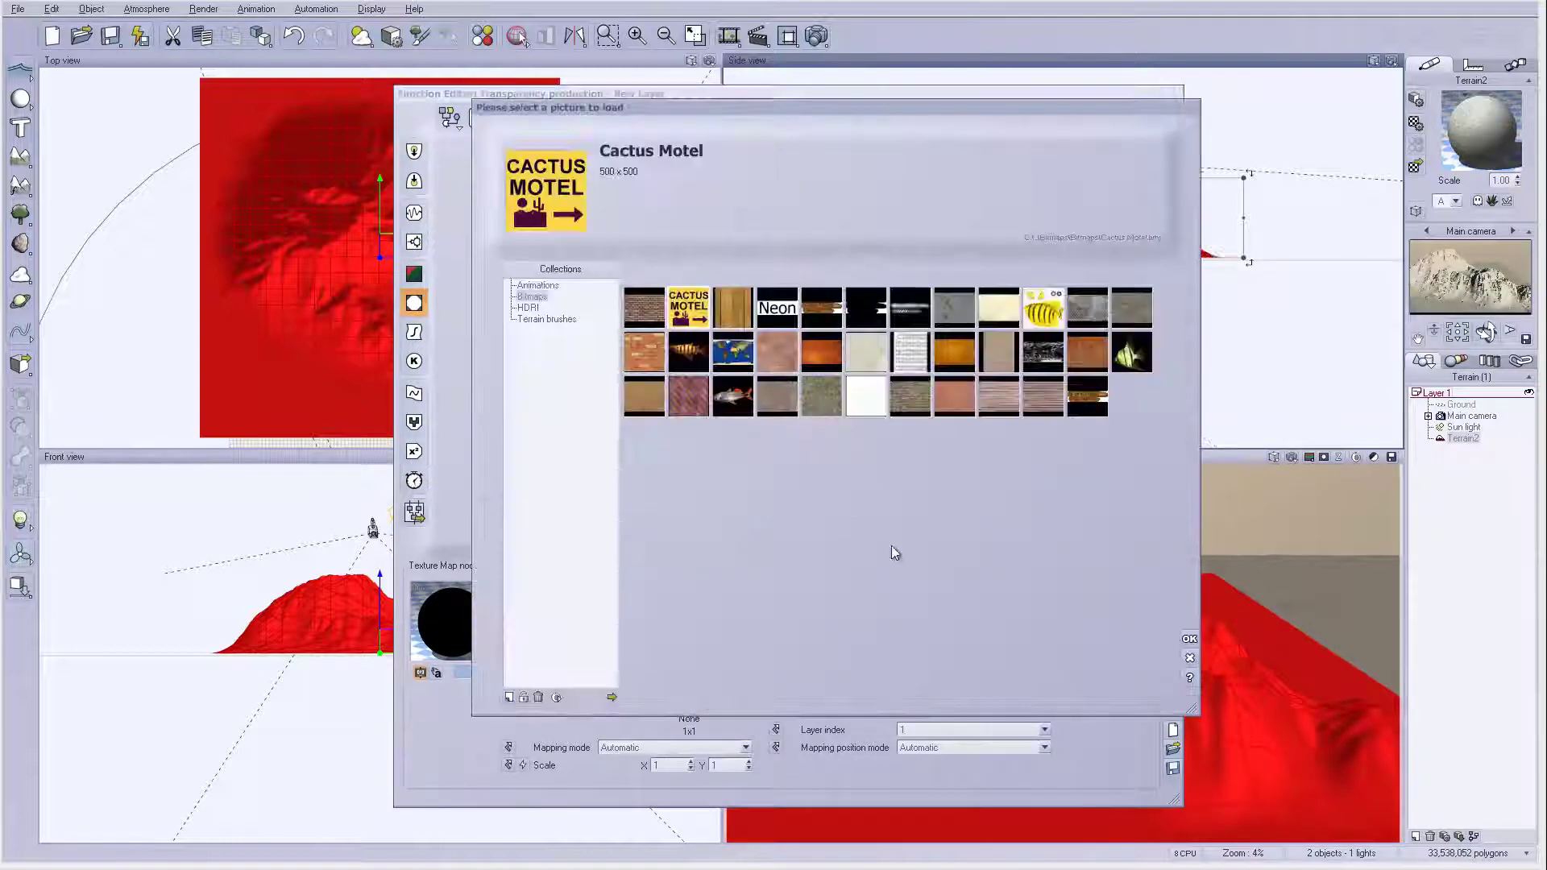
left_click(611, 698)
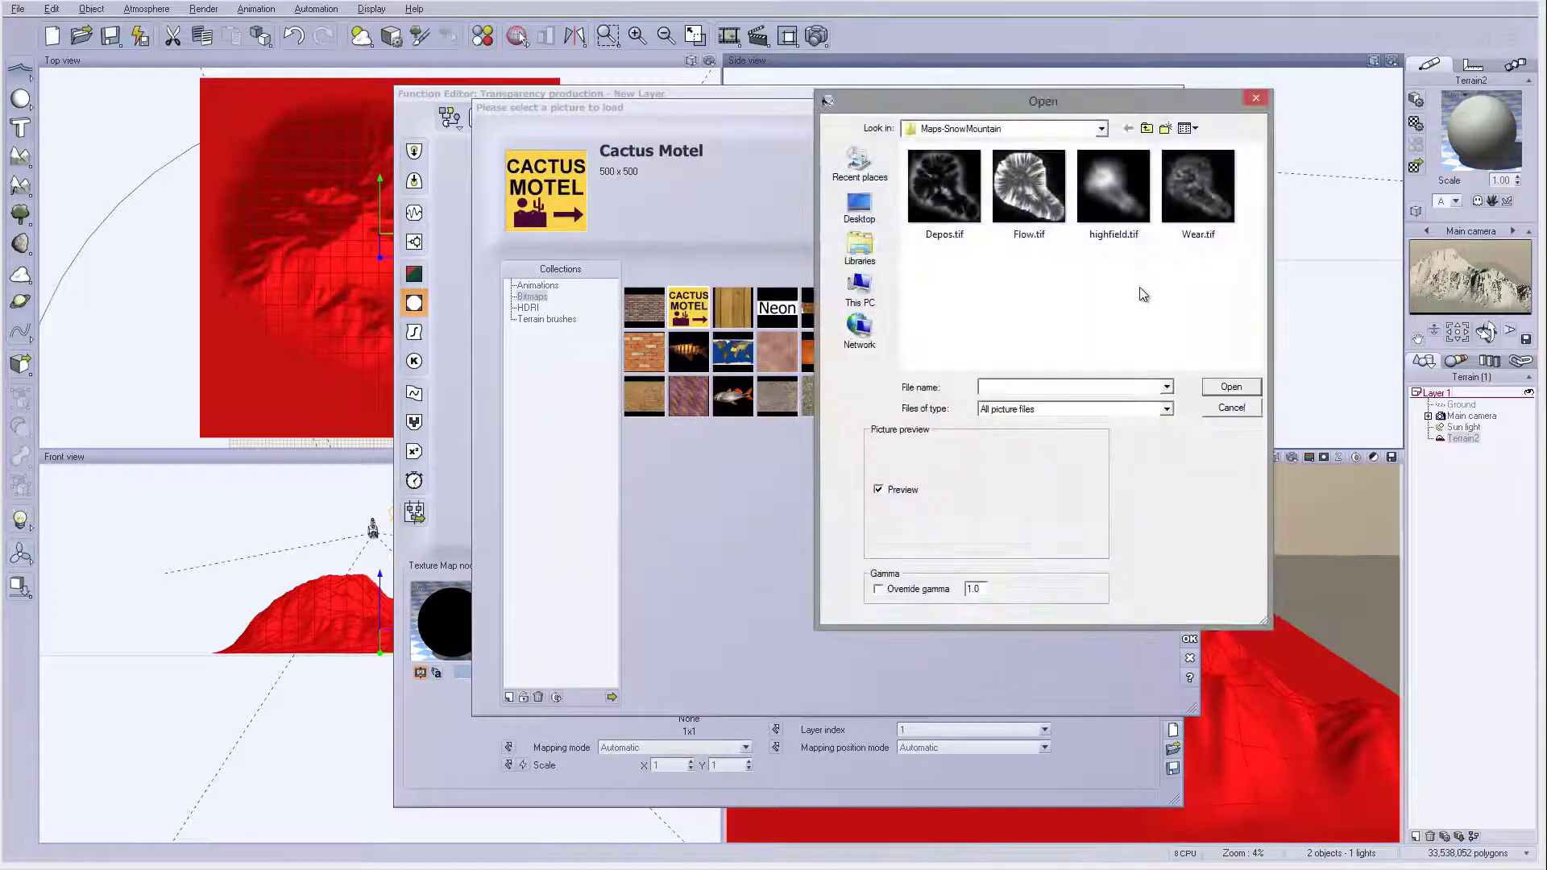
left_click(958, 215)
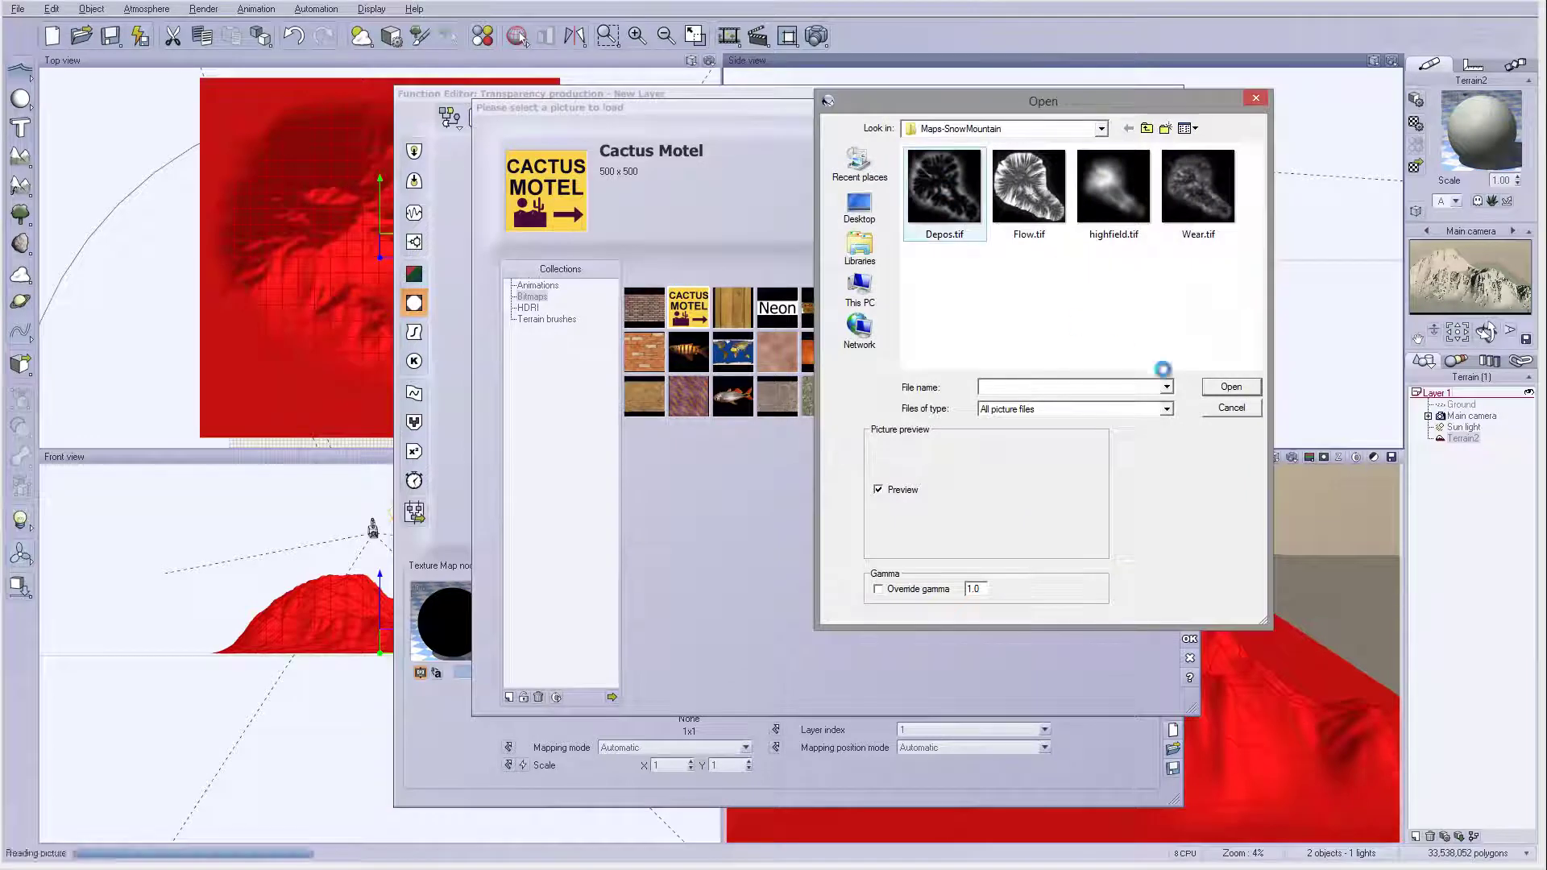
left_click(1231, 387)
Set the Depos map's interpolation to Bilinear, invert its image, and accept the transparency function
left_click(950, 640)
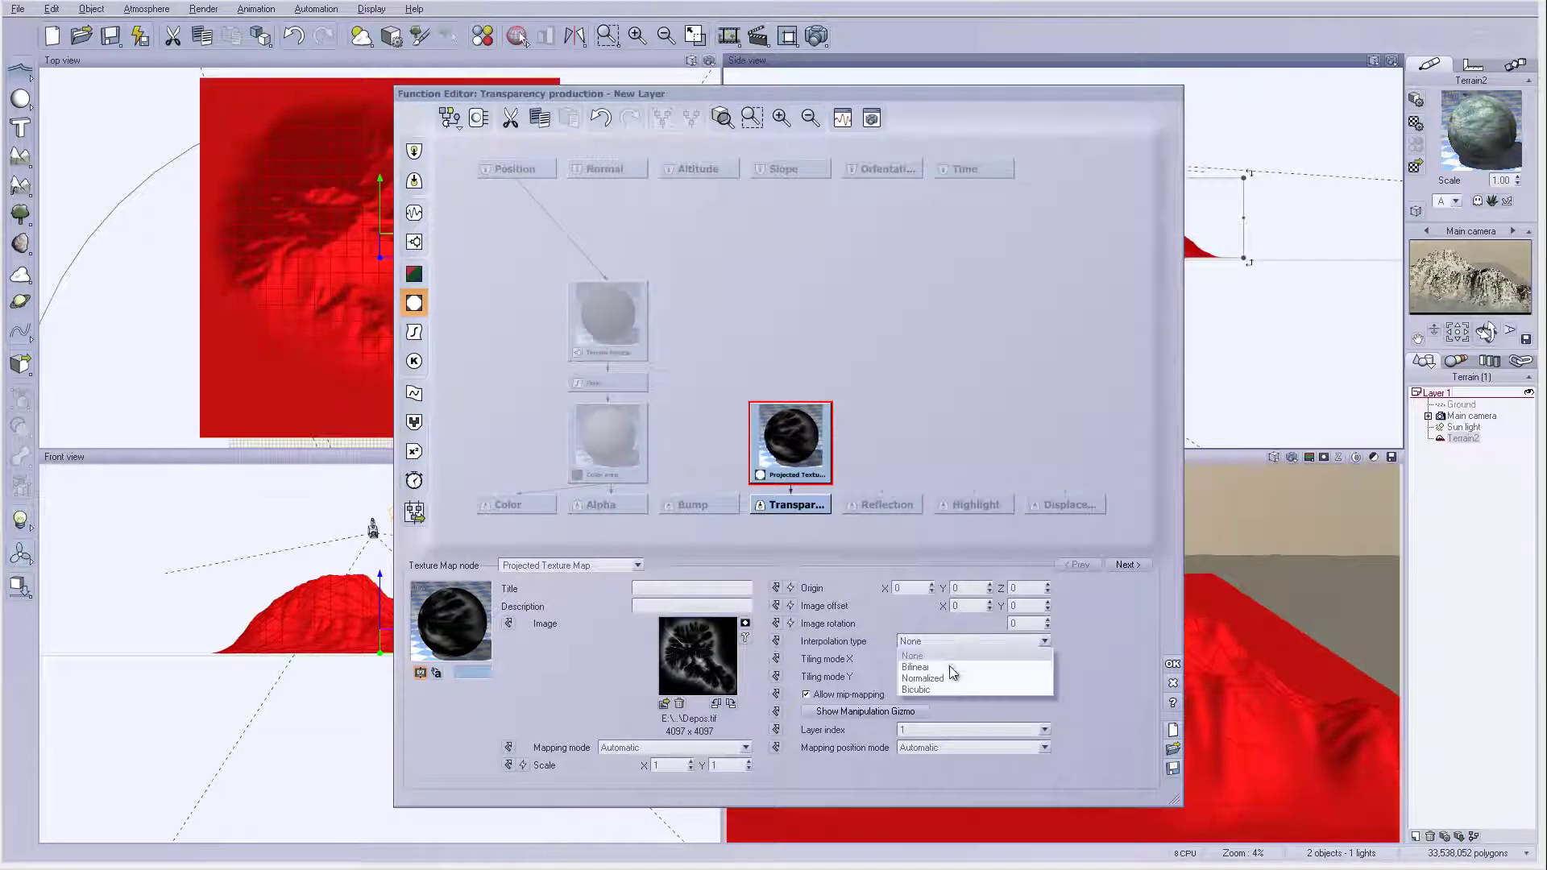
left_click(905, 663)
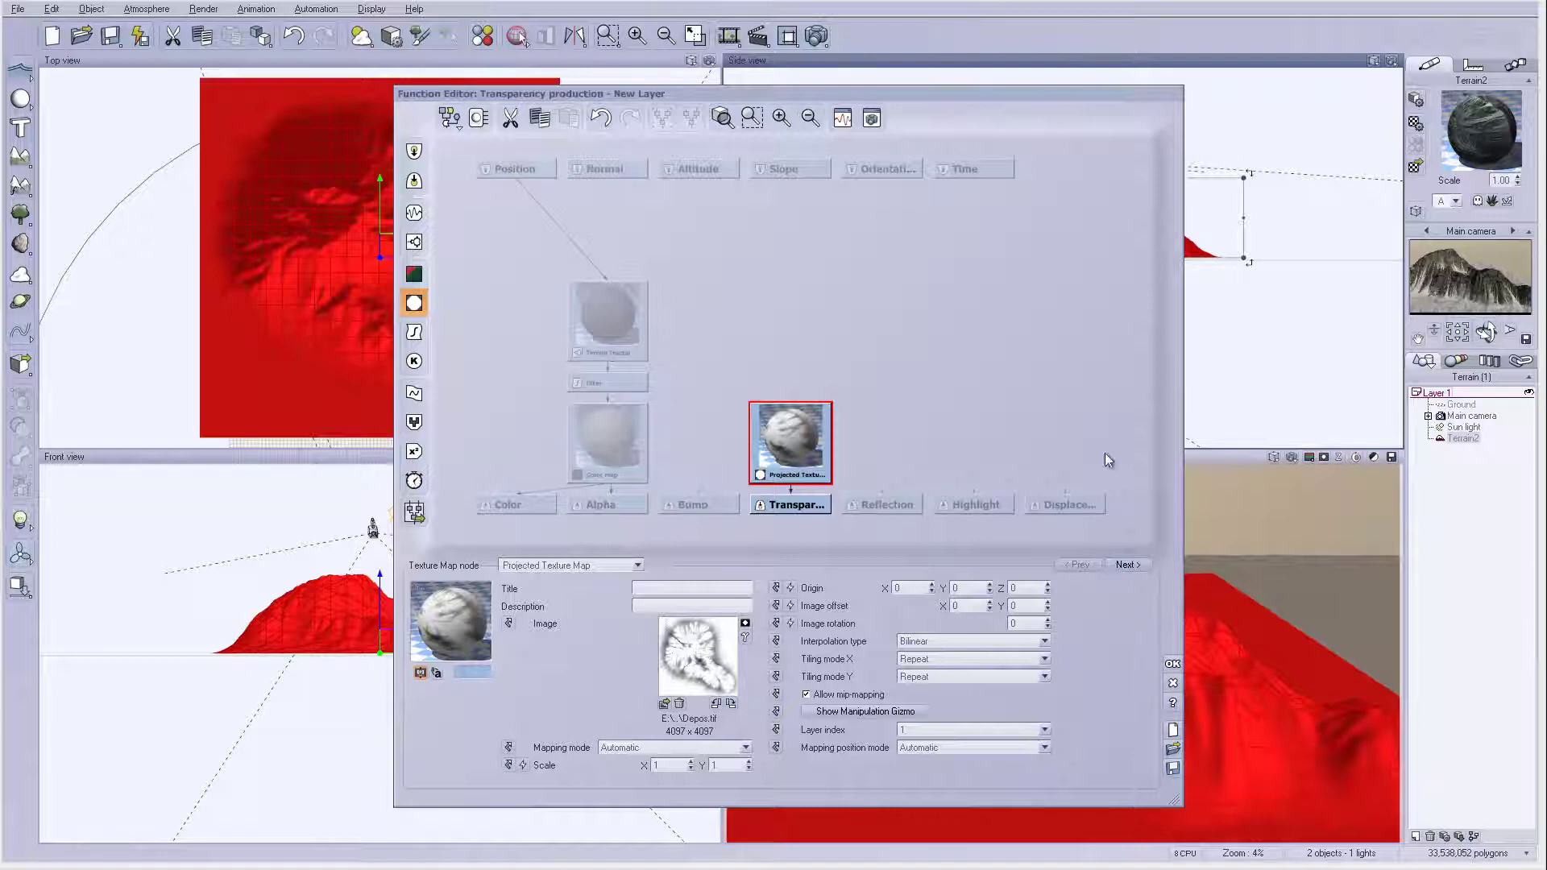
left_click(1172, 663)
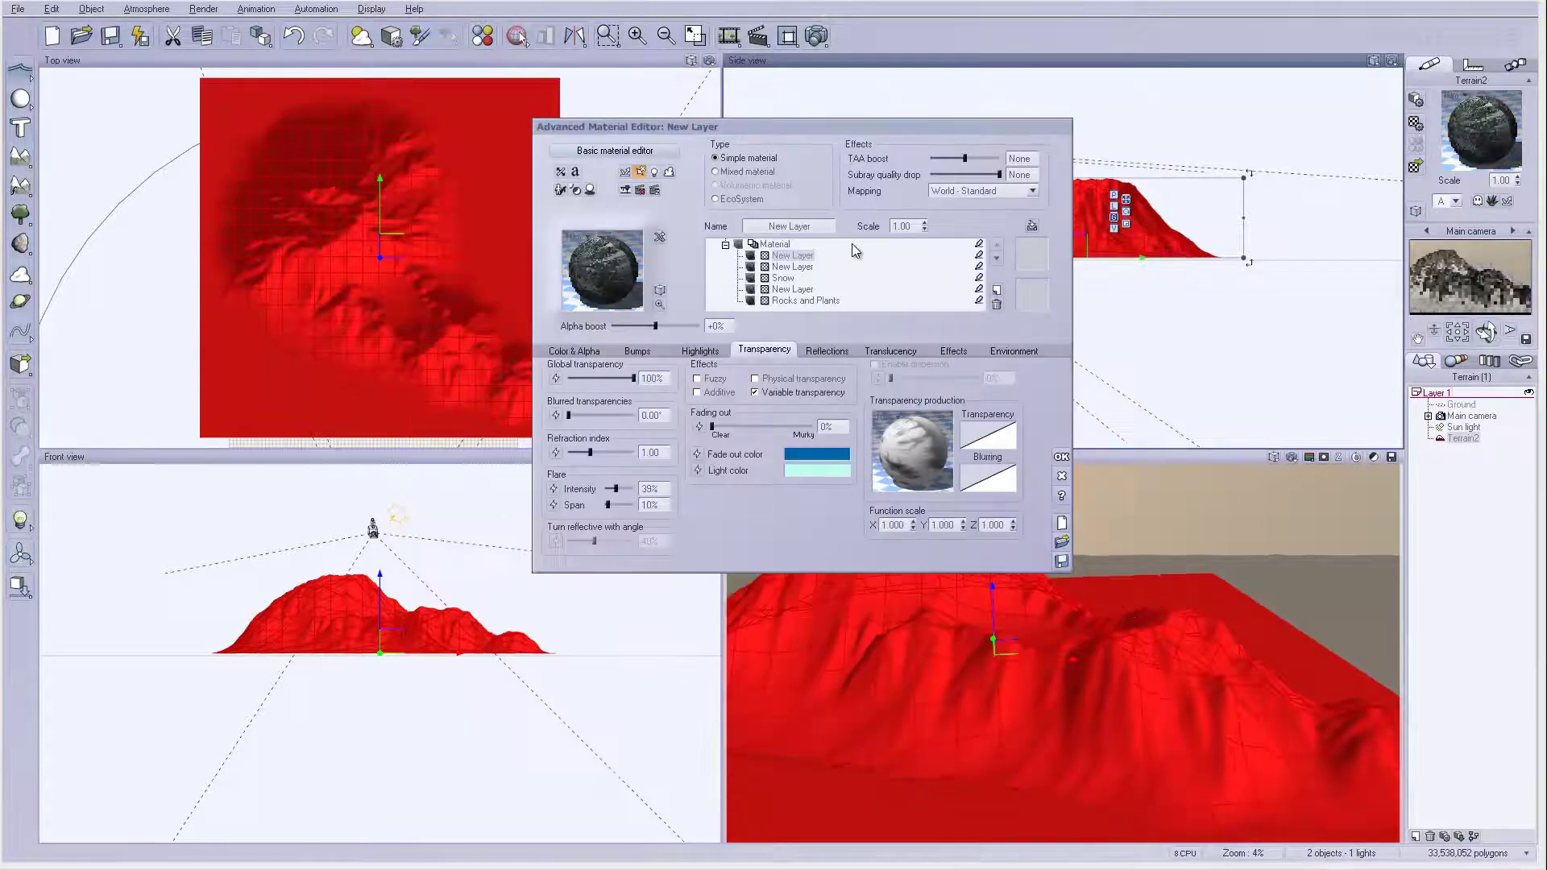
Rename the unnamed layer between Snow and Rocks and Plants as Flow
left_click(638, 351)
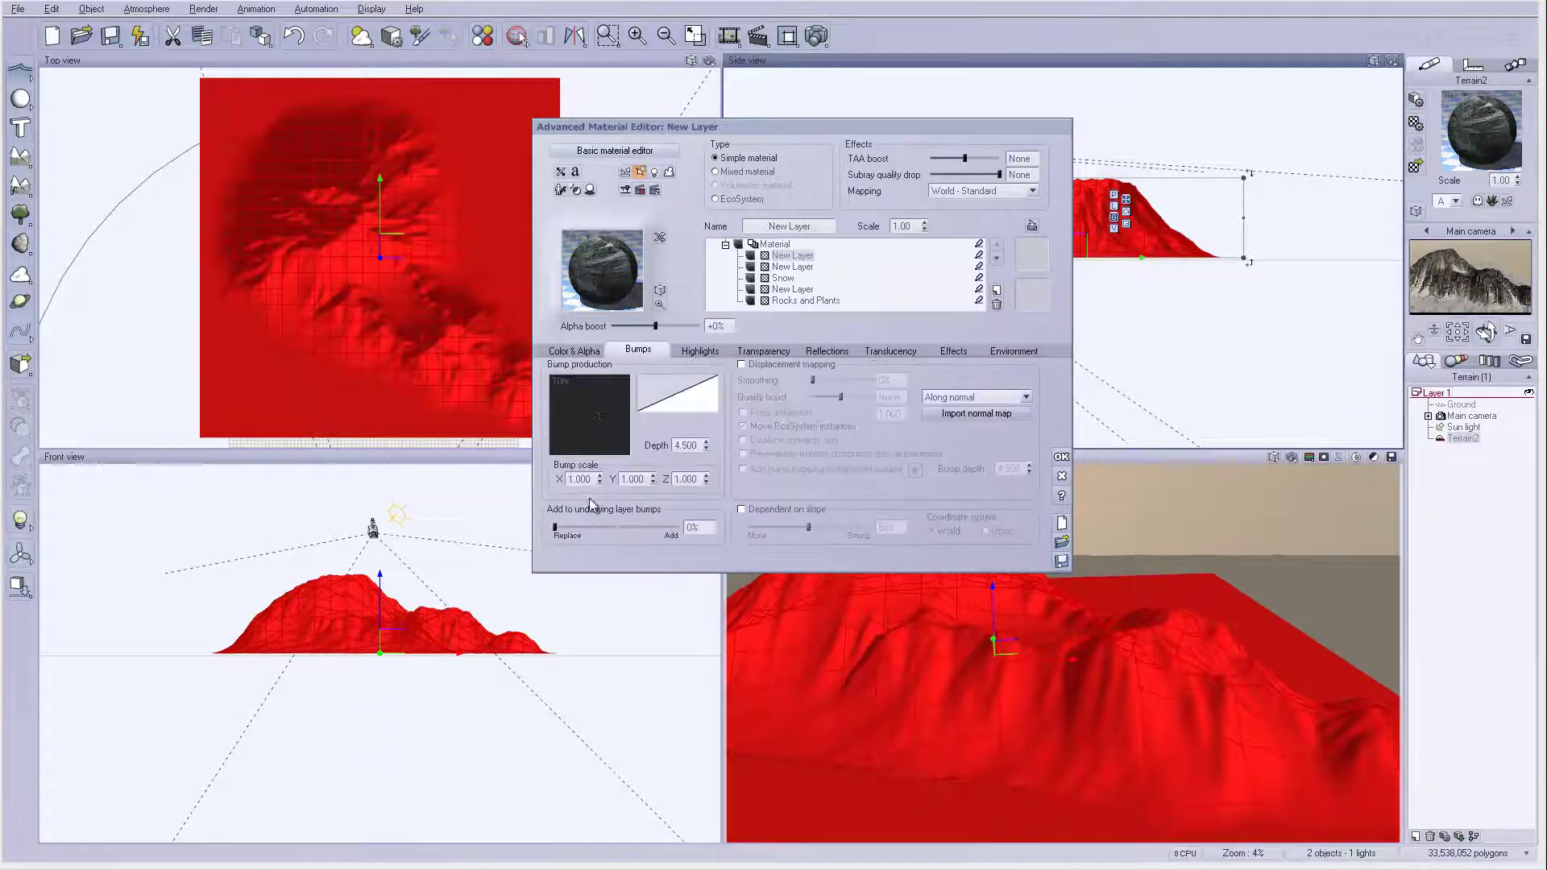
left_click(793, 279)
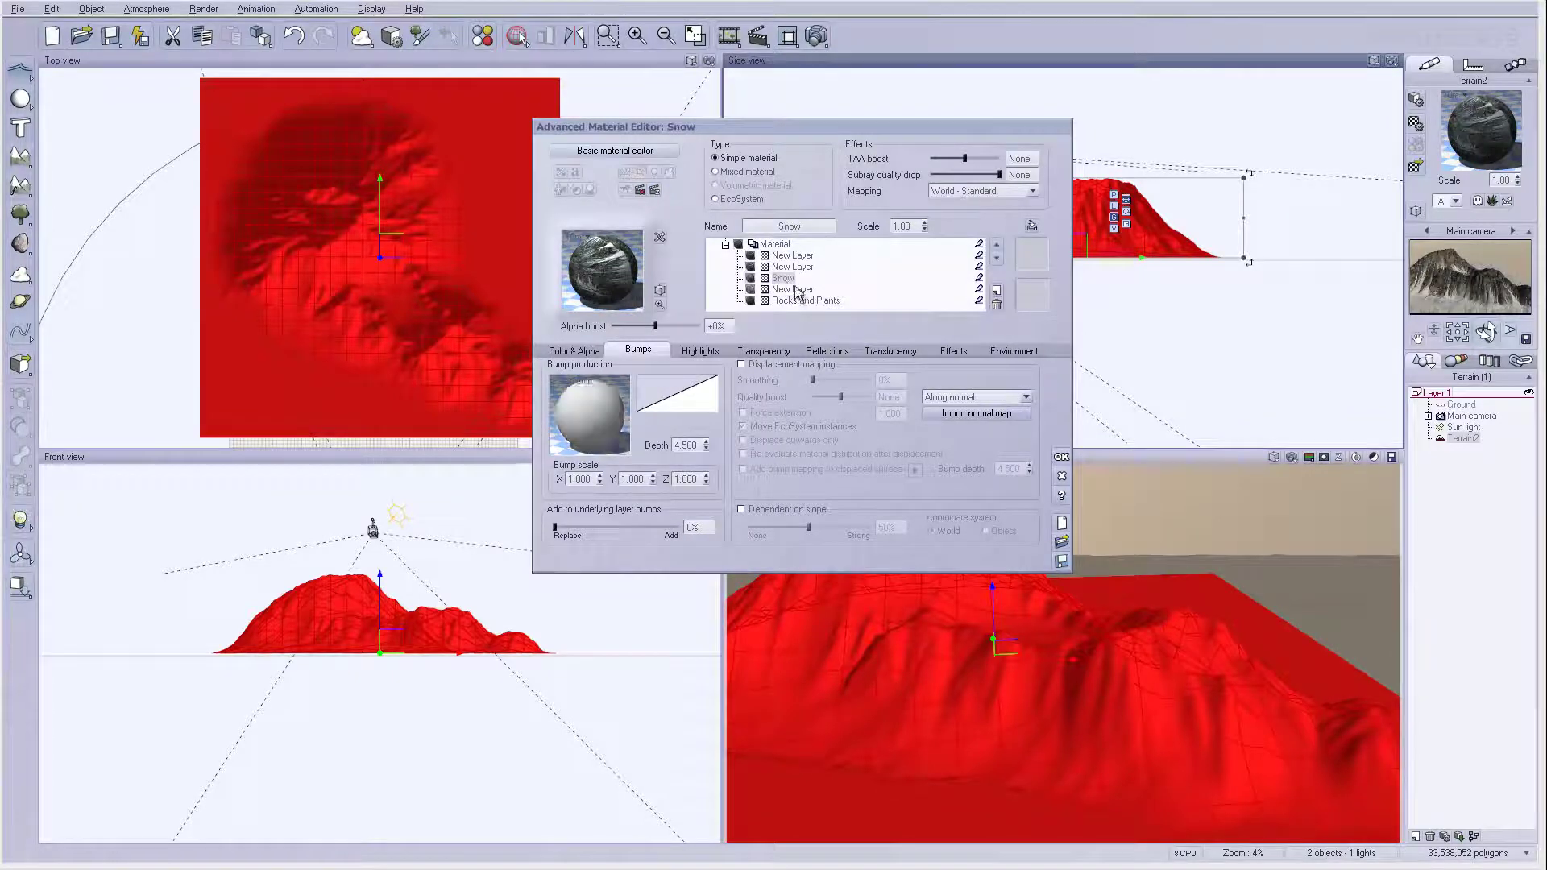
left_click(794, 290)
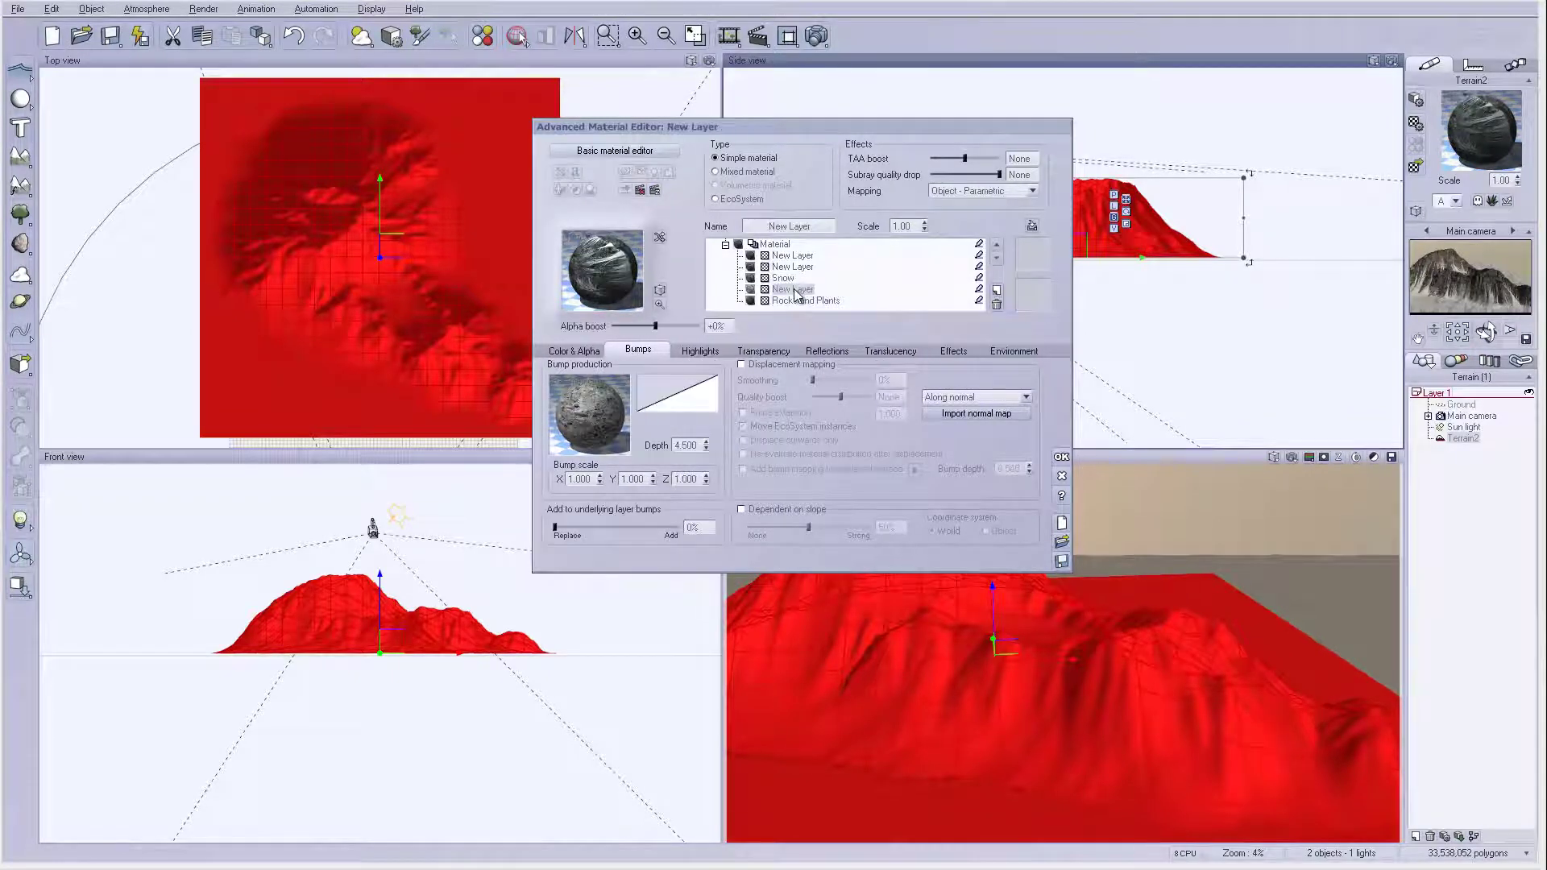
left_click(799, 227)
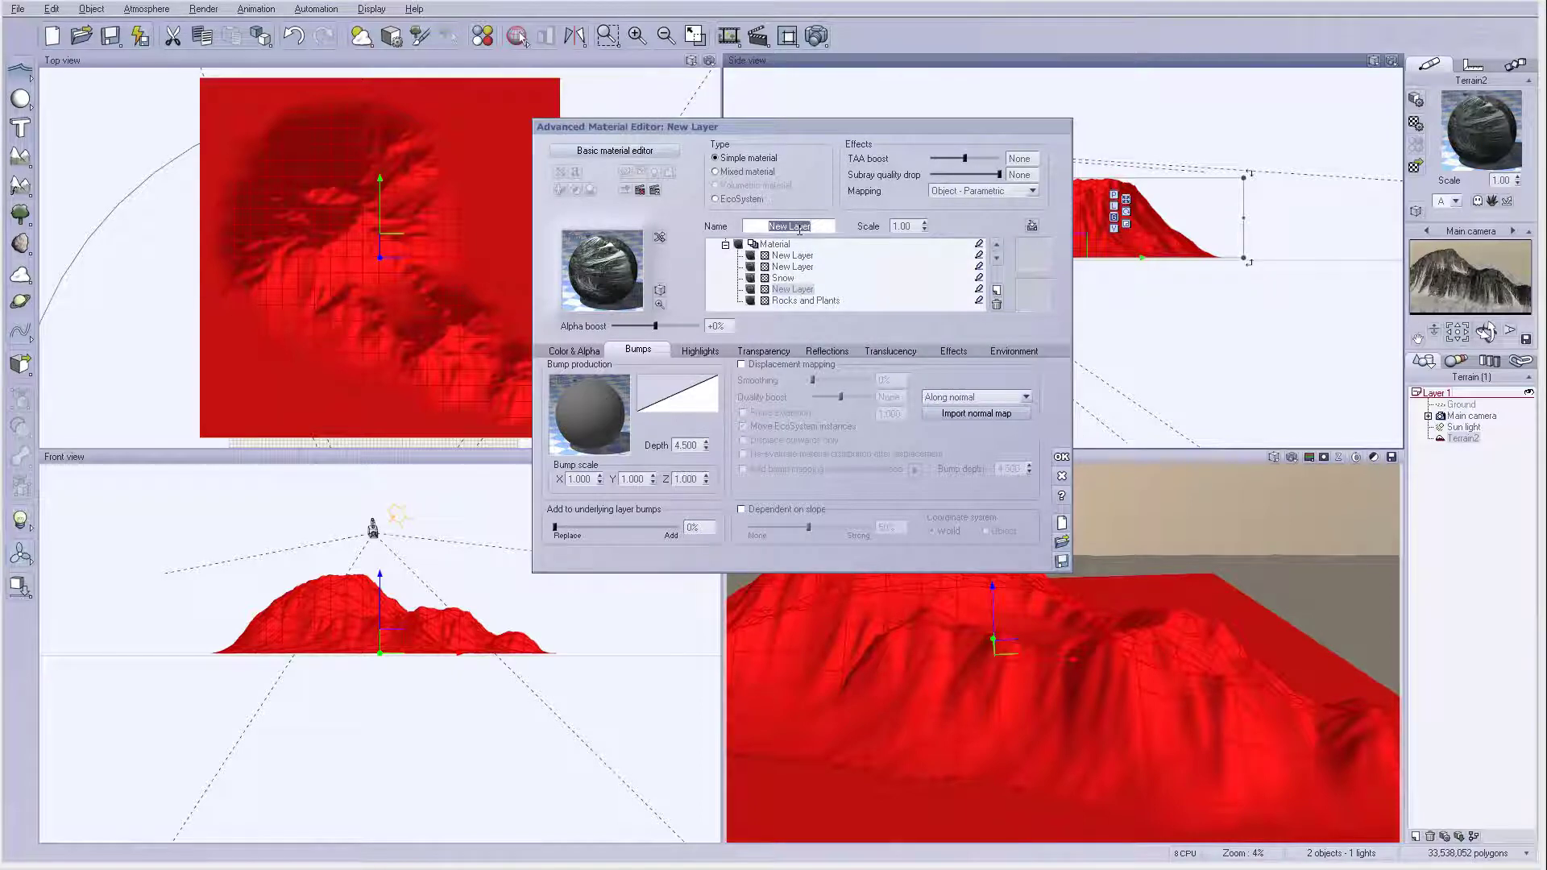
type("Flow")
key("Return")
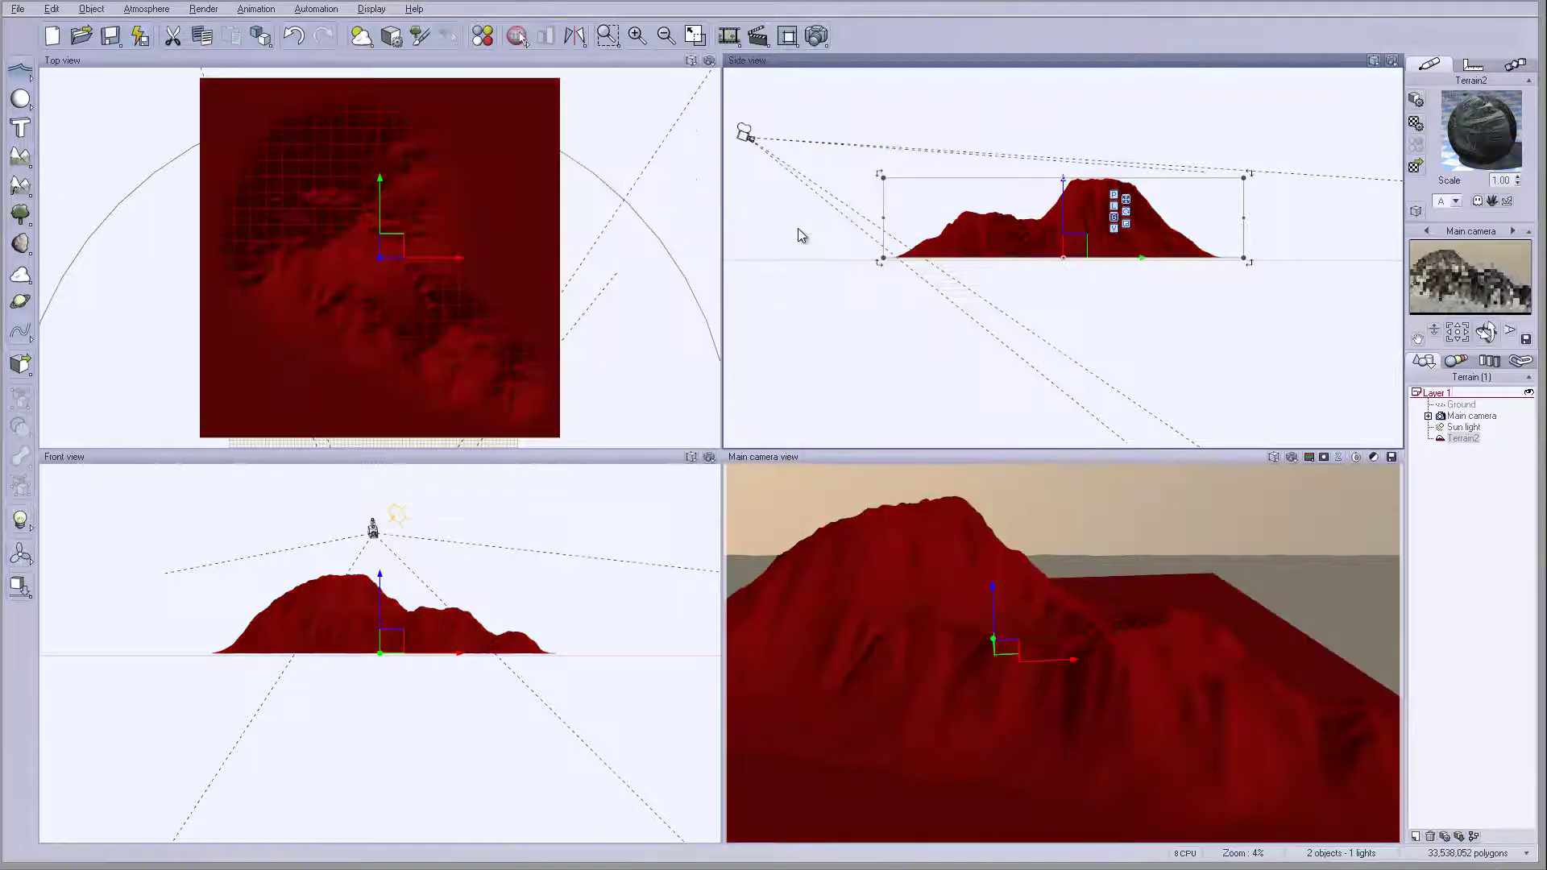
Reopen the terrain's material and rename both unnamed layers above Snow as Dep
double_click(1512, 139)
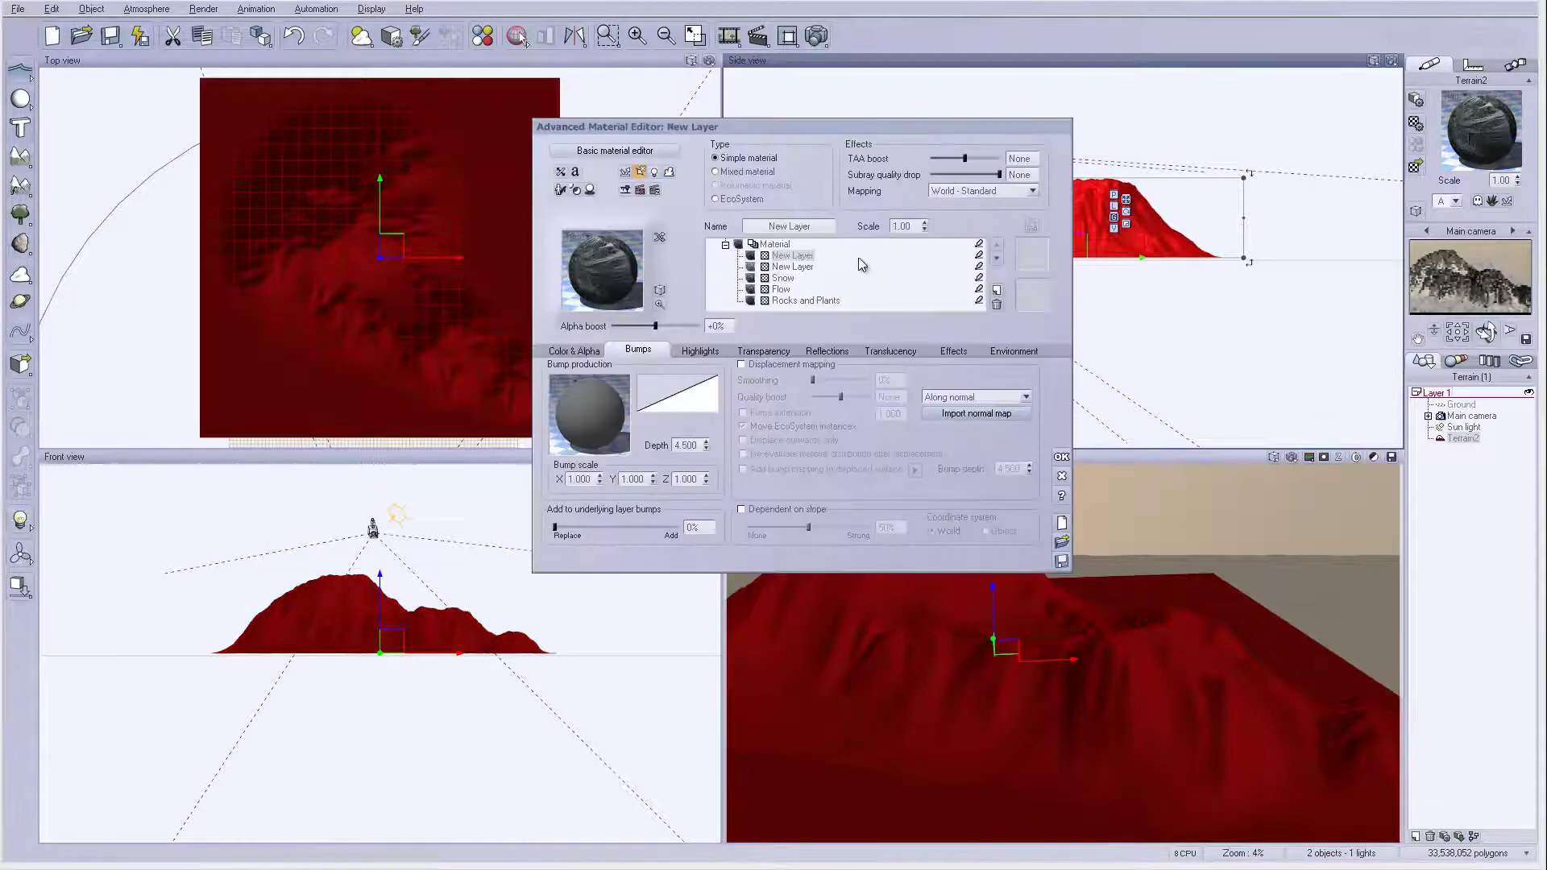
left_click(814, 226)
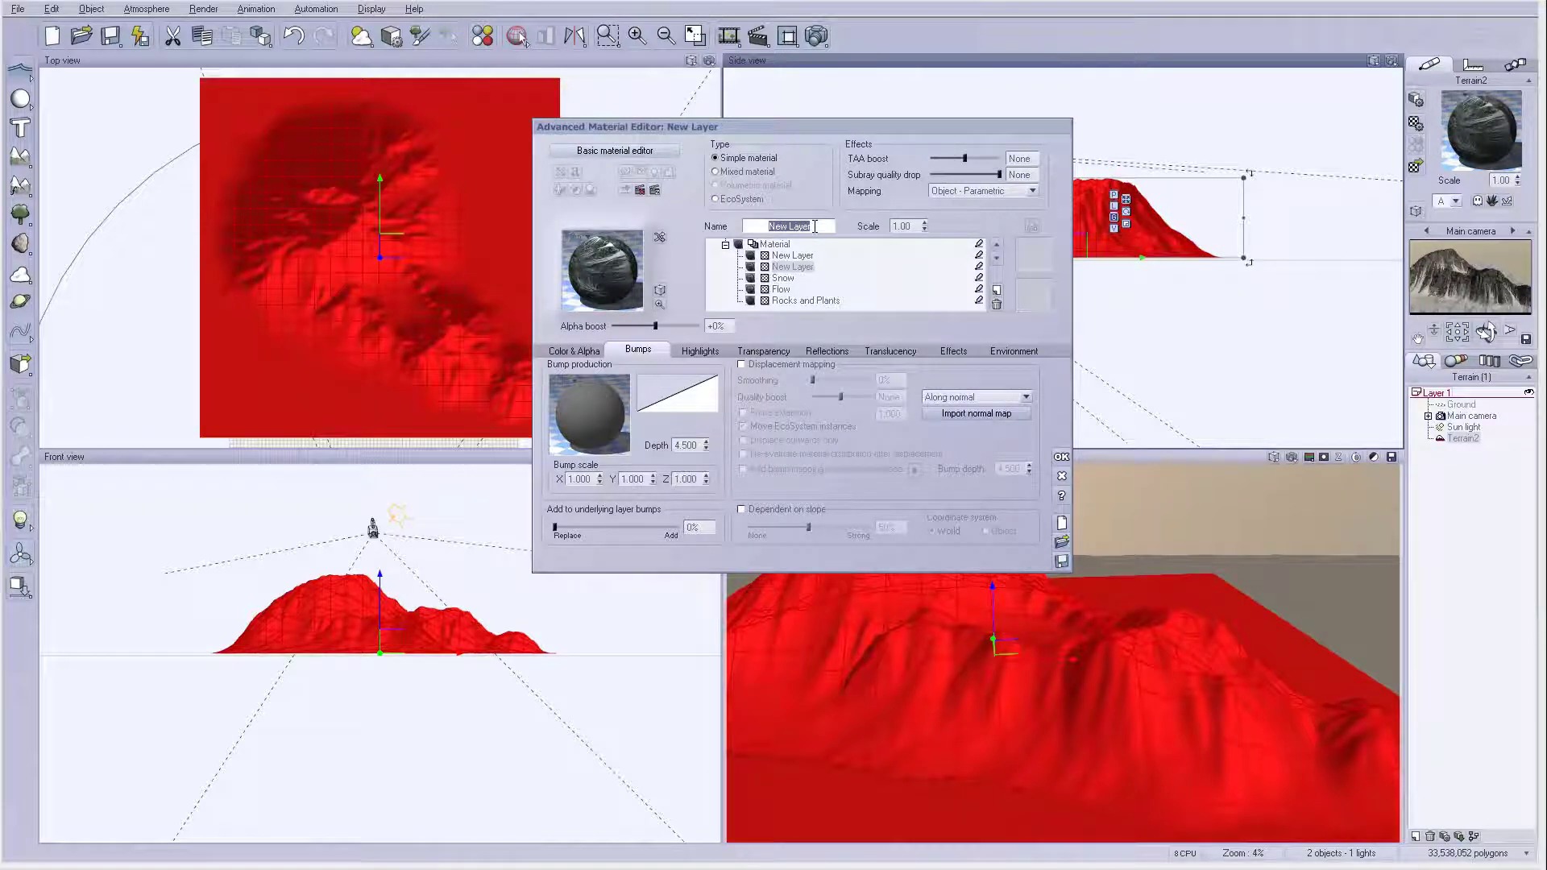
type("Dep")
left_click(793, 256)
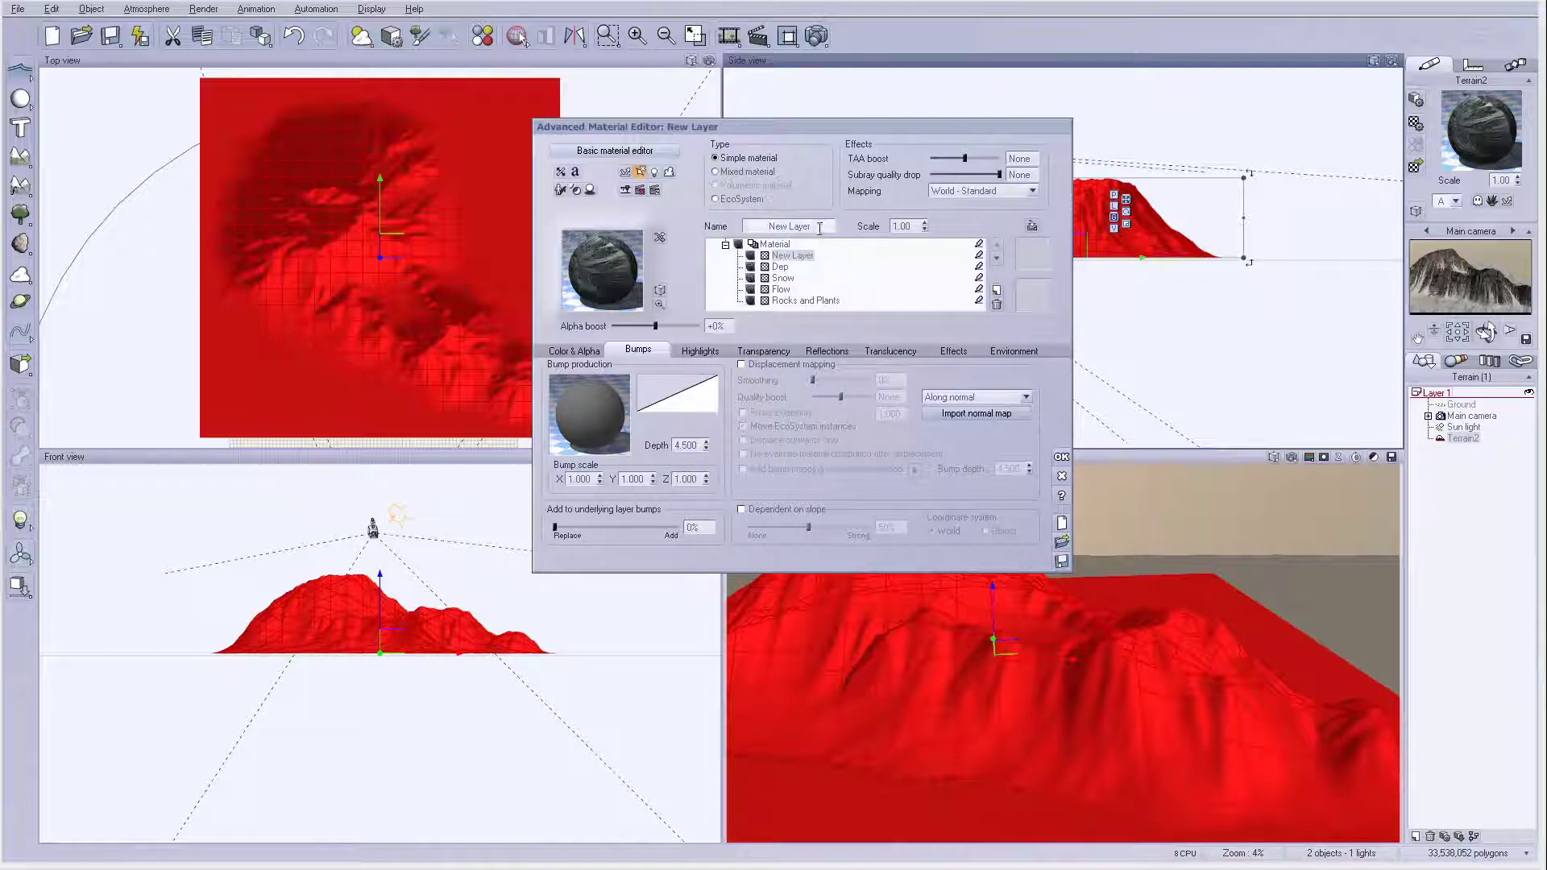
left_click(819, 228)
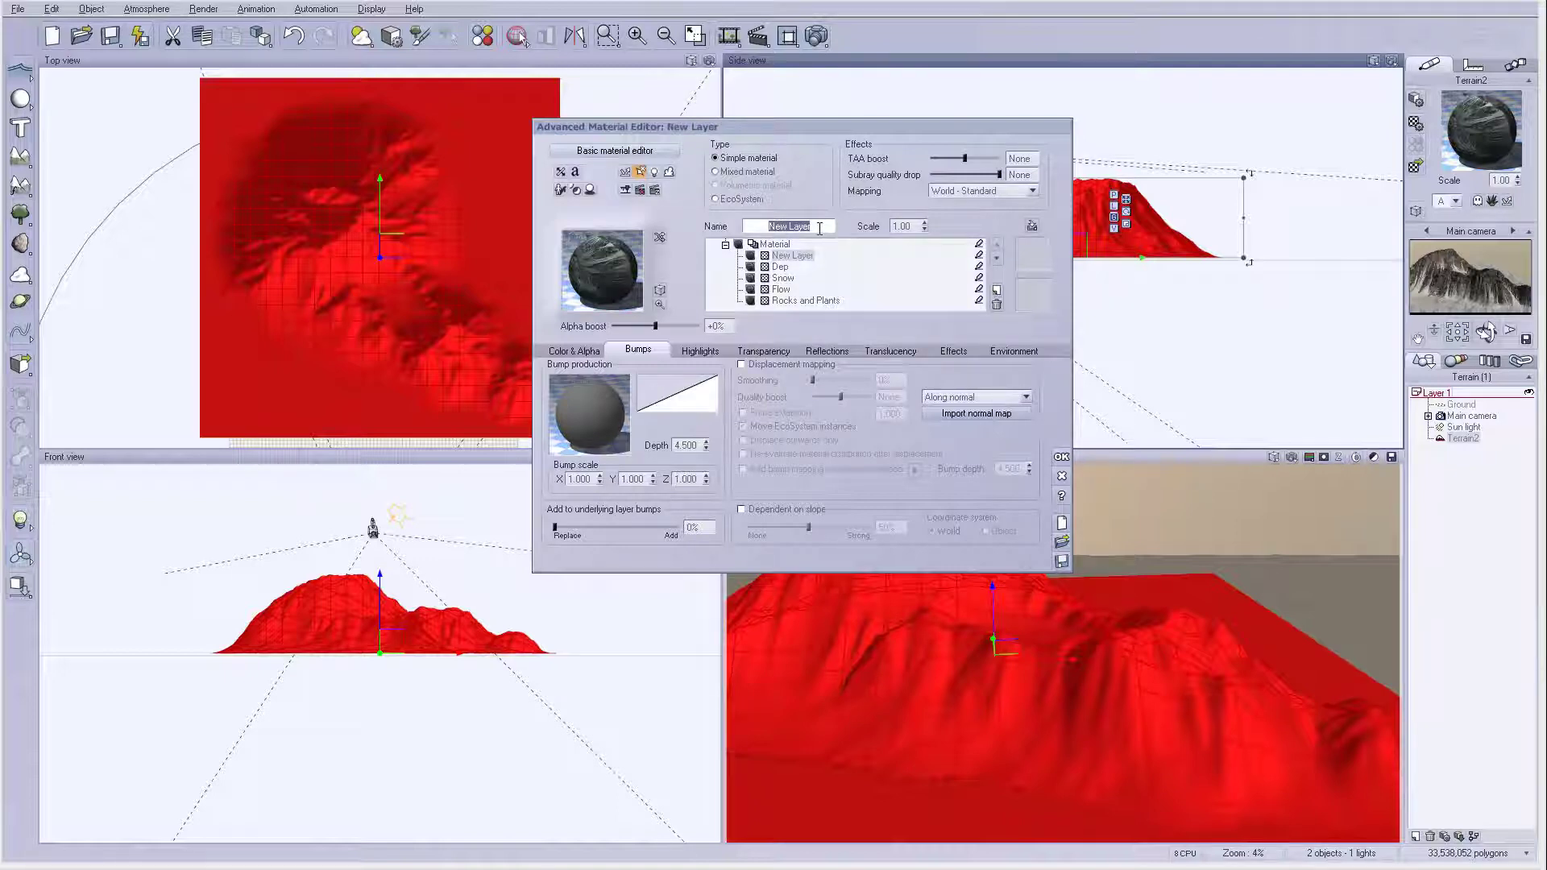
type("Dep")
Rename the layer directly above Snow as Wear
left_click(779, 267)
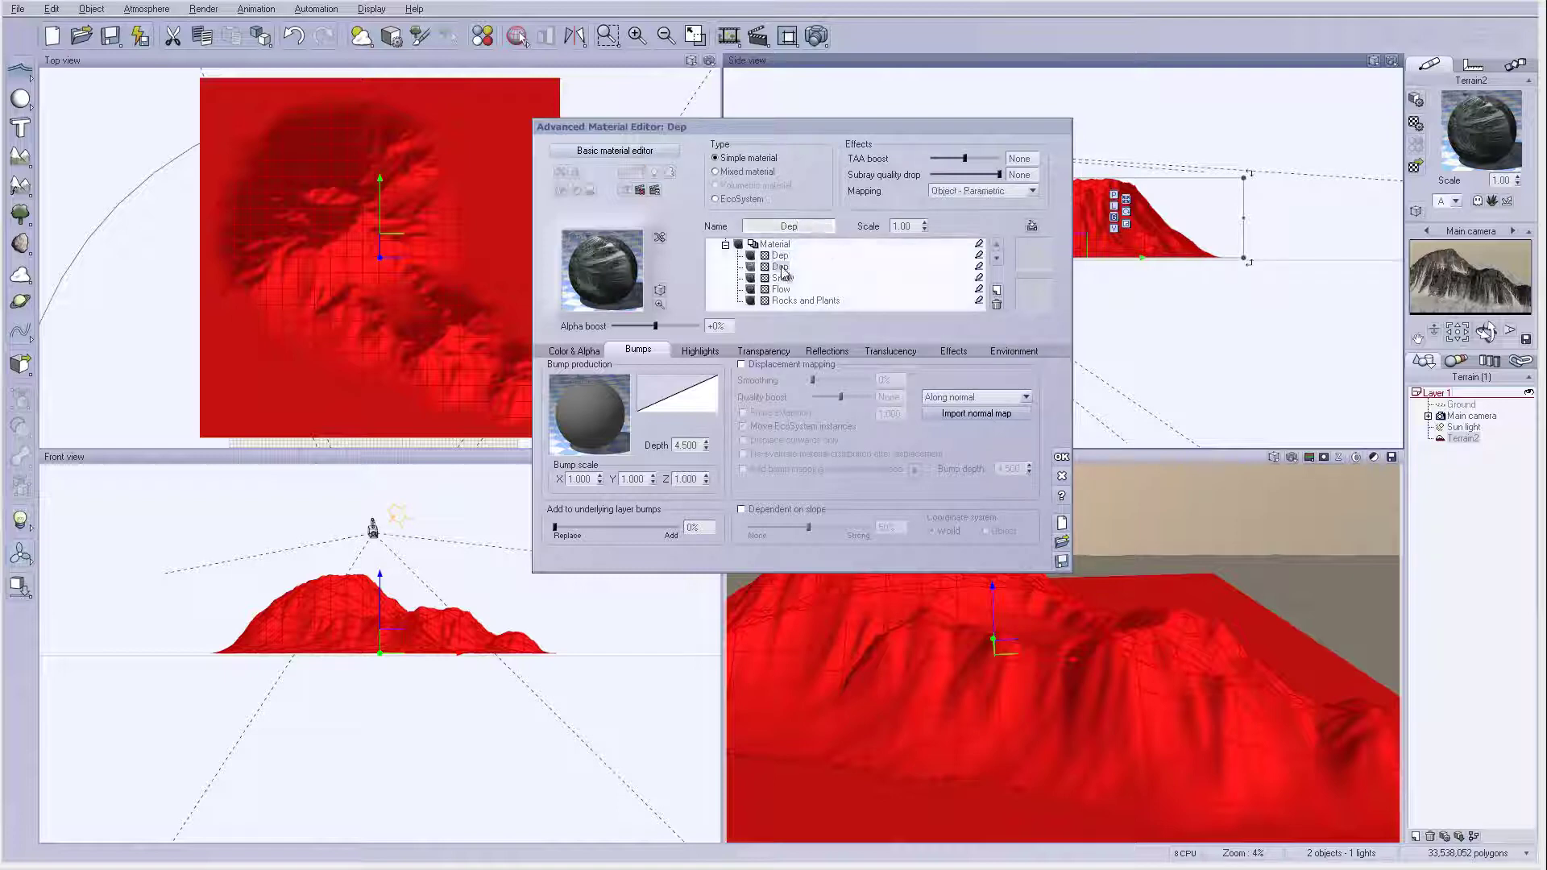
left_click(822, 228)
type("Wear")
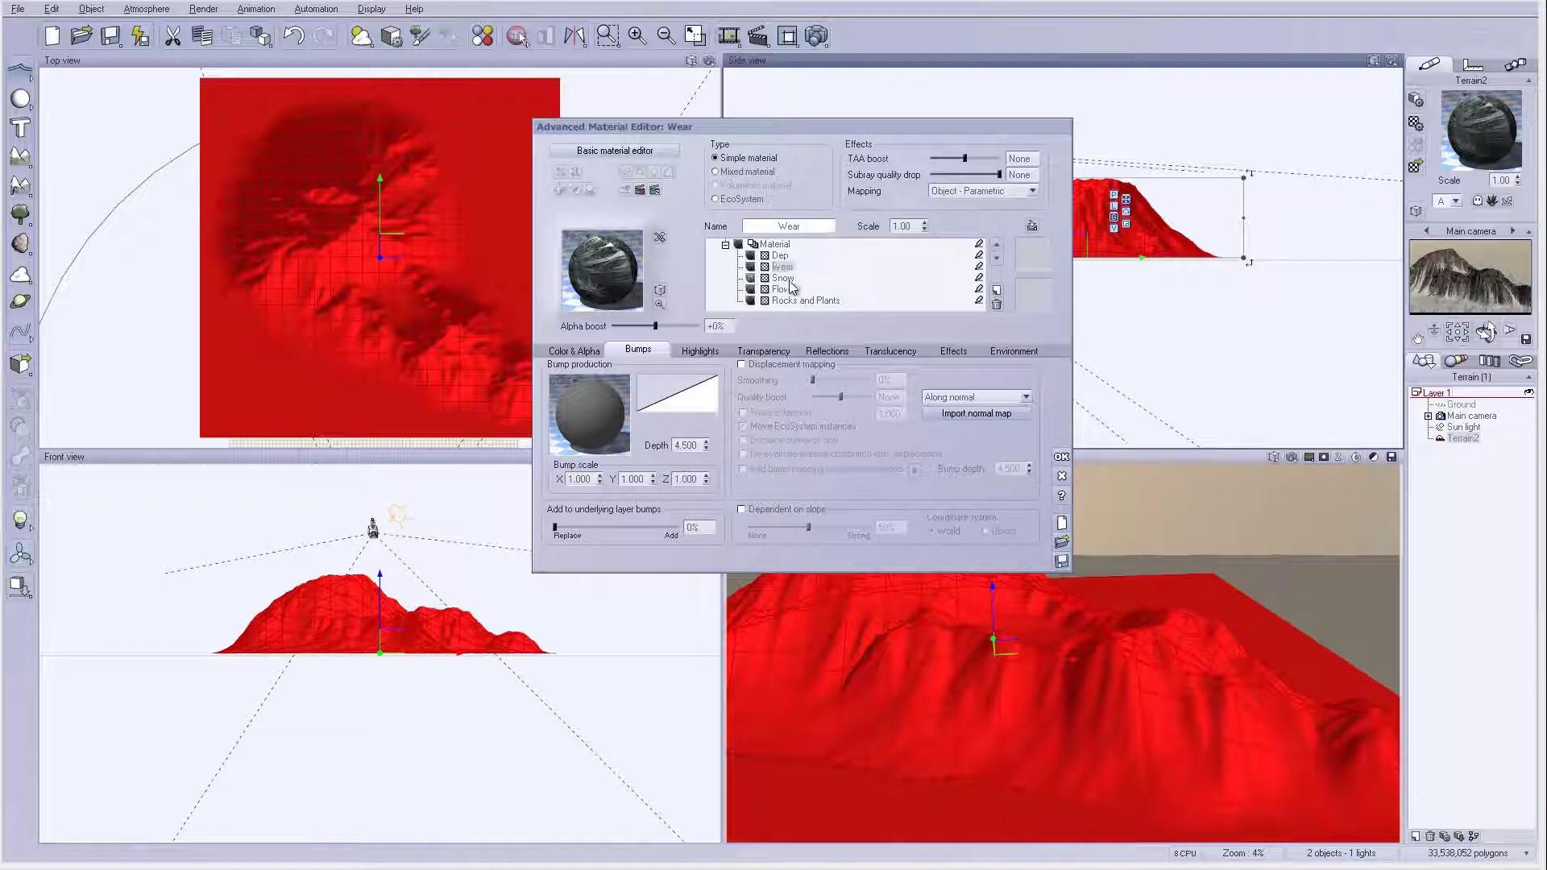
Move the Flow layer up to the top of the terrain material's layer stack
left_click(782, 278)
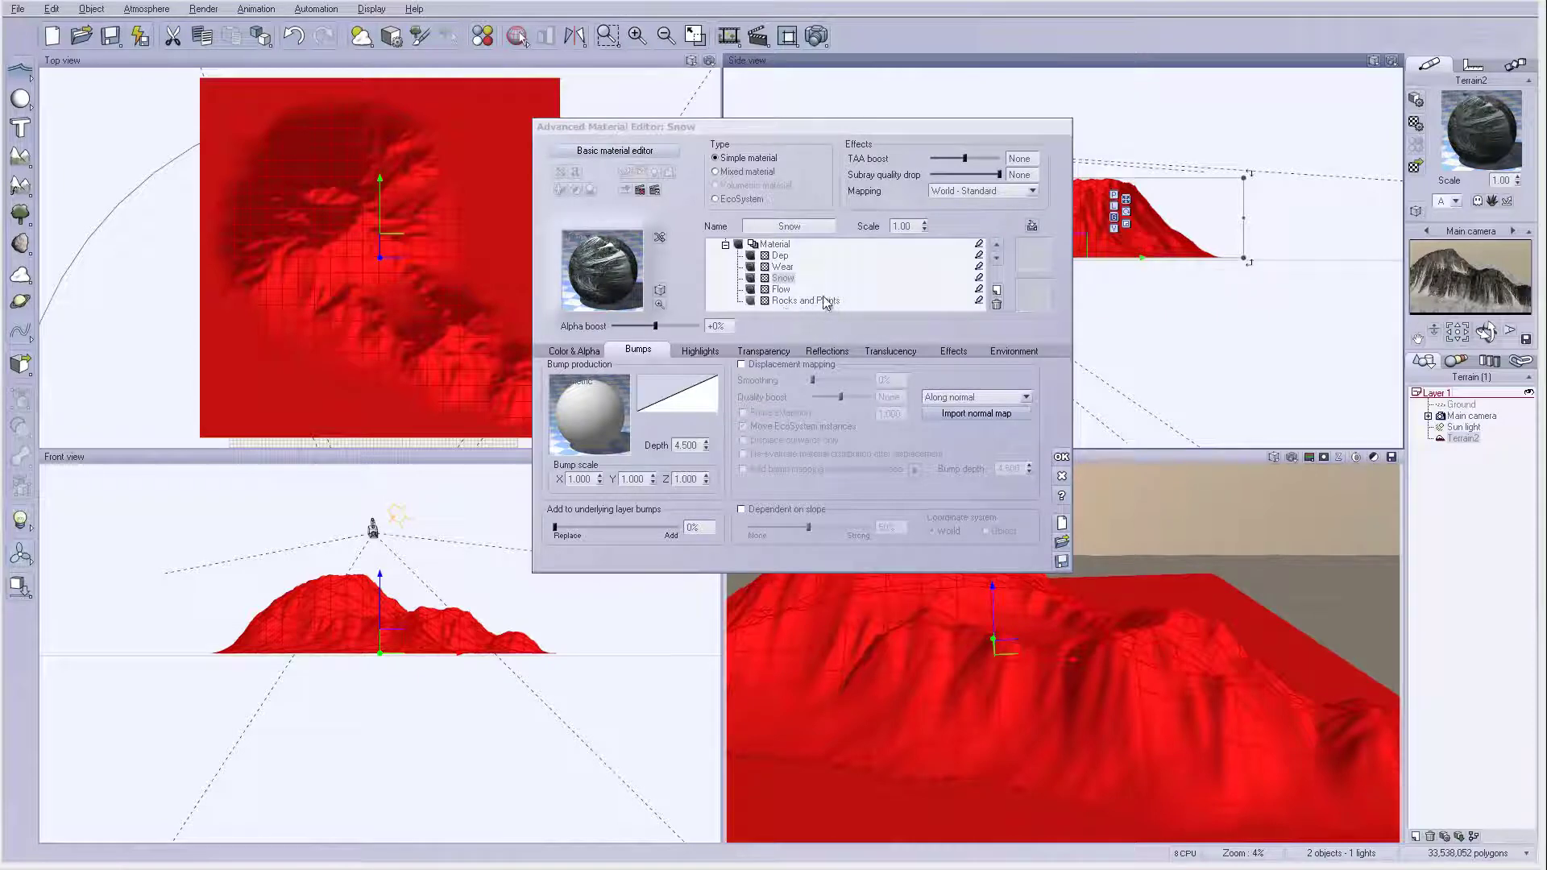
left_click(781, 289)
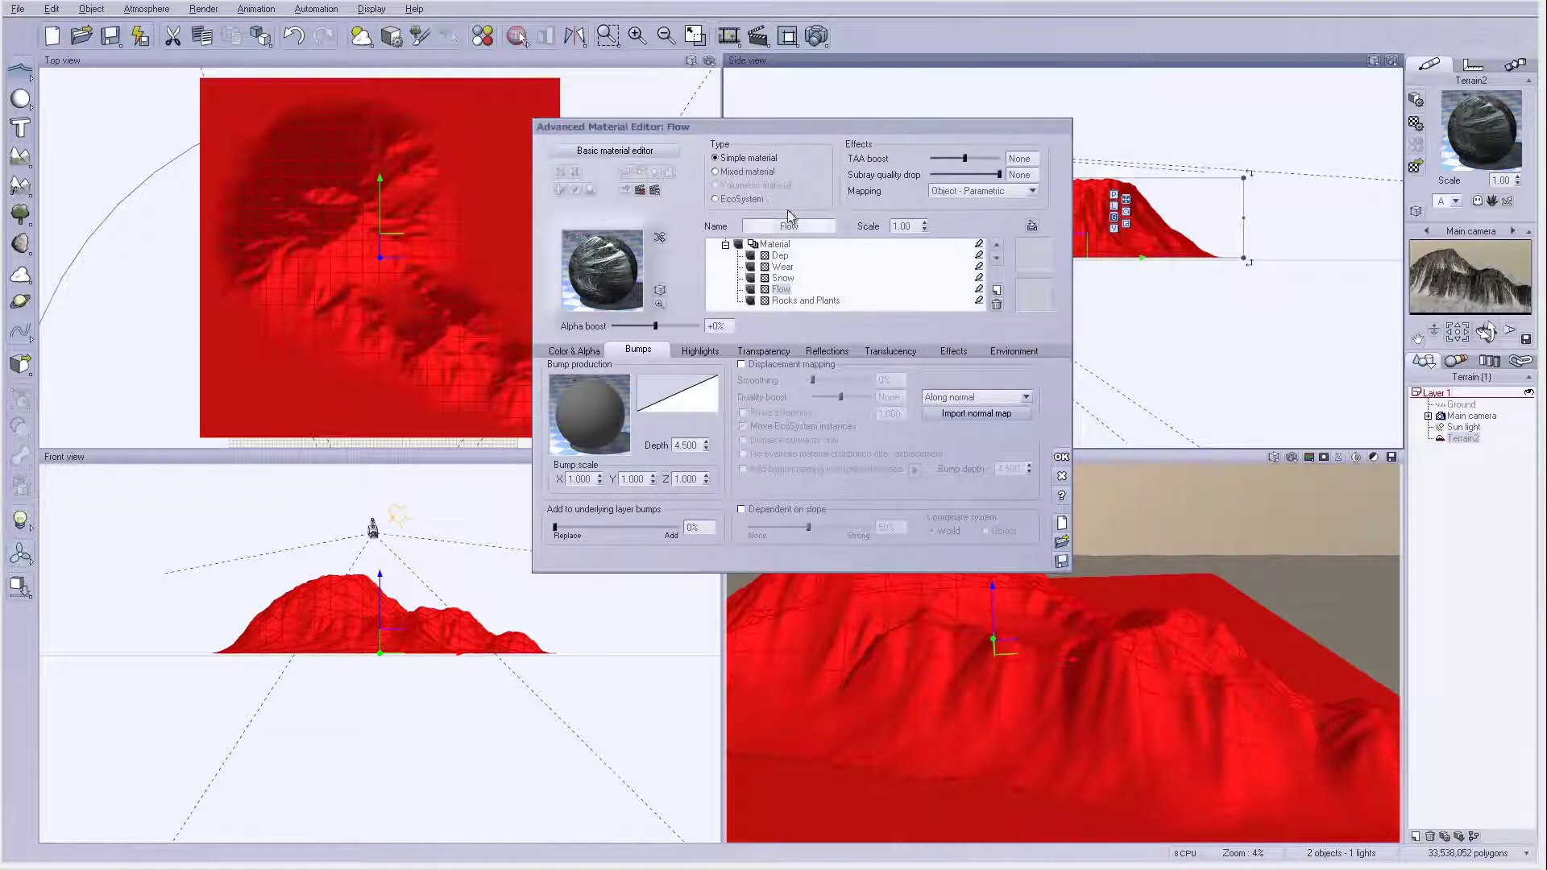
left_click(996, 245)
left_click(996, 245)
left_click(996, 245)
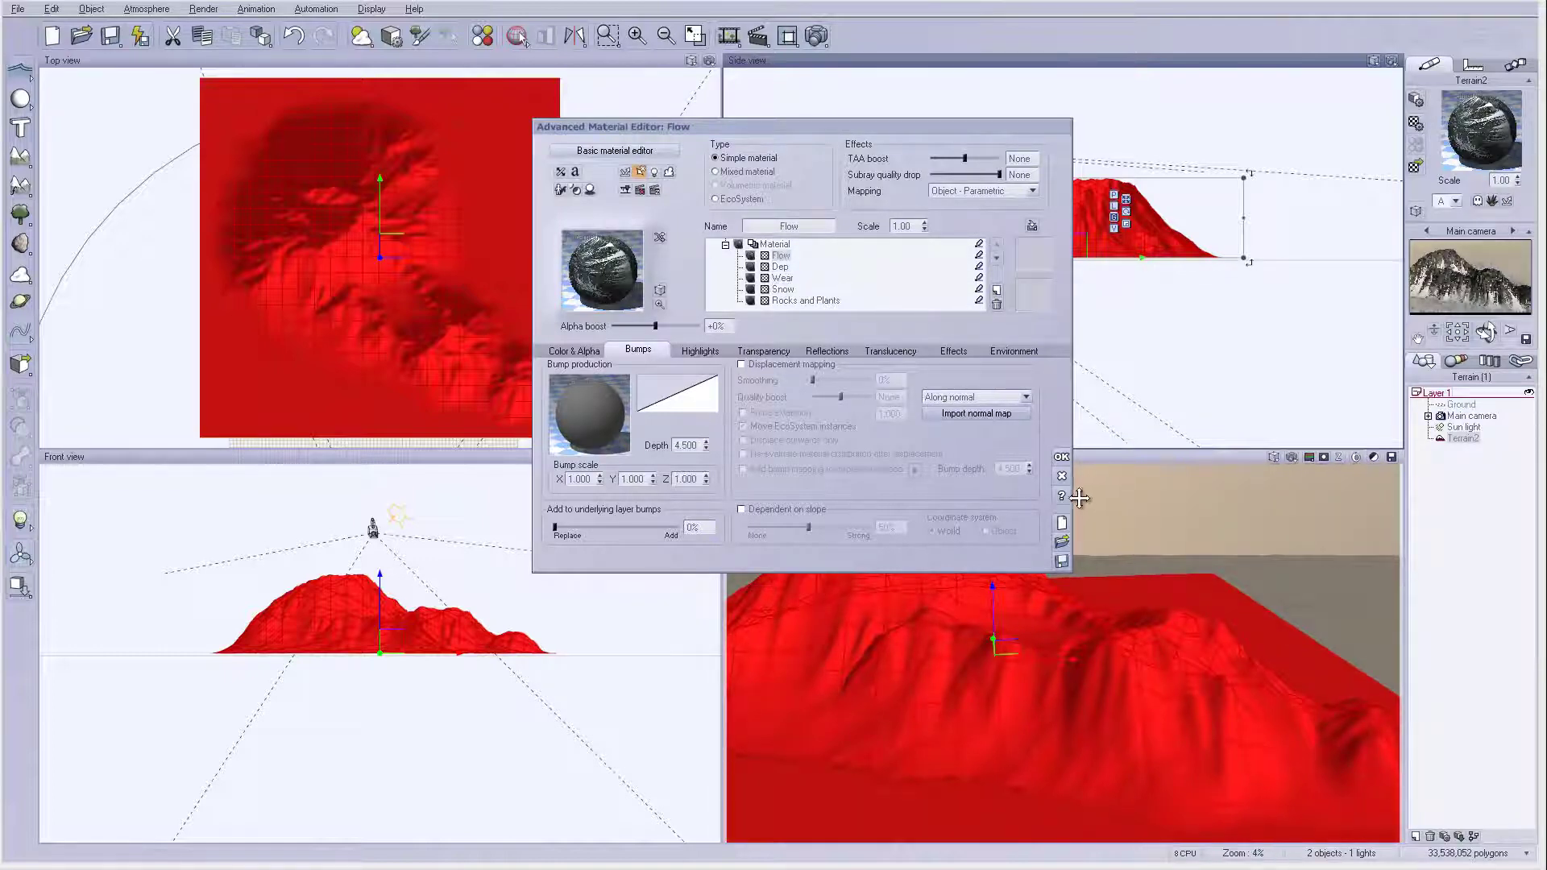
Render the main camera view to check the mountain with Flow as the top layer, and close the render
left_click(816, 36)
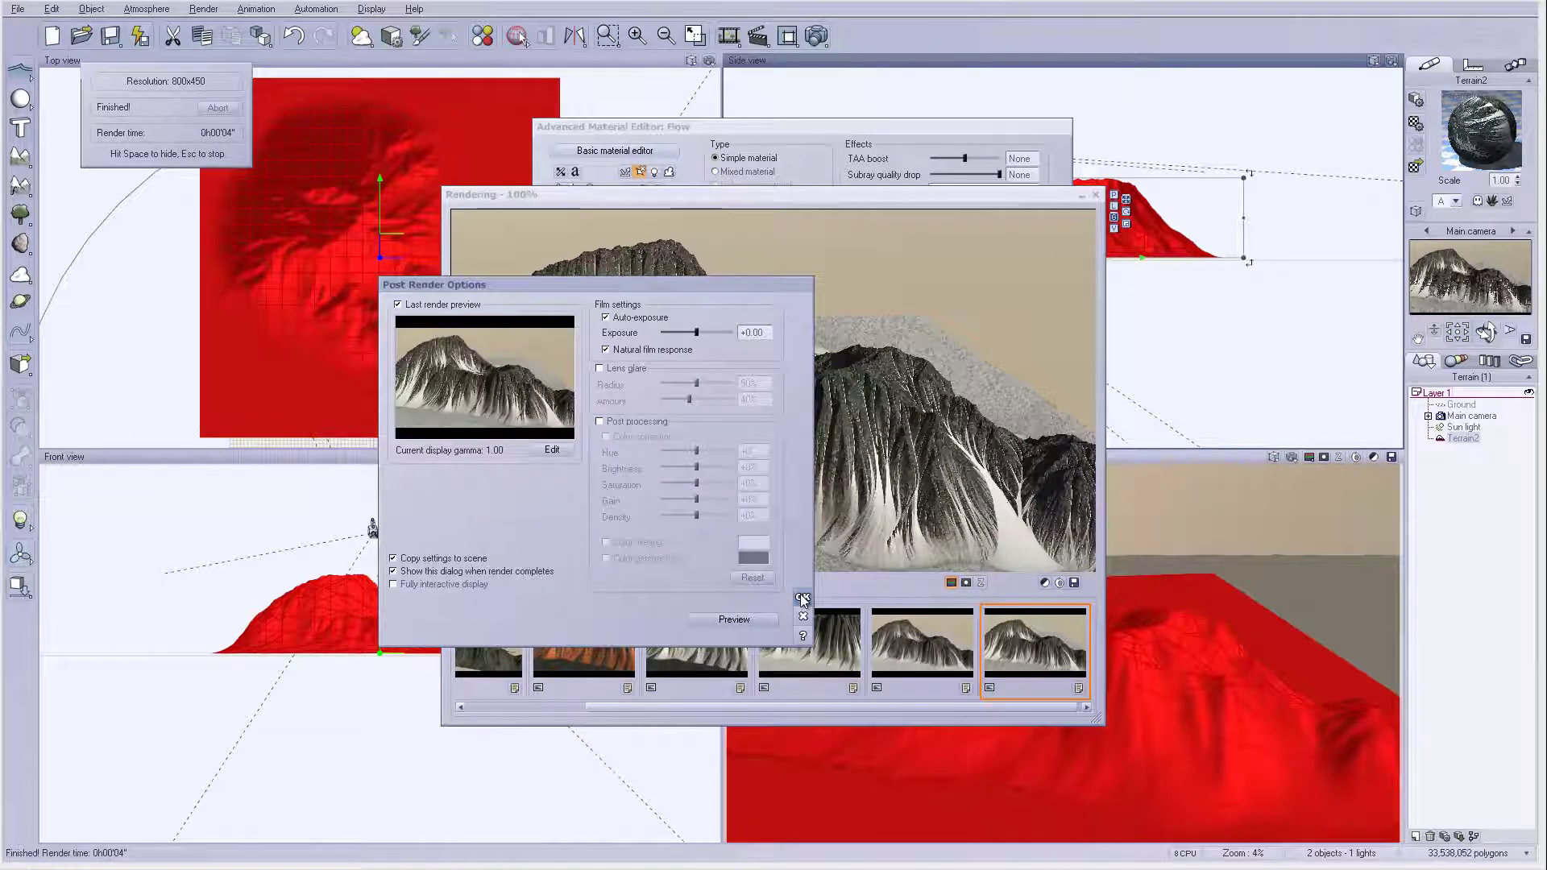
left_click(775, 621)
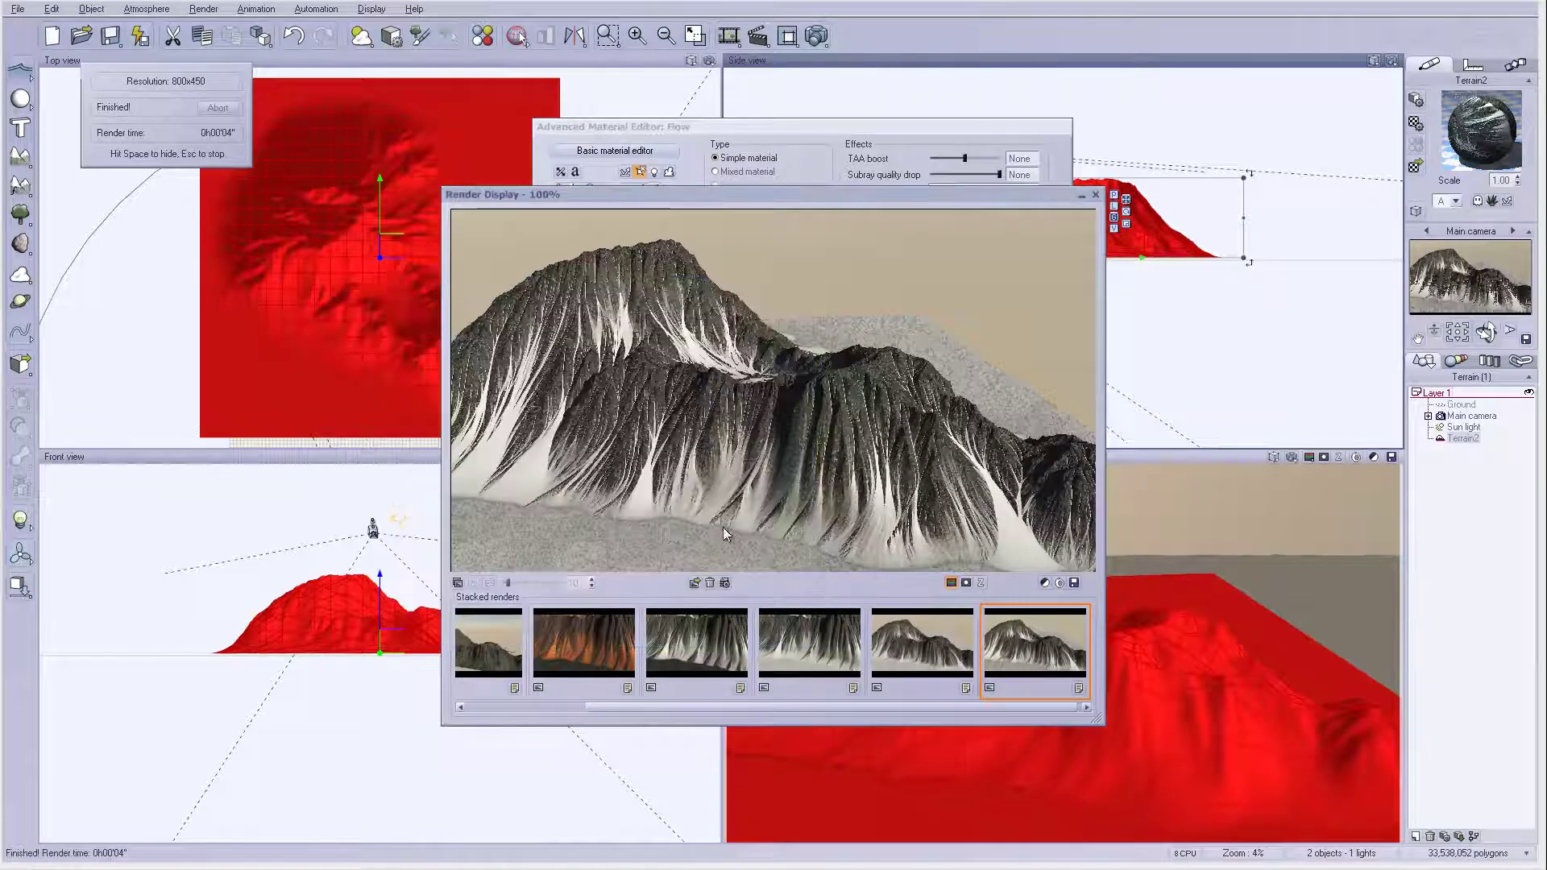
left_click(1097, 196)
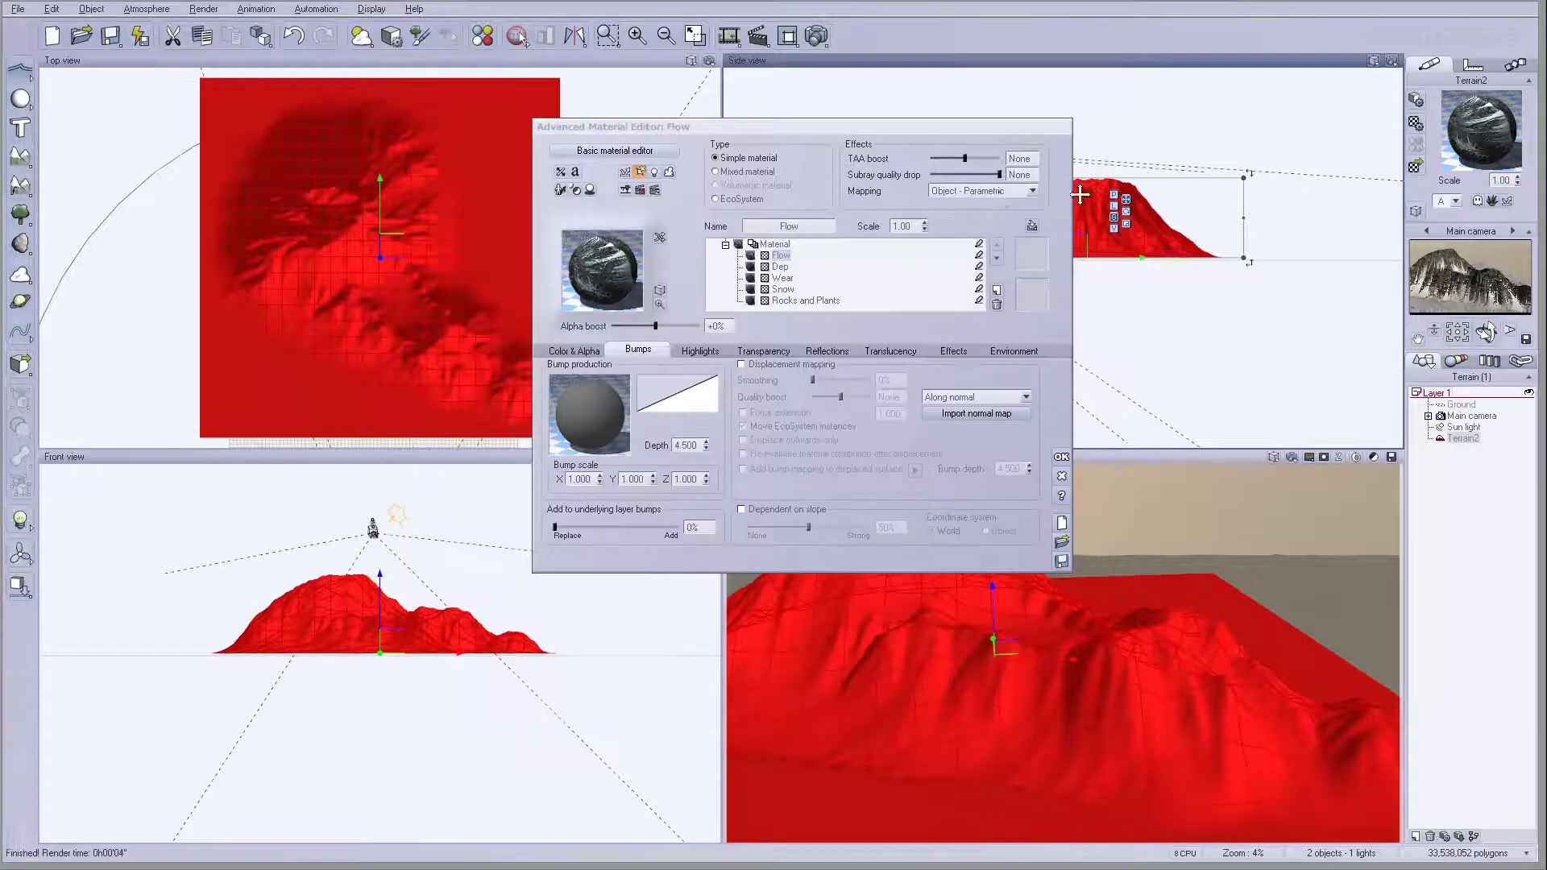
Move the Flow layer back down to between Snow and Rocks and Plants
left_click(998, 259)
left_click(998, 259)
left_click(997, 259)
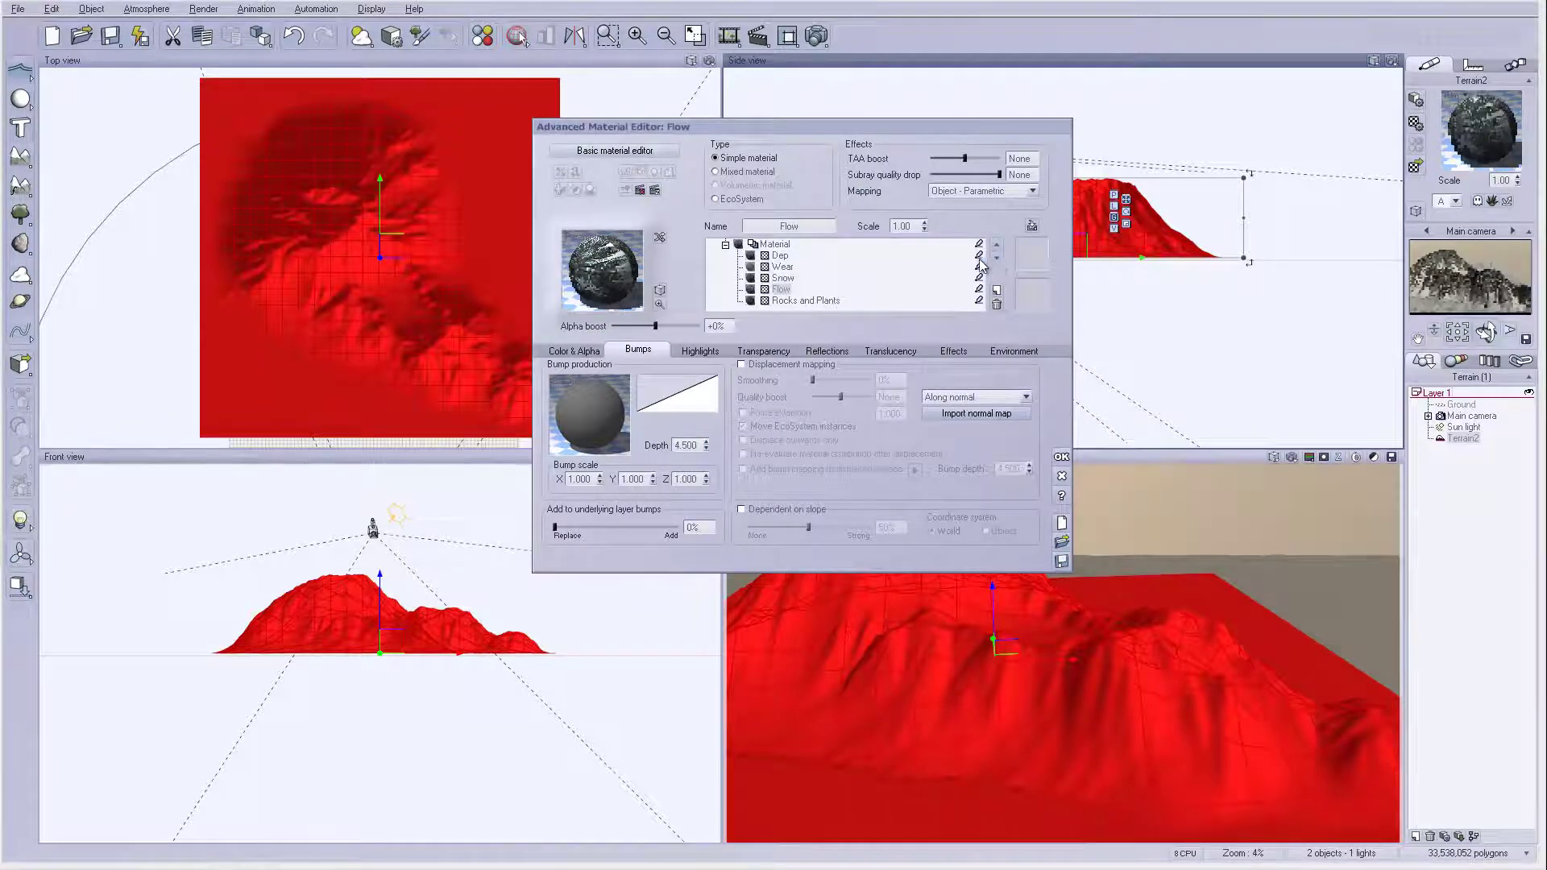
Render the main camera view to check the mountain with Flow below Snow, and close the render
left_click(817, 36)
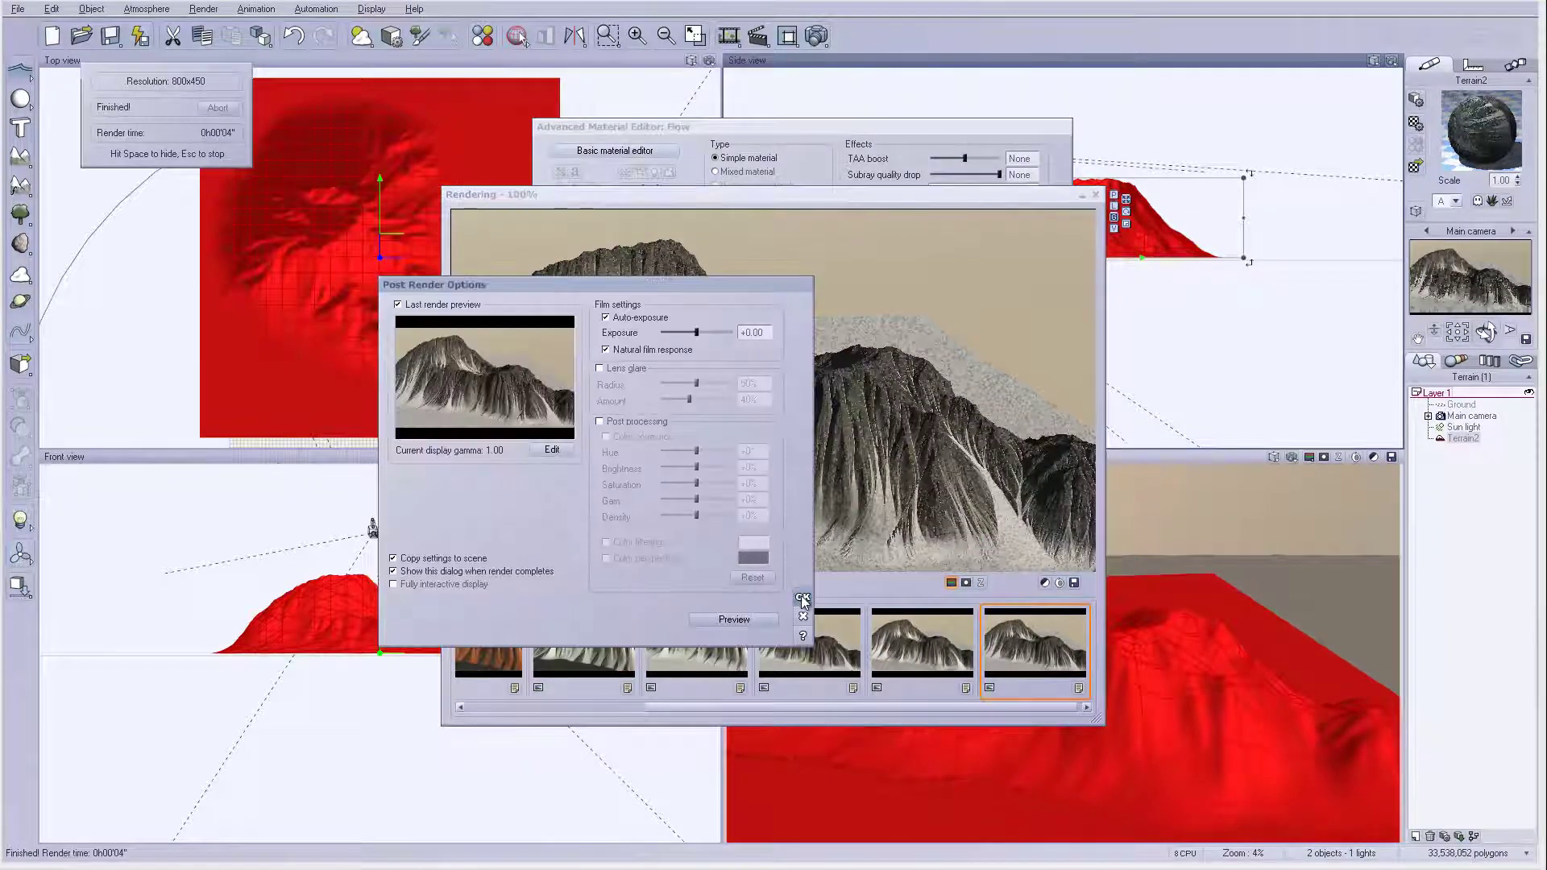
left_click(802, 599)
left_click(1092, 195)
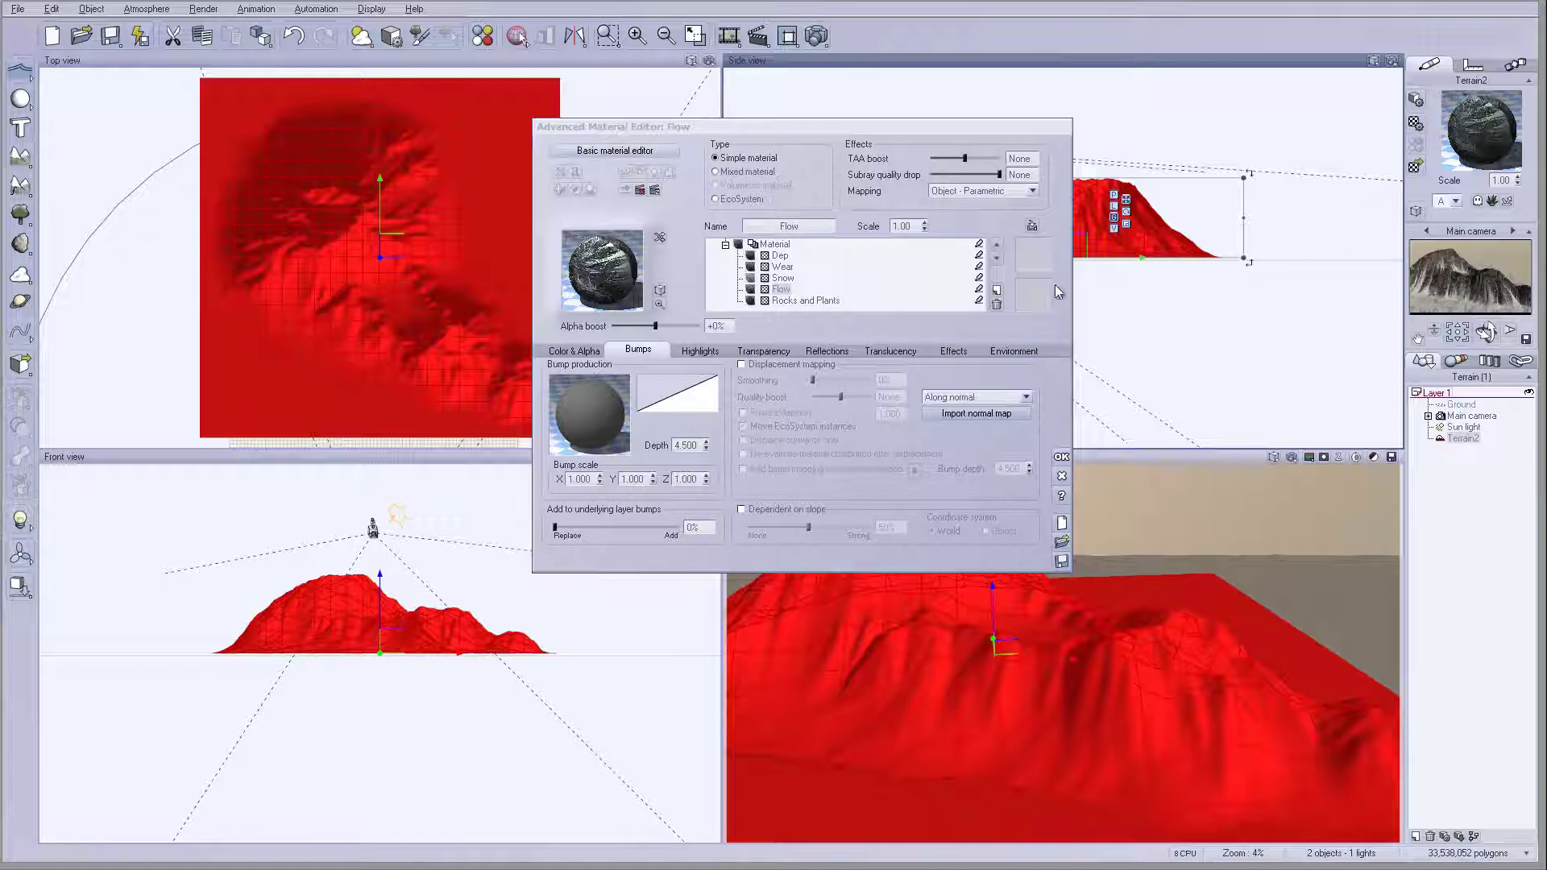
Add a Snow material layer from the Landscapes collection directly above Flow and set its alpha boost to 0
left_click(997, 290)
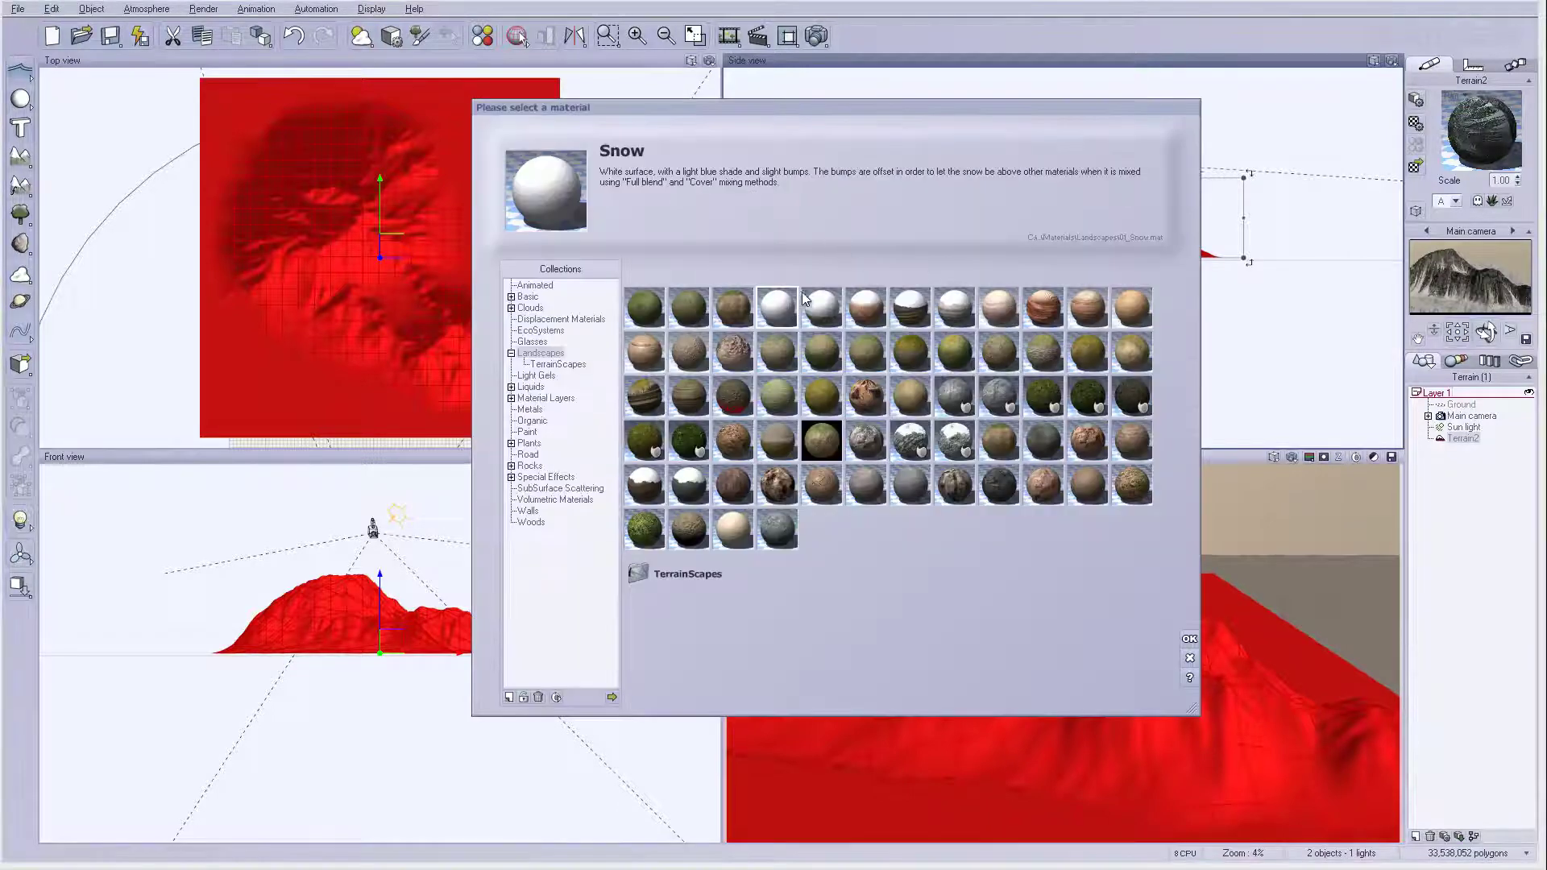
left_click(1189, 638)
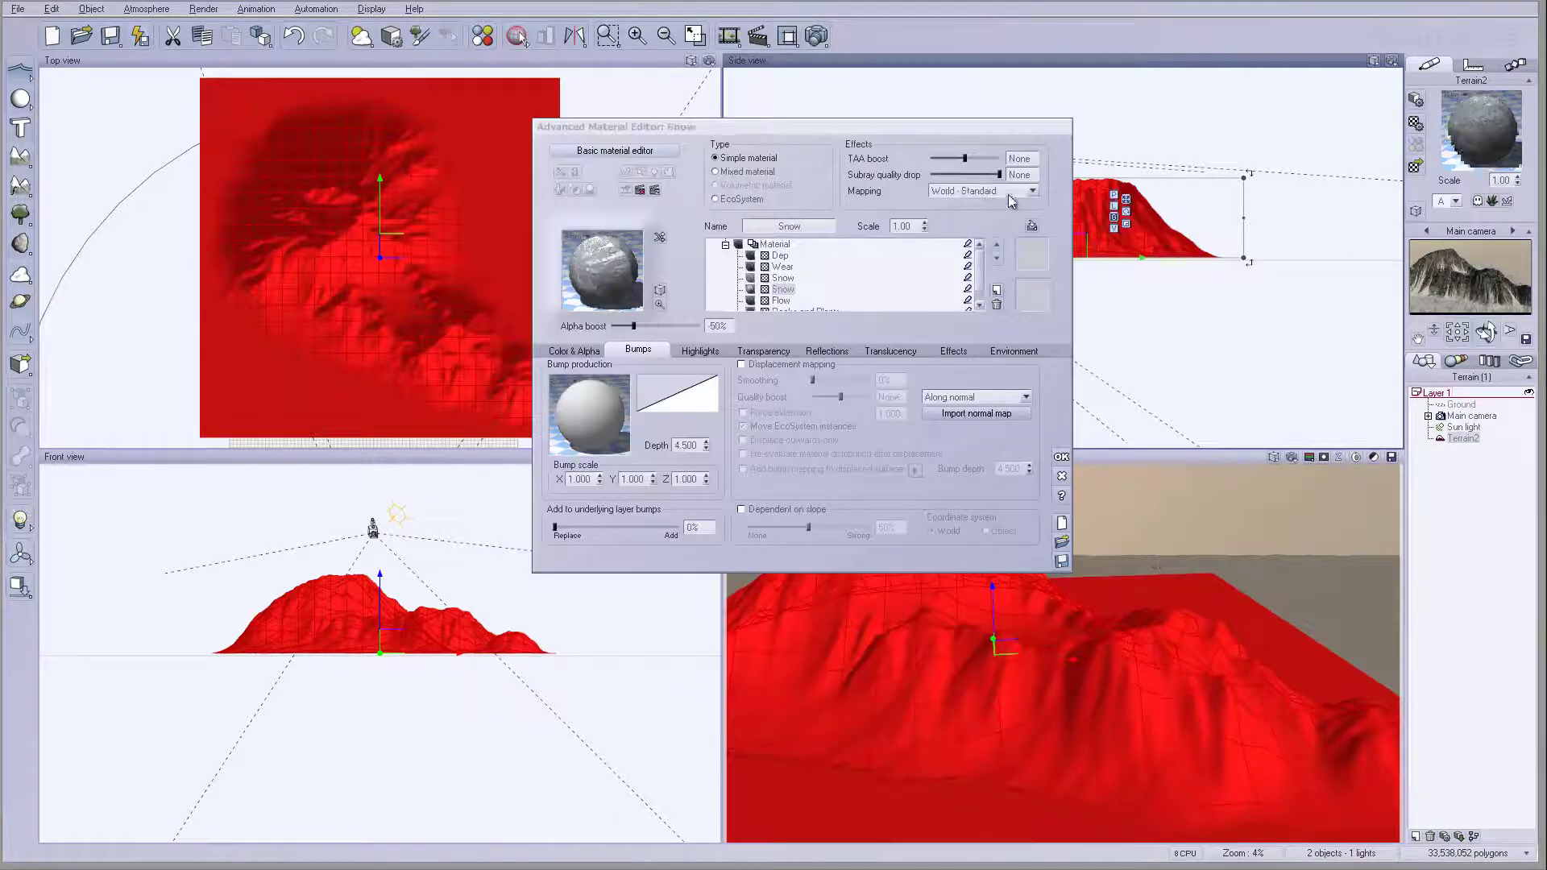
left_click(720, 327)
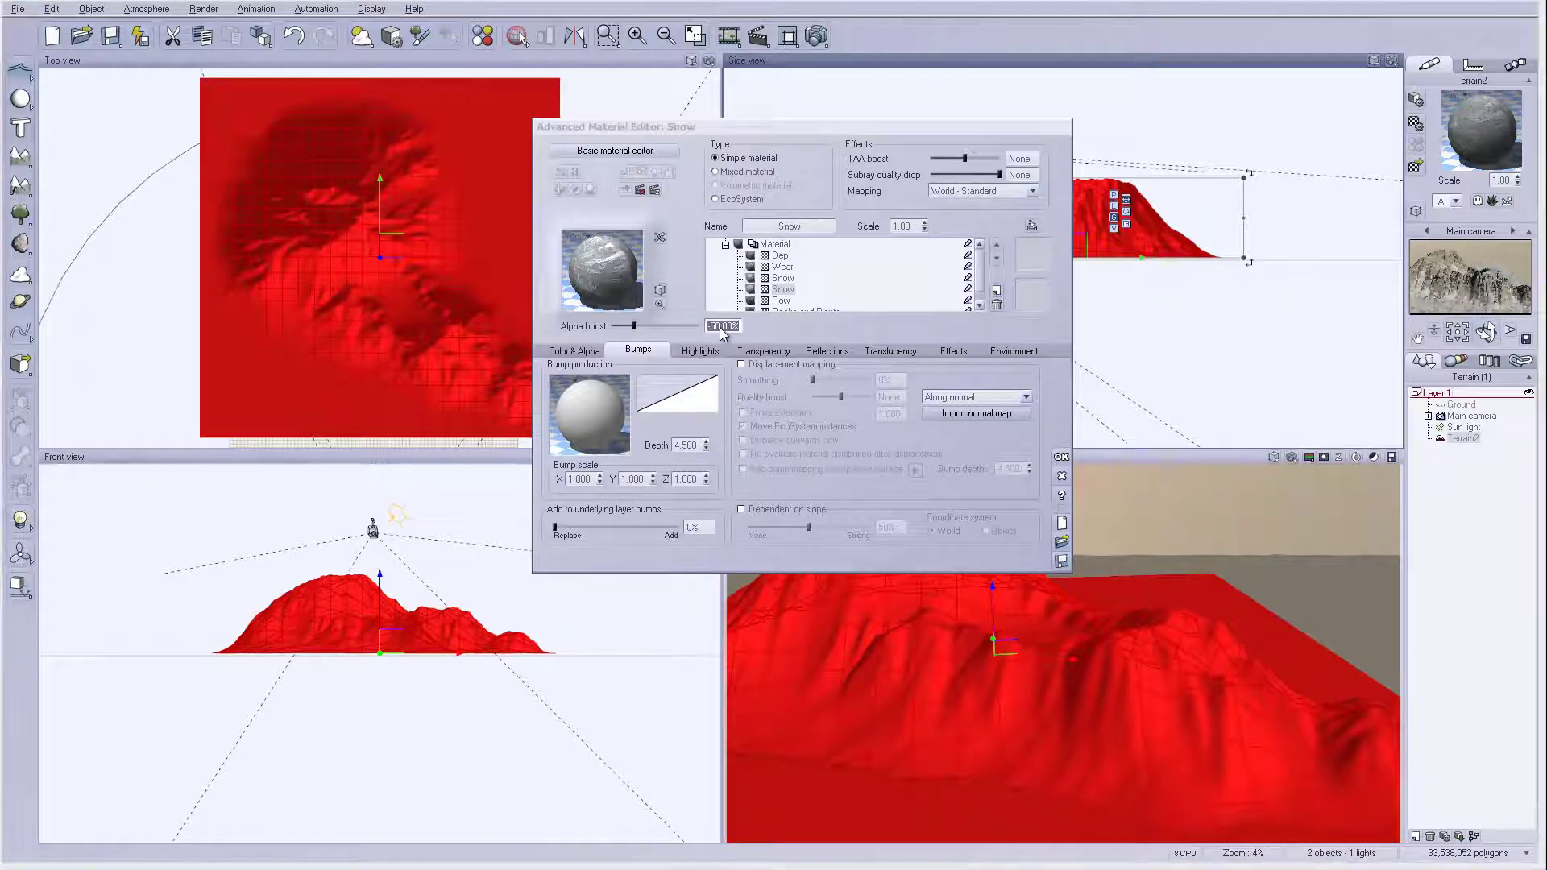
type("0")
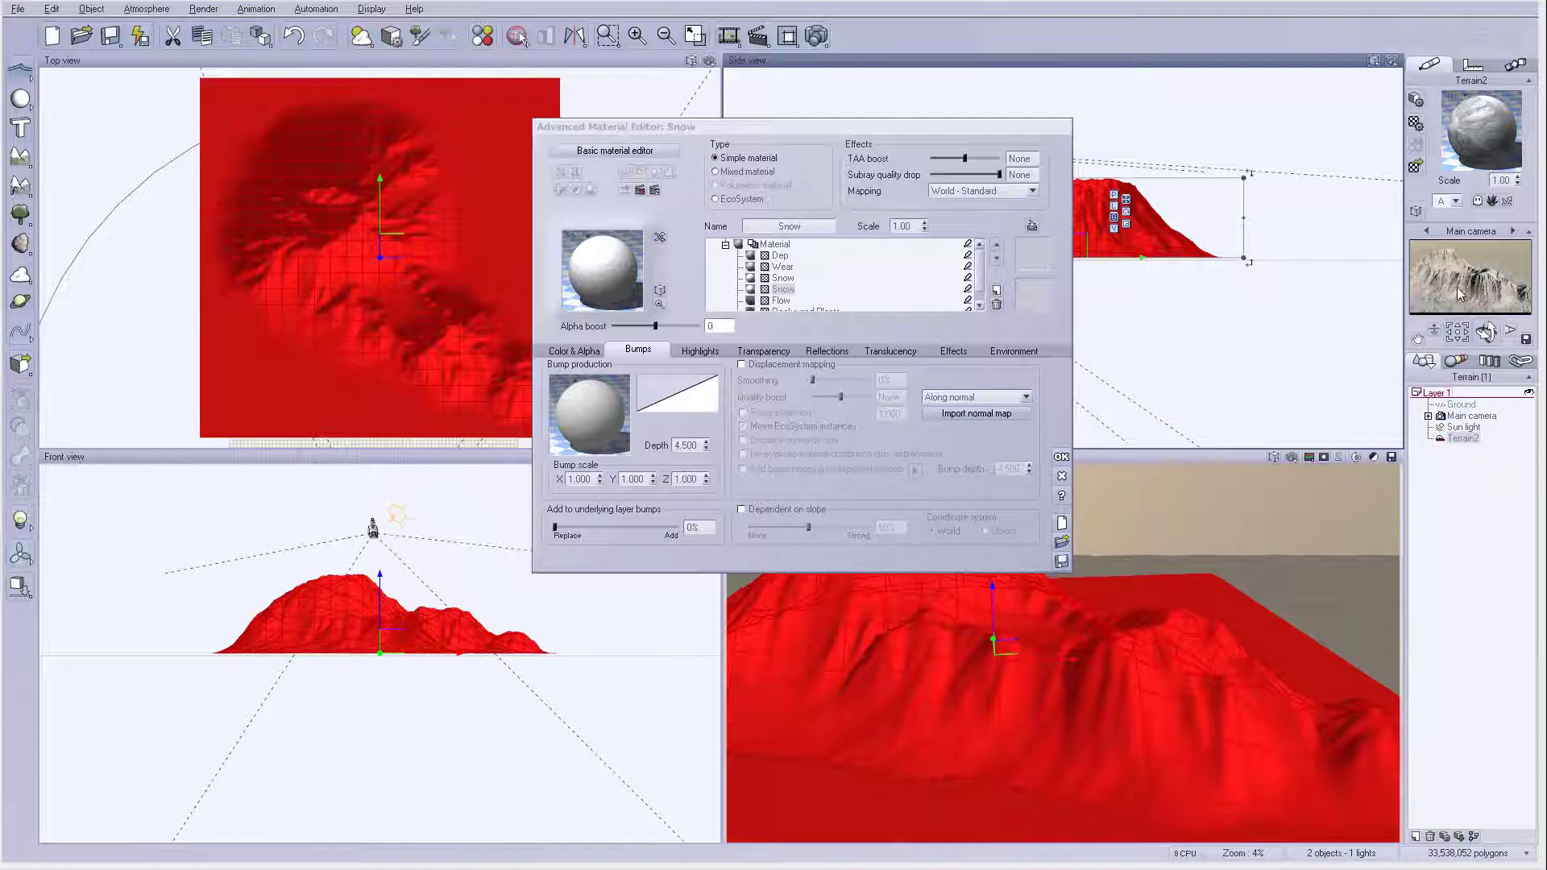
Limit the new Snow layer to altitudes from about -0.39 to 1.00 by object, with 14% bottom fuzziness
left_click(1038, 349)
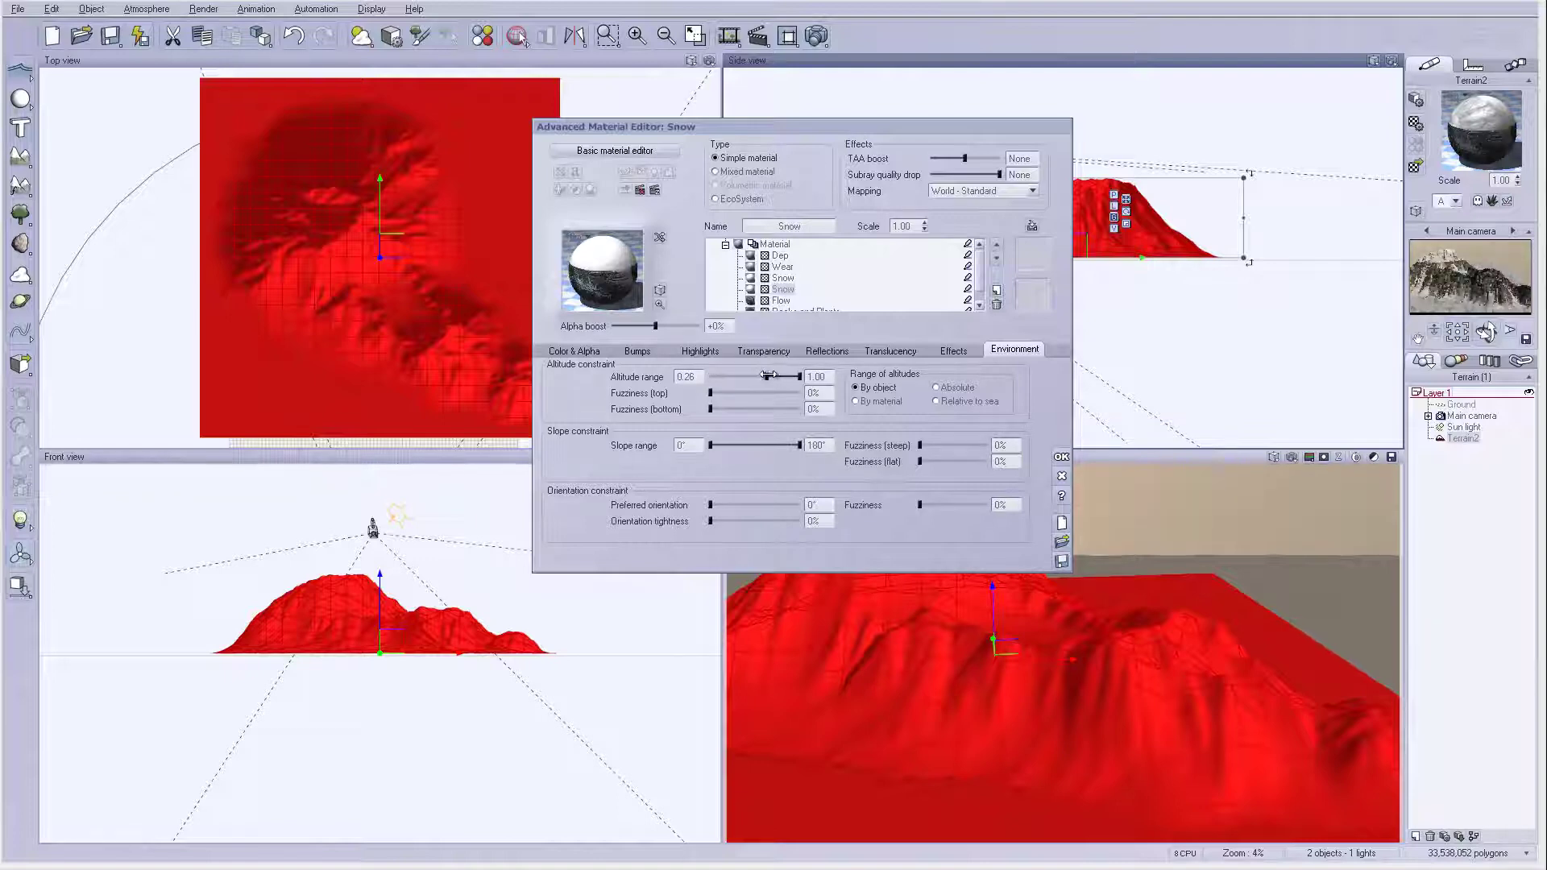
left_click_drag(767, 376, 743, 376)
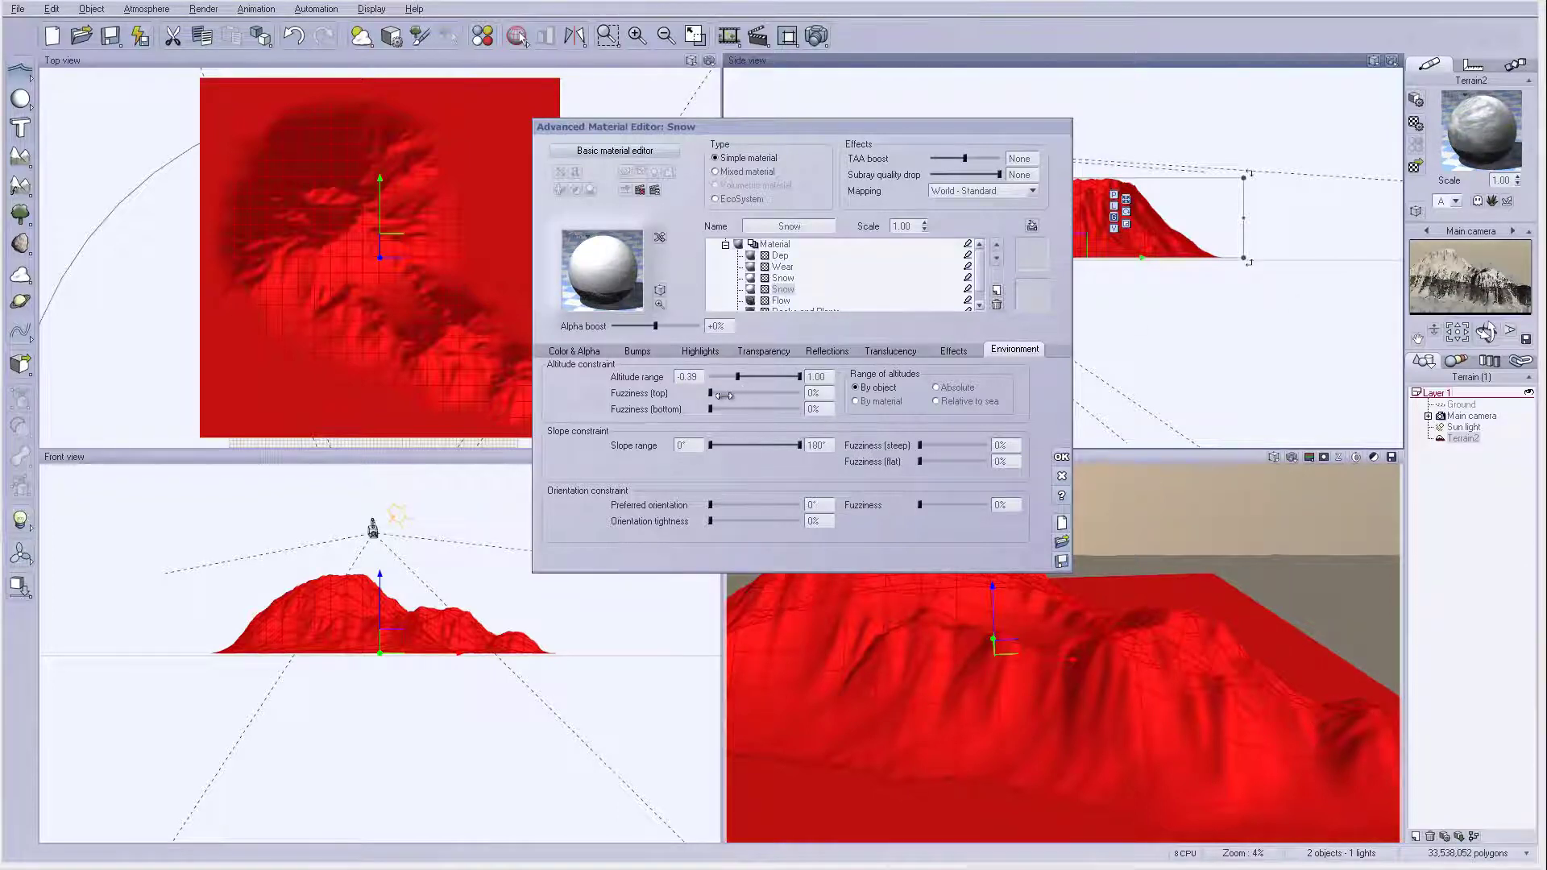
left_click_drag(711, 409, 722, 409)
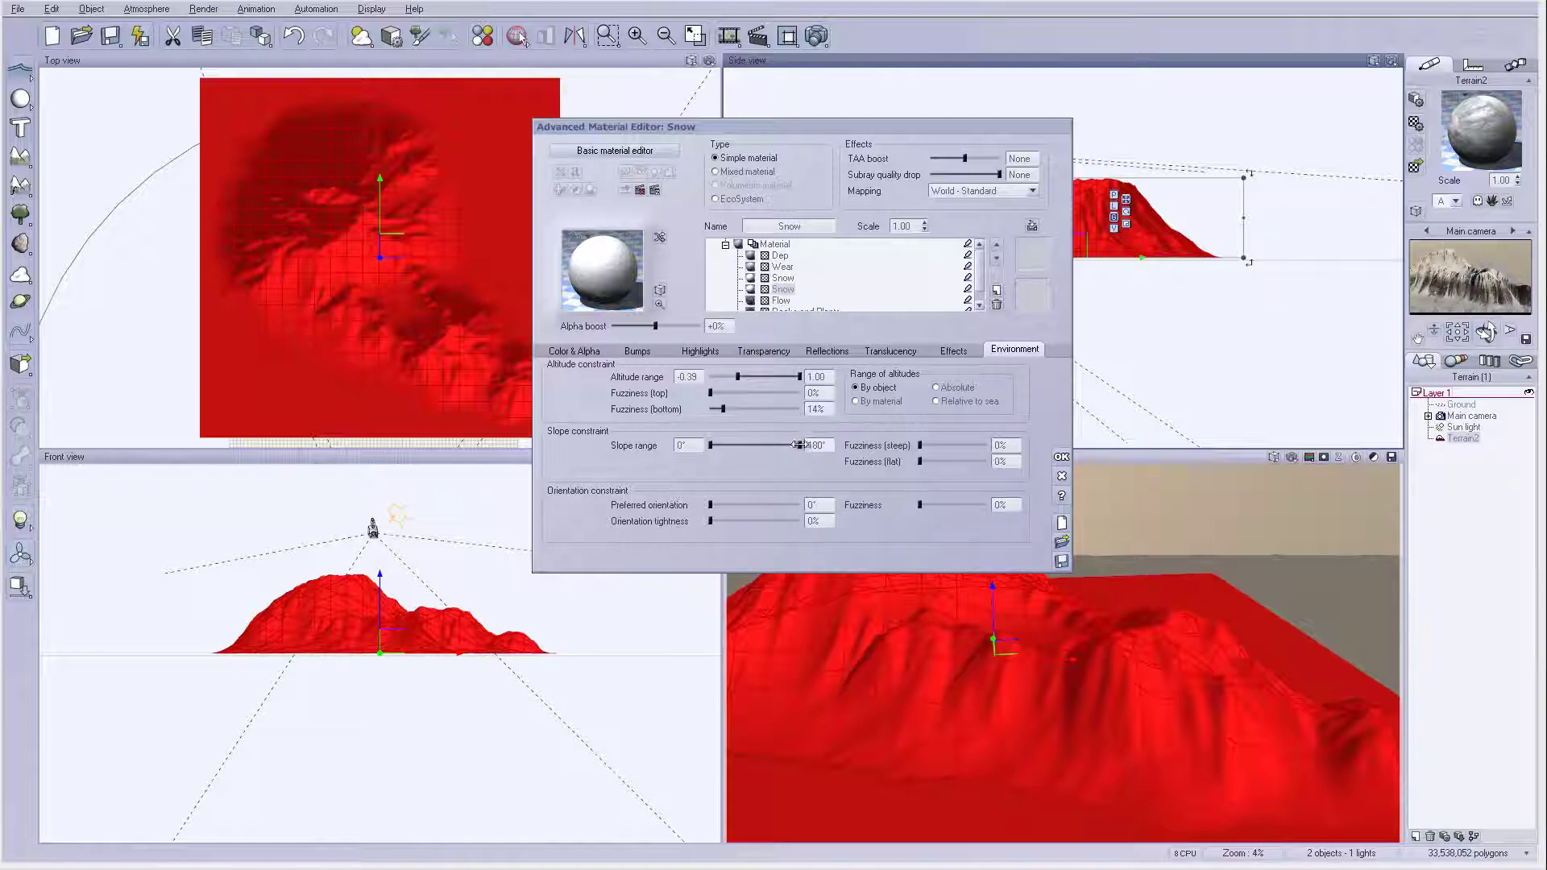
Limit the Snow layer's slope to 0–63° with 16% steep fuzziness, and set its orientation to 130°, tightness 29% and fuzziness 14%
left_click_drag(799, 444, 743, 447)
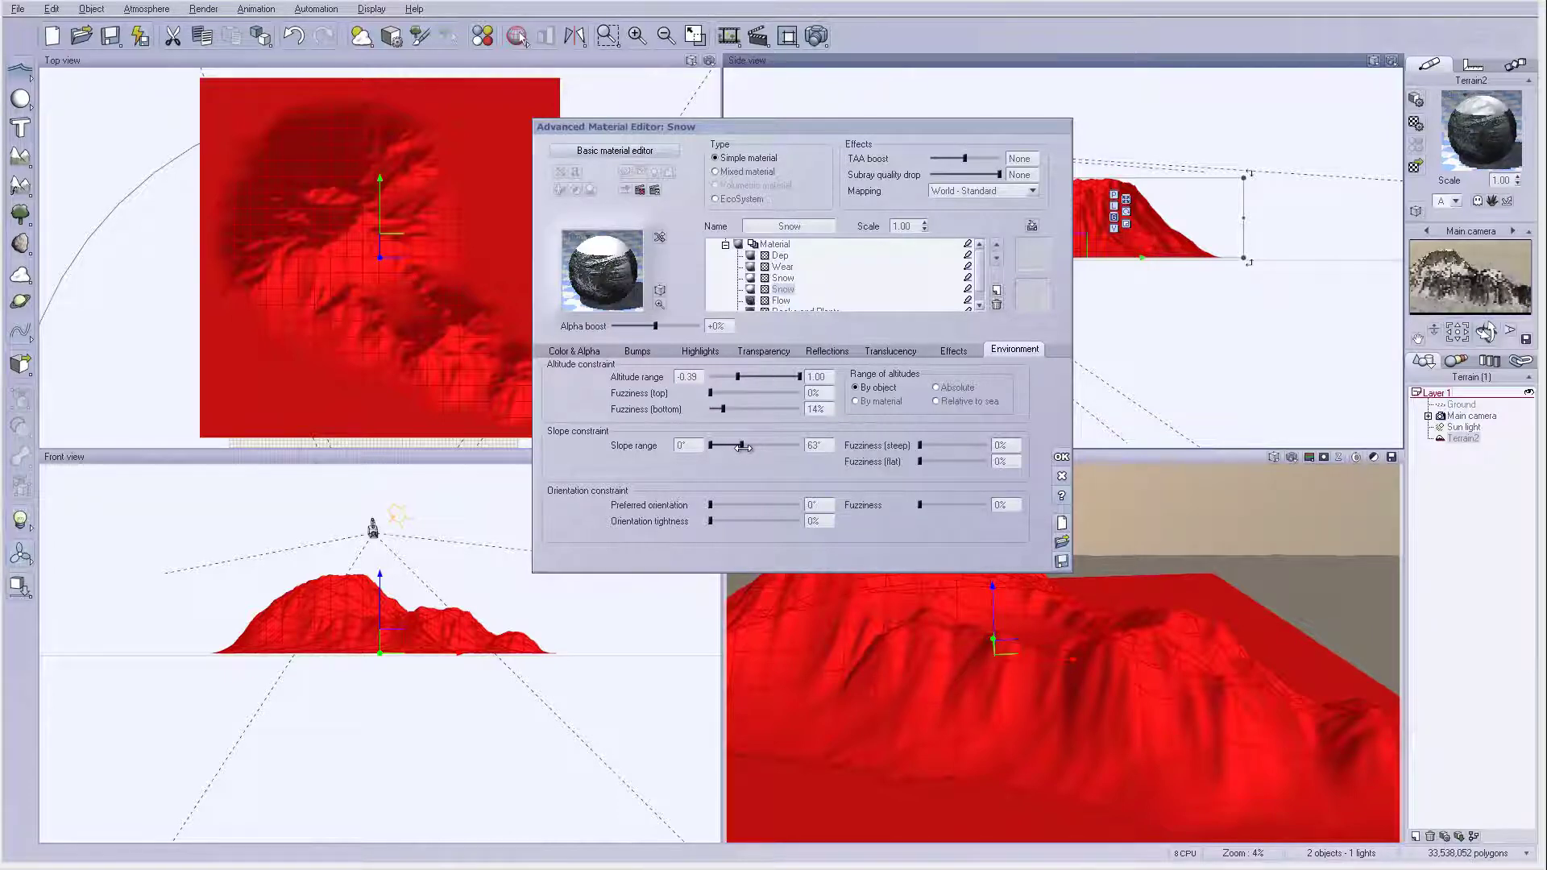
left_click_drag(921, 444, 931, 444)
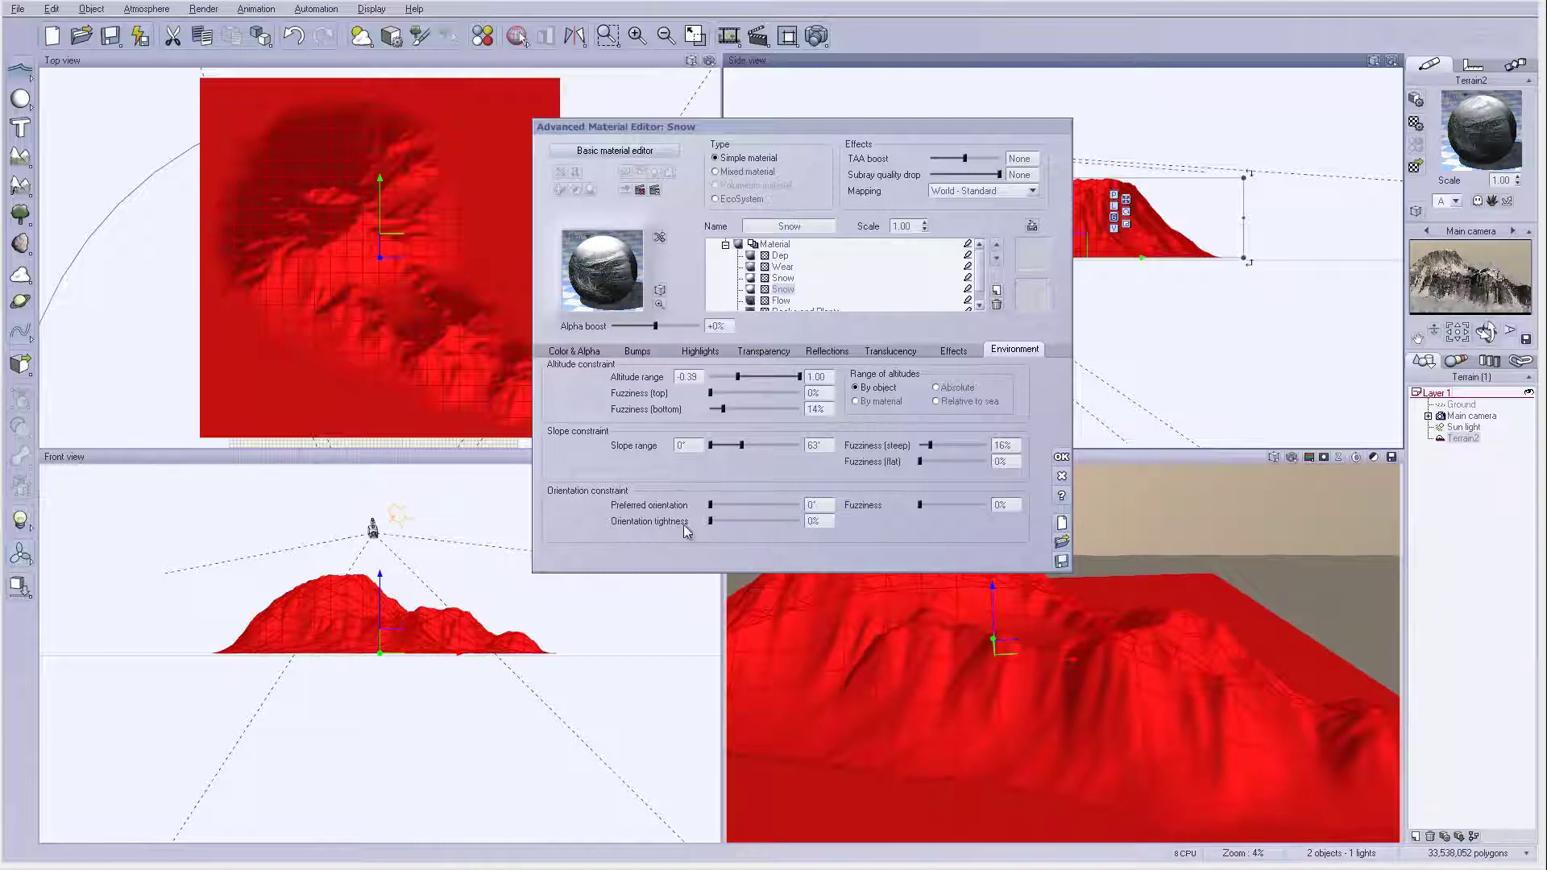
mouse_move(710, 504)
left_mouse_down()
mouse_move(742, 505)
mouse_move(730, 520)
left_mouse_up()
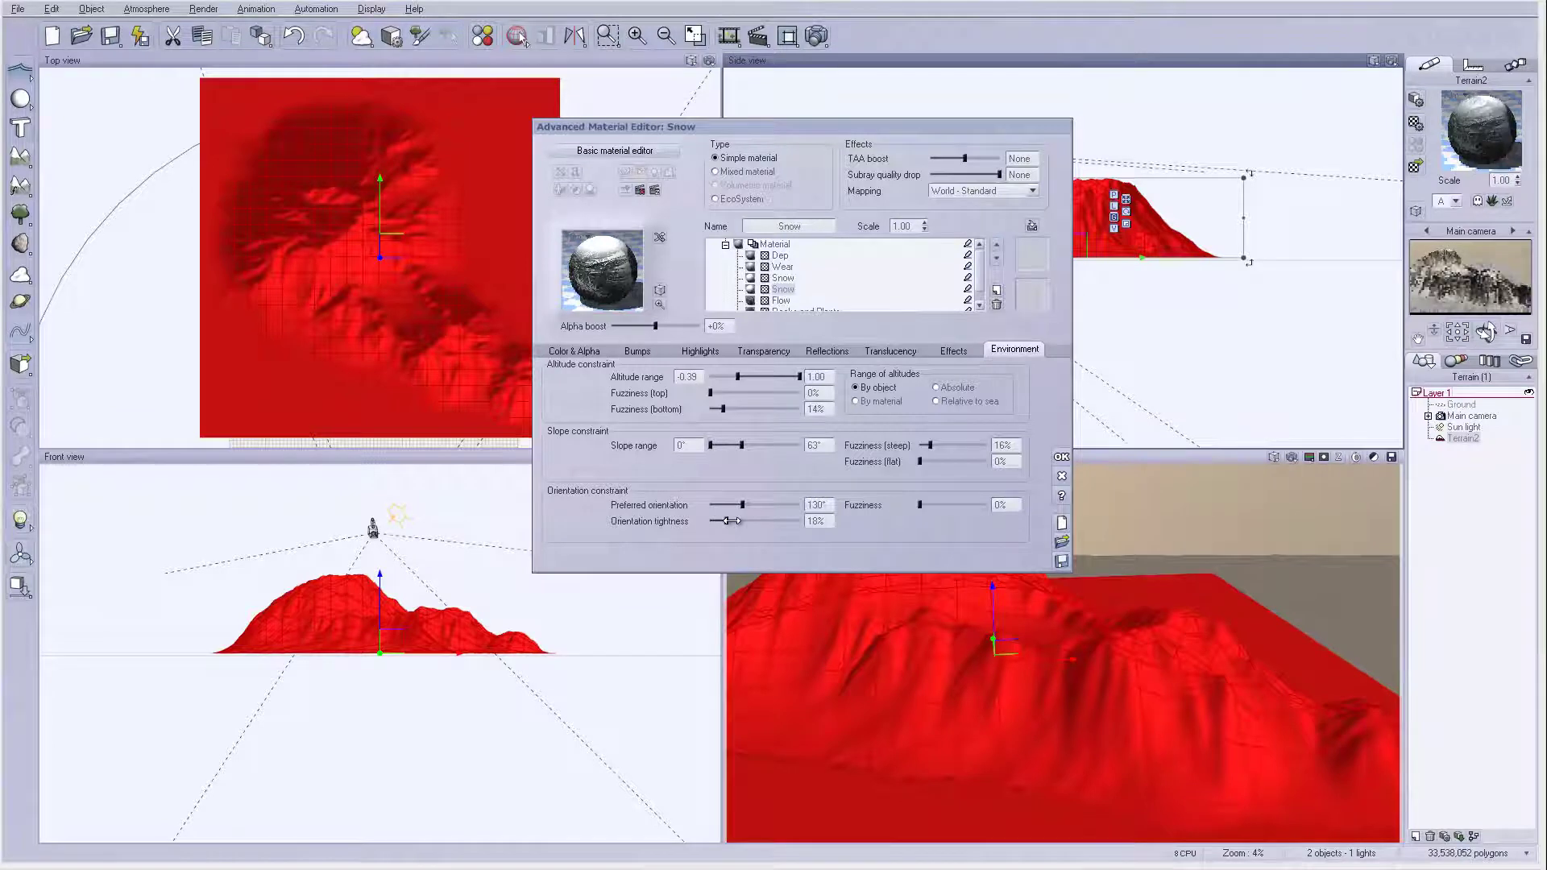
left_click_drag(730, 521, 739, 521)
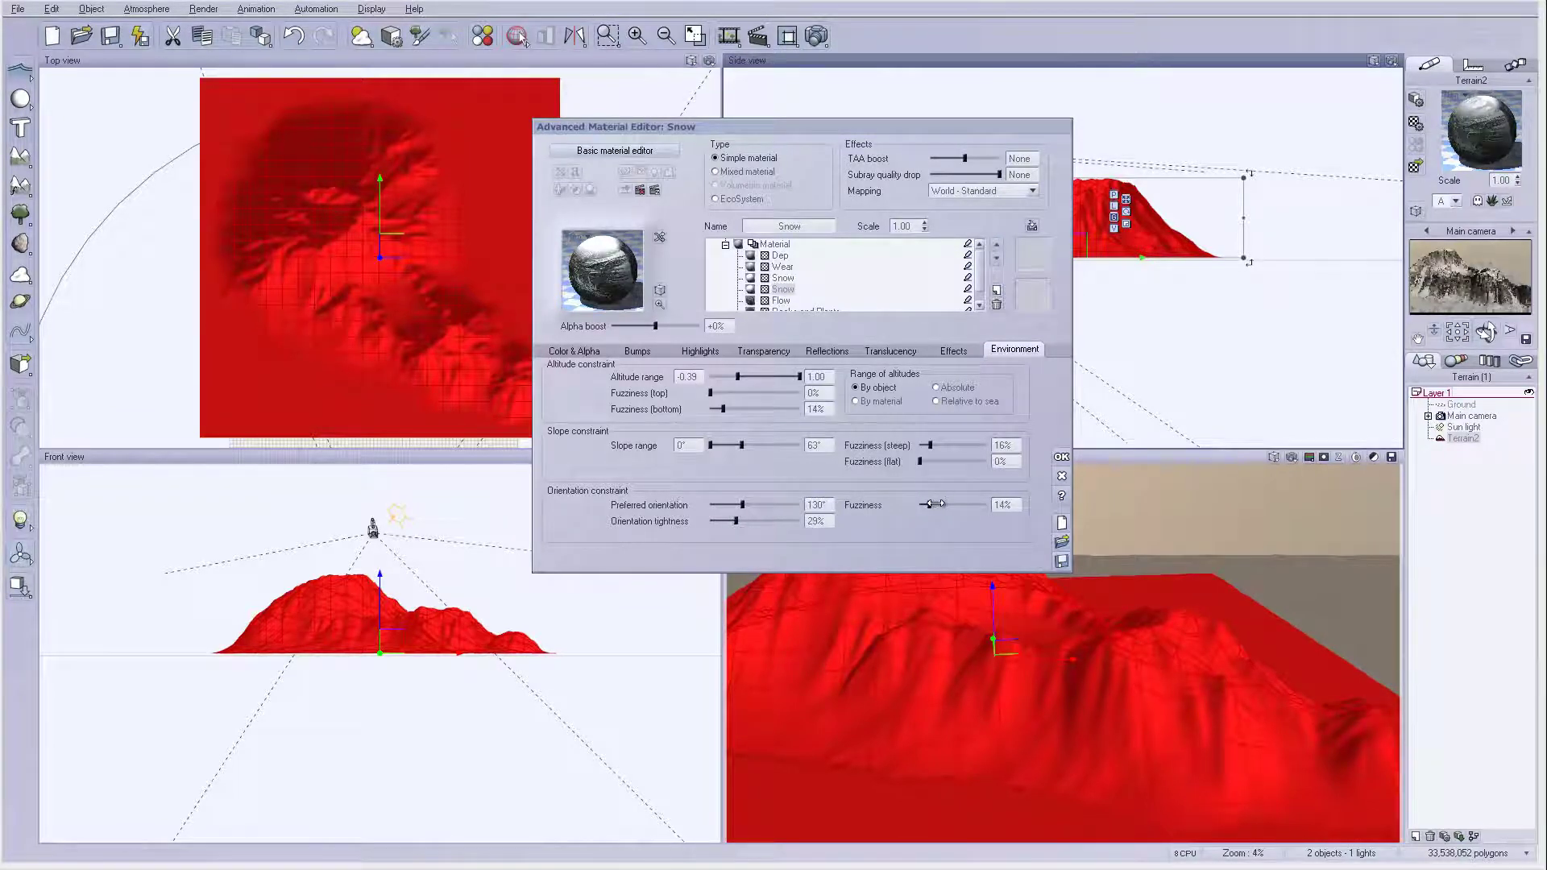
Render the main camera view to check the constrained snow, close the render and accept the terrain material
left_click(810, 34)
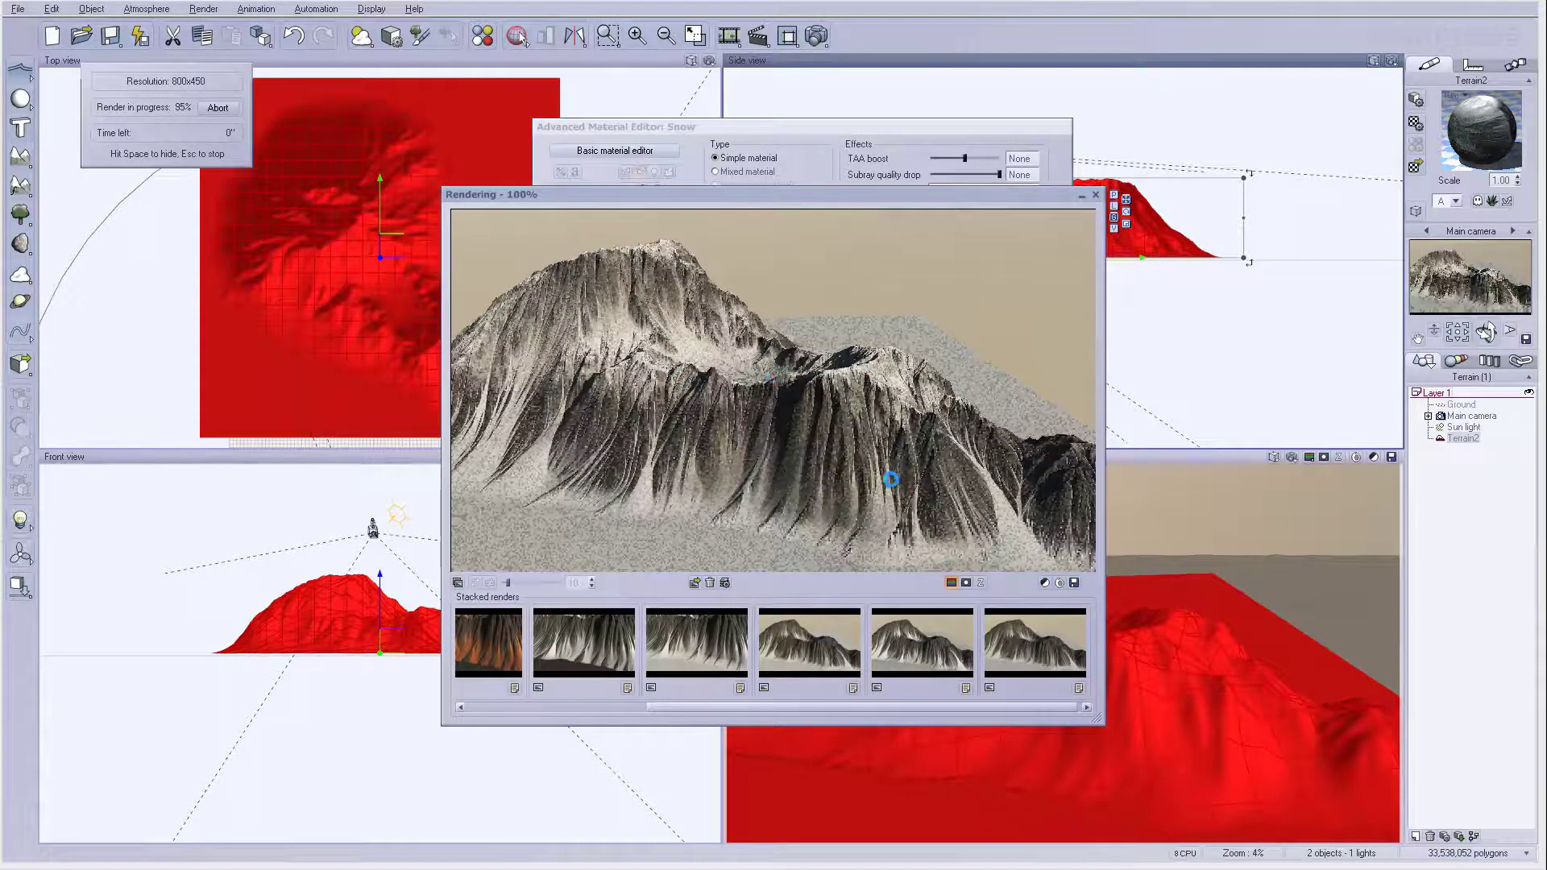
left_click(800, 596)
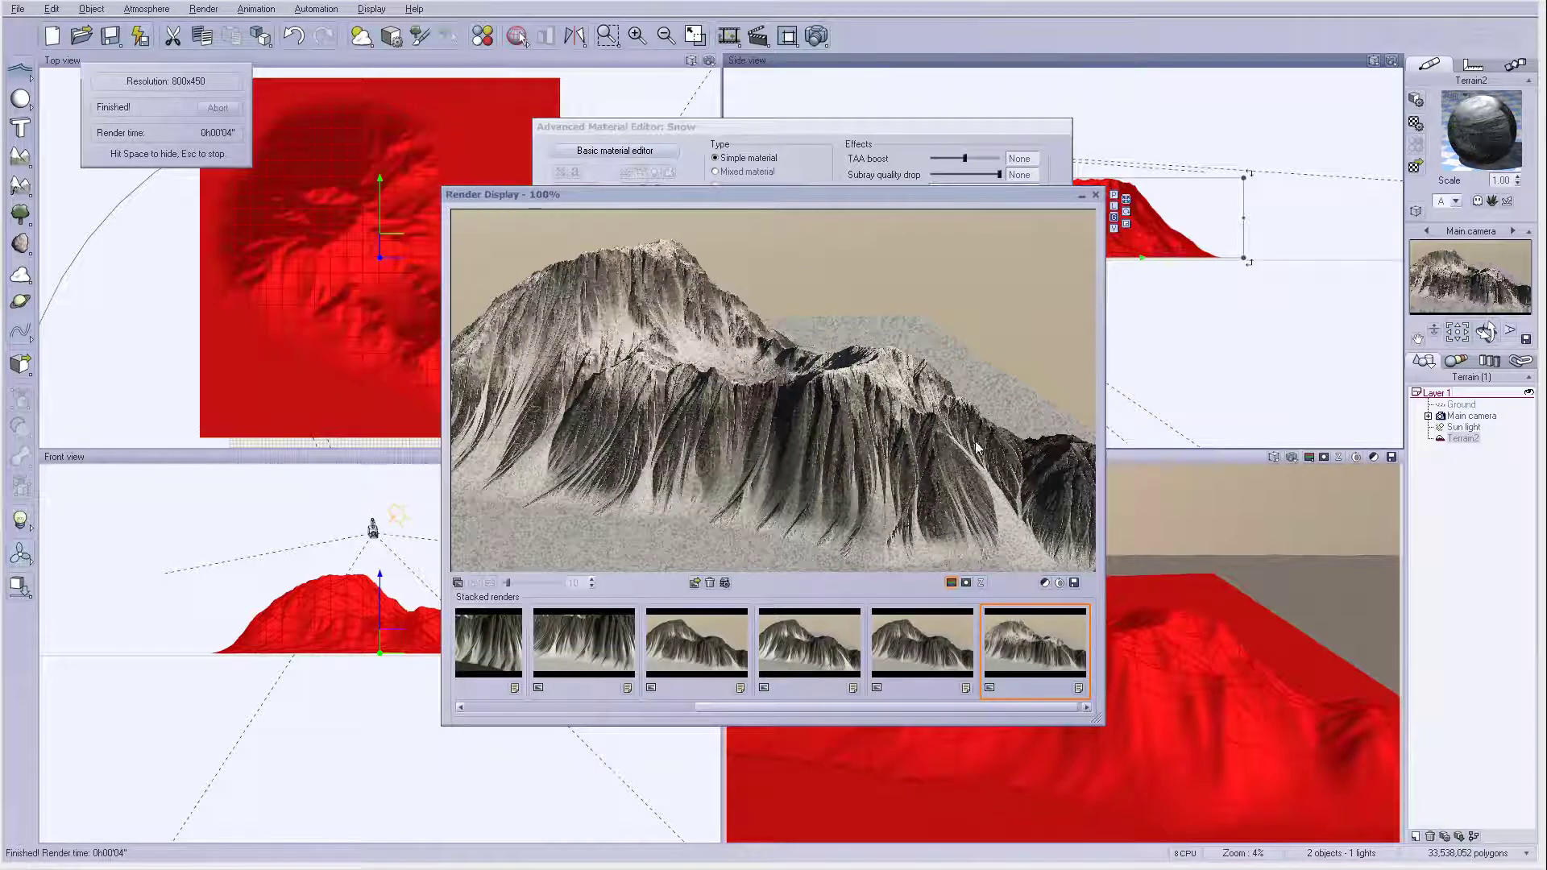
left_click(1095, 195)
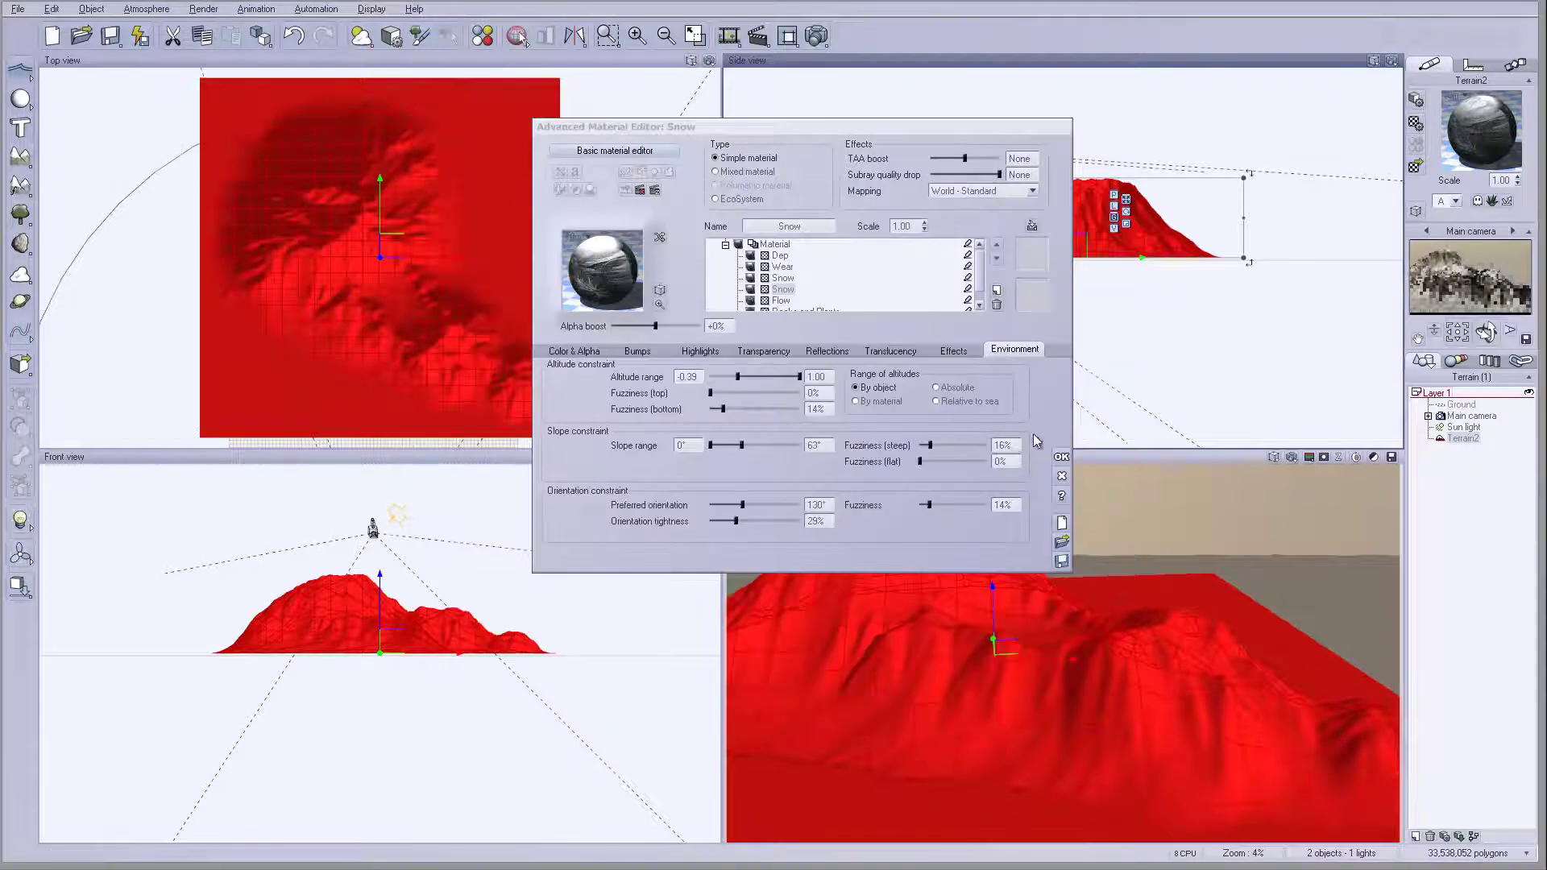
left_click(1071, 469)
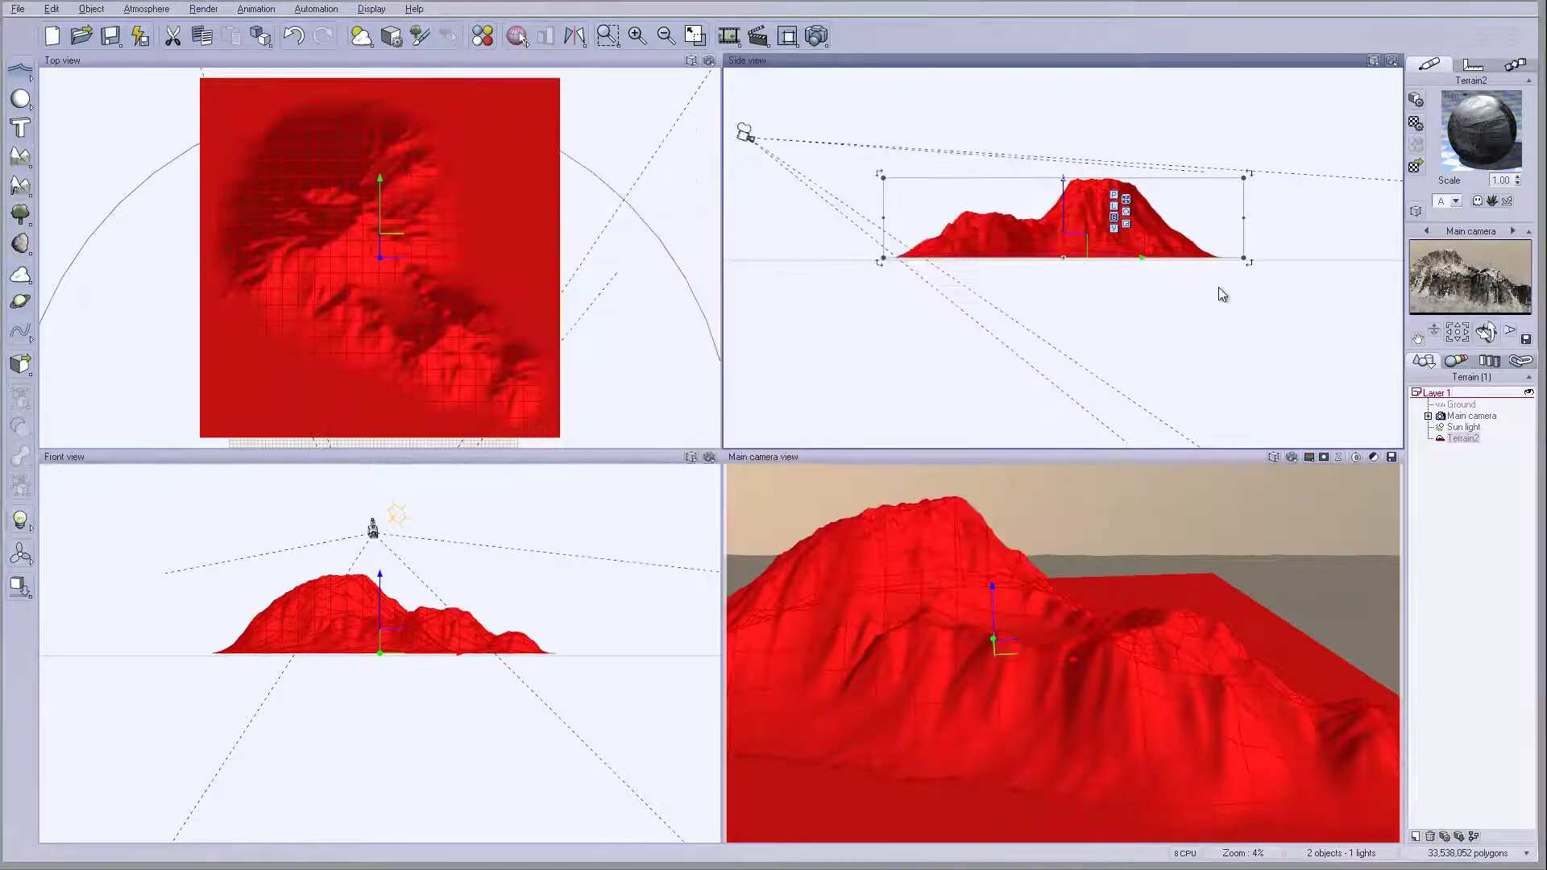
Reposition and tilt the main camera, lower and farther back at a height of about 207 m, to frame the whole mountain against the sky
left_click(1471, 416)
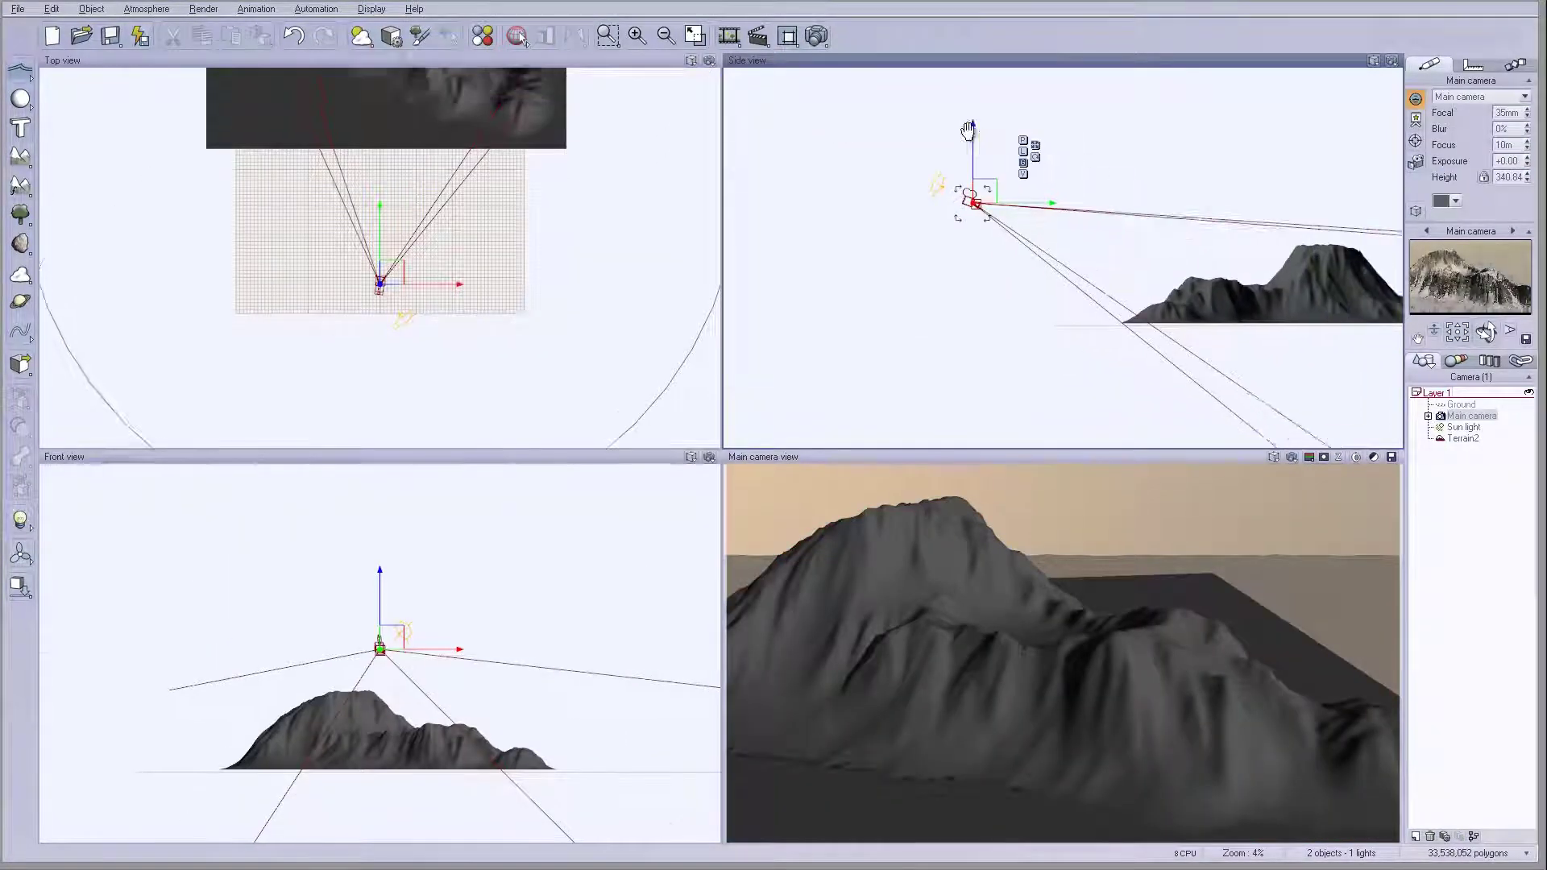
left_click_drag(1013, 151, 1013, 185)
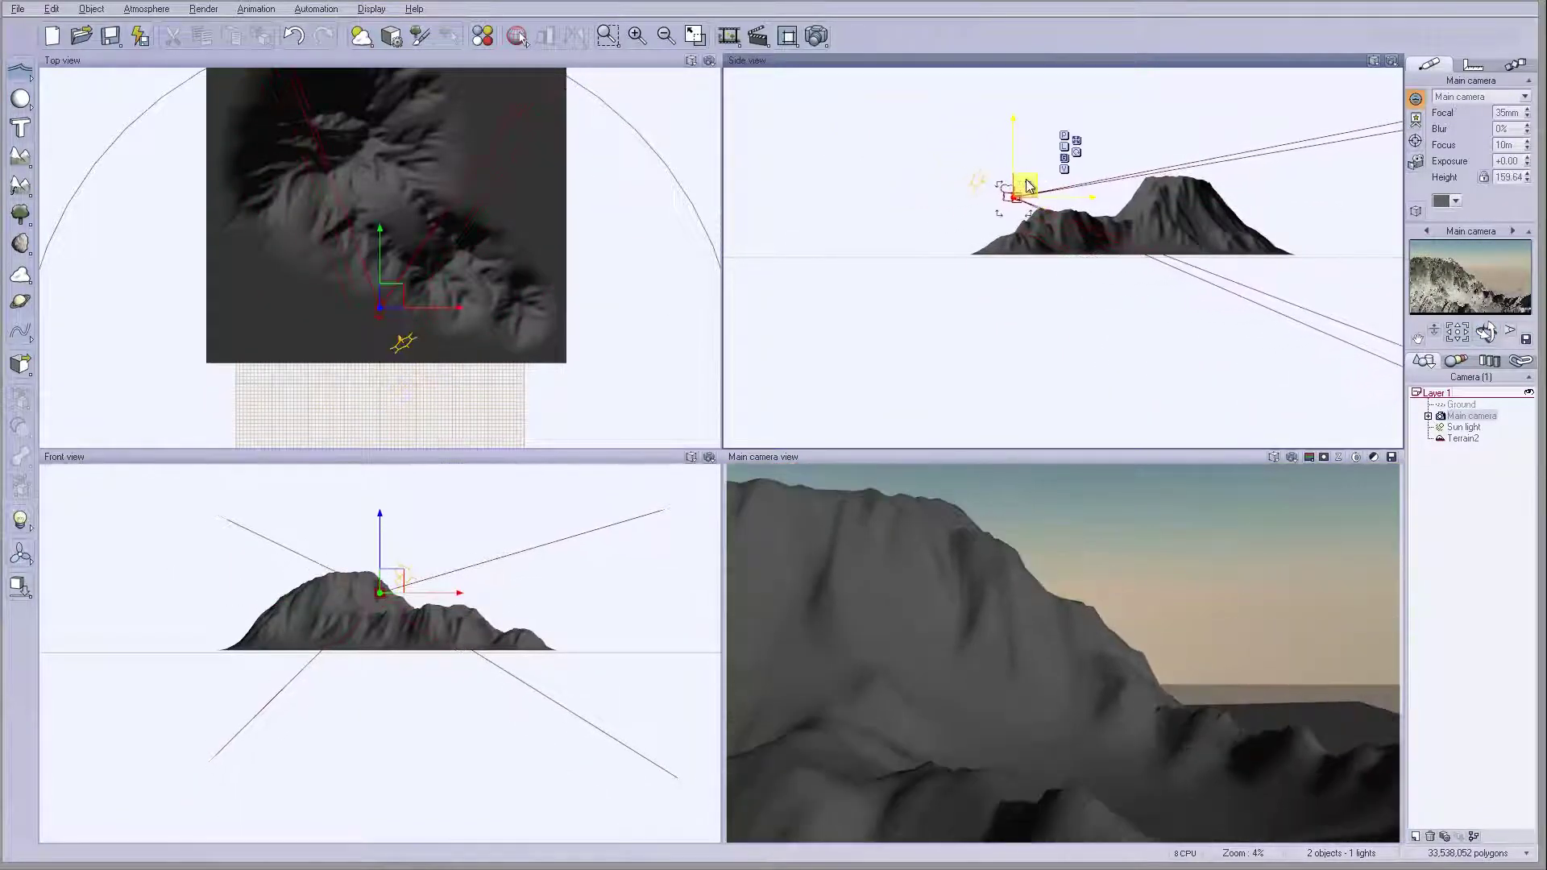
left_click_drag(1492, 332, 1486, 339)
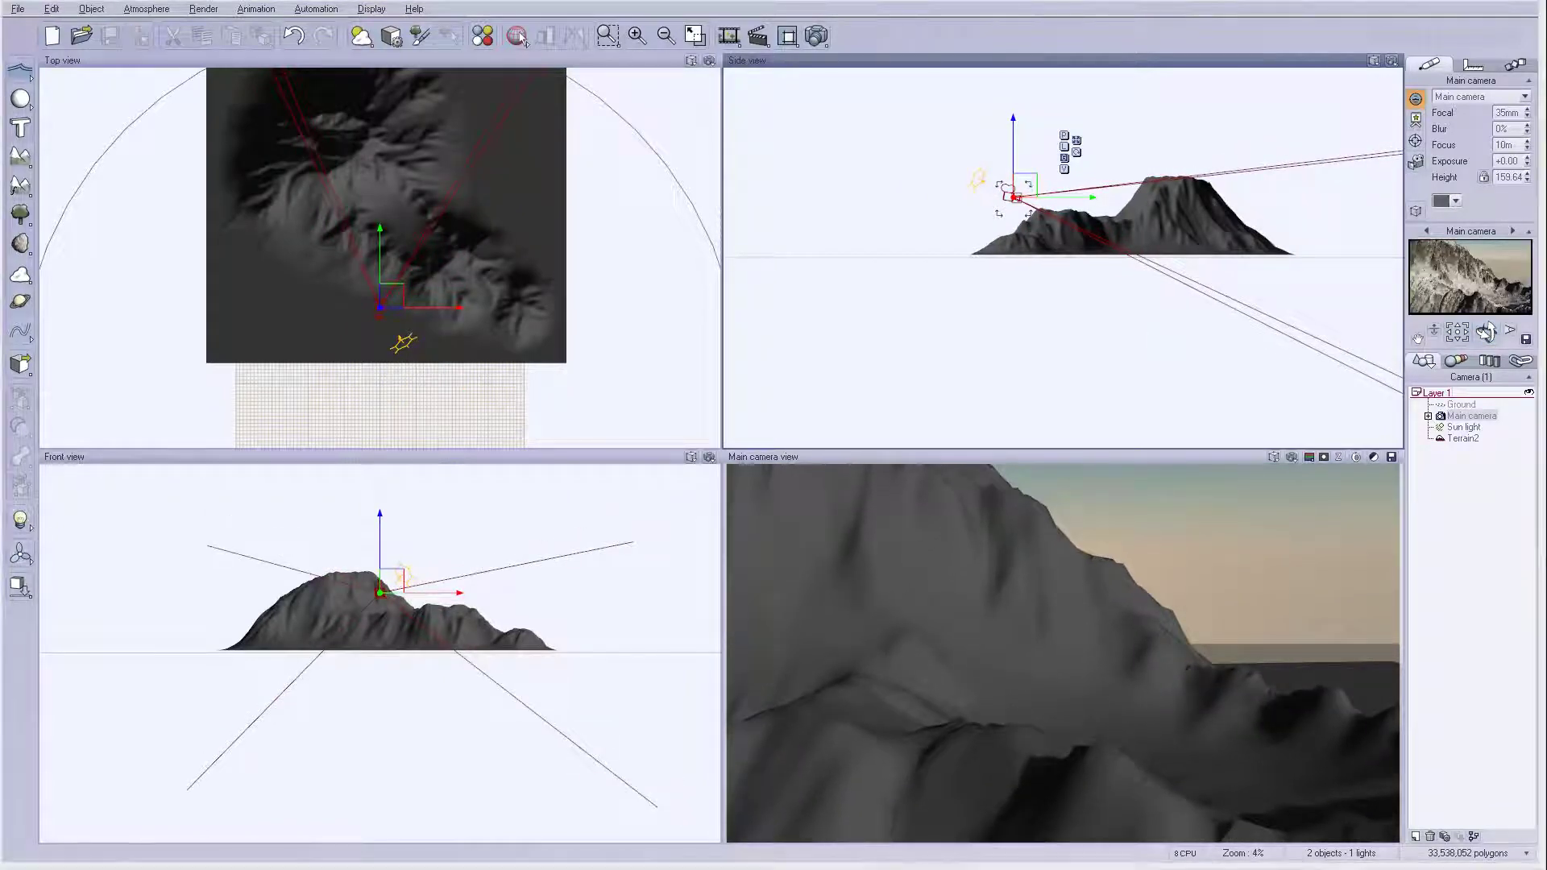
right_click_drag(961, 202, 983, 255)
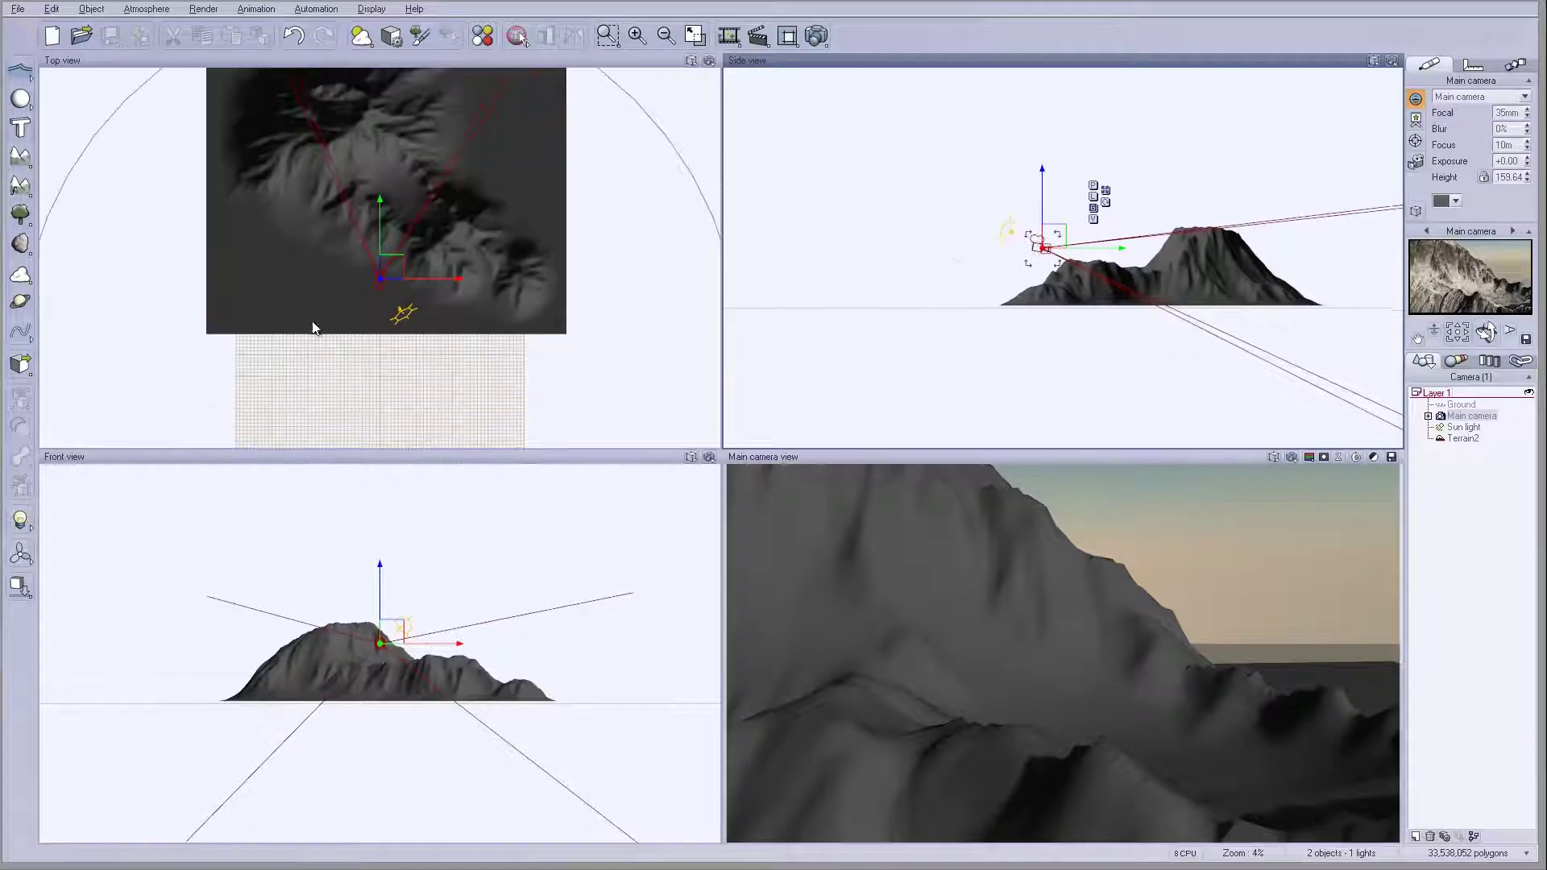
left_click_drag(390, 260, 403, 419)
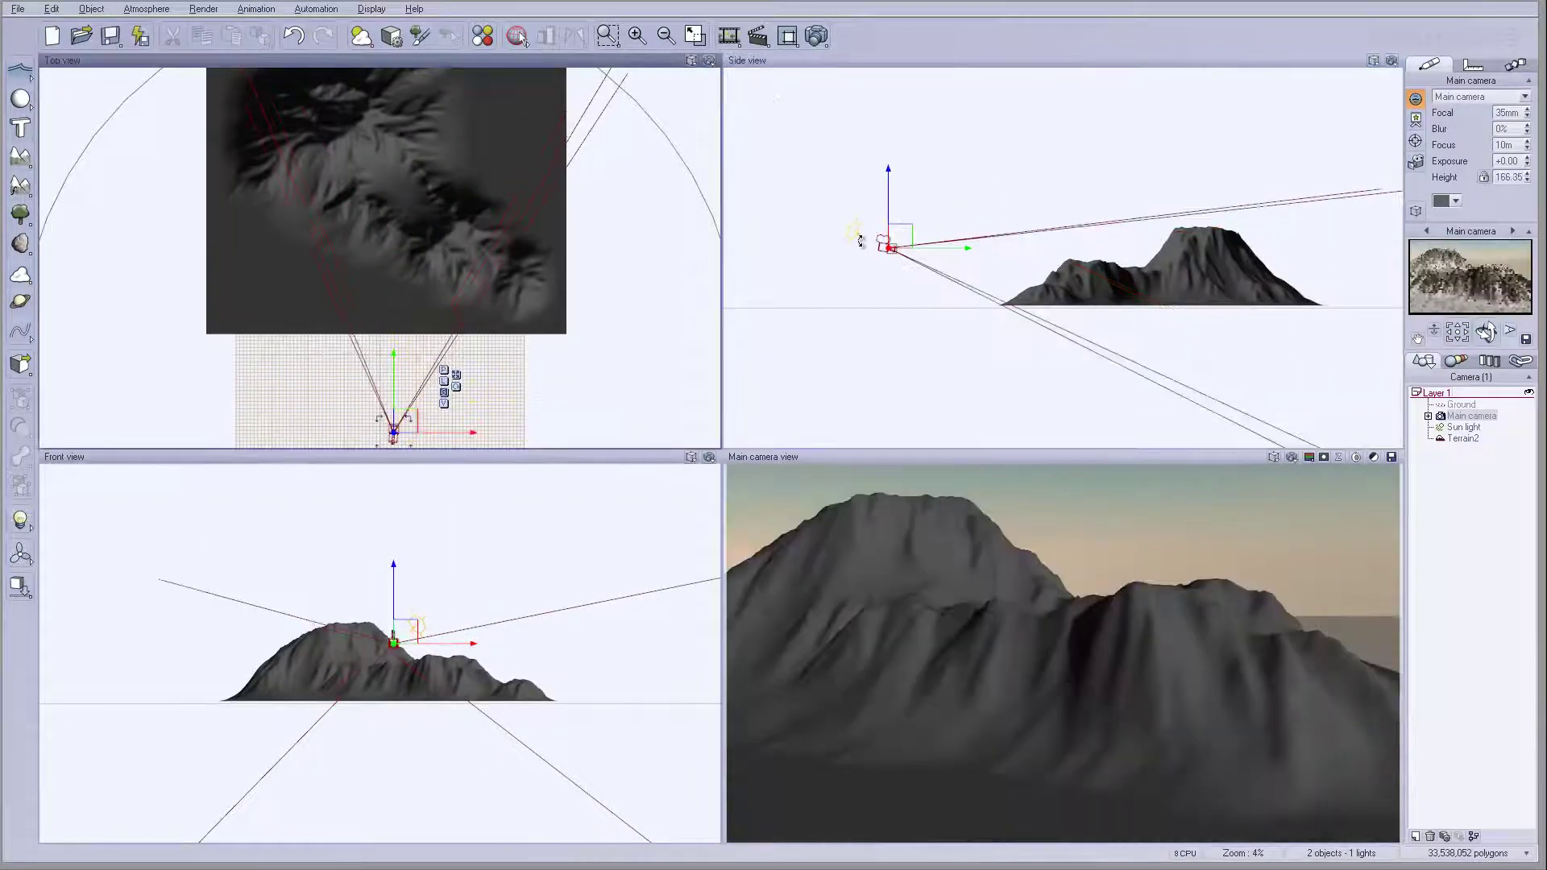
left_click_drag(865, 233, 765, 199)
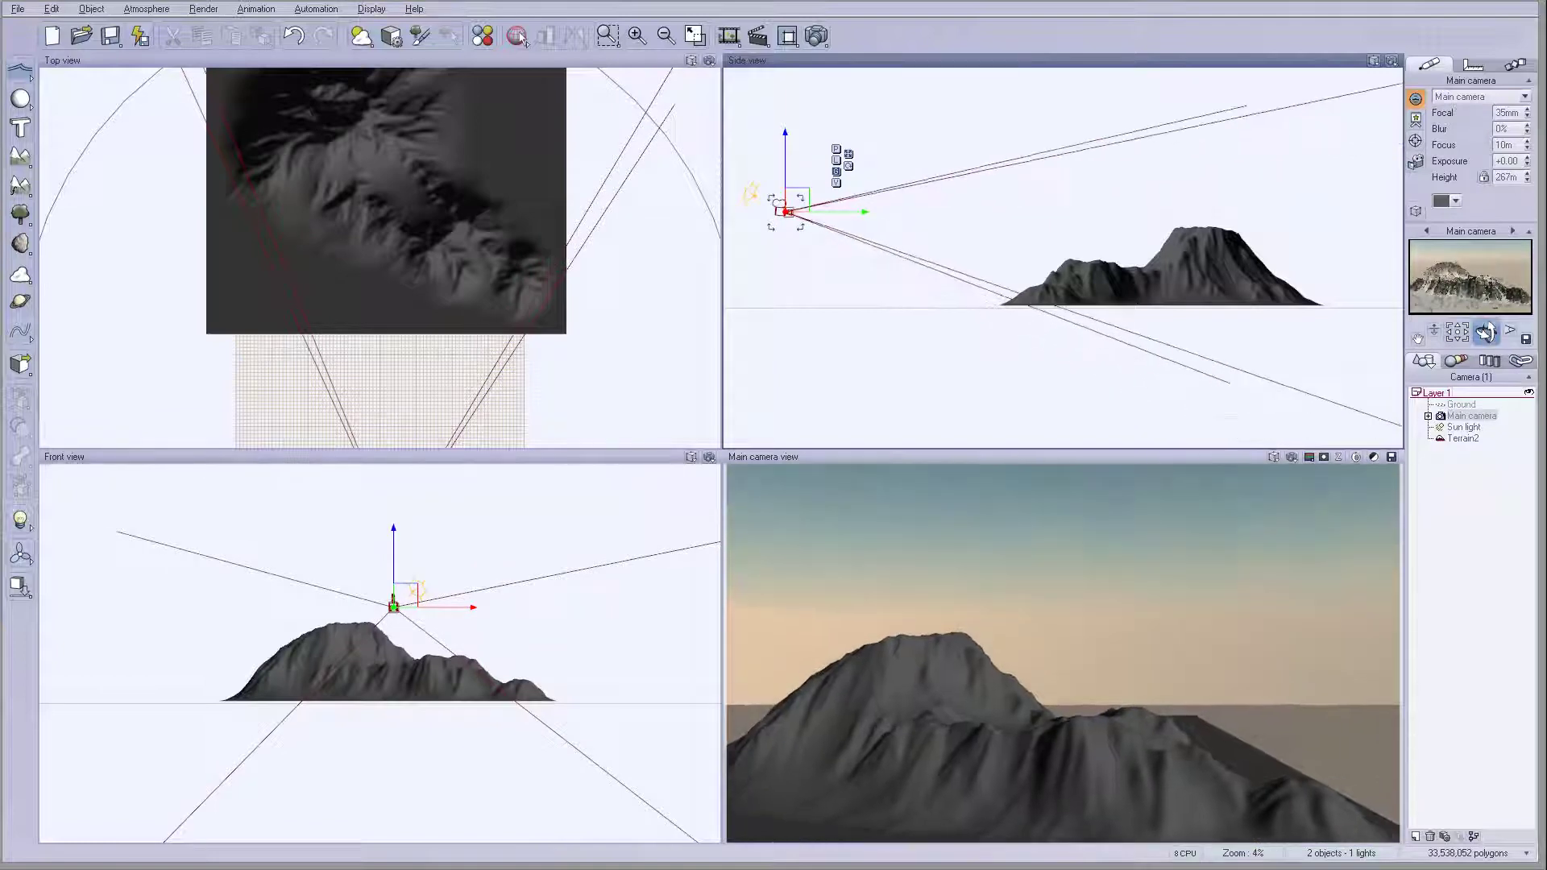
left_click_drag(788, 211, 781, 224)
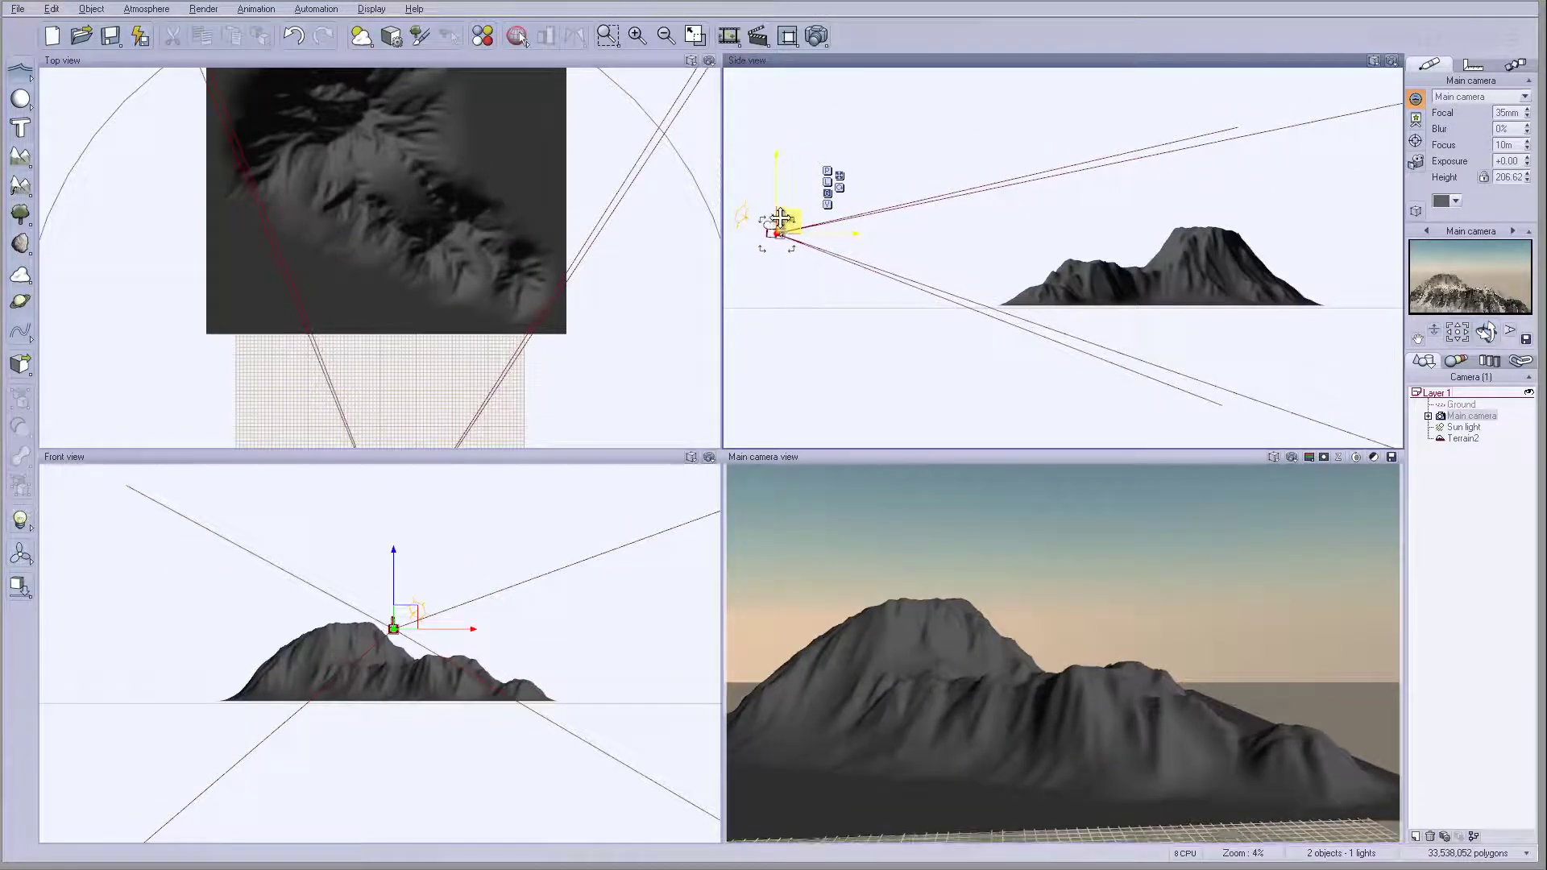